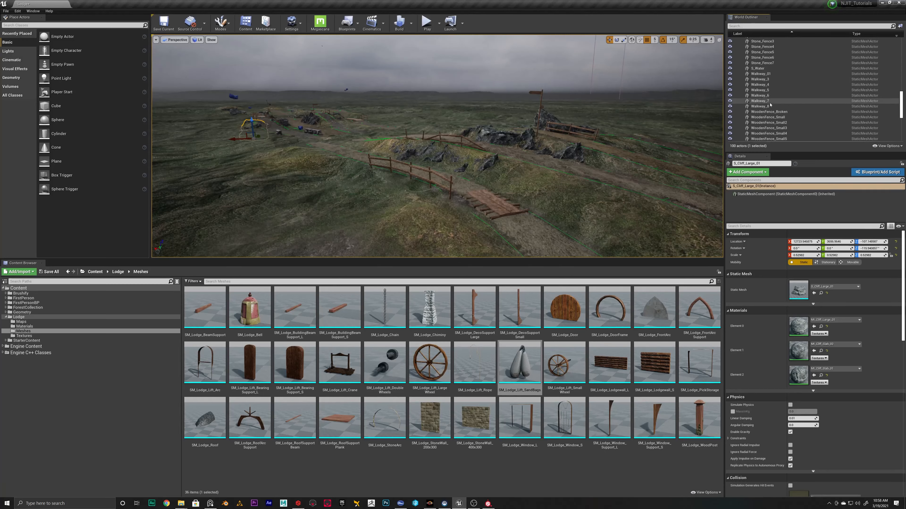
# Delete all the static mesh actors down to WoodenFence_Small16, plus the camera actors CameraActor1 through CameraActor9.
pyautogui.keyDown('shift'); pyautogui.click(766, 91); pyautogui.keyUp('shift')
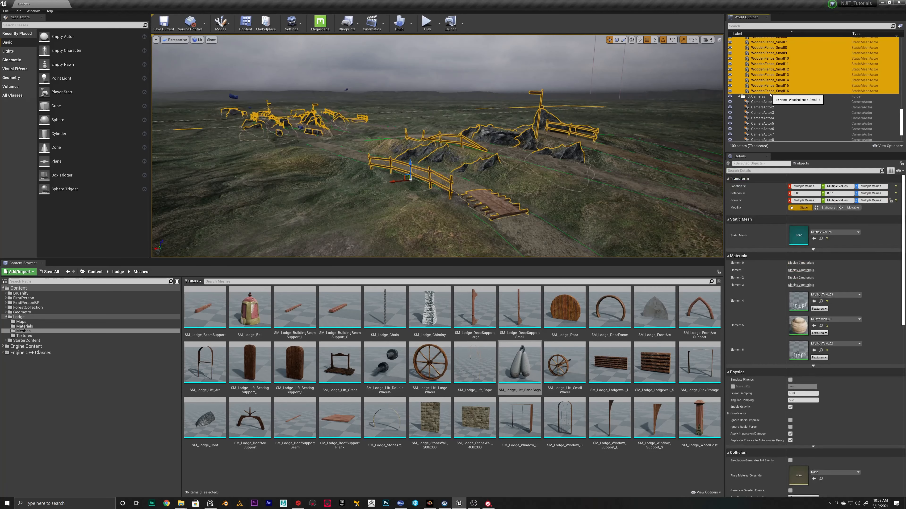
pyautogui.press('Delete')
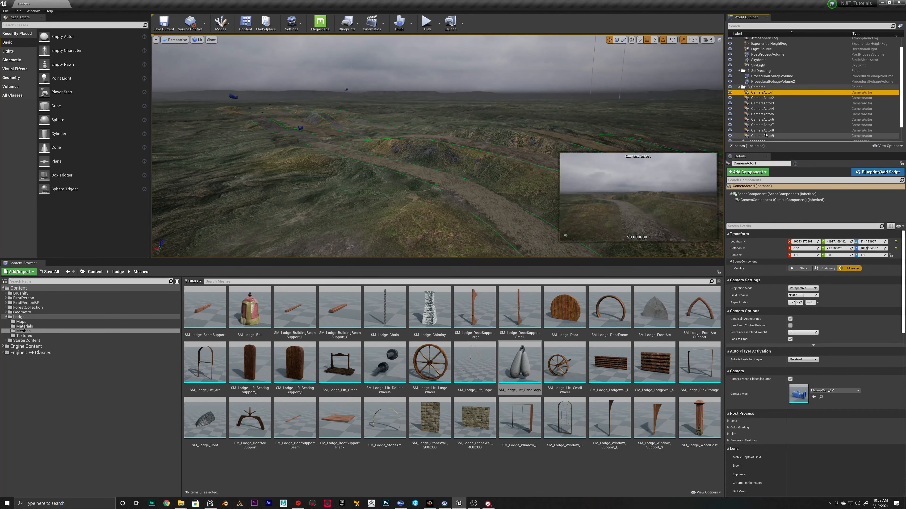
pyautogui.keyDown('shift'); pyautogui.click(777, 135); pyautogui.keyUp('shift')
pyautogui.press('Delete')
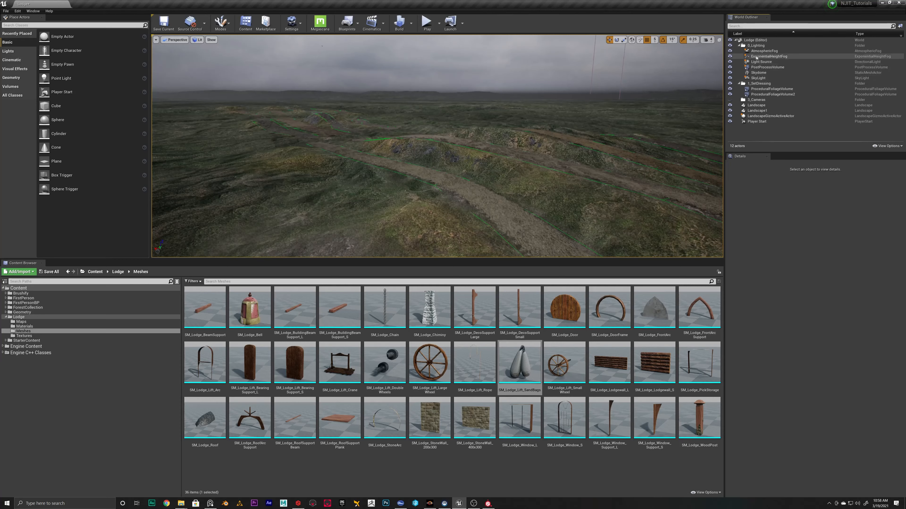
# Collapse the 1_SetDressing folder and delete the empty cameras folder from the level.
pyautogui.click(761, 95)
pyautogui.click(760, 90)
pyautogui.click(739, 84)
pyautogui.click(755, 89)
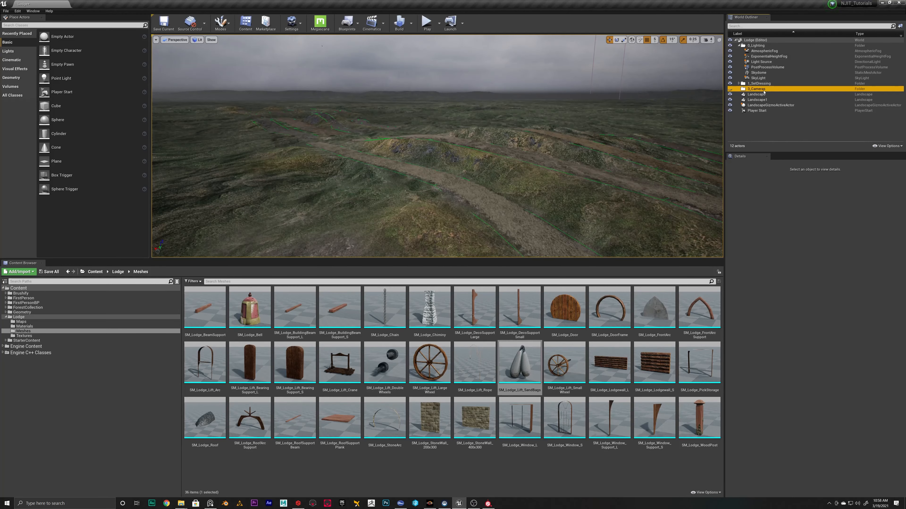
pyautogui.press('Delete')
# Check the remaining Landscape1 and Player Start actors, and save the Lodge map.
pyautogui.click(759, 90)
pyautogui.click(758, 95)
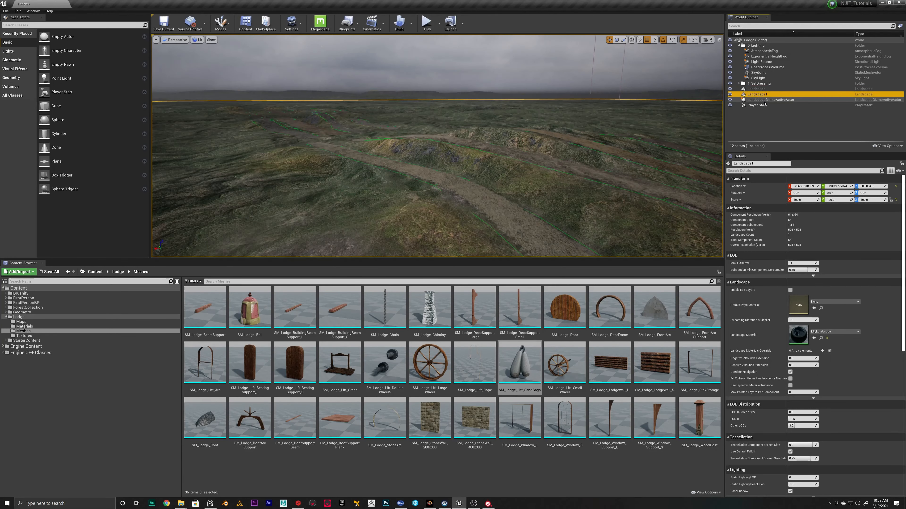
pyautogui.click(759, 105)
pyautogui.moveTo(610, 117); pyautogui.dragTo(639, 114, button='right')
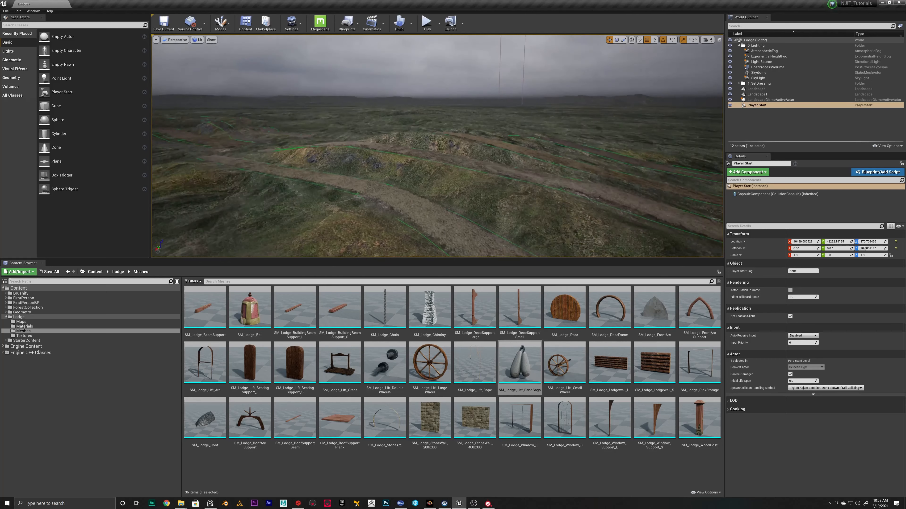
pyautogui.hotkey('ctrl', 's')
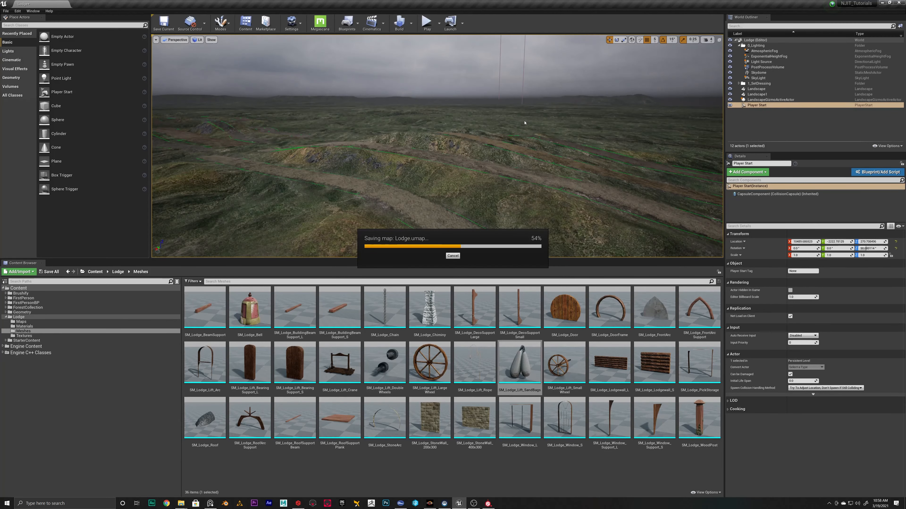
# Switch to landscape editing and activate the Splines tool for Landscape1.
pyautogui.moveTo(524, 123); pyautogui.dragTo(442, 145, button='right')
pyautogui.moveTo(537, 153); pyautogui.dragTo(544, 176, button='right')
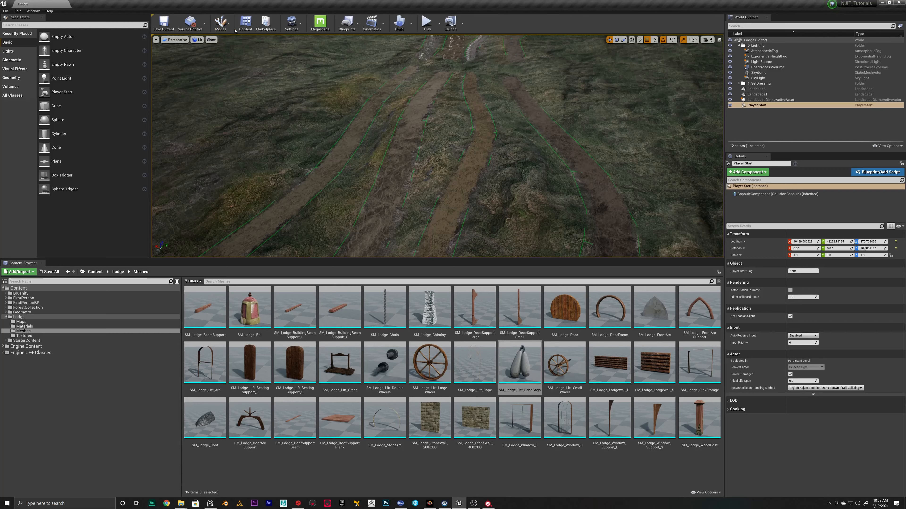
pyautogui.click(228, 24)
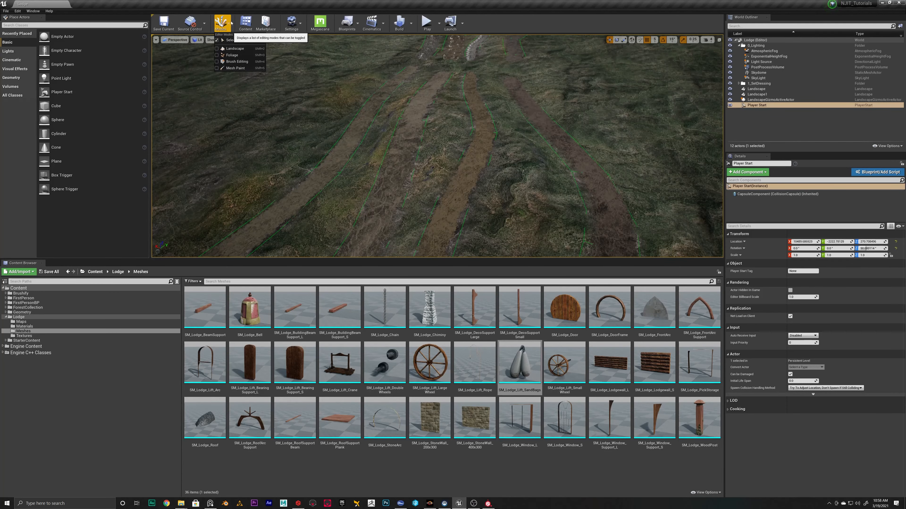
pyautogui.click(230, 48)
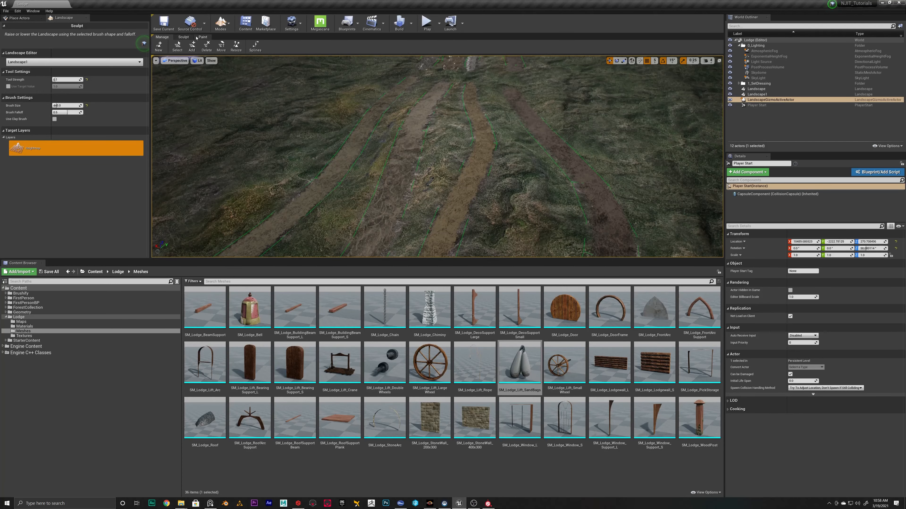
pyautogui.click(255, 46)
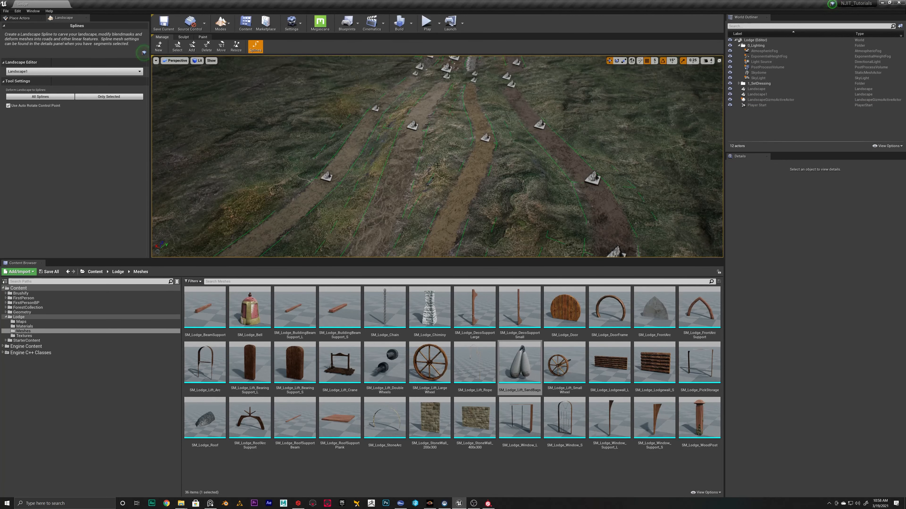
# Raise the control point at the end of the outermost road spline and deform the landscape to all splines.
pyautogui.moveTo(365, 187); pyautogui.dragTo(382, 188, button='right')
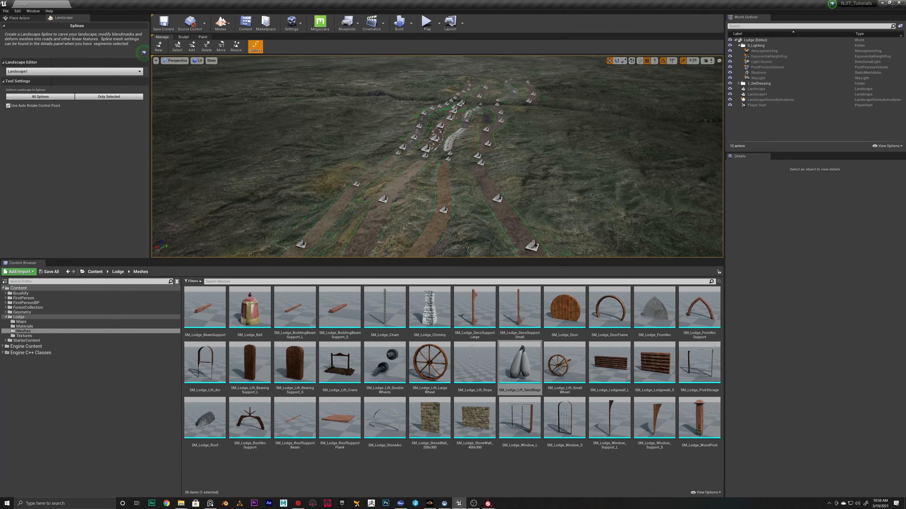
pyautogui.click(354, 184)
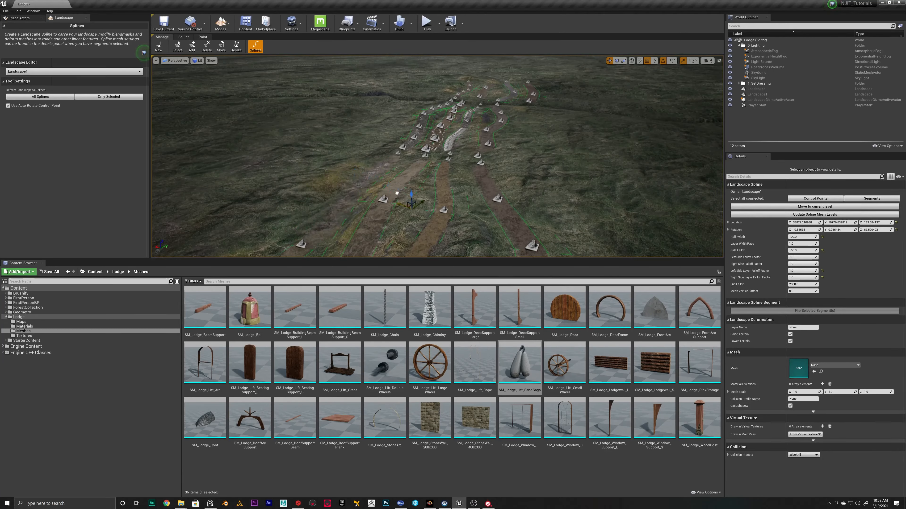
pyautogui.moveTo(299, 160); pyautogui.dragTo(310, 153)
pyautogui.moveTo(310, 153); pyautogui.dragTo(359, 168, button='right')
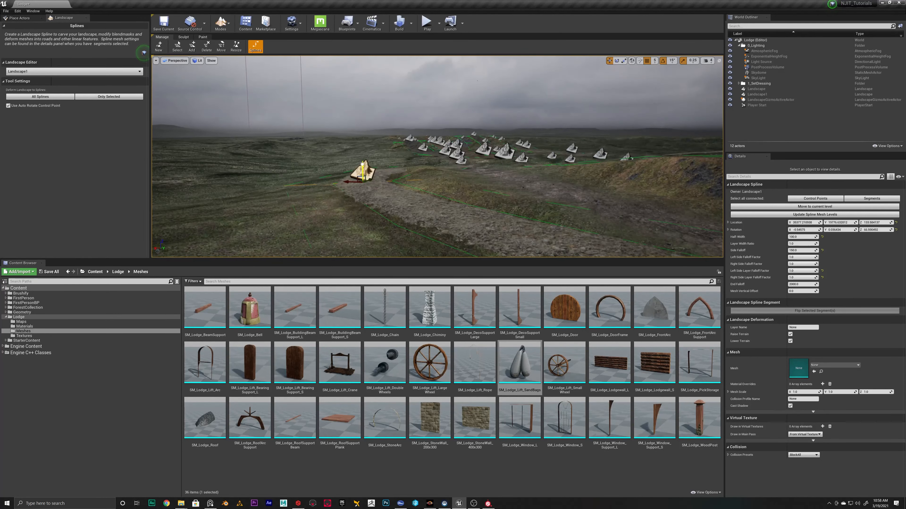
pyautogui.moveTo(363, 165); pyautogui.dragTo(363, 128)
pyautogui.moveTo(363, 128); pyautogui.dragTo(314, 130, button='right')
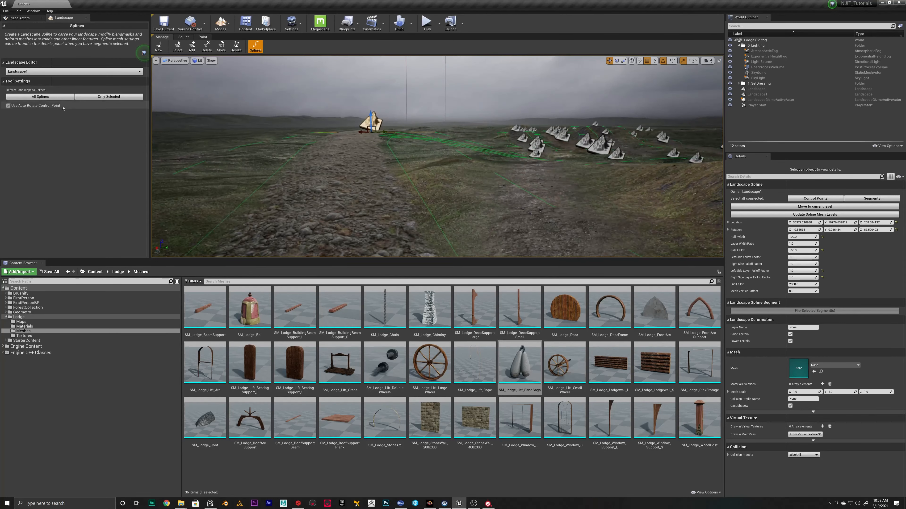
pyautogui.click(48, 97)
pyautogui.moveTo(447, 162); pyautogui.dragTo(392, 138, button='right')
pyautogui.press('e')
pyautogui.moveTo(563, 146); pyautogui.dragTo(546, 149, button='right')
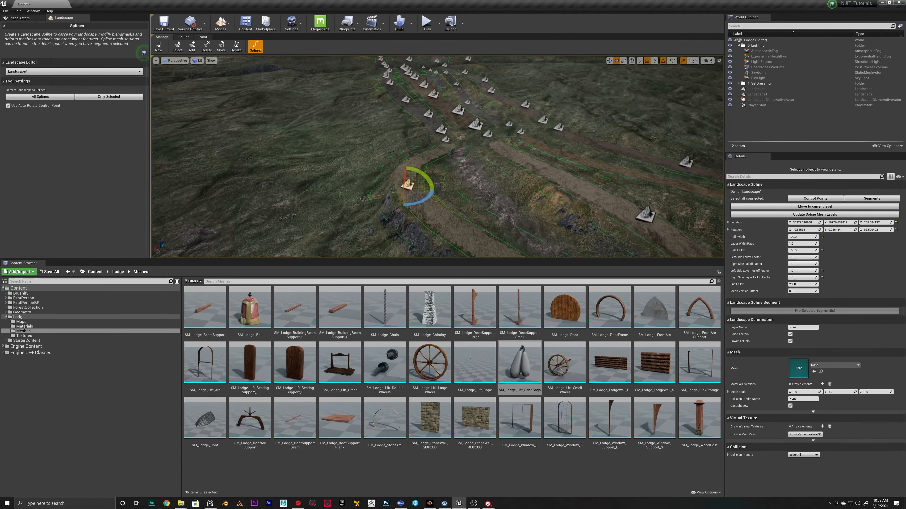
# Delete the foreground road spline together with all its connected control points.
pyautogui.moveTo(427, 147); pyautogui.dragTo(439, 143, button='right')
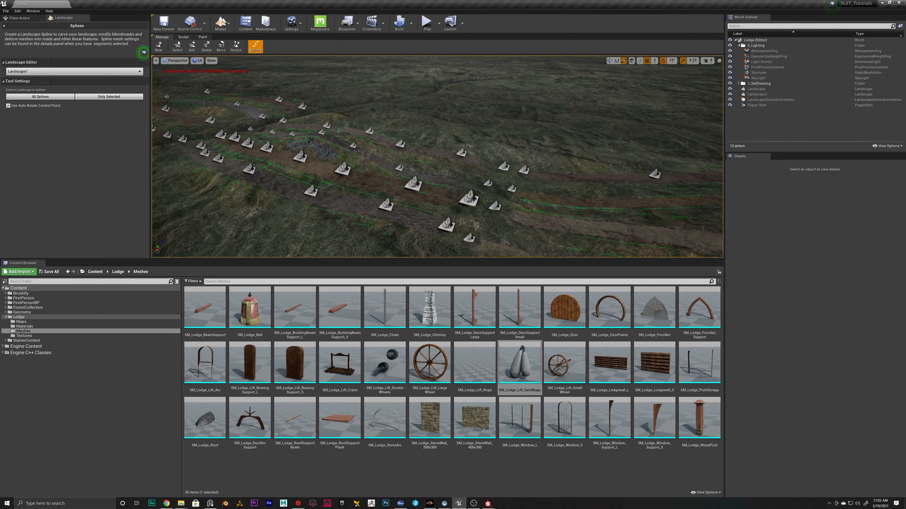
pyautogui.moveTo(437, 156); pyautogui.dragTo(453, 147, button='right')
pyautogui.moveTo(417, 230); pyautogui.dragTo(417, 229, button='right')
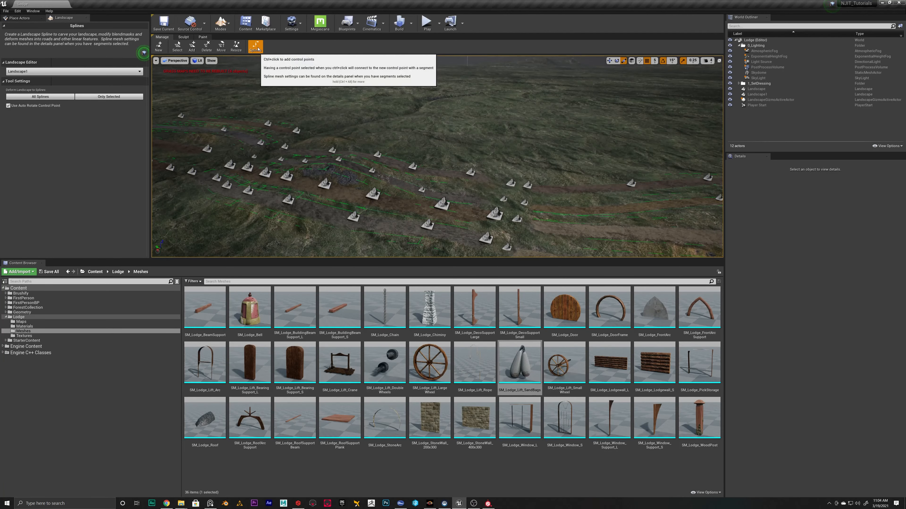
pyautogui.click(427, 224)
pyautogui.moveTo(427, 225); pyautogui.dragTo(406, 225, button='right')
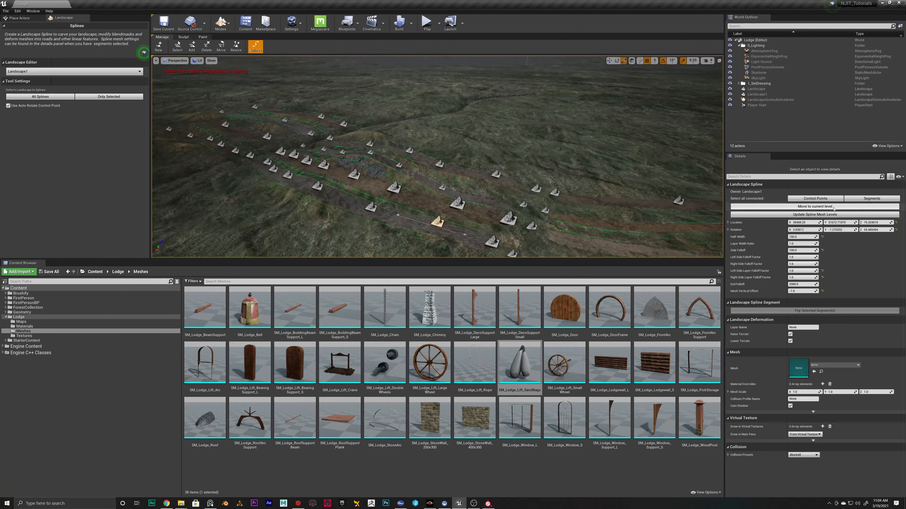
pyautogui.click(810, 200)
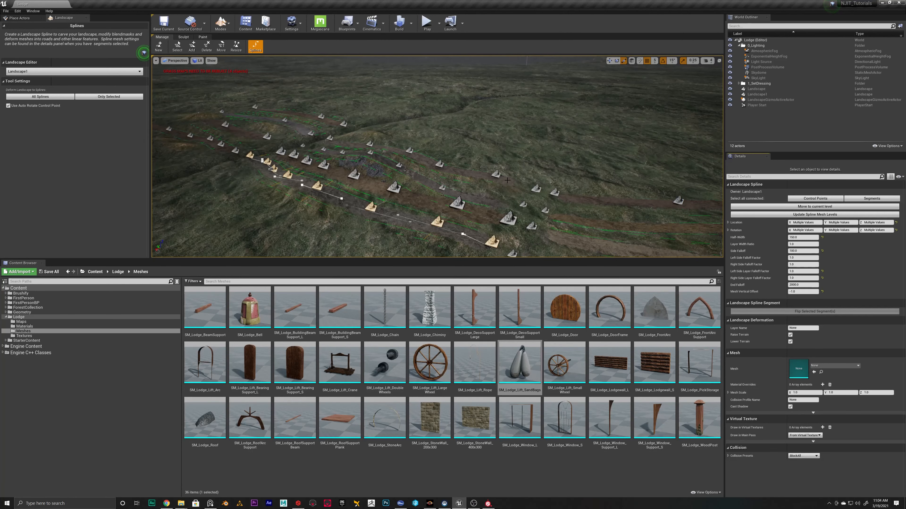
pyautogui.press('Delete')
pyautogui.click(469, 266)
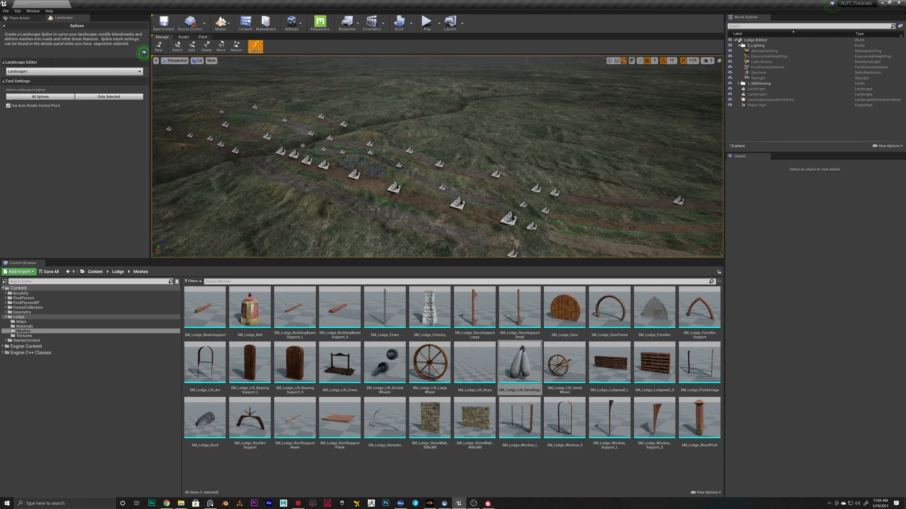
# Delete the small path spline just beyond the removed road, including all its connected control points.
pyautogui.click(236, 150)
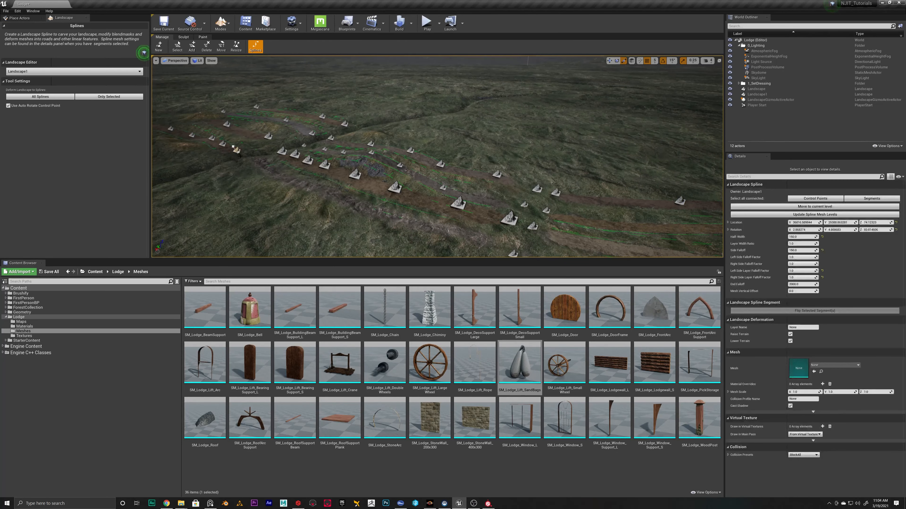
pyautogui.click(820, 200)
pyautogui.press('Delete')
# Delete the wide road spline beside the rocky patch with all its connected control points, agreeing to join attached segments.
pyautogui.click(355, 174)
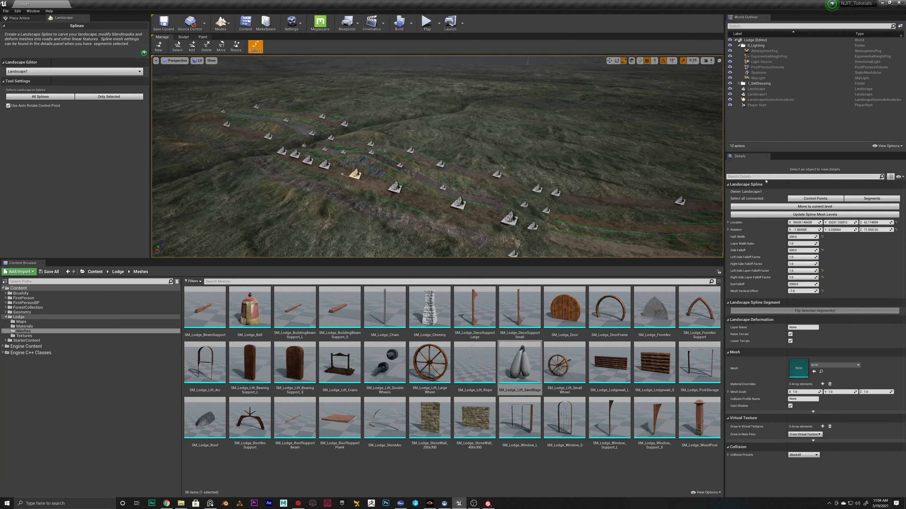
pyautogui.click(820, 200)
pyautogui.press('Delete')
pyautogui.click(462, 265)
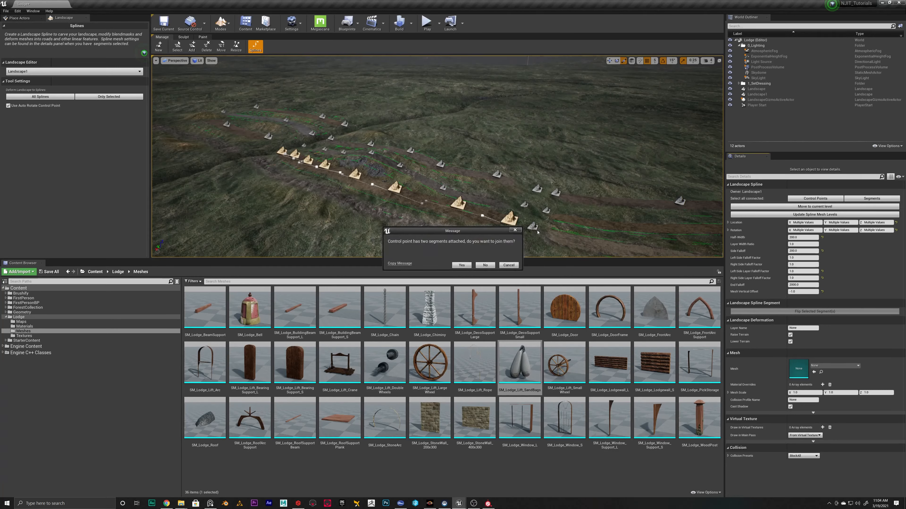
pyautogui.click(461, 265)
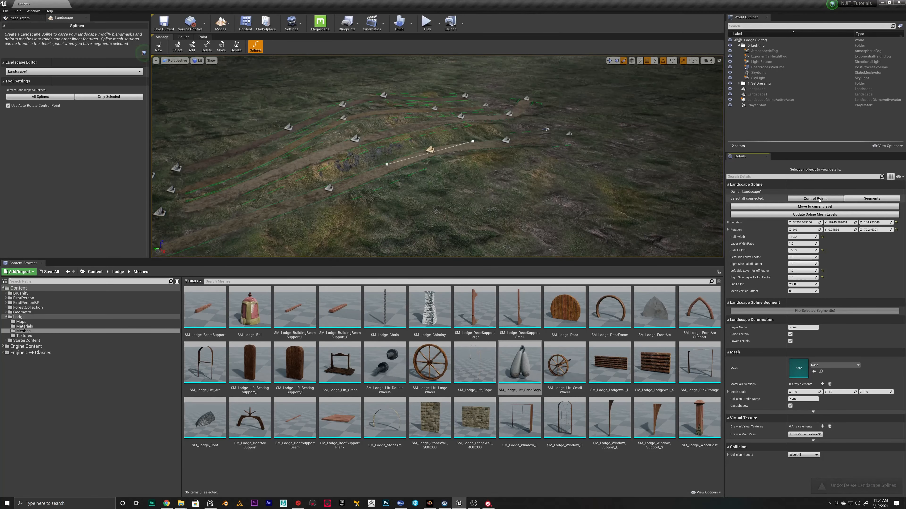
# Delete the two road splines along the near side of the slope, one after the other, with all their connected control points.
pyautogui.click(815, 199)
pyautogui.press('Delete')
pyautogui.click(461, 265)
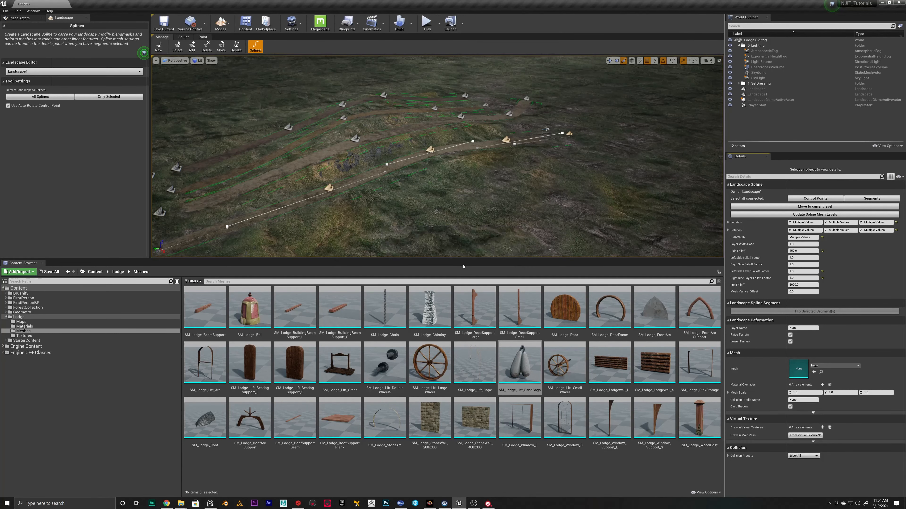
pyautogui.click(462, 265)
pyautogui.click(353, 141)
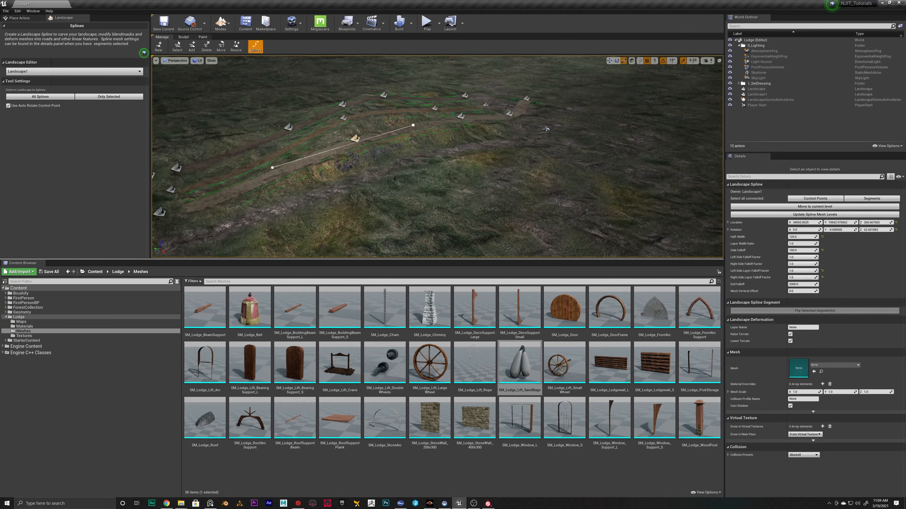
pyautogui.click(805, 201)
pyautogui.press('Delete')
pyautogui.click(462, 265)
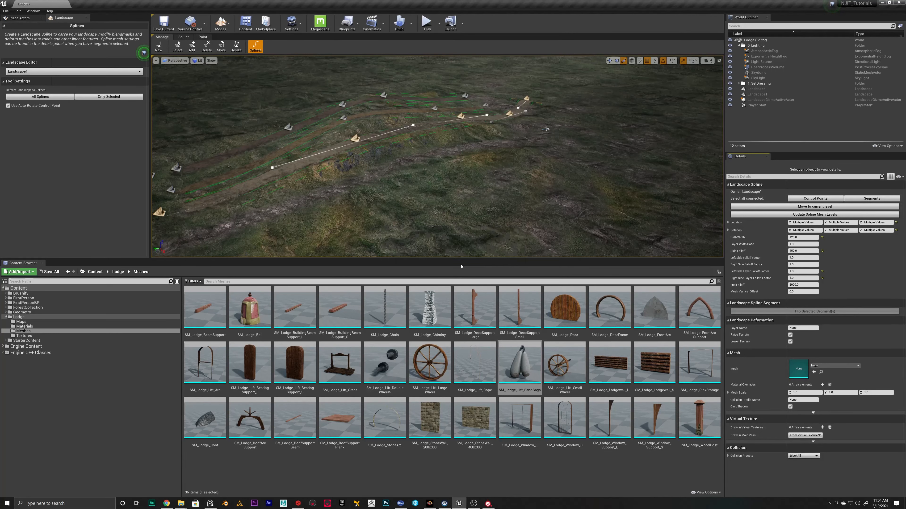
# Select both adjacent curved road splines with all connected control points and delete them together, agreeing to join attached segments.
pyautogui.moveTo(460, 229); pyautogui.dragTo(420, 214, button='right')
pyautogui.click(404, 176)
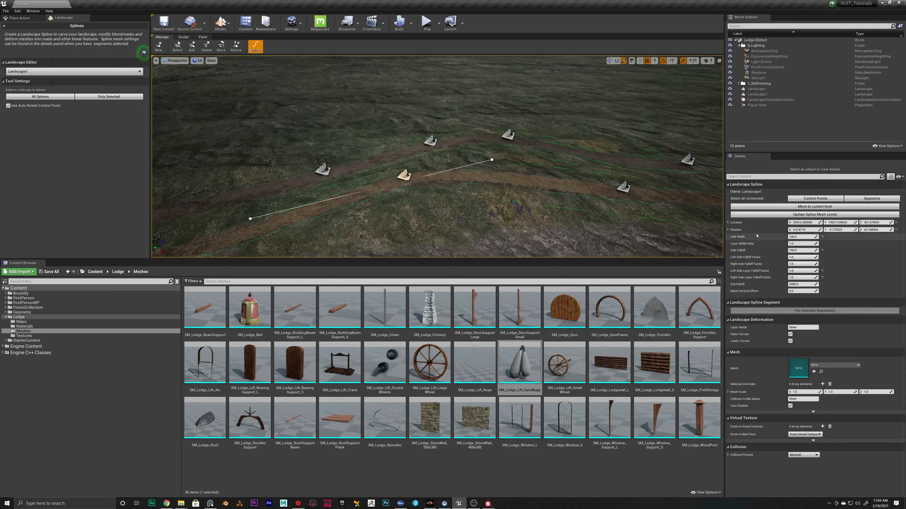
pyautogui.press('Delete')
pyautogui.click(509, 265)
pyautogui.click(404, 175)
pyautogui.keyDown('shift'); pyautogui.click(430, 141); pyautogui.keyUp('shift')
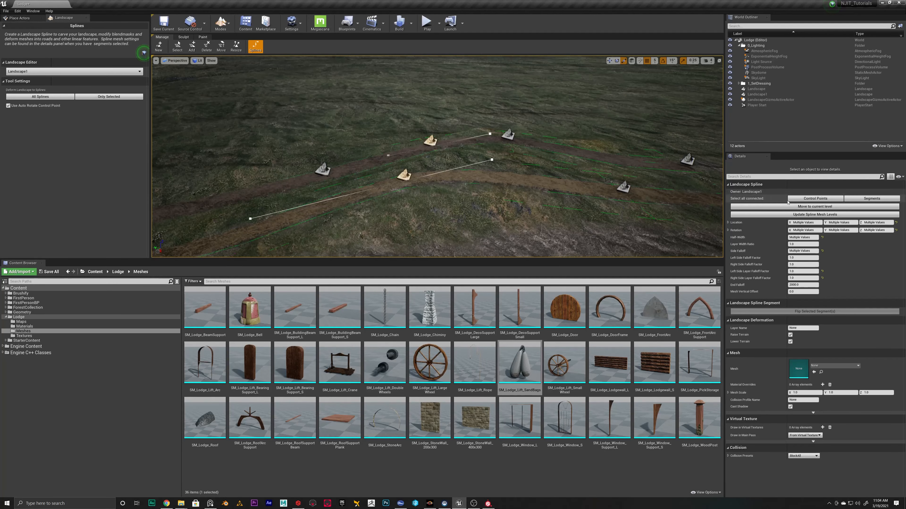
pyautogui.press('Delete')
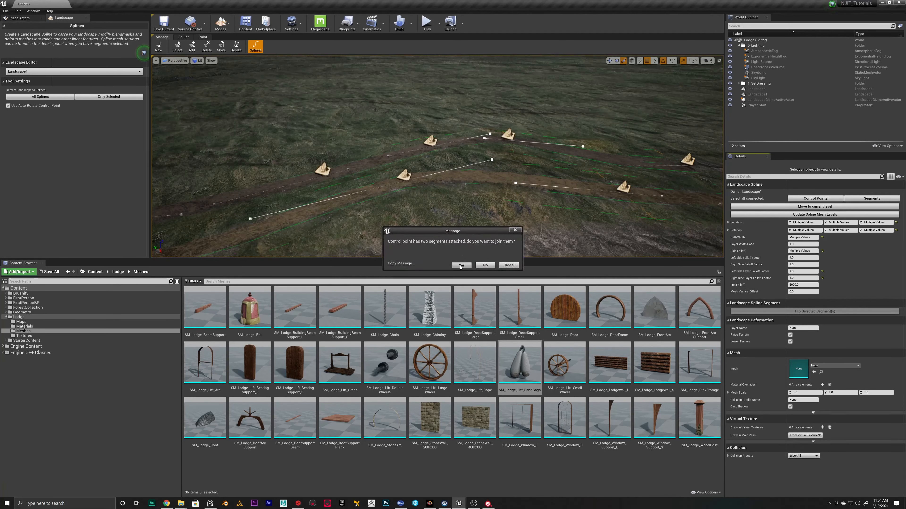
pyautogui.click(461, 266)
# Delete the next two parallel road splines together, including all their connected control points.
pyautogui.moveTo(463, 199); pyautogui.dragTo(542, 185, button='right')
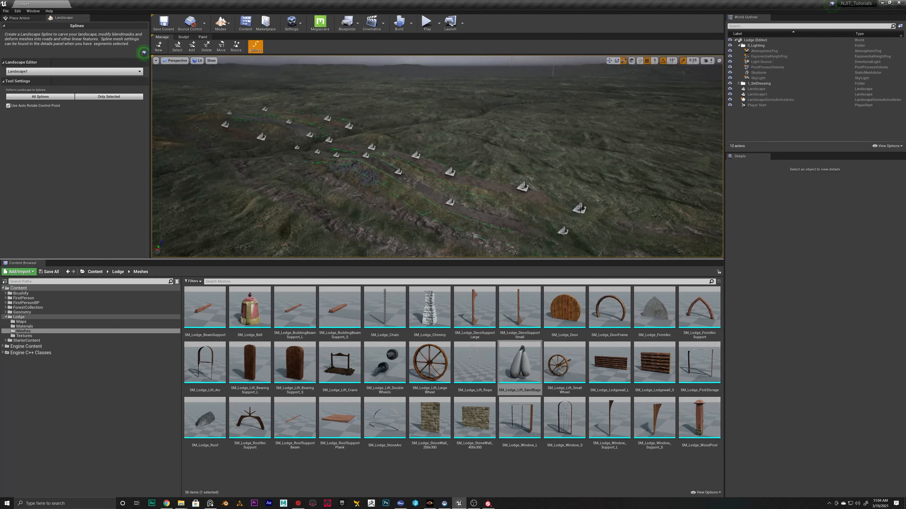
pyautogui.click(579, 209)
pyautogui.keyDown('shift'); pyautogui.click(562, 232); pyautogui.keyUp('shift')
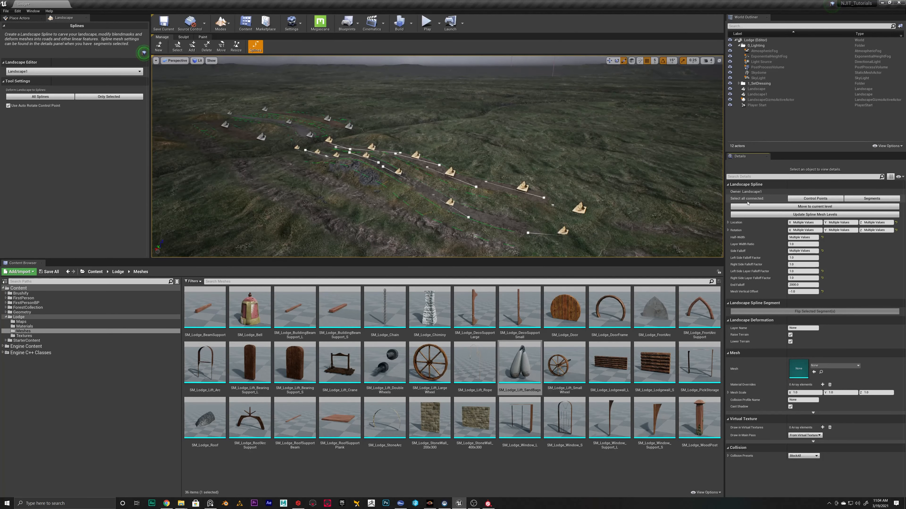
pyautogui.press('Delete')
# Delete the three remaining road splines together, including all their connected control points.
pyautogui.press('w')
pyautogui.moveTo(440, 151); pyautogui.dragTo(402, 186, button='right')
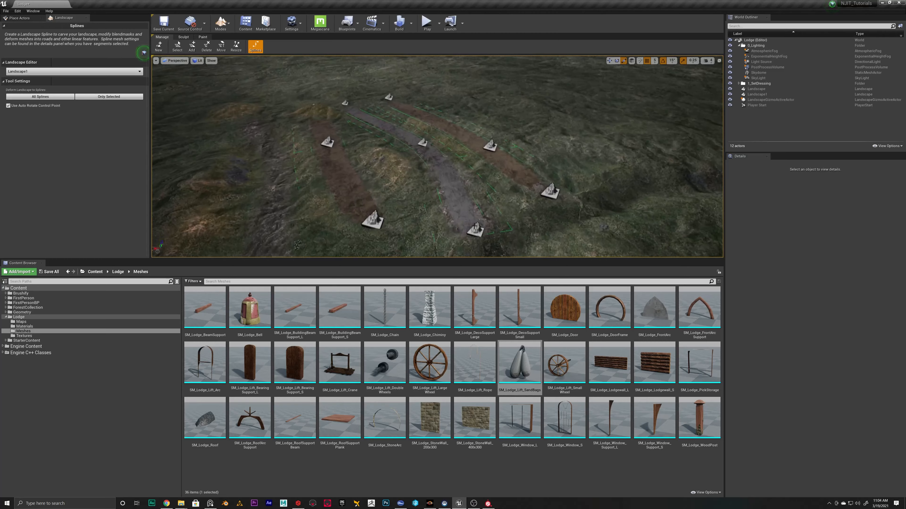
pyautogui.click(476, 230)
pyautogui.keyDown('shift'); pyautogui.click(550, 192); pyautogui.keyUp('shift')
pyautogui.keyDown('shift'); pyautogui.click(374, 219); pyautogui.keyUp('shift')
pyautogui.click(815, 198)
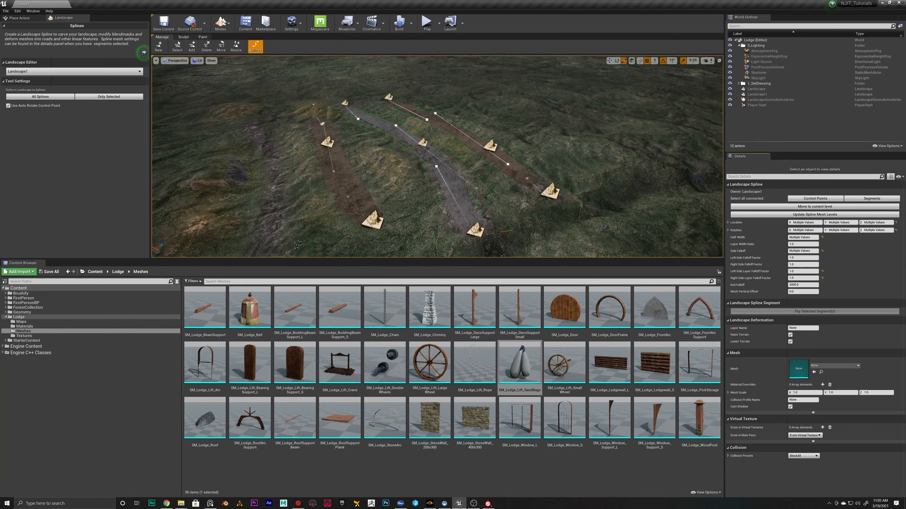
pyautogui.press('Delete')
# Smooth the landscape where the roads ran, using the Smooth sculpt tool with a brush size of 8192.
pyautogui.moveTo(464, 157); pyautogui.dragTo(415, 187, button='right')
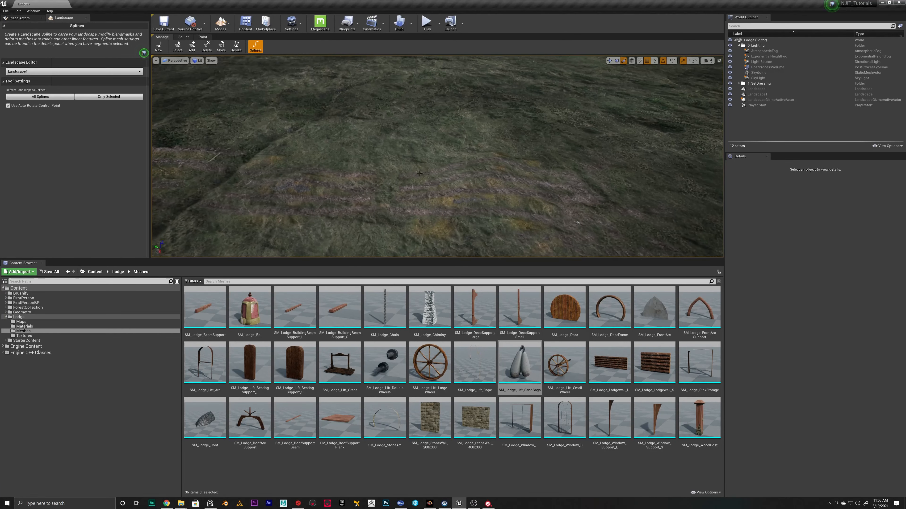
pyautogui.click(184, 37)
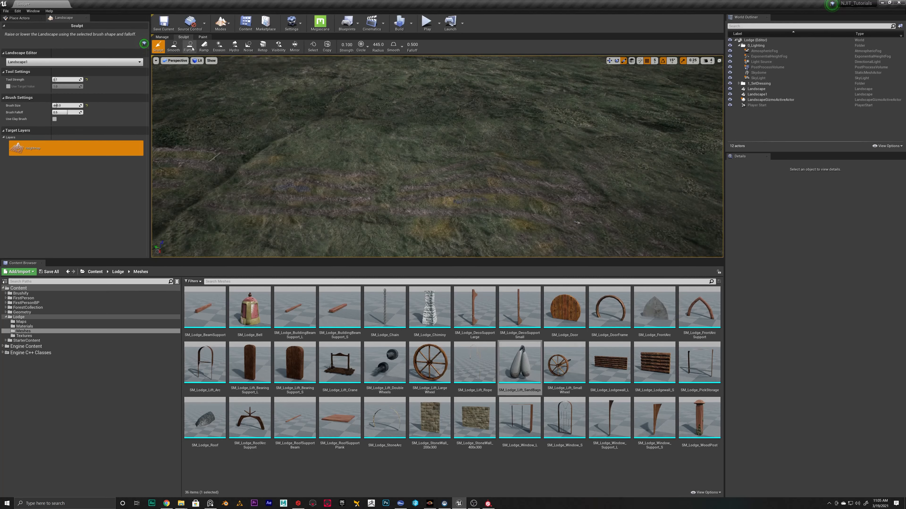
pyautogui.click(174, 46)
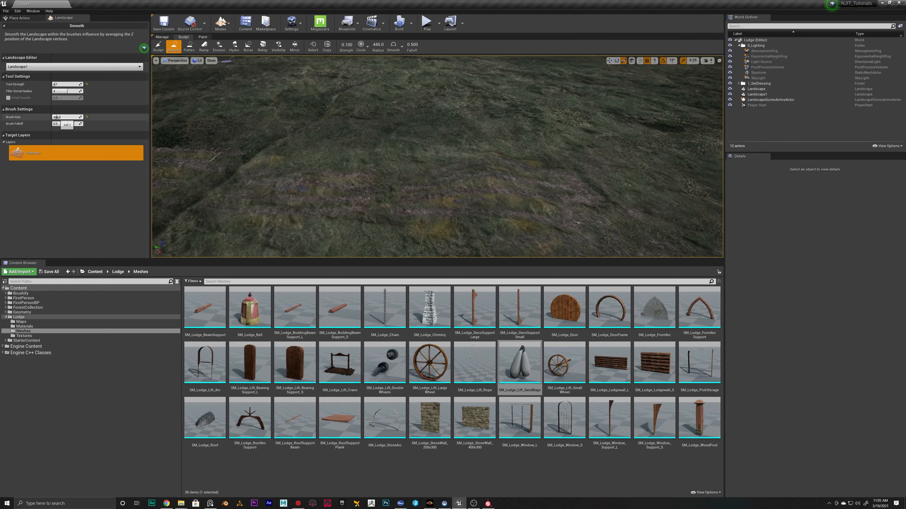
pyautogui.moveTo(76, 117); pyautogui.dragTo(82, 117)
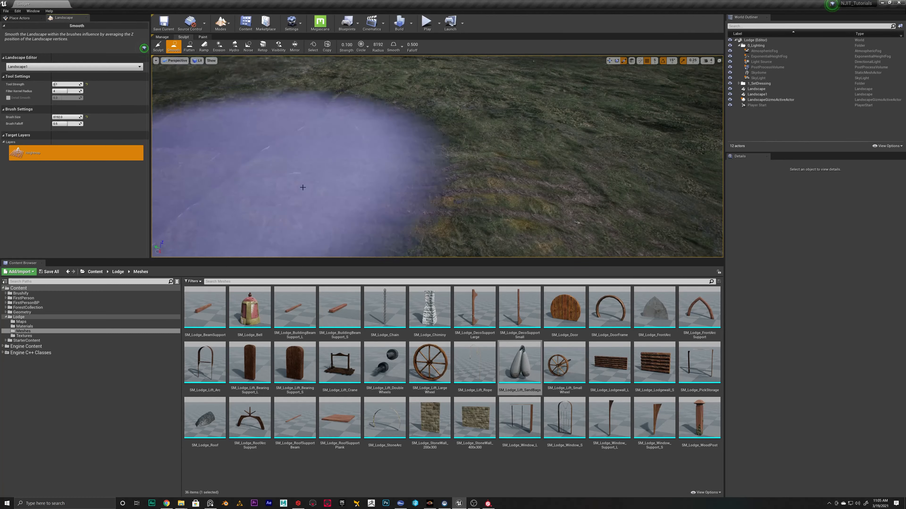
pyautogui.moveTo(303, 187)
pyautogui.mouseDown()
pyautogui.moveTo(415, 171)
pyautogui.moveTo(340, 137)
pyautogui.moveTo(257, 128)
pyautogui.moveTo(442, 146)
pyautogui.moveTo(271, 143)
pyautogui.moveTo(584, 150)
pyautogui.mouseUp()
pyautogui.moveTo(584, 150)
pyautogui.mouseDown(button='right')
pyautogui.moveTo(672, 215)
pyautogui.moveTo(527, 148)
pyautogui.moveTo(442, 146)
pyautogui.moveTo(532, 150)
pyautogui.moveTo(449, 164)
pyautogui.moveTo(579, 75)
pyautogui.mouseUp(button='right')
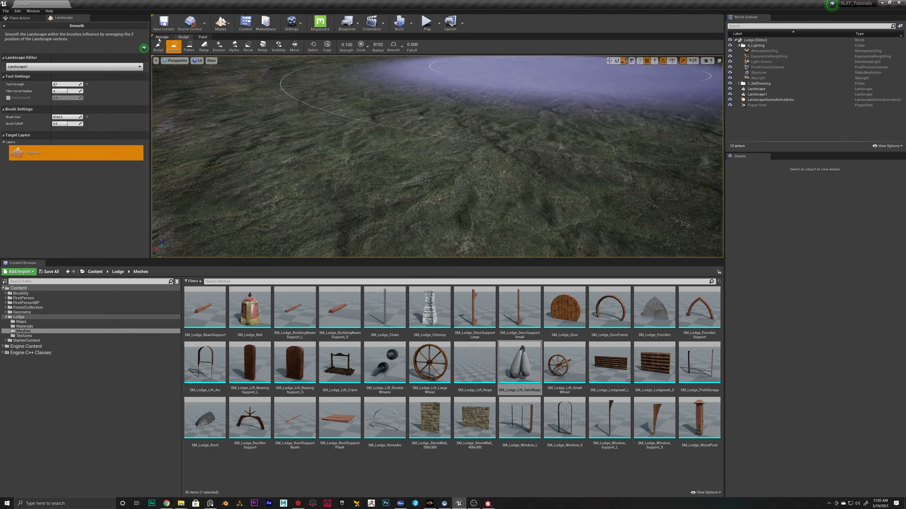
# Leave landscape editing and return to the Select mode for placing actors.
pyautogui.click(166, 38)
pyautogui.click(202, 37)
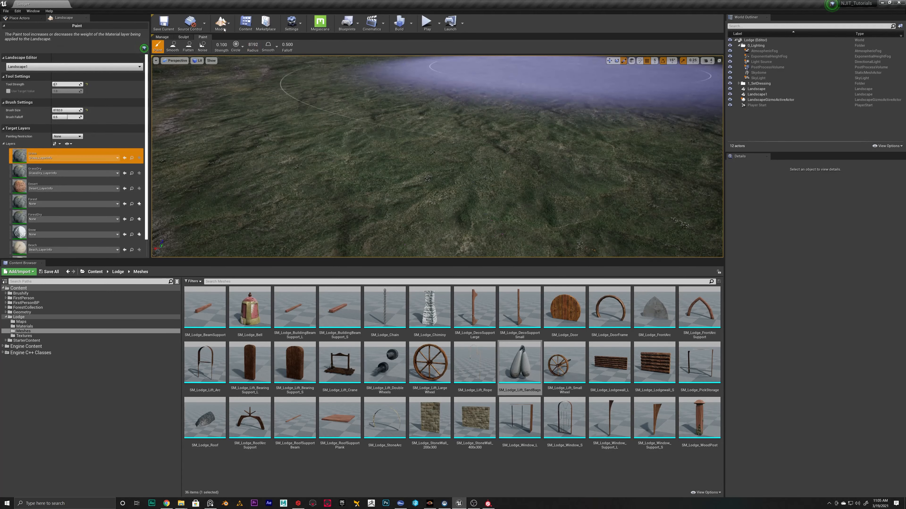
pyautogui.click(224, 26)
pyautogui.click(229, 40)
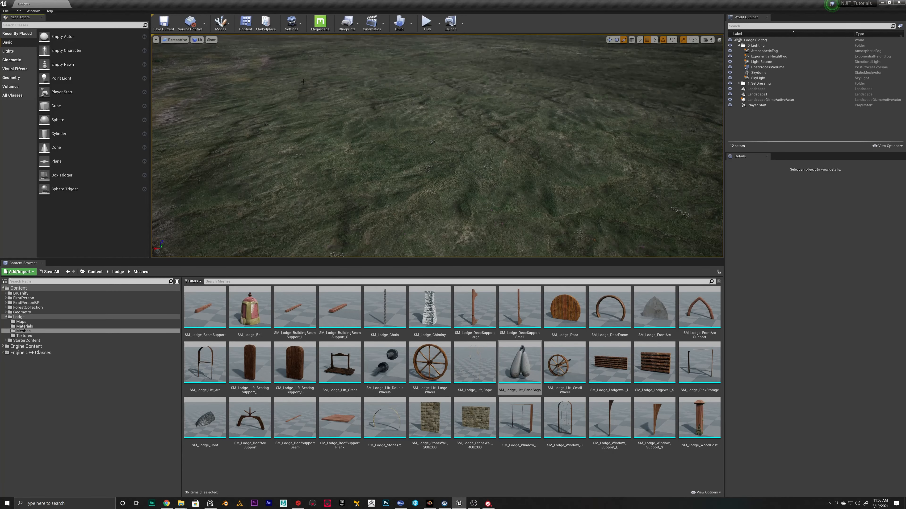
# Place the SM_Lodge_StoneWall_400x300 mesh on the open grass and rotate it 60 degrees about its vertical axis.
pyautogui.moveTo(391, 202); pyautogui.dragTo(390, 187, button='right')
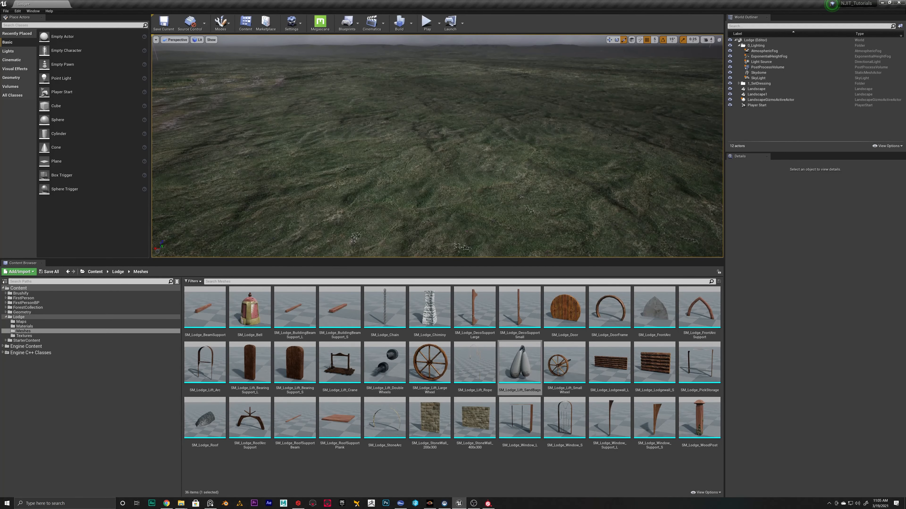
pyautogui.moveTo(390, 186); pyautogui.dragTo(390, 178, button='right')
pyautogui.moveTo(474, 418); pyautogui.dragTo(515, 202)
pyautogui.click(515, 202)
pyautogui.moveTo(515, 202); pyautogui.dragTo(515, 216, button='right')
pyautogui.moveTo(443, 186); pyautogui.dragTo(443, 174, button='right')
pyautogui.press('e')
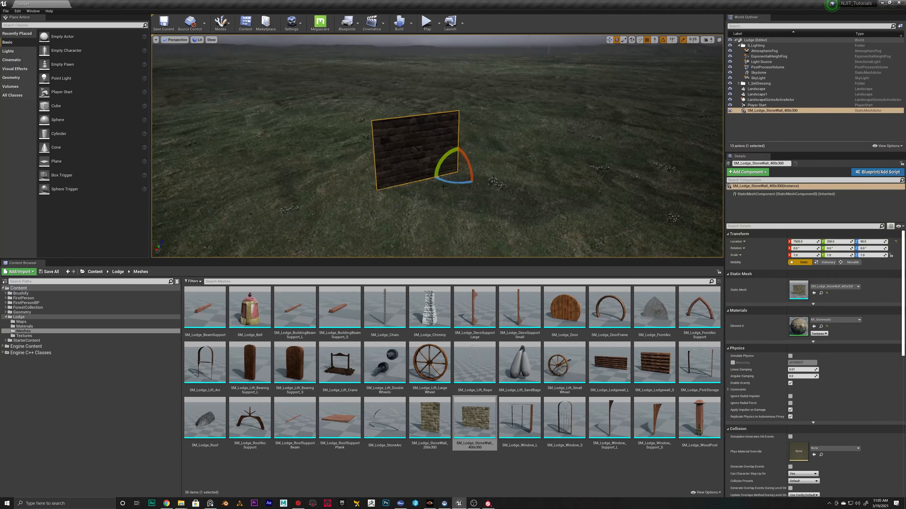
pyautogui.moveTo(456, 181); pyautogui.dragTo(422, 183)
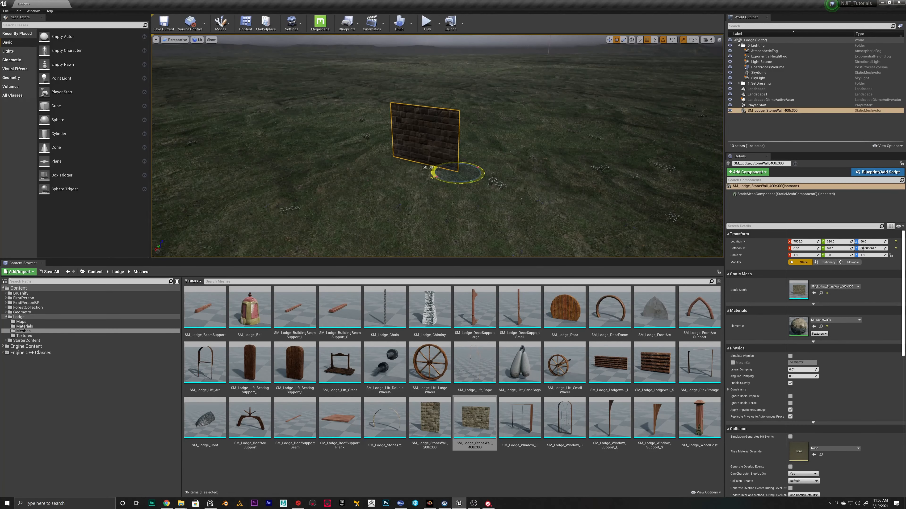
# Switch the viewport to Unlit shading and view the stone wall up close.
pyautogui.click(197, 40)
pyautogui.click(205, 55)
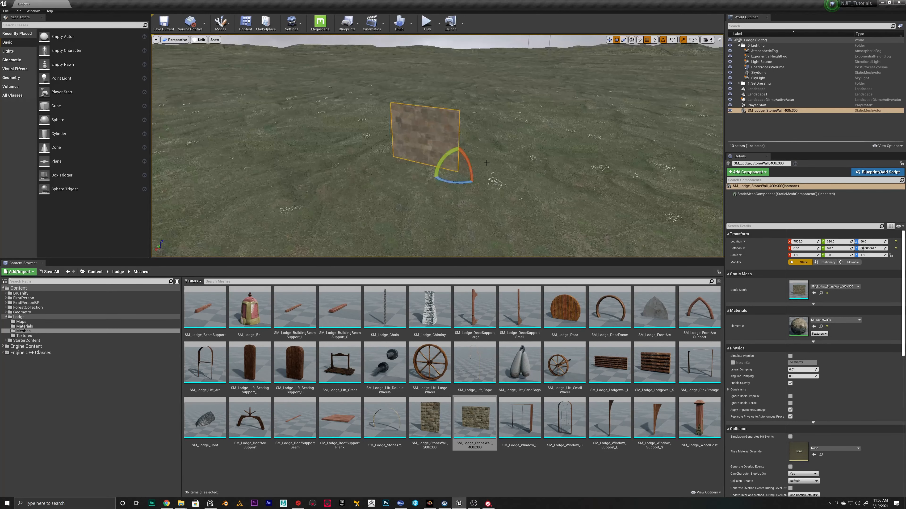
pyautogui.moveTo(321, 150); pyautogui.dragTo(310, 122, button='right')
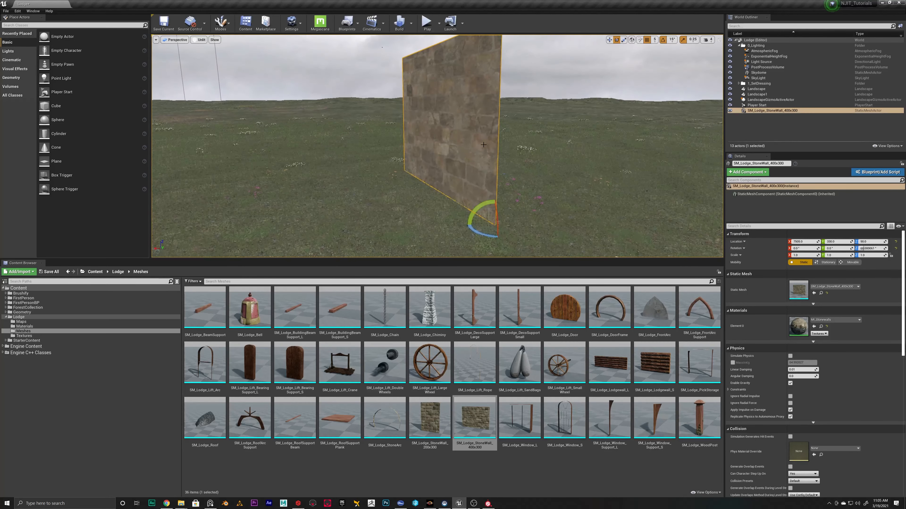
pyautogui.moveTo(518, 150); pyautogui.dragTo(529, 187, button='right')
# Move the stone wall to Y 40 and turn it about its vertical axis to a rotation of 90 degrees.
pyautogui.press('w')
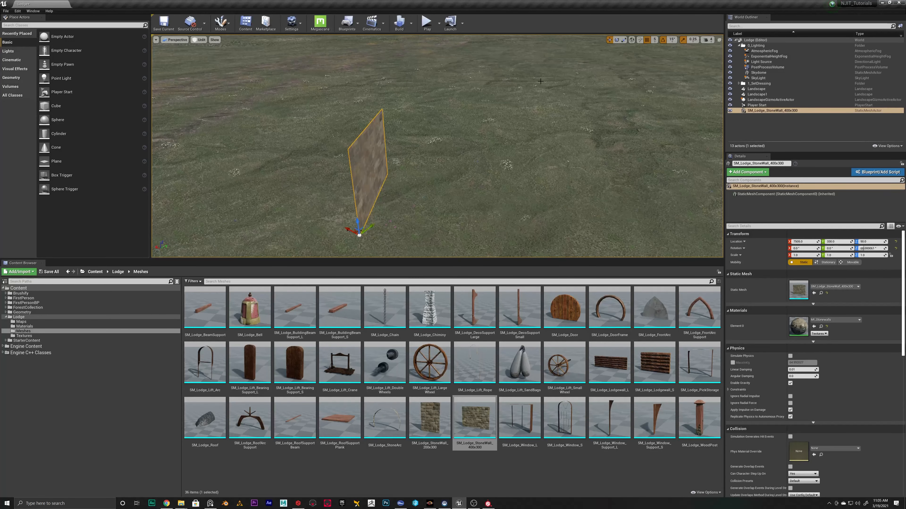
pyautogui.moveTo(540, 81); pyautogui.dragTo(451, 182, button='right')
pyautogui.hotkey('ctrl', 'z')
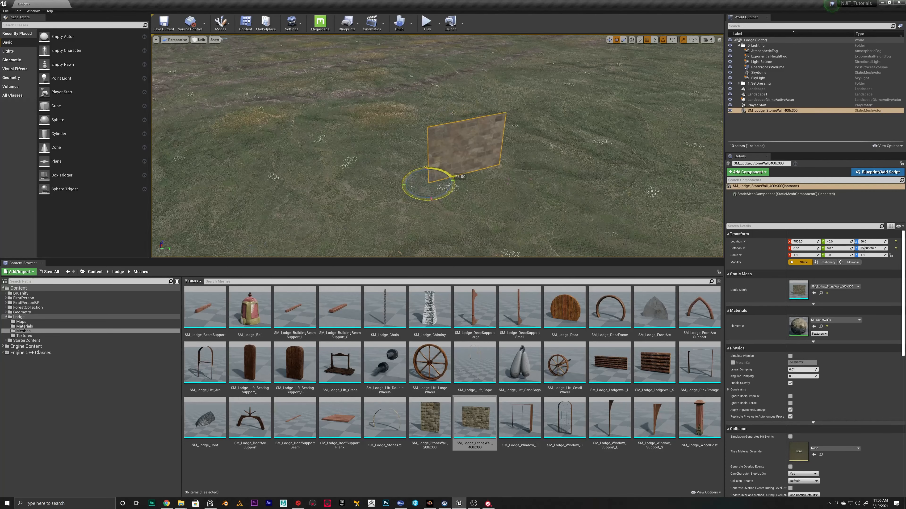
pyautogui.click(483, 85)
pyautogui.moveTo(482, 85); pyautogui.dragTo(533, 66, button='right')
# Duplicate the rotated stone wall and place the copy opposite the original as a parallel side wall.
pyautogui.click(433, 161)
pyautogui.moveTo(433, 161); pyautogui.dragTo(433, 191, button='right')
pyautogui.press('w')
pyautogui.keyDown('alt'); pyautogui.moveTo(421, 211); pyautogui.dragTo(674, 173); pyautogui.keyUp('alt')
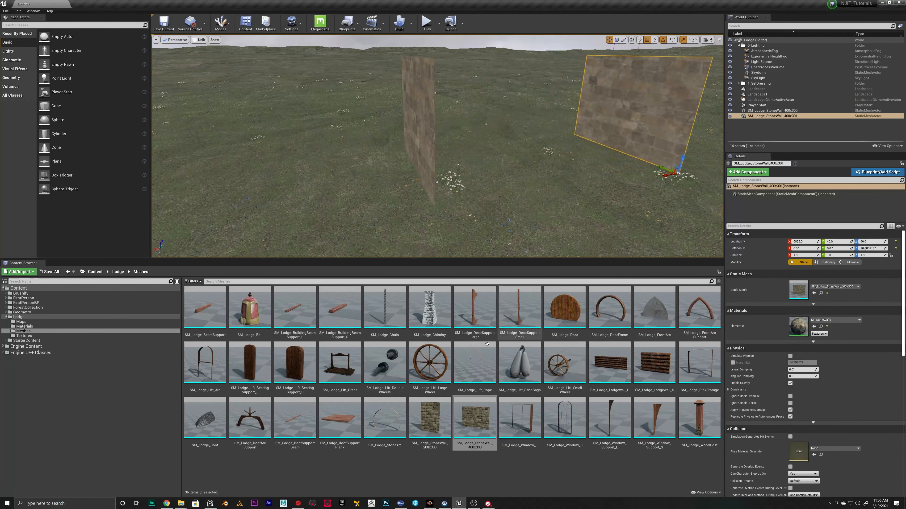
# Place another unrotated SM_Lodge_StoneWall_400x300 between the two side walls and move it to Y 40 as the front wall.
pyautogui.moveTo(475, 417); pyautogui.dragTo(586, 172)
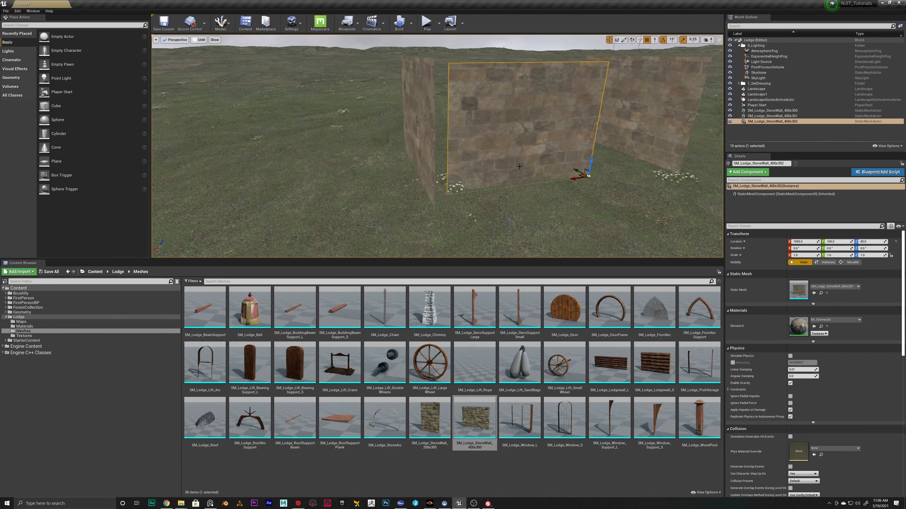
pyautogui.moveTo(586, 172); pyautogui.dragTo(533, 210, button='right')
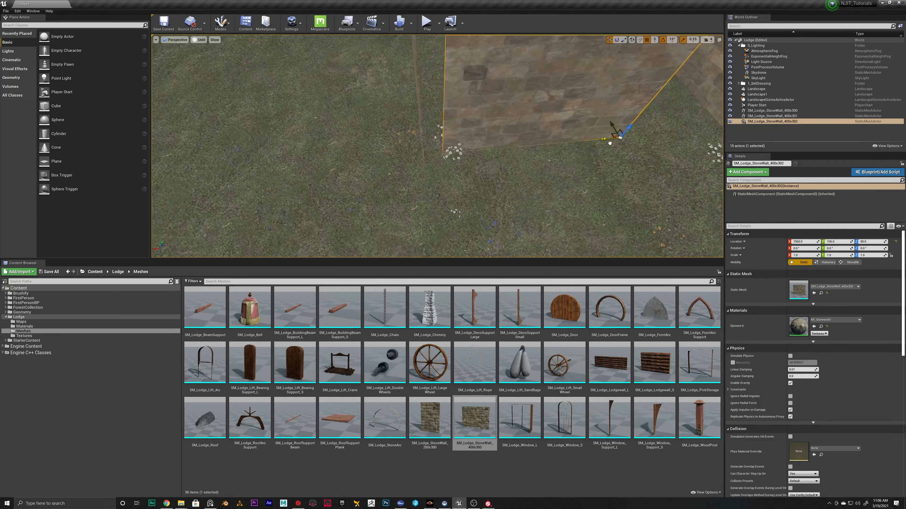
pyautogui.moveTo(618, 137); pyautogui.dragTo(594, 157)
pyautogui.moveTo(590, 157); pyautogui.dragTo(667, 141, button='right')
pyautogui.moveTo(450, 115); pyautogui.dragTo(464, 118)
pyautogui.moveTo(464, 118); pyautogui.dragTo(427, 84, button='right')
pyautogui.moveTo(570, 241); pyautogui.dragTo(570, 237)
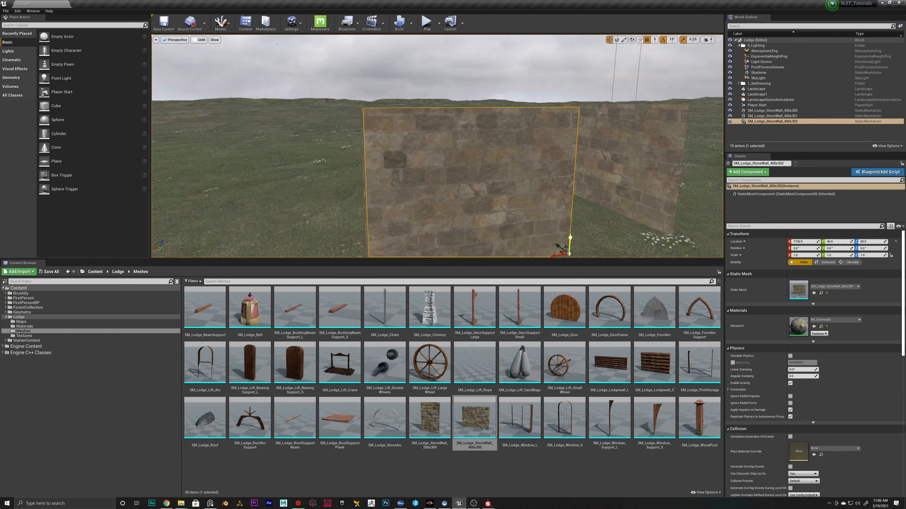
pyautogui.moveTo(570, 238); pyautogui.dragTo(606, 246, button='right')
pyautogui.moveTo(537, 177); pyautogui.dragTo(537, 159, button='right')
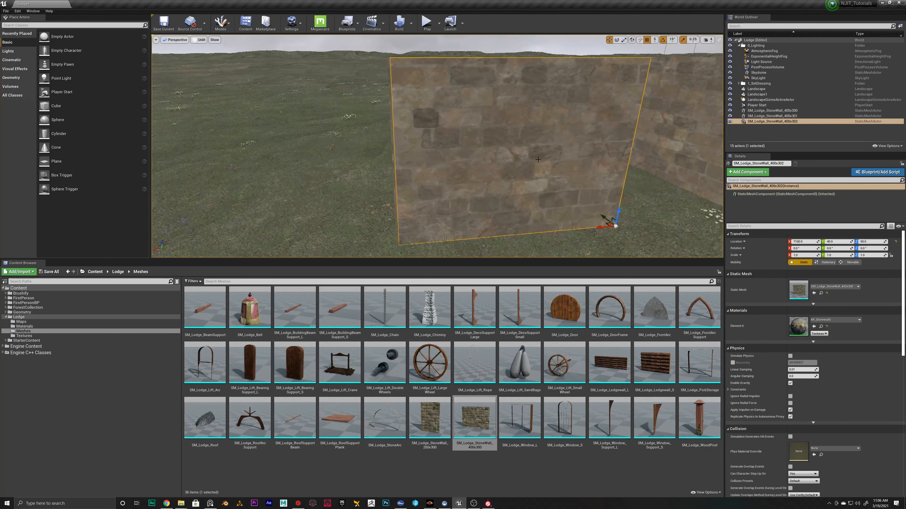
# Set the position grid snap to 1 and nudge the front wall lengthwise to close its corner with the first side wall.
pyautogui.click(654, 40)
pyautogui.click(656, 47)
pyautogui.moveTo(599, 229); pyautogui.dragTo(597, 231)
pyautogui.moveTo(500, 178); pyautogui.dragTo(492, 154, button='right')
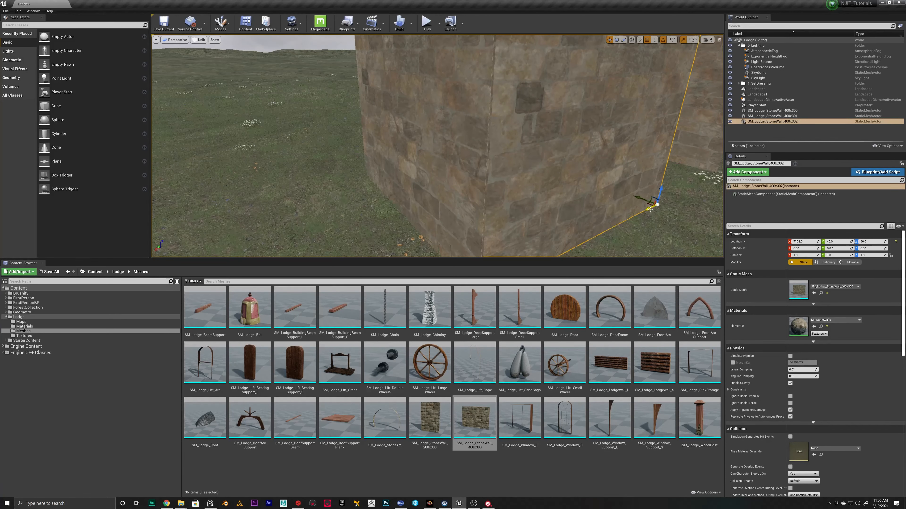
pyautogui.click(318, 154)
pyautogui.moveTo(318, 154)
pyautogui.mouseDown(button='right')
pyautogui.moveTo(357, 149)
pyautogui.moveTo(334, 146)
pyautogui.mouseUp(button='right')
pyautogui.click(570, 123)
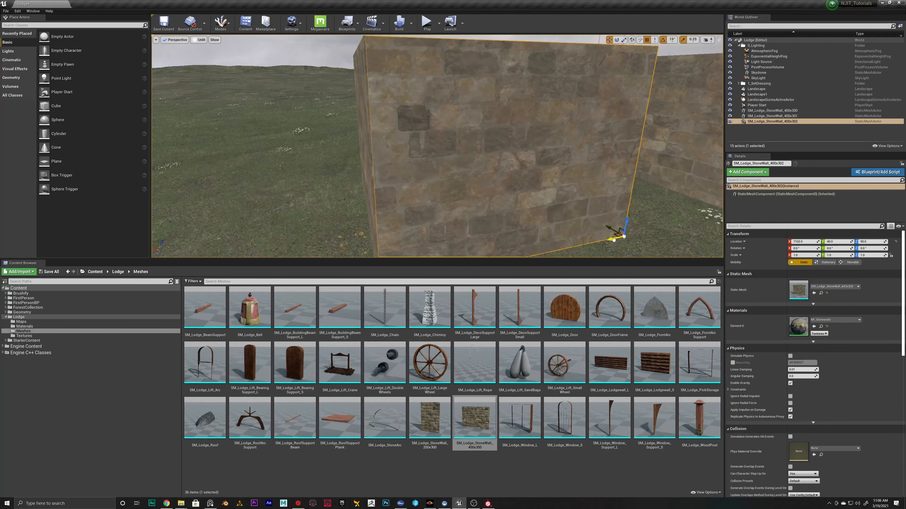
pyautogui.click(657, 223)
pyautogui.moveTo(657, 222); pyautogui.dragTo(638, 219, button='right')
pyautogui.moveTo(526, 161)
pyautogui.mouseDown(button='right')
pyautogui.moveTo(549, 185)
pyautogui.moveTo(526, 161)
pyautogui.mouseUp(button='right')
pyautogui.click(547, 192)
# Set the position grid snap to 5.
pyautogui.click(654, 39)
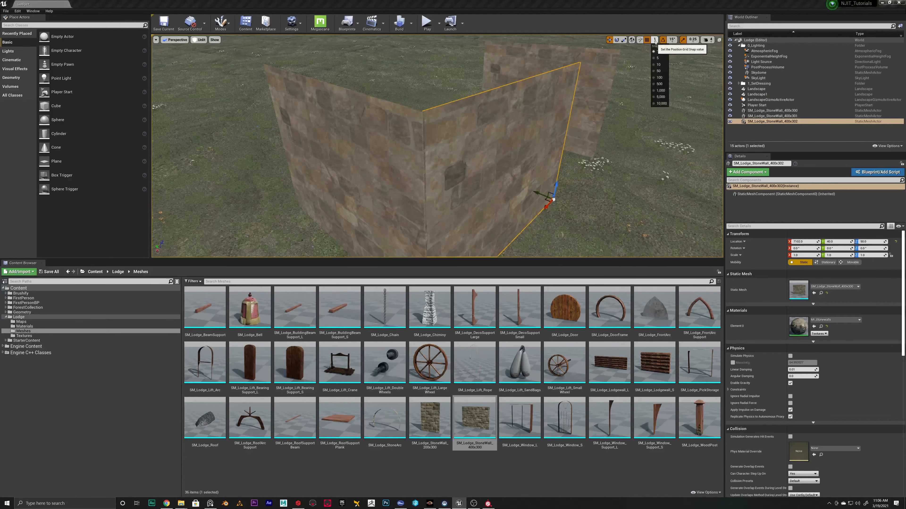
pyautogui.click(657, 59)
pyautogui.moveTo(501, 143)
pyautogui.mouseDown(button='right')
pyautogui.moveTo(491, 153)
pyautogui.moveTo(501, 143)
pyautogui.mouseUp(button='right')
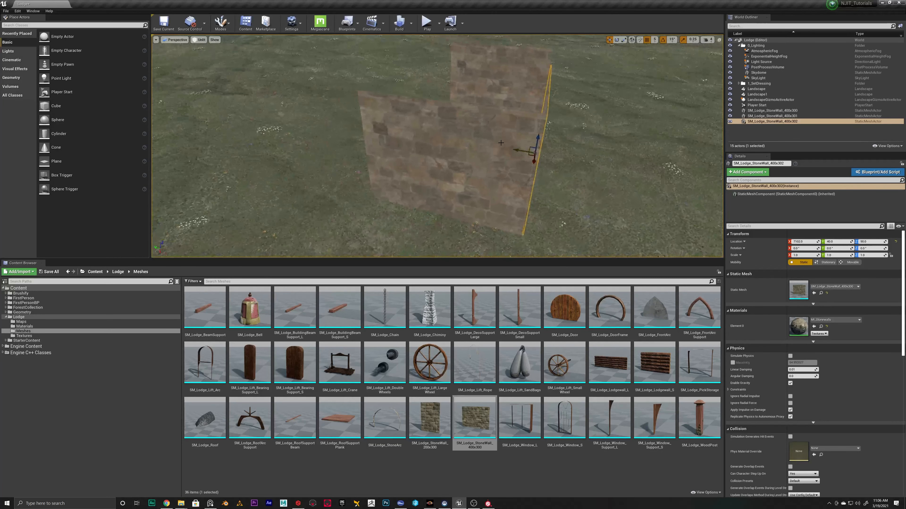
pyautogui.keyDown('alt'); pyautogui.moveTo(515, 150); pyautogui.dragTo(512, 150); pyautogui.keyUp('alt')
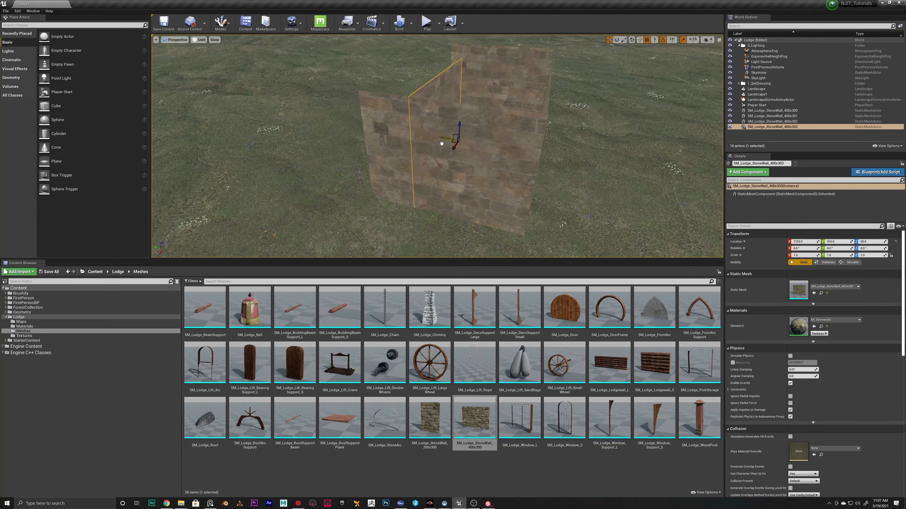
pyautogui.moveTo(441, 144); pyautogui.dragTo(549, 155)
pyautogui.press('Delete')
# Duplicate the front wall across to the far ends of the side walls and align it as the back wall.
pyautogui.moveTo(575, 91); pyautogui.dragTo(542, 93, button='right')
pyautogui.click(454, 158)
pyautogui.moveTo(453, 158)
pyautogui.mouseDown(button='right')
pyautogui.moveTo(471, 158)
pyautogui.moveTo(453, 158)
pyautogui.mouseUp(button='right')
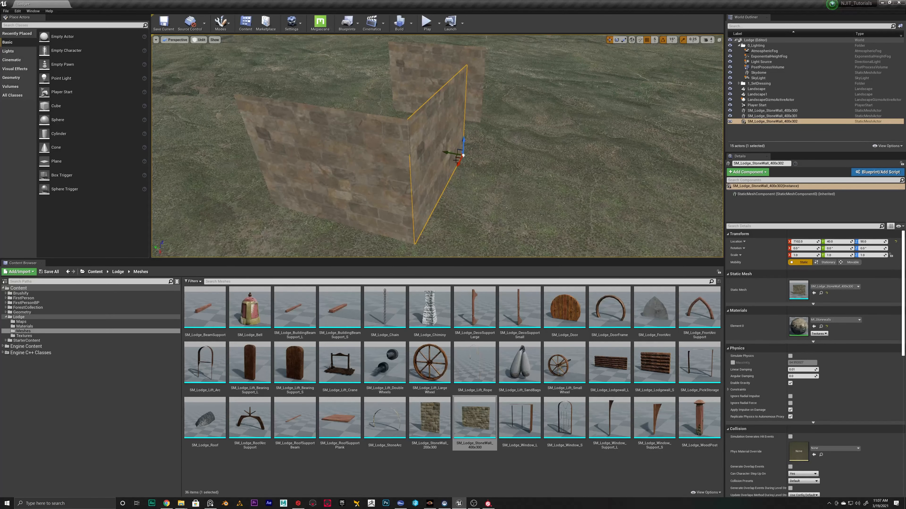
pyautogui.keyDown('alt'); pyautogui.moveTo(447, 151); pyautogui.dragTo(372, 140); pyautogui.keyUp('alt')
pyautogui.moveTo(423, 145); pyautogui.dragTo(455, 147, button='right')
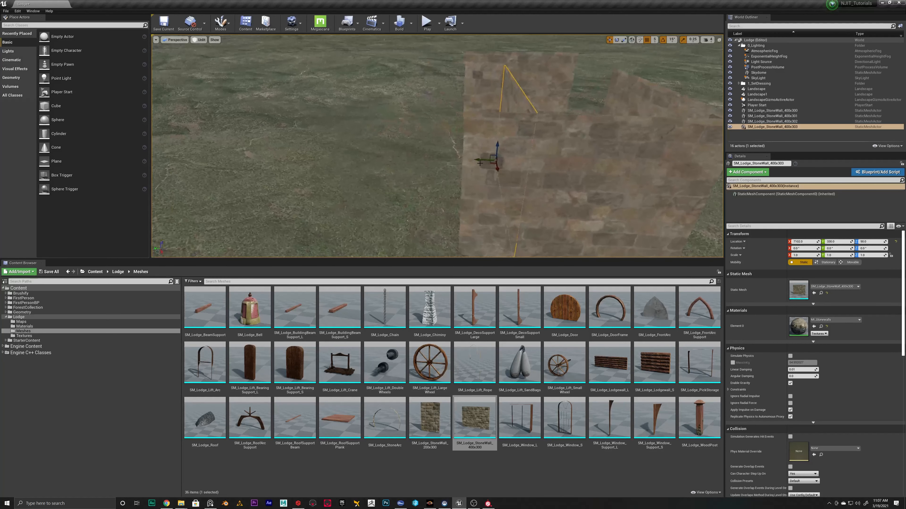
pyautogui.moveTo(529, 154); pyautogui.dragTo(535, 157, button='right')
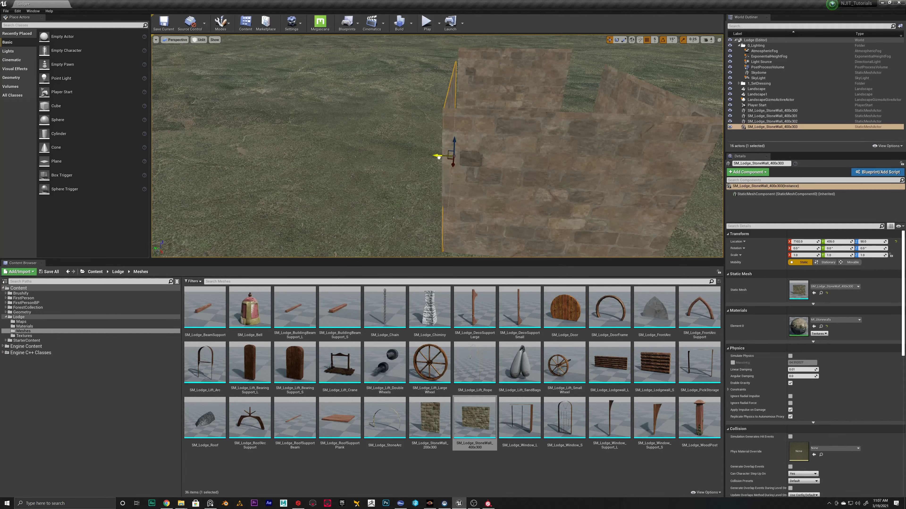
pyautogui.moveTo(438, 158); pyautogui.dragTo(482, 157, button='right')
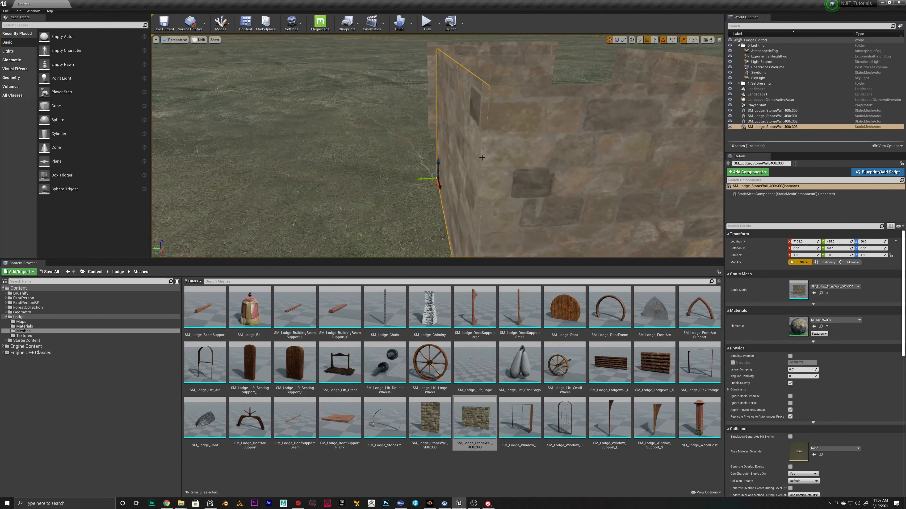
pyautogui.moveTo(422, 178); pyautogui.dragTo(418, 178)
# Move the second side wall along X to the free ends of the front and back walls to close the box.
pyautogui.moveTo(353, 144); pyautogui.dragTo(431, 156, button='right')
pyautogui.click(353, 144)
pyautogui.moveTo(402, 161); pyautogui.dragTo(457, 167)
pyautogui.moveTo(412, 188); pyautogui.dragTo(535, 196, button='right')
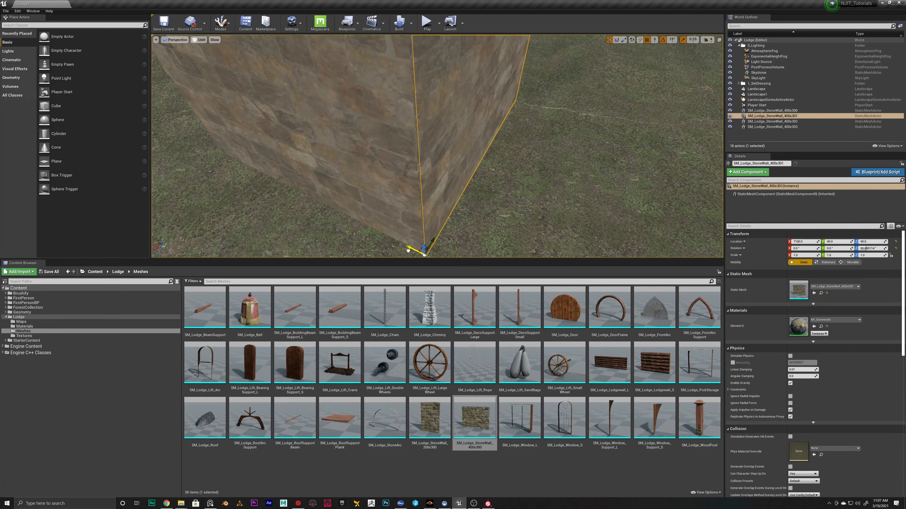
pyautogui.click(485, 234)
pyautogui.moveTo(485, 234); pyautogui.dragTo(453, 235, button='right')
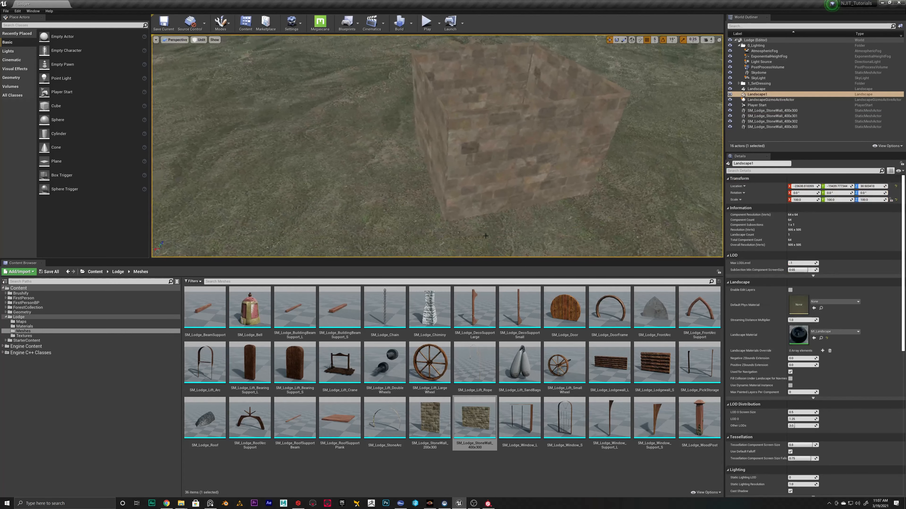
pyautogui.moveTo(658, 375); pyautogui.dragTo(390, 185)
pyautogui.moveTo(390, 185); pyautogui.dragTo(422, 182, button='right')
pyautogui.press('Delete')
# Place a SM_Lodge_StoneWall_200x300 beside the box and delete the two rotated 400x300 side walls.
pyautogui.moveTo(430, 418); pyautogui.dragTo(406, 221)
pyautogui.moveTo(406, 222)
pyautogui.mouseDown(button='right')
pyautogui.moveTo(394, 214)
pyautogui.moveTo(410, 226)
pyautogui.mouseUp(button='right')
pyautogui.click(517, 123)
pyautogui.press('Delete')
pyautogui.moveTo(518, 123); pyautogui.dragTo(480, 155, button='right')
pyautogui.click(506, 141)
pyautogui.press('Delete')
# Rotate the 200x300 stone wall about its vertical axis so that it stands perpendicular to the 400x300 walls.
pyautogui.click(477, 219)
pyautogui.moveTo(477, 219); pyautogui.dragTo(418, 236, button='right')
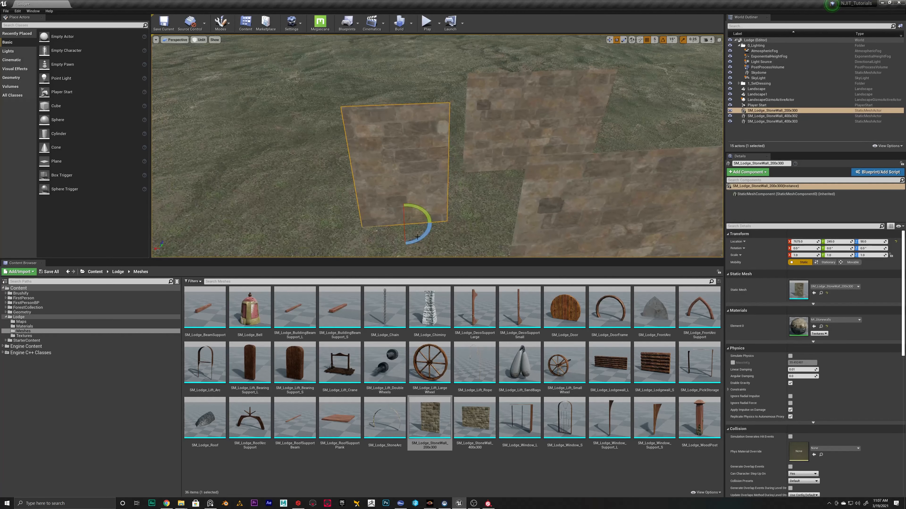
pyautogui.moveTo(427, 235); pyautogui.dragTo(398, 244)
# Rotate the front 400x300 stone wall 180 degrees about the vertical axis at its corner pivot.
pyautogui.click(556, 207)
pyautogui.moveTo(556, 208); pyautogui.dragTo(592, 212, button='right')
pyautogui.press('w')
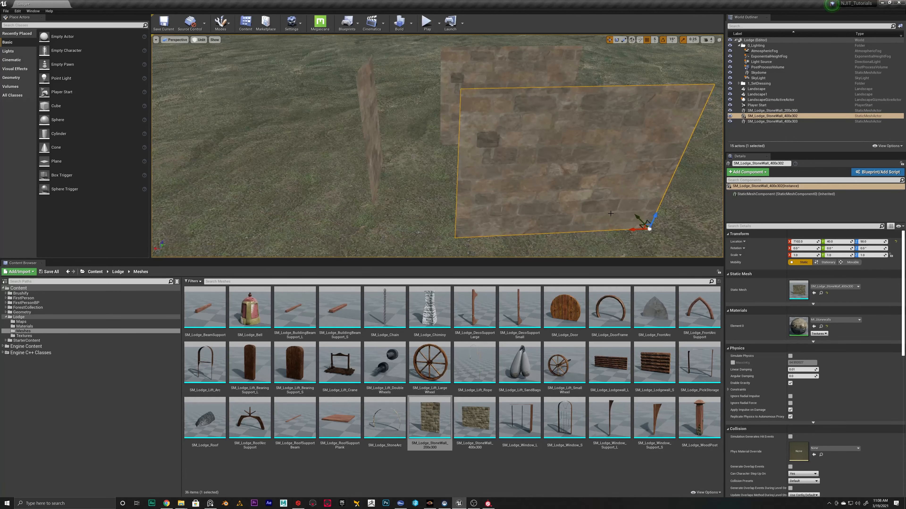
pyautogui.moveTo(639, 241); pyautogui.dragTo(613, 251)
pyautogui.moveTo(680, 235); pyautogui.dragTo(674, 229)
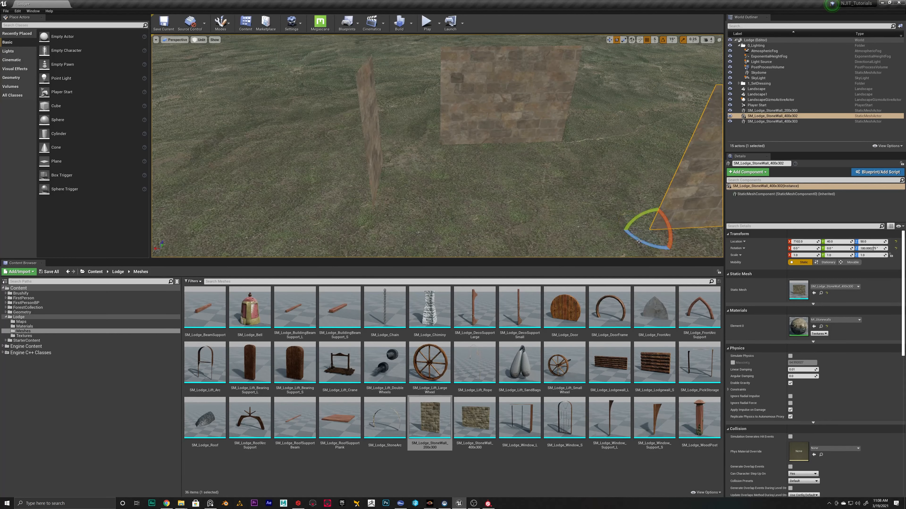
# Enable vertex snapping and move the rotated 400x300 stone wall along X and Y until it meets the 200x300 wall's end.
pyautogui.moveTo(455, 118); pyautogui.dragTo(492, 118, button='right')
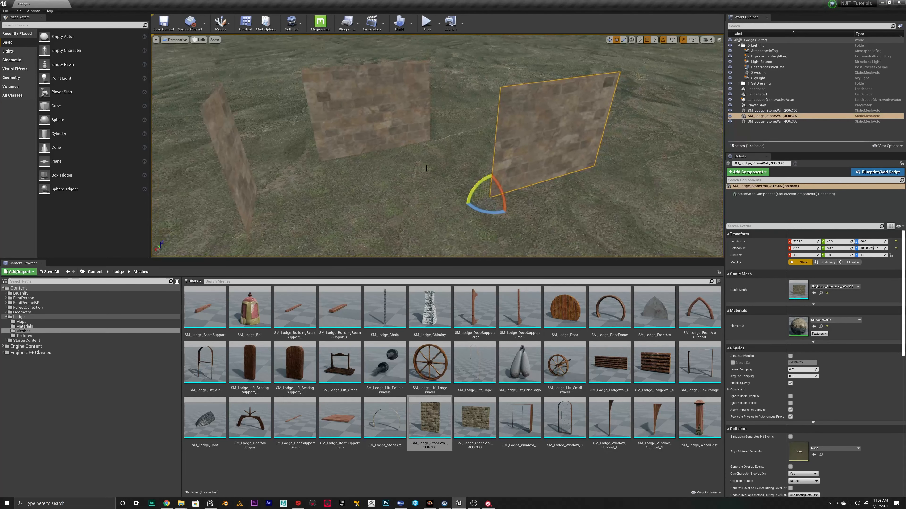
pyautogui.click(296, 24)
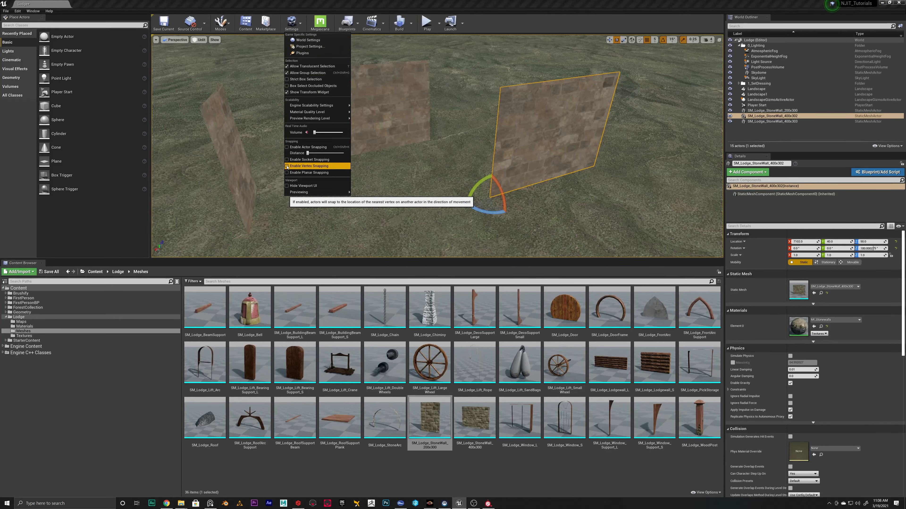
pyautogui.moveTo(410, 161)
pyautogui.mouseDown(button='right')
pyautogui.moveTo(374, 150)
pyautogui.moveTo(400, 161)
pyautogui.mouseUp(button='right')
pyautogui.press('w')
pyautogui.moveTo(507, 192); pyautogui.dragTo(286, 249)
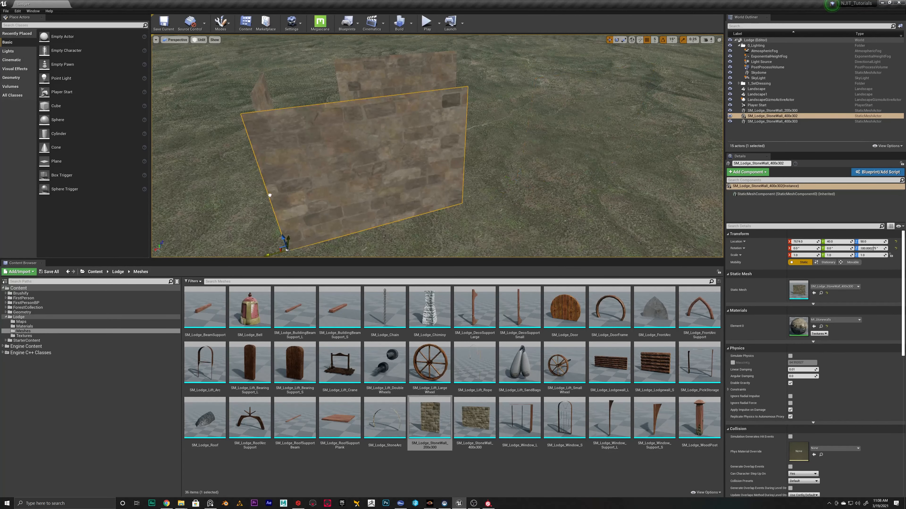
pyautogui.moveTo(283, 173); pyautogui.dragTo(370, 178, button='right')
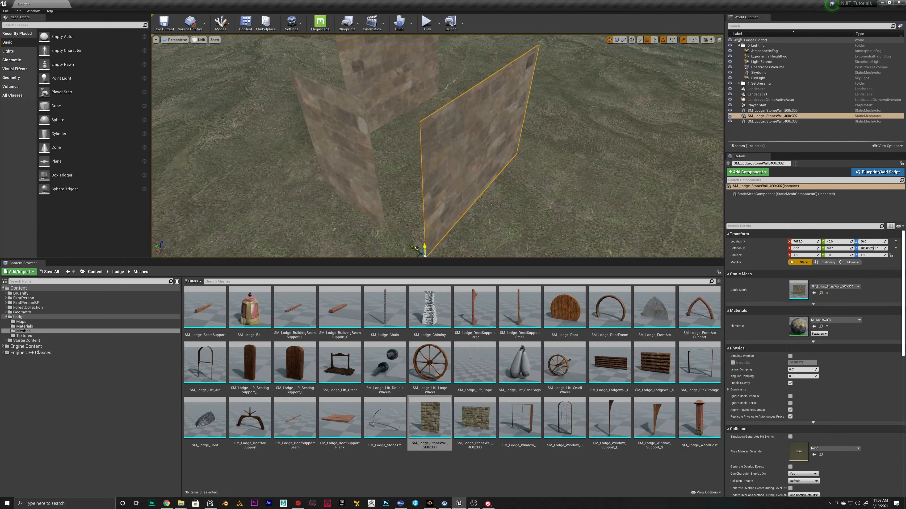
pyautogui.moveTo(412, 247); pyautogui.dragTo(388, 213)
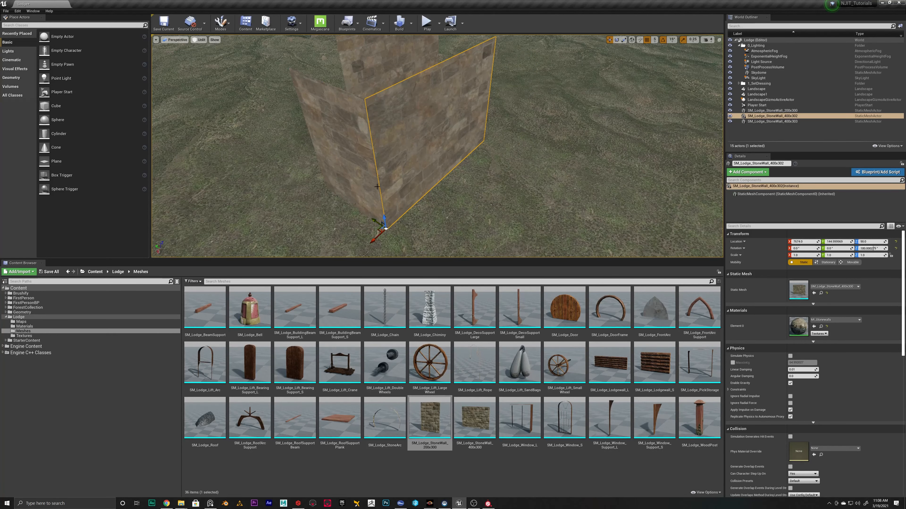
# Delete the other 400x300 stone wall and duplicate the snapped one along Y to the opposite end of the 200x300 wall.
pyautogui.moveTo(388, 212); pyautogui.dragTo(507, 213, button='right')
pyautogui.click(330, 196)
pyautogui.press('Delete')
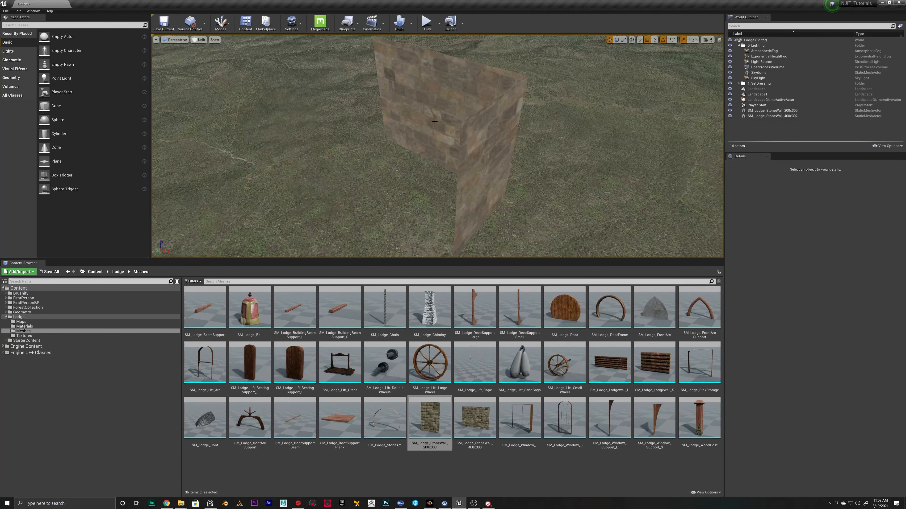
pyautogui.click(426, 133)
pyautogui.moveTo(427, 134); pyautogui.dragTo(396, 131, button='right')
pyautogui.moveTo(492, 208); pyautogui.dragTo(508, 213, button='right')
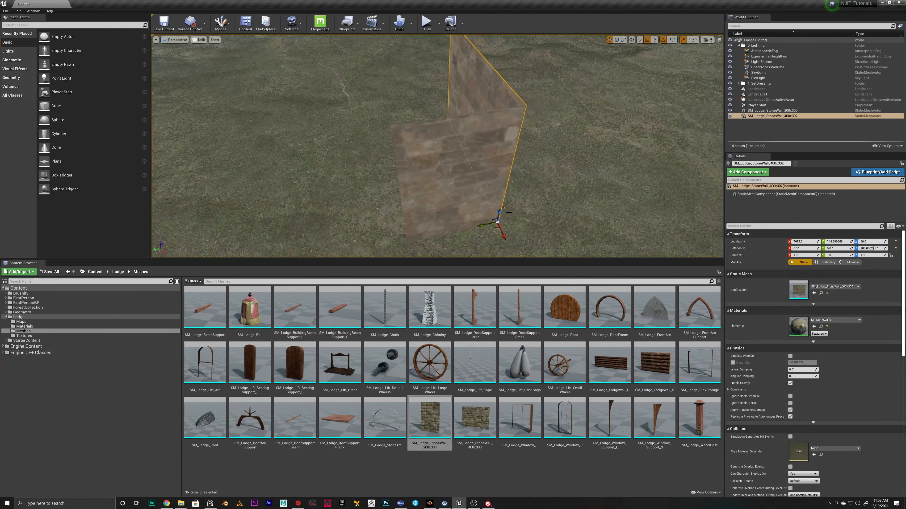
pyautogui.keyDown('alt'); pyautogui.moveTo(481, 225); pyautogui.dragTo(395, 227); pyautogui.keyUp('alt')
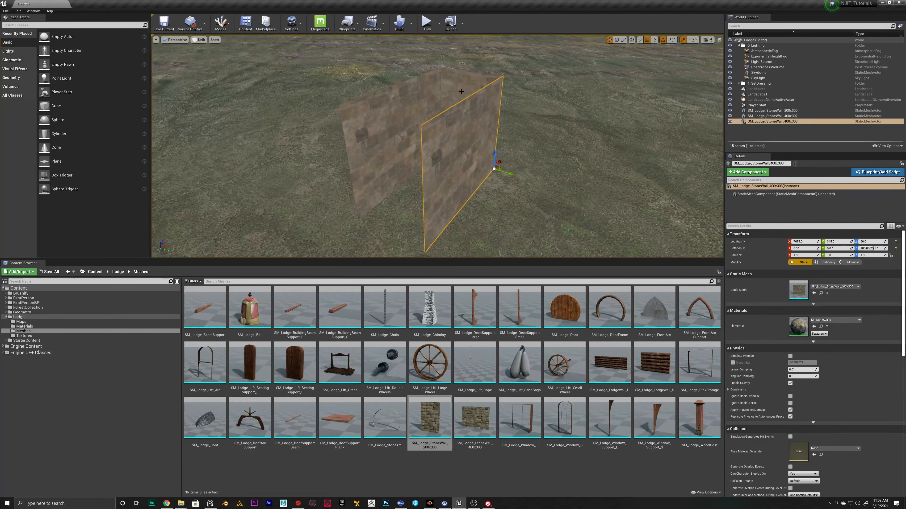
# Duplicate the 200x300 end wall along X to the open end of the two 400x300 walls.
pyautogui.click(461, 93)
pyautogui.moveTo(462, 94); pyautogui.dragTo(492, 97, button='right')
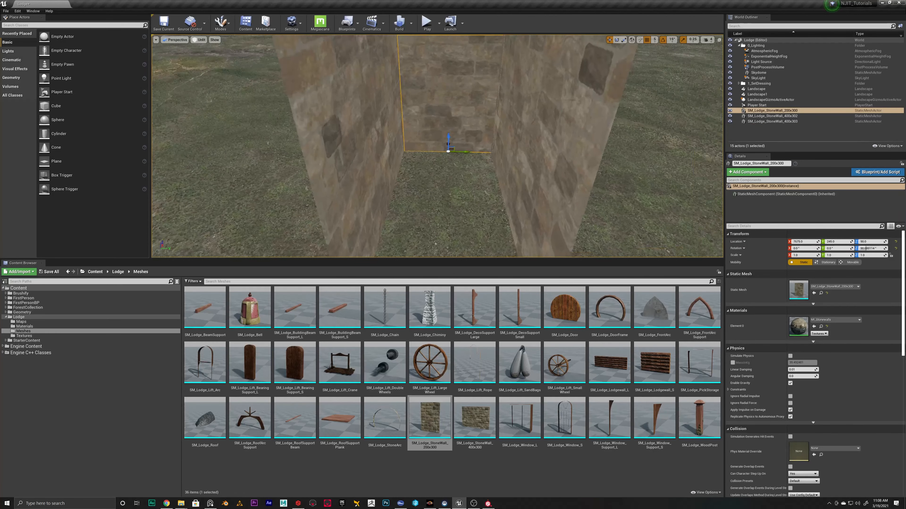
pyautogui.moveTo(323, 161); pyautogui.dragTo(401, 163, button='right')
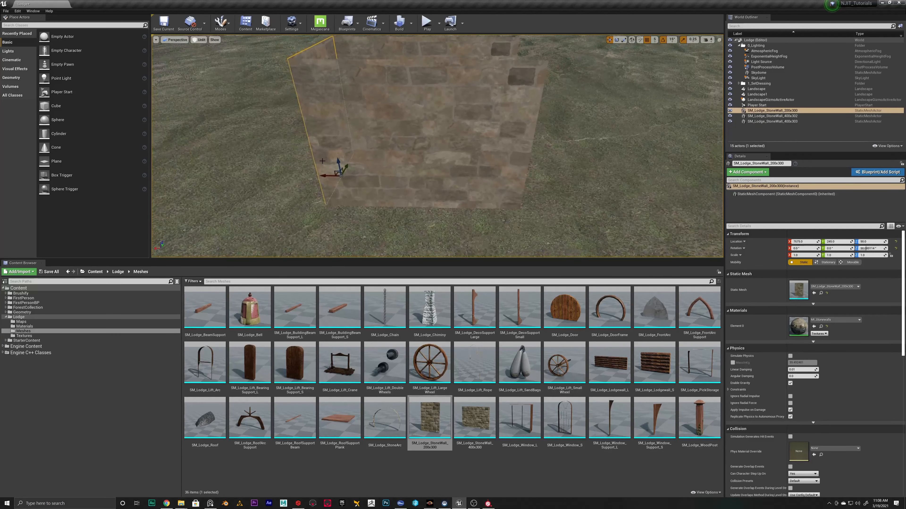
pyautogui.keyDown('alt'); pyautogui.moveTo(324, 174); pyautogui.dragTo(414, 174); pyautogui.keyUp('alt')
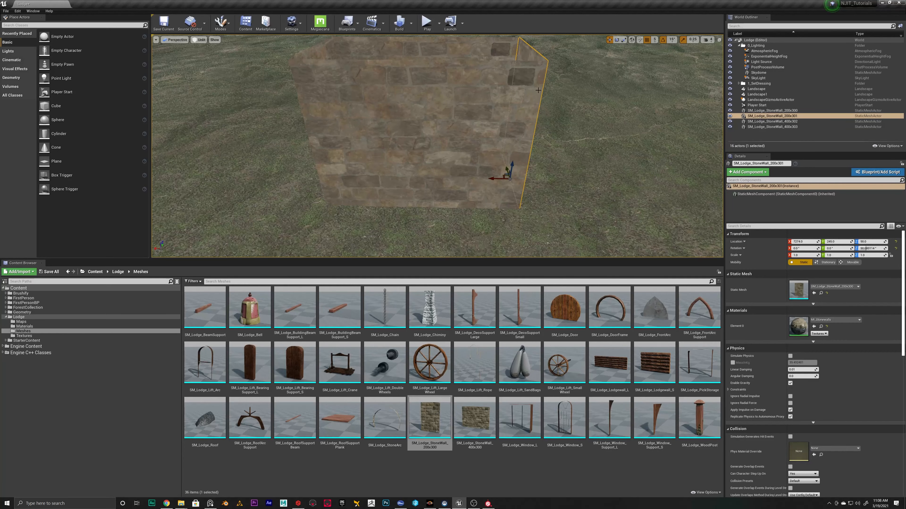
pyautogui.moveTo(538, 90); pyautogui.dragTo(623, 126, button='right')
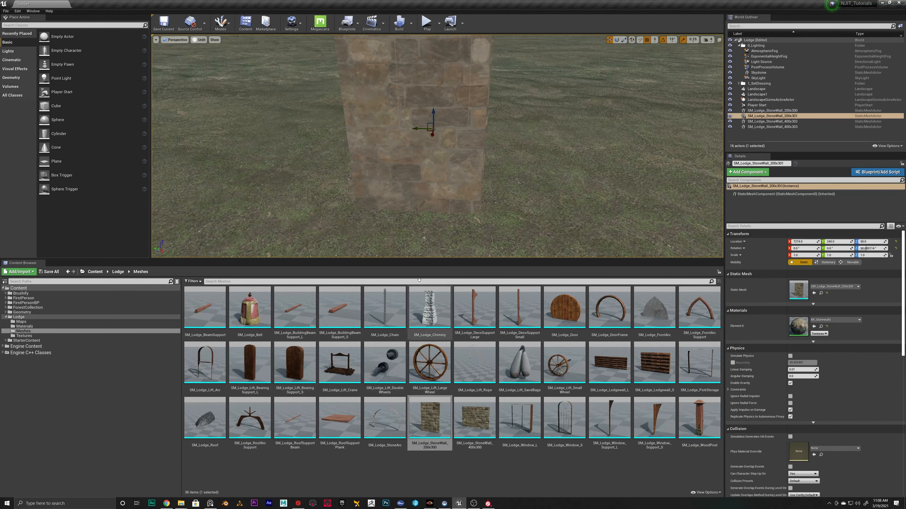
# With vertex snapping off, place a SM_Lodge_DecoSupportLarge by the 200x300 end wall and rotate it 90 degrees about the vertical axis.
pyautogui.click(291, 24)
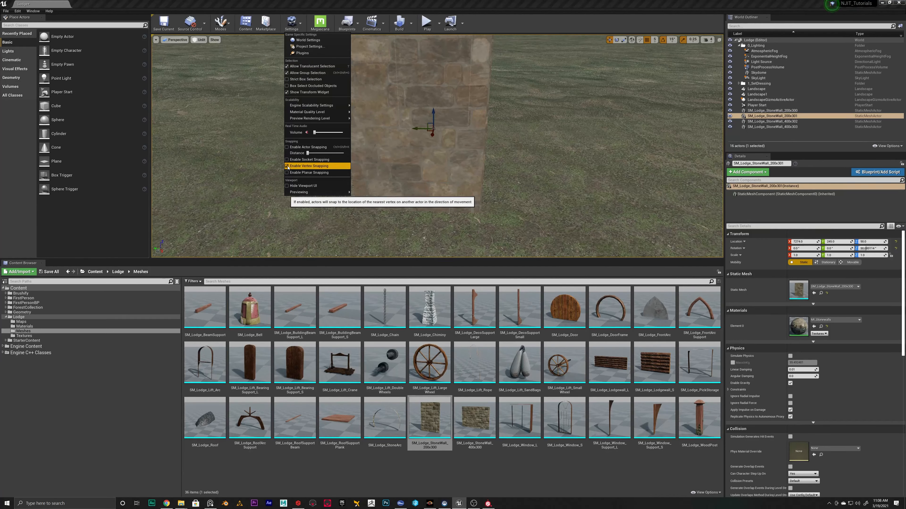
pyautogui.moveTo(480, 320); pyautogui.dragTo(483, 203)
pyautogui.moveTo(484, 202)
pyautogui.mouseDown(button='right')
pyautogui.moveTo(524, 217)
pyautogui.moveTo(449, 169)
pyautogui.moveTo(478, 192)
pyautogui.mouseUp(button='right')
pyautogui.moveTo(427, 205); pyautogui.dragTo(410, 227)
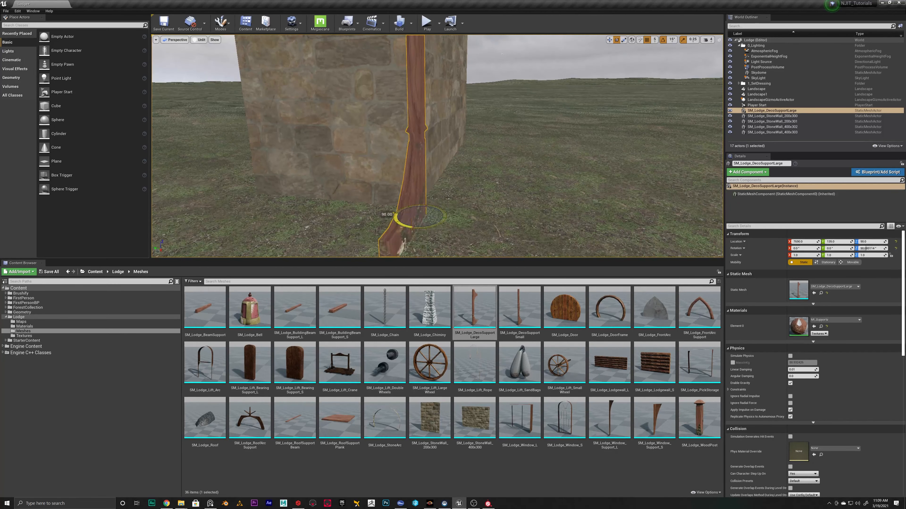
# Move the deco support along both horizontal axes against one corner of the 200x300 end wall.
pyautogui.press('w')
pyautogui.moveTo(434, 225); pyautogui.dragTo(467, 216, button='right')
pyautogui.moveTo(475, 196); pyautogui.dragTo(454, 194)
pyautogui.moveTo(453, 194); pyautogui.dragTo(358, 202, button='right')
pyautogui.moveTo(470, 229); pyautogui.dragTo(507, 230)
pyautogui.moveTo(508, 230); pyautogui.dragTo(574, 207, button='right')
# Duplicate the deco support along Y and align the copy with the other corner of the end wall.
pyautogui.keyDown('alt'); pyautogui.moveTo(519, 178); pyautogui.dragTo(376, 174); pyautogui.keyUp('alt')
pyautogui.moveTo(376, 175); pyautogui.dragTo(399, 174, button='right')
pyautogui.moveTo(401, 219); pyautogui.dragTo(407, 218)
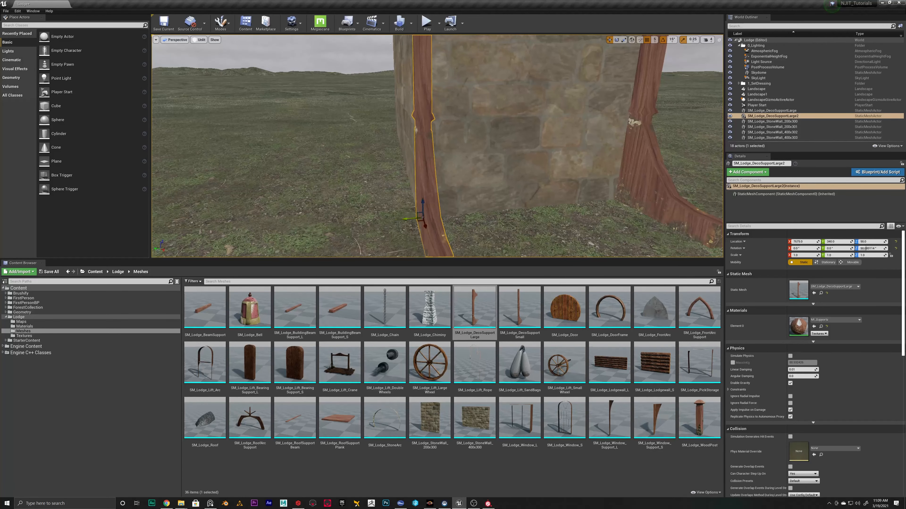
pyautogui.moveTo(407, 219); pyautogui.dragTo(378, 214, button='right')
# Place a SM_Lodge_DoorFrame between the two deco supports and rotate it to face outward from the end wall.
pyautogui.moveTo(606, 309); pyautogui.dragTo(415, 228)
pyautogui.press('e')
pyautogui.moveTo(467, 218); pyautogui.dragTo(453, 216)
# Place a SM_Lodge_Door in the door frame and align it with the end wall.
pyautogui.moveTo(570, 321); pyautogui.dragTo(500, 223)
pyautogui.press('w')
pyautogui.moveTo(500, 223); pyautogui.dragTo(478, 222, button='right')
pyautogui.press('d')
pyautogui.moveTo(494, 218); pyautogui.dragTo(483, 217)
pyautogui.click(517, 244)
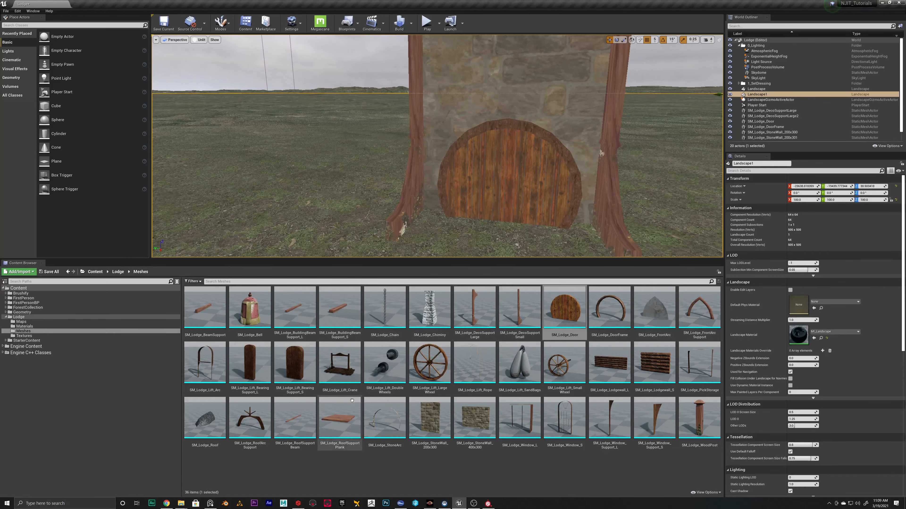
pyautogui.moveTo(384, 419); pyautogui.dragTo(524, 215)
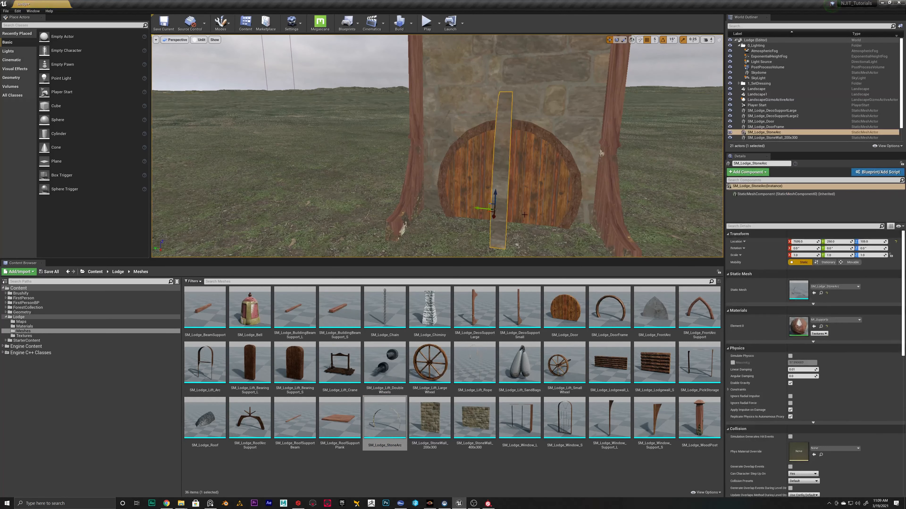
pyautogui.press('s')
pyautogui.moveTo(524, 215); pyautogui.dragTo(551, 229, button='right')
pyautogui.press('a')
pyautogui.hotkey('ctrl', 'z')
# Place a SM_Lodge_StoneArc in front of the door and rotate it parallel to the end wall.
pyautogui.moveTo(387, 418); pyautogui.dragTo(564, 230)
pyautogui.press('e')
pyautogui.press('d')
pyautogui.moveTo(564, 230); pyautogui.dragTo(524, 234, button='right')
pyautogui.press('s')
pyautogui.press('w')
pyautogui.moveTo(509, 228); pyautogui.dragTo(579, 201)
# Move the stone arc against the end wall and adjust its height so that it surrounds the round door.
pyautogui.moveTo(579, 201); pyautogui.dragTo(632, 176, button='right')
pyautogui.press('w')
pyautogui.moveTo(496, 201); pyautogui.dragTo(507, 203)
pyautogui.moveTo(505, 202); pyautogui.dragTo(514, 213, button='right')
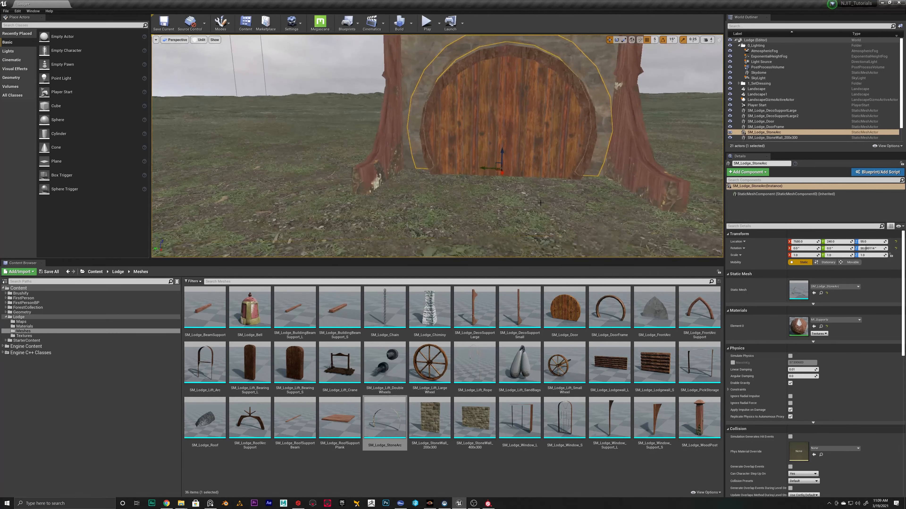
pyautogui.moveTo(503, 154); pyautogui.dragTo(503, 159)
pyautogui.press('a')
pyautogui.moveTo(503, 159); pyautogui.dragTo(539, 178, button='right')
pyautogui.press('w')
pyautogui.moveTo(497, 245); pyautogui.dragTo(497, 246)
pyautogui.click(489, 214)
pyautogui.keyDown('ctrl'); pyautogui.click(468, 218); pyautogui.keyUp('ctrl')
pyautogui.click(511, 244)
pyautogui.press('d')
pyautogui.moveTo(511, 245); pyautogui.dragTo(464, 230, button='right')
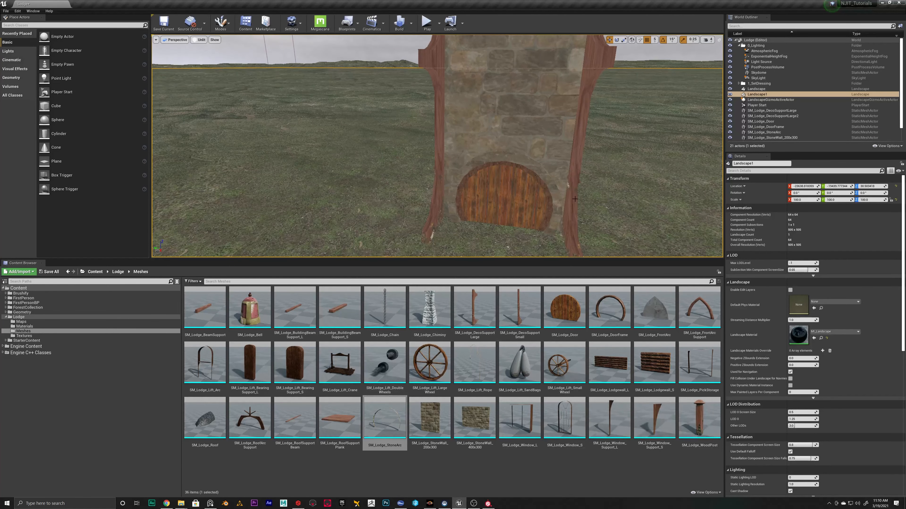
# Place a SM_Lodge_Lodgewall_S outside the door end and turn it parallel to the end wall.
pyautogui.press('s')
pyautogui.moveTo(575, 199); pyautogui.dragTo(588, 277, button='right')
pyautogui.press('d')
pyautogui.press('s')
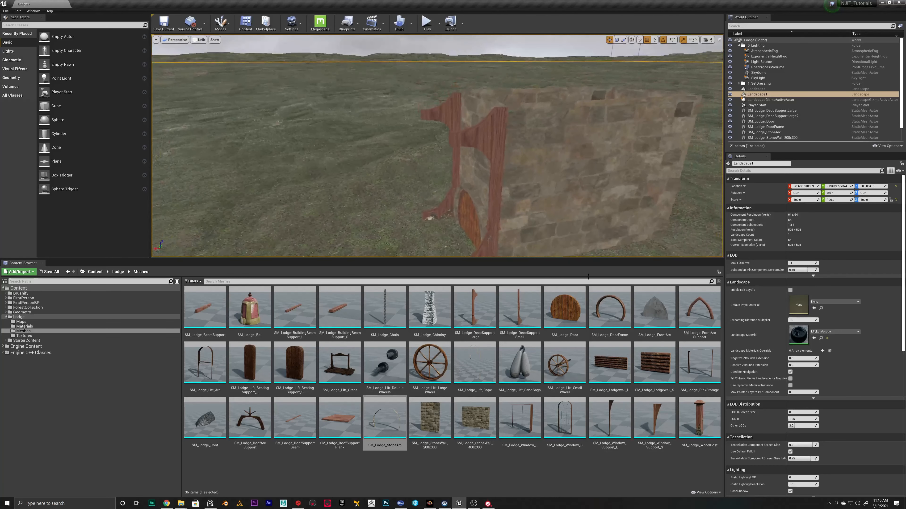
pyautogui.moveTo(654, 362); pyautogui.dragTo(452, 230)
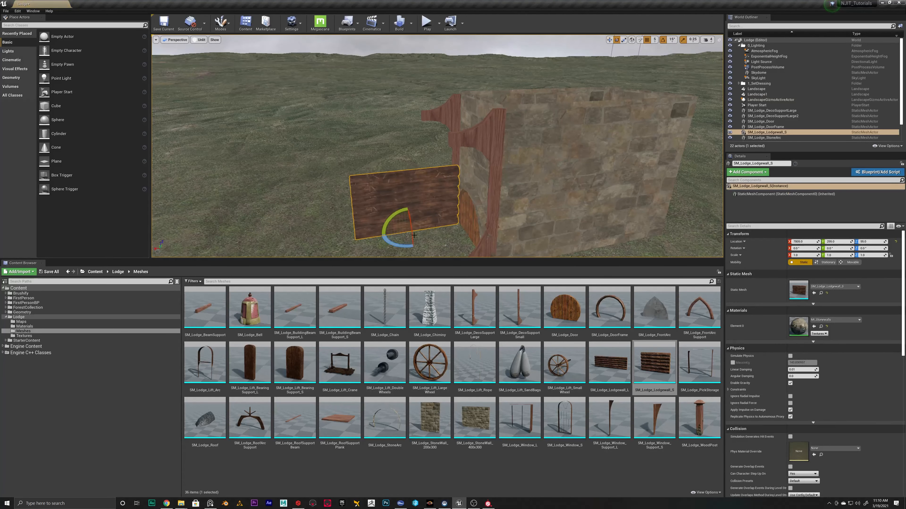
pyautogui.moveTo(436, 228); pyautogui.dragTo(400, 236, button='right')
pyautogui.press('d')
pyautogui.press('w')
# Raise the short log wall and move it onto the top of the stone wall above the door.
pyautogui.moveTo(490, 142); pyautogui.dragTo(498, 81)
pyautogui.press('a')
pyautogui.moveTo(500, 75); pyautogui.dragTo(630, 60, button='right')
pyautogui.moveTo(364, 158); pyautogui.dragTo(426, 139)
pyautogui.press('d')
pyautogui.moveTo(426, 139); pyautogui.dragTo(241, 132, button='right')
pyautogui.press('e')
pyautogui.press('s')
pyautogui.press('e')
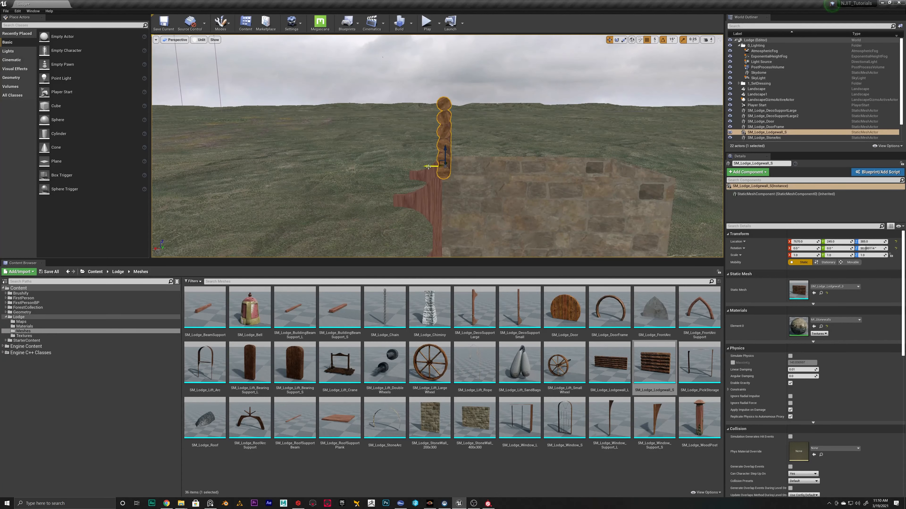
# Duplicate the short log wall along X onto the top of the opposite stone end wall.
pyautogui.keyDown('alt'); pyautogui.moveTo(428, 166); pyautogui.dragTo(608, 164); pyautogui.keyUp('alt')
pyautogui.press('d')
pyautogui.moveTo(609, 164)
pyautogui.mouseDown(button='right')
pyautogui.moveTo(599, 168)
pyautogui.moveTo(611, 173)
pyautogui.mouseUp(button='right')
pyautogui.press('w')
pyautogui.press('a')
# Place a SM_Lodge_Lodgewall_L beside the building and move it up onto the long stone wall between the short log walls.
pyautogui.moveTo(610, 363); pyautogui.dragTo(556, 214)
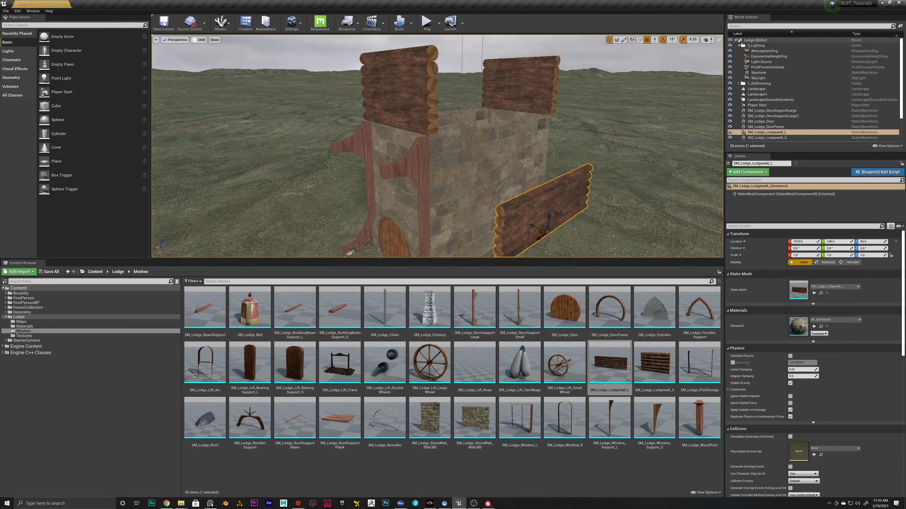
pyautogui.moveTo(545, 100); pyautogui.dragTo(544, 102)
pyautogui.moveTo(544, 102); pyautogui.dragTo(572, 108, button='right')
pyautogui.moveTo(501, 177); pyautogui.dragTo(486, 181)
pyautogui.moveTo(486, 181); pyautogui.dragTo(439, 235, button='right')
pyautogui.press('d')
pyautogui.moveTo(604, 160); pyautogui.dragTo(469, 162)
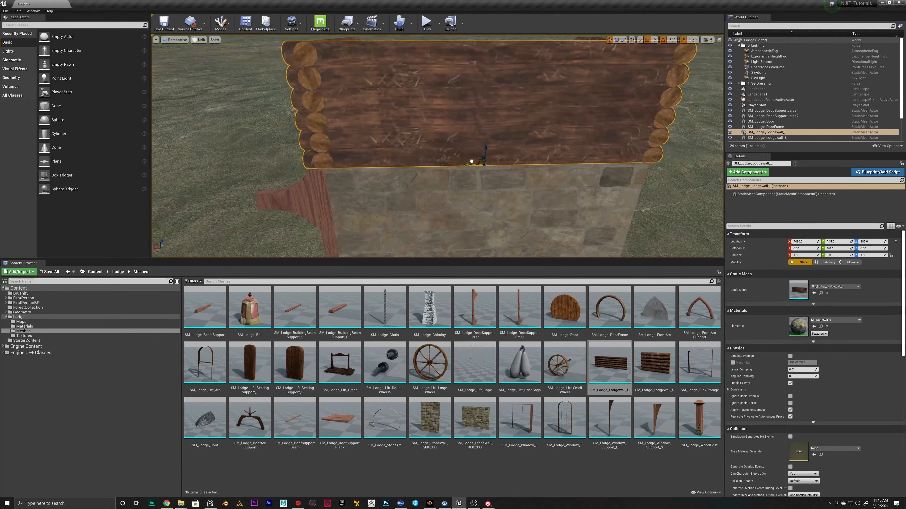
# Adjust the long log wall's height on the stone wall so its logs fit against the short log walls.
pyautogui.moveTo(469, 162); pyautogui.dragTo(332, 137, button='right')
pyautogui.press('a')
pyautogui.press('d')
pyautogui.moveTo(608, 210); pyautogui.dragTo(605, 193)
pyautogui.press('s')
pyautogui.moveTo(605, 193); pyautogui.dragTo(677, 214, button='right')
pyautogui.press('a')
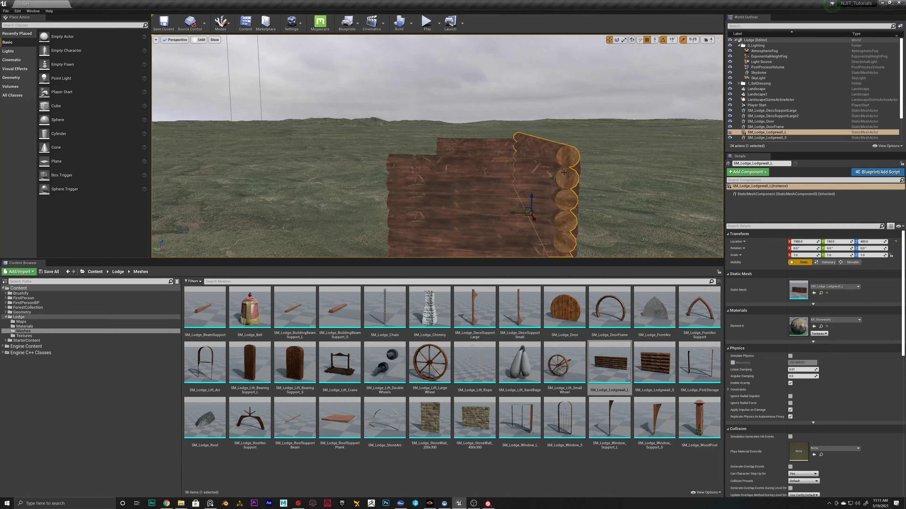
pyautogui.moveTo(644, 188); pyautogui.dragTo(603, 185, button='right')
pyautogui.press('q')
pyautogui.press('d')
pyautogui.press('q')
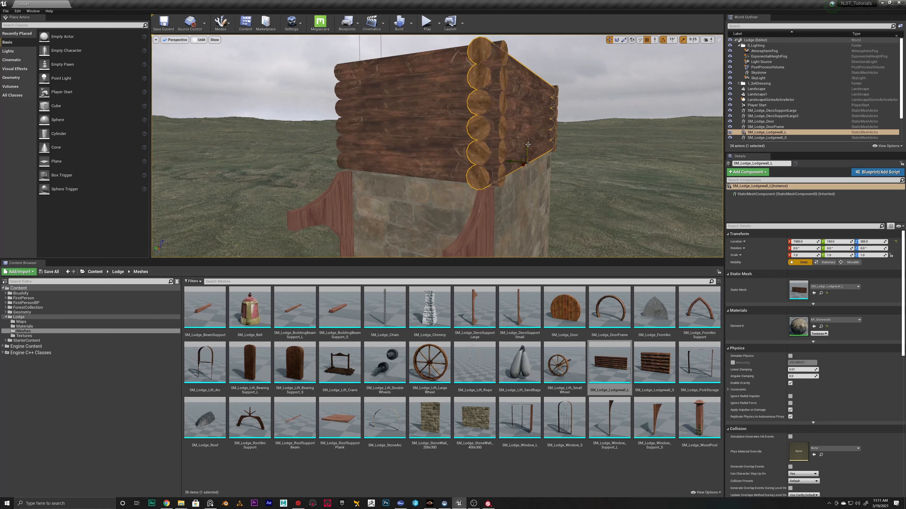
# Adjust the heights of the two short log walls so their logs interlock with the long log wall.
pyautogui.click(435, 118)
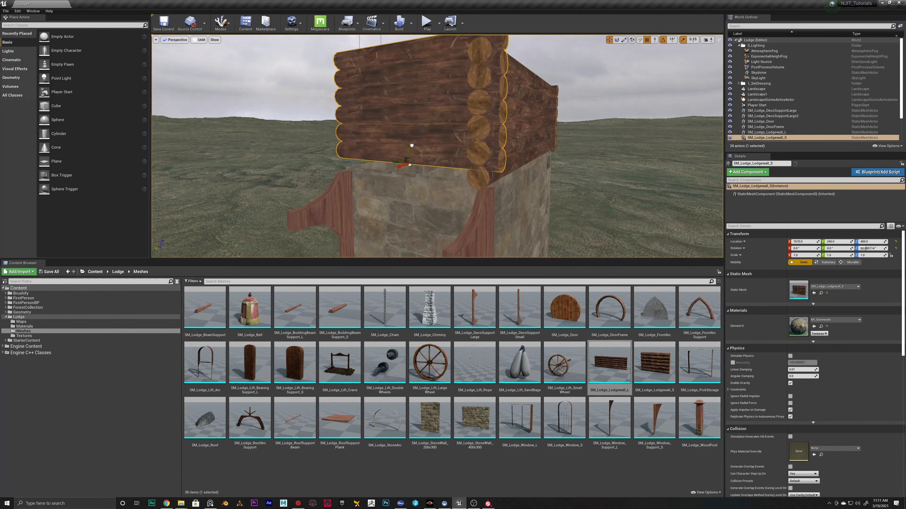
pyautogui.moveTo(411, 144)
pyautogui.mouseDown(button='right')
pyautogui.moveTo(356, 145)
pyautogui.moveTo(396, 145)
pyautogui.mouseUp(button='right')
pyautogui.click(585, 131)
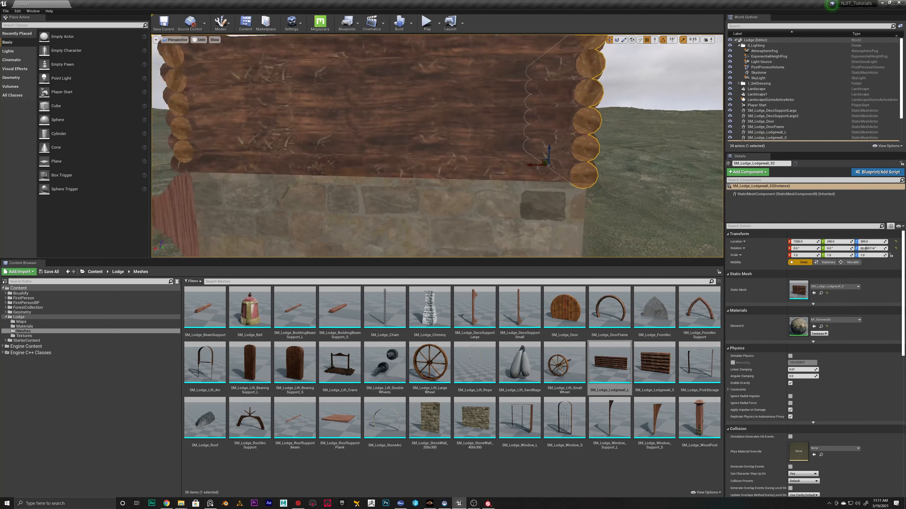
pyautogui.moveTo(585, 130); pyautogui.dragTo(570, 132, button='right')
# Duplicate the long log wall along Y onto the opposite long stone wall and clear its selection.
pyautogui.moveTo(444, 145); pyautogui.dragTo(535, 196, button='right')
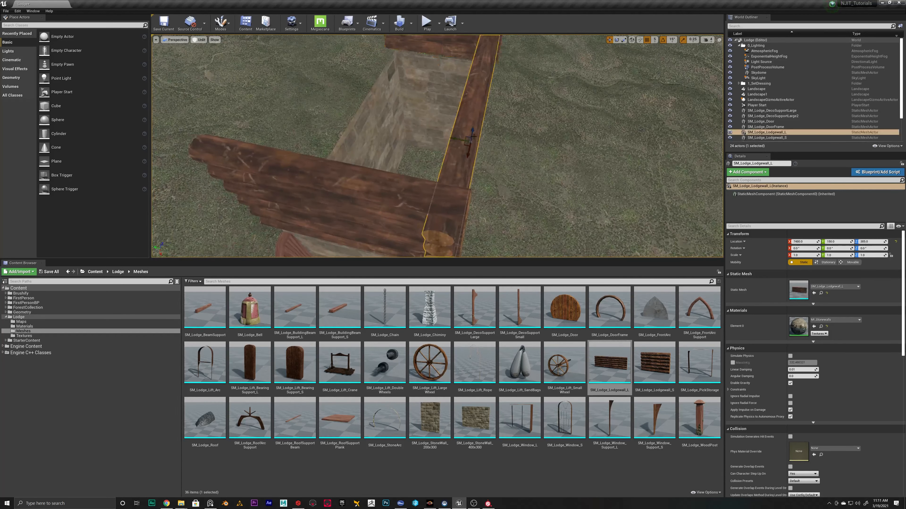
pyautogui.keyDown('alt'); pyautogui.moveTo(458, 139); pyautogui.dragTo(325, 123); pyautogui.keyUp('alt')
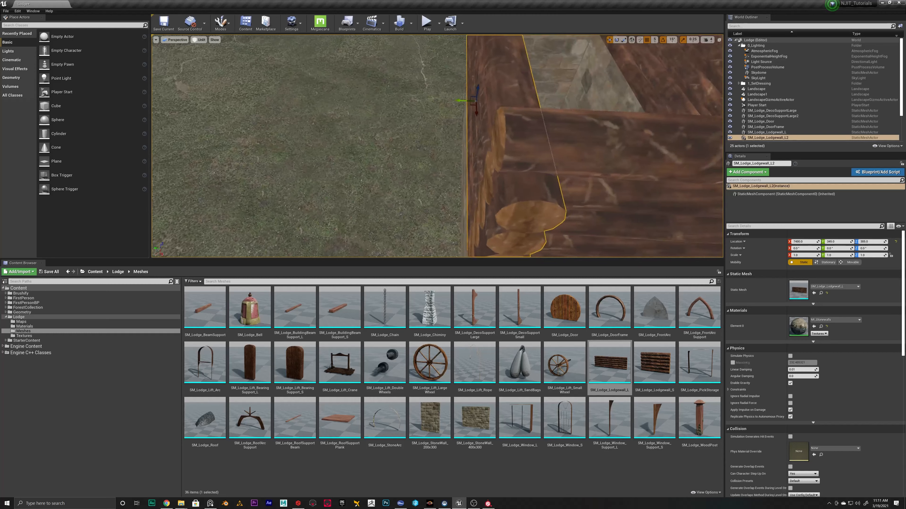
pyautogui.click(410, 114)
pyautogui.moveTo(410, 114); pyautogui.dragTo(385, 71, button='right')
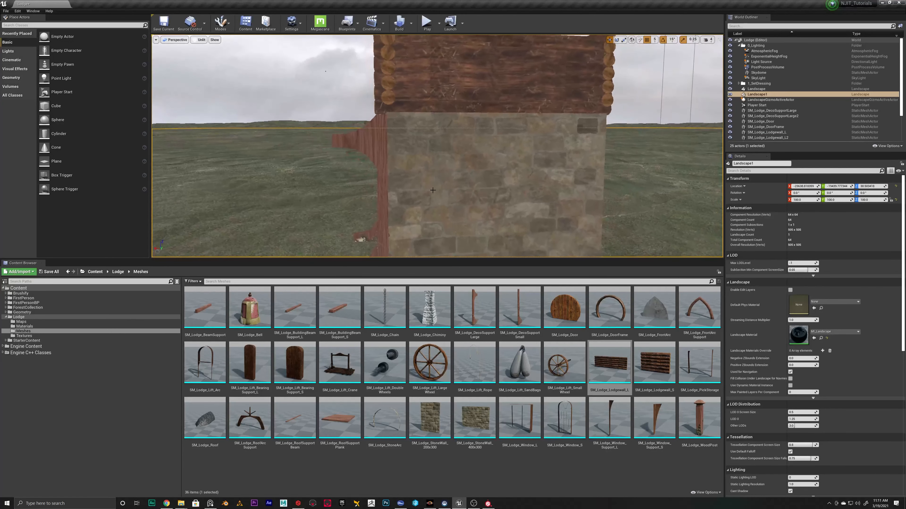
# Select all four stone walls of the building's base together.
pyautogui.click(591, 183)
pyautogui.moveTo(591, 183)
pyautogui.mouseDown(button='right')
pyautogui.moveTo(549, 192)
pyautogui.moveTo(574, 178)
pyautogui.mouseUp(button='right')
pyautogui.keyDown('ctrl'); pyautogui.click(595, 178); pyautogui.keyUp('ctrl')
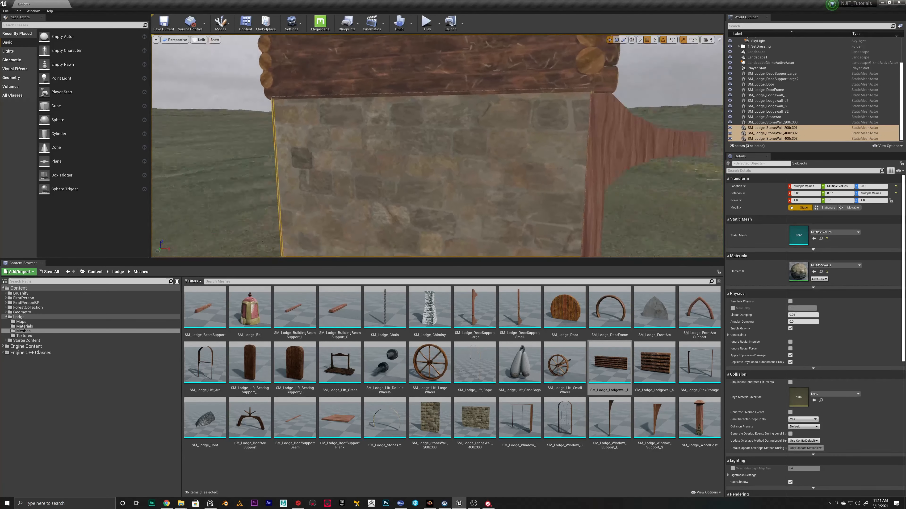
pyautogui.moveTo(500, 162); pyautogui.dragTo(407, 159, button='right')
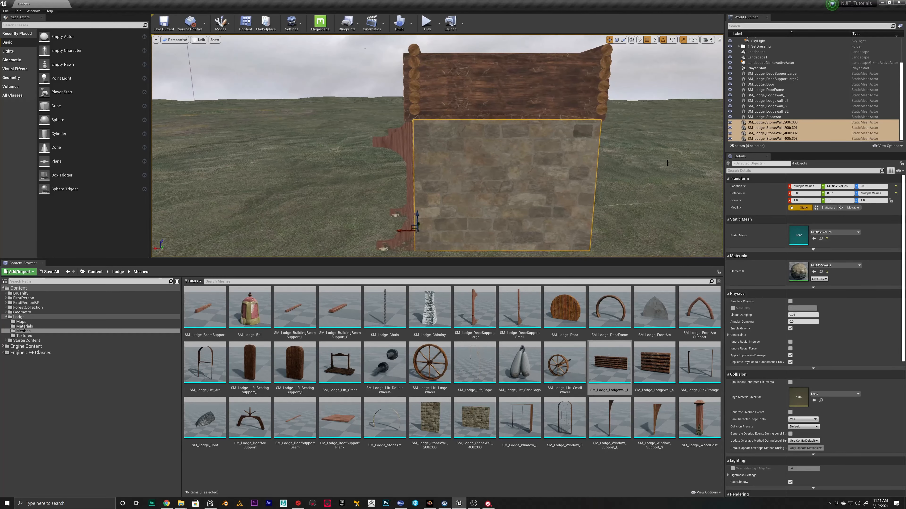
# Reselect the base's four stone walls and duplicate them straight up to stand on top of the log walls.
pyautogui.click(313, 160)
pyautogui.moveTo(313, 161)
pyautogui.mouseDown(button='right')
pyautogui.moveTo(285, 159)
pyautogui.moveTo(321, 161)
pyautogui.mouseUp(button='right')
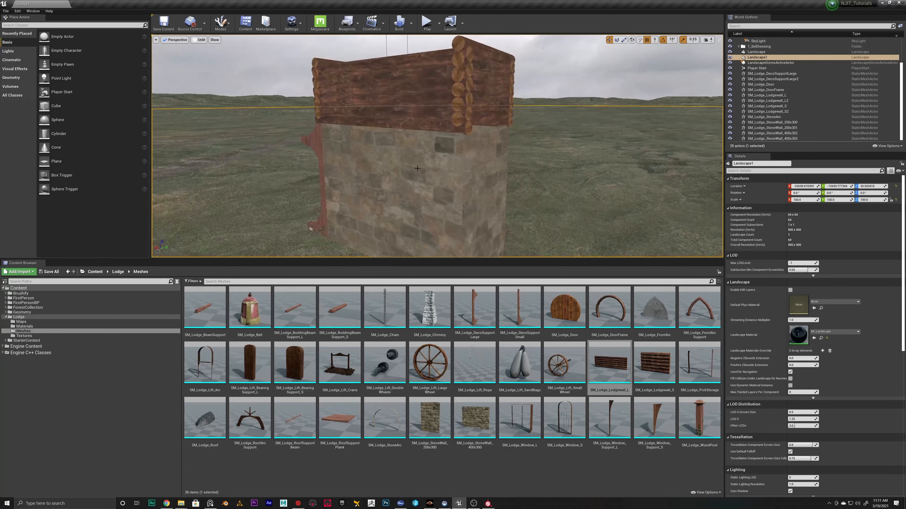
pyautogui.click(429, 172)
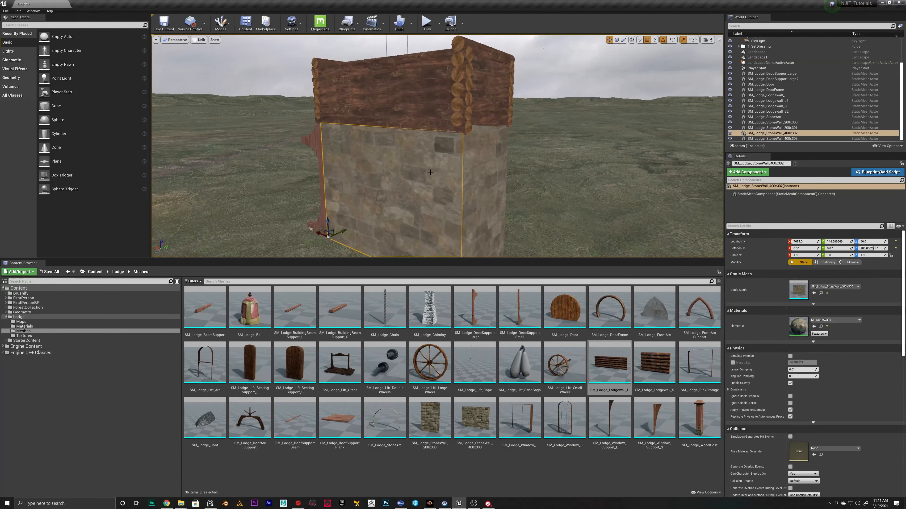
pyautogui.keyDown('ctrl'); pyautogui.click(481, 150); pyautogui.keyUp('ctrl')
pyautogui.moveTo(481, 150); pyautogui.dragTo(542, 176, button='right')
pyautogui.keyDown('ctrl'); pyautogui.click(513, 176); pyautogui.keyUp('ctrl')
pyautogui.keyDown('ctrl'); pyautogui.click(562, 173); pyautogui.keyUp('ctrl')
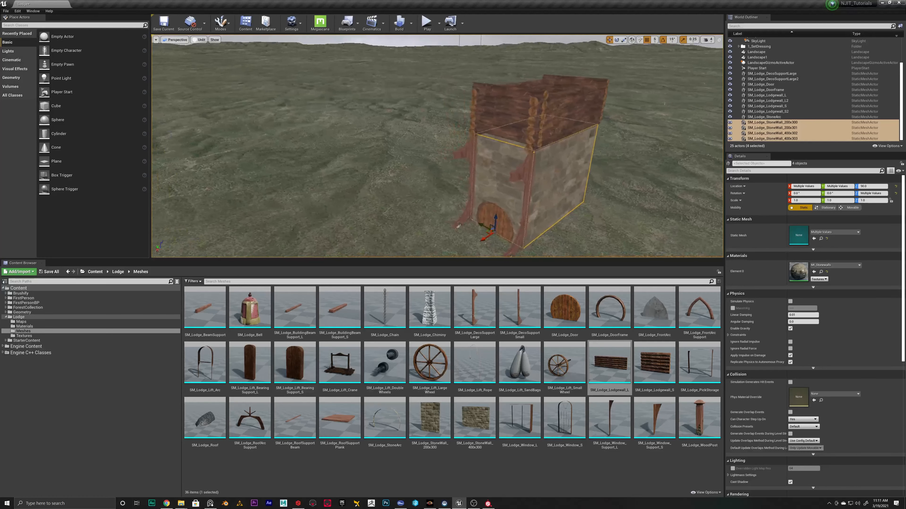
pyautogui.moveTo(630, 185); pyautogui.dragTo(629, 185, button='right')
pyautogui.keyDown('alt'); pyautogui.moveTo(507, 215); pyautogui.dragTo(526, 63); pyautogui.keyUp('alt')
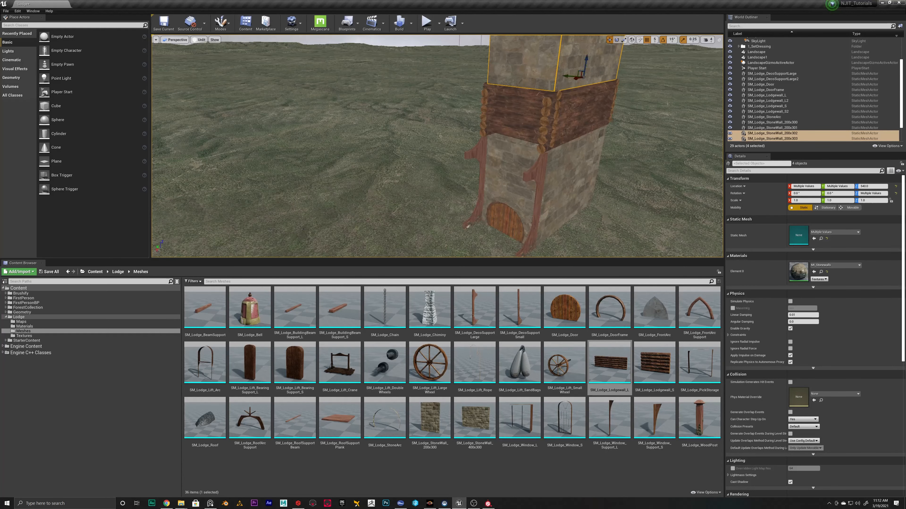
pyautogui.moveTo(512, 85)
pyautogui.mouseDown(button='right')
pyautogui.moveTo(513, 68)
pyautogui.moveTo(512, 85)
pyautogui.mouseUp(button='right')
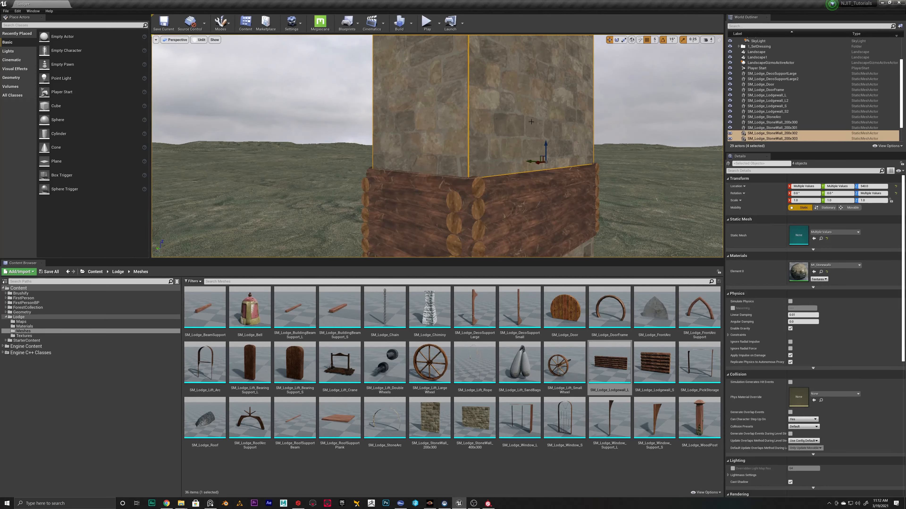
# Apply the MI_Plasterwalls material from the Lodge Materials folder to the four duplicated upper walls and clear the selection.
pyautogui.click(25, 326)
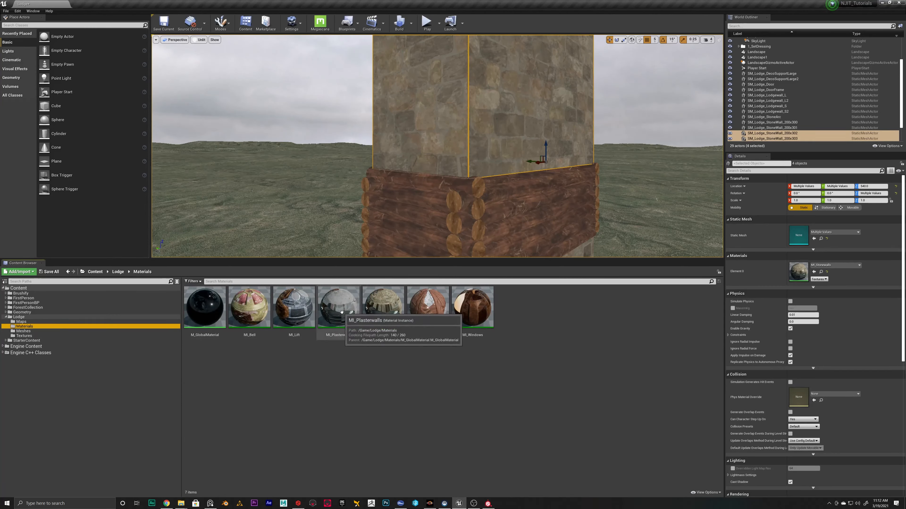
pyautogui.click(347, 310)
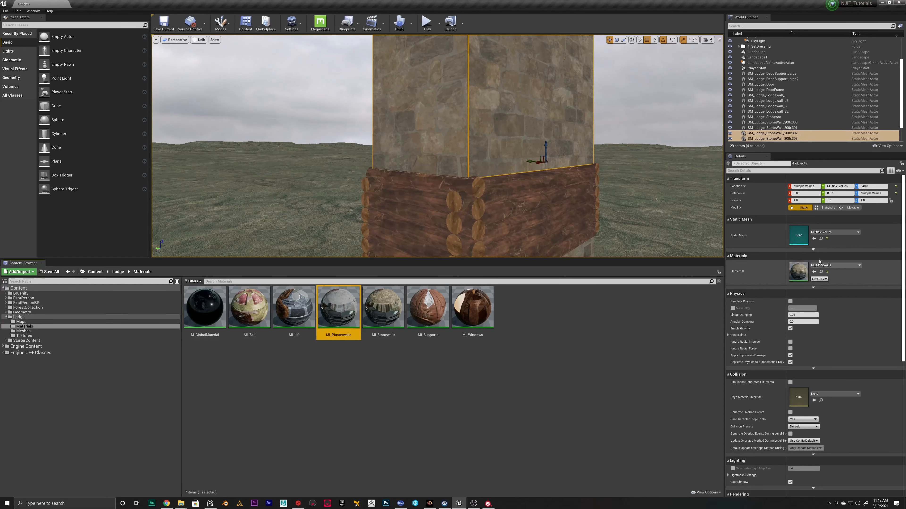
pyautogui.click(814, 272)
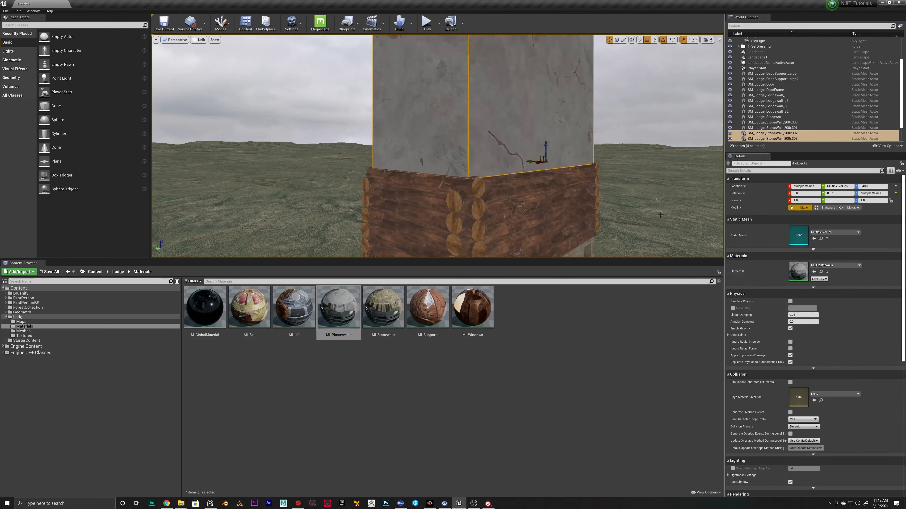
pyautogui.click(642, 104)
pyautogui.moveTo(641, 103); pyautogui.dragTo(714, 100, button='right')
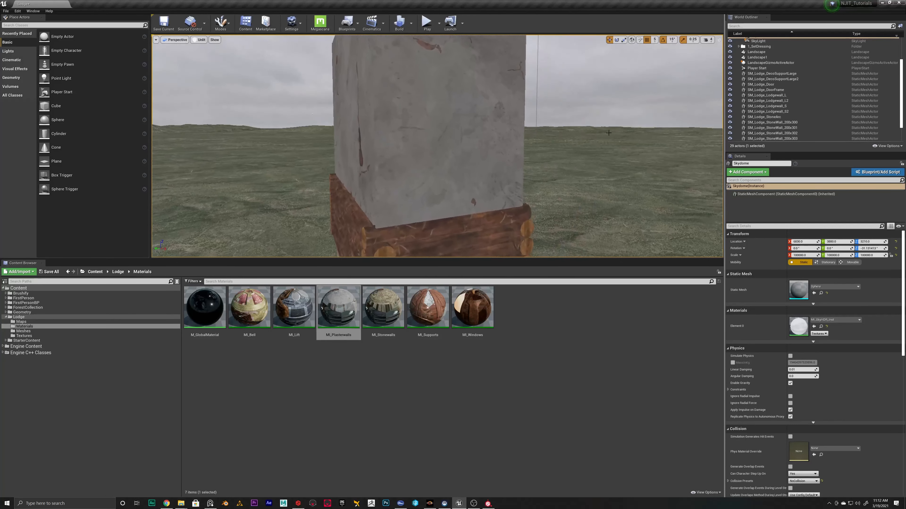
# Rotate the short upper plaster walls about their vertical axis to turn their faces around, and clear the selection.
pyautogui.click(460, 124)
pyautogui.moveTo(460, 124); pyautogui.dragTo(537, 146, button='right')
pyautogui.press('e')
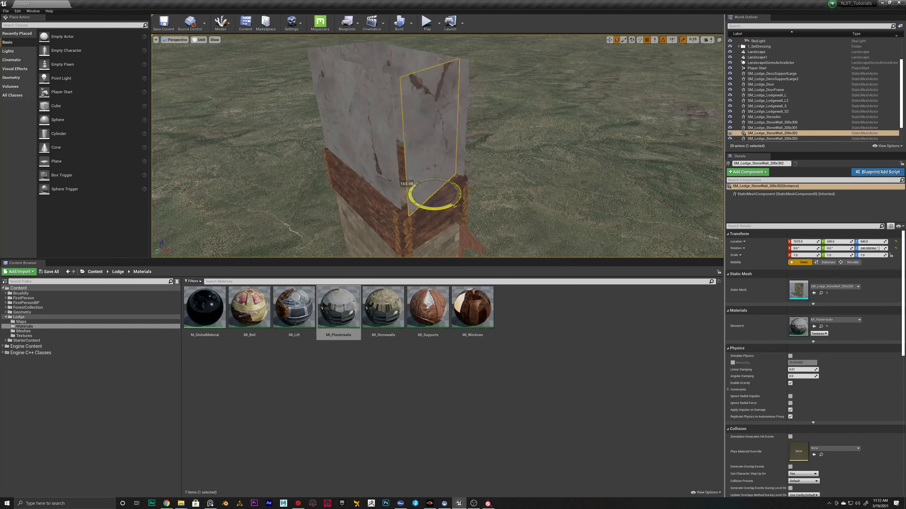
pyautogui.moveTo(504, 123); pyautogui.dragTo(512, 124, button='right')
pyautogui.click(598, 132)
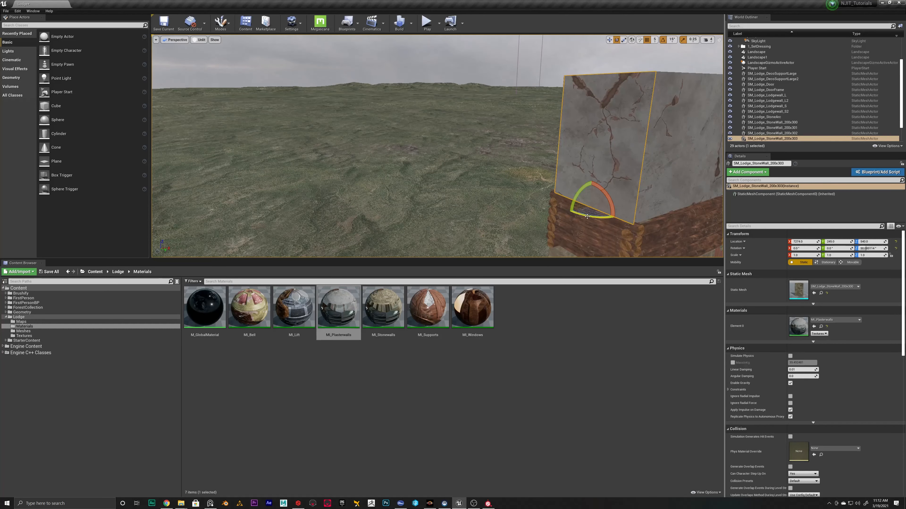
pyautogui.click(499, 154)
pyautogui.moveTo(500, 154); pyautogui.dragTo(517, 148, button='right')
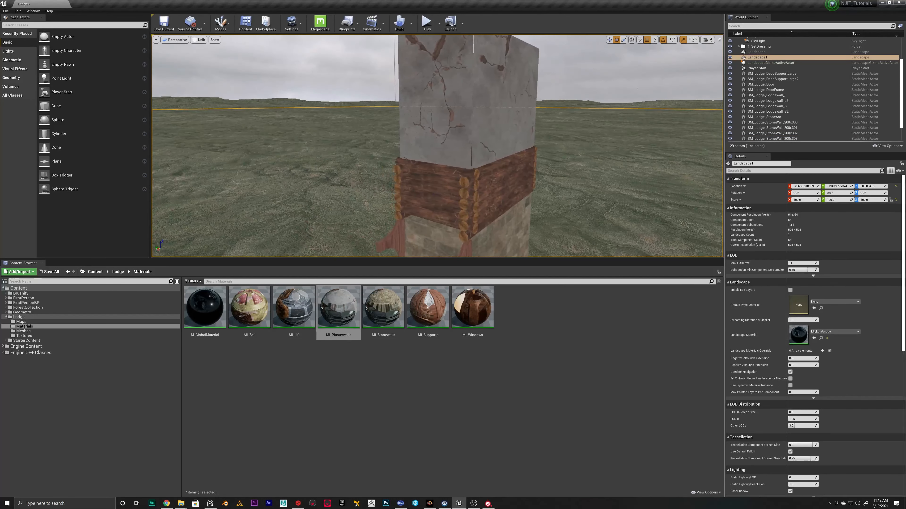
# Add SM_Lodge_BuildingBeamSupport_L from the Lodge Meshes folder, rotate it 90 degrees and raise it along the long log wall's upper edge.
pyautogui.click(25, 332)
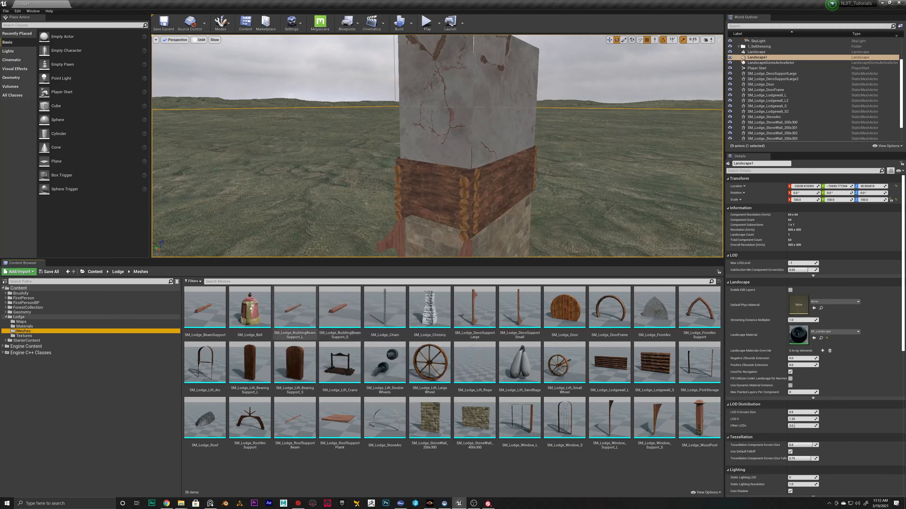
pyautogui.moveTo(298, 314); pyautogui.dragTo(485, 203)
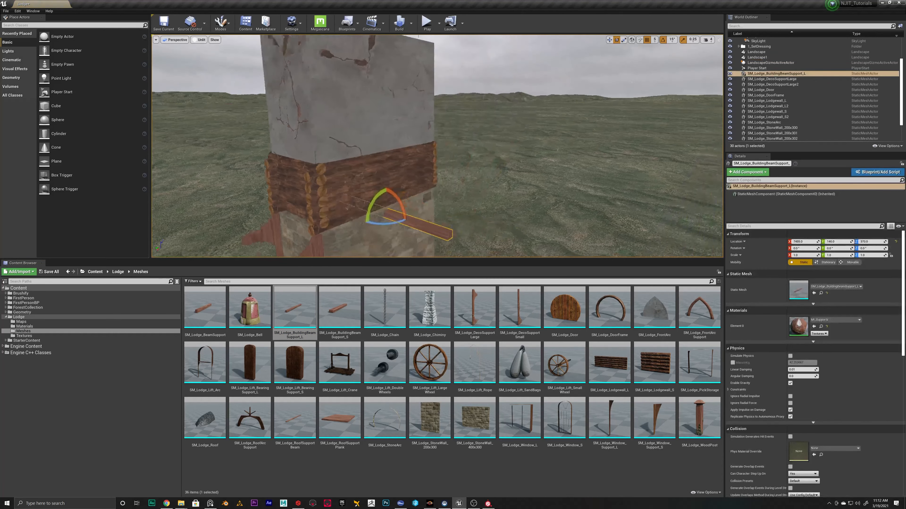
pyautogui.moveTo(485, 203); pyautogui.dragTo(476, 212, button='right')
pyautogui.moveTo(467, 185); pyautogui.dragTo(479, 187)
pyautogui.moveTo(466, 187)
pyautogui.mouseDown(button='right')
pyautogui.moveTo(495, 196)
pyautogui.moveTo(471, 193)
pyautogui.mouseUp(button='right')
pyautogui.press('w')
pyautogui.moveTo(504, 213); pyautogui.dragTo(509, 73)
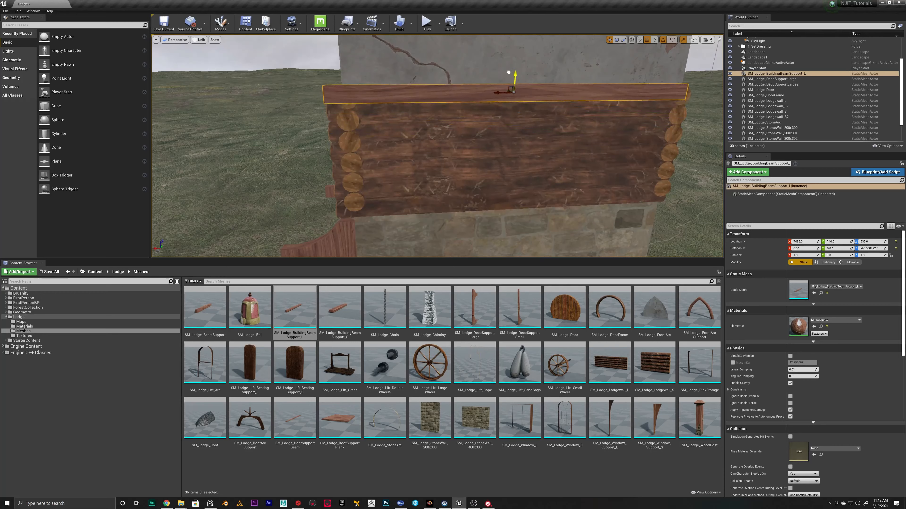
# Duplicate the long building beam along Y onto the upper edge of the opposite long log wall.
pyautogui.moveTo(509, 73); pyautogui.dragTo(418, 64, button='right')
pyautogui.moveTo(516, 124); pyautogui.dragTo(576, 139, button='right')
pyautogui.keyDown('alt'); pyautogui.moveTo(471, 111); pyautogui.dragTo(350, 112); pyautogui.keyUp('alt')
pyautogui.moveTo(349, 112)
pyautogui.mouseDown(button='right')
pyautogui.moveTo(319, 114)
pyautogui.moveTo(364, 109)
pyautogui.moveTo(347, 112)
pyautogui.mouseUp(button='right')
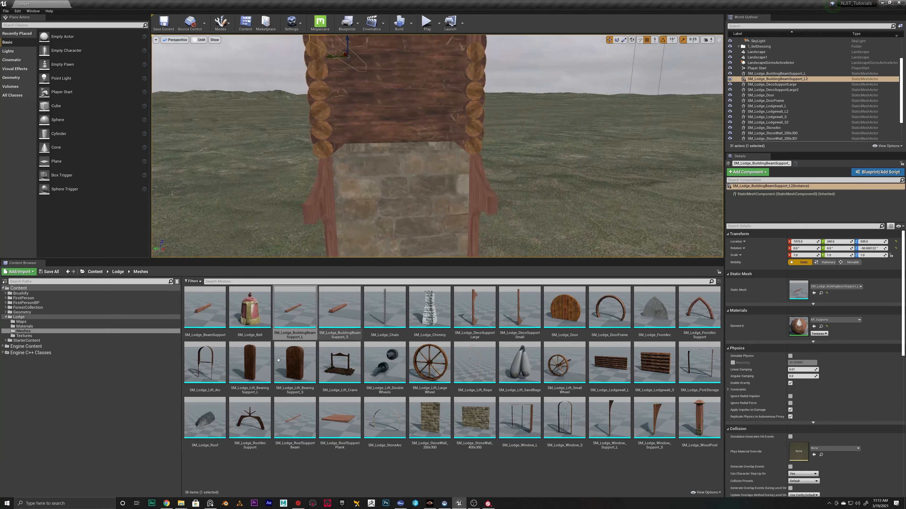
# Place SM_Lodge_BuildingBeamSupport_S along the lower edge of the front short log wall, discarding the trial SM_Lodge_BeamSupport.
pyautogui.moveTo(205, 308); pyautogui.dragTo(396, 182)
pyautogui.press('Delete')
pyautogui.moveTo(341, 308); pyautogui.dragTo(405, 156)
pyautogui.moveTo(405, 156)
pyautogui.mouseDown(button='right')
pyautogui.moveTo(419, 159)
pyautogui.moveTo(410, 161)
pyautogui.mouseUp(button='right')
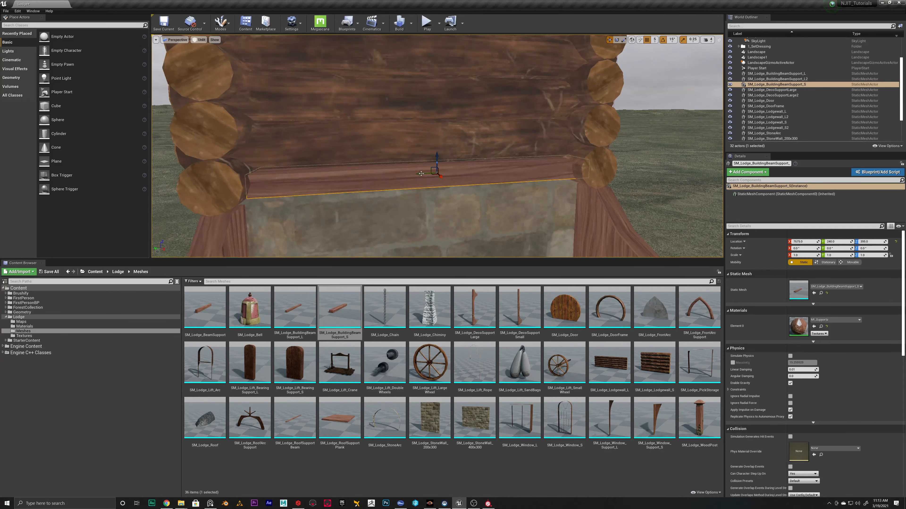
pyautogui.click(515, 177)
pyautogui.moveTo(515, 177)
pyautogui.mouseDown(button='right')
pyautogui.moveTo(453, 174)
pyautogui.moveTo(499, 173)
pyautogui.mouseUp(button='right')
# Duplicate the short building beam along X to the lower edge of the rear short log wall.
pyautogui.click(374, 174)
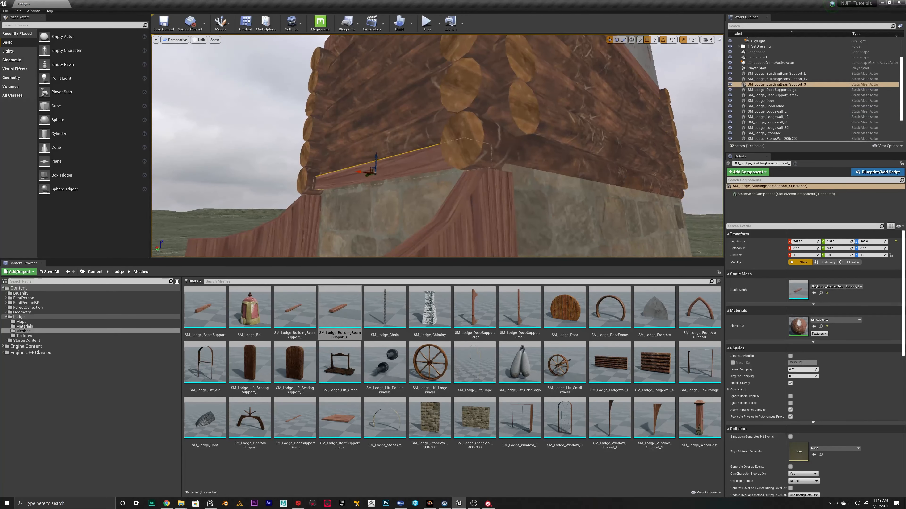
pyautogui.moveTo(374, 174); pyautogui.dragTo(317, 171, button='right')
pyautogui.keyDown('alt'); pyautogui.moveTo(303, 157); pyautogui.dragTo(532, 163); pyautogui.keyUp('alt')
pyautogui.moveTo(532, 163); pyautogui.dragTo(459, 173, button='right')
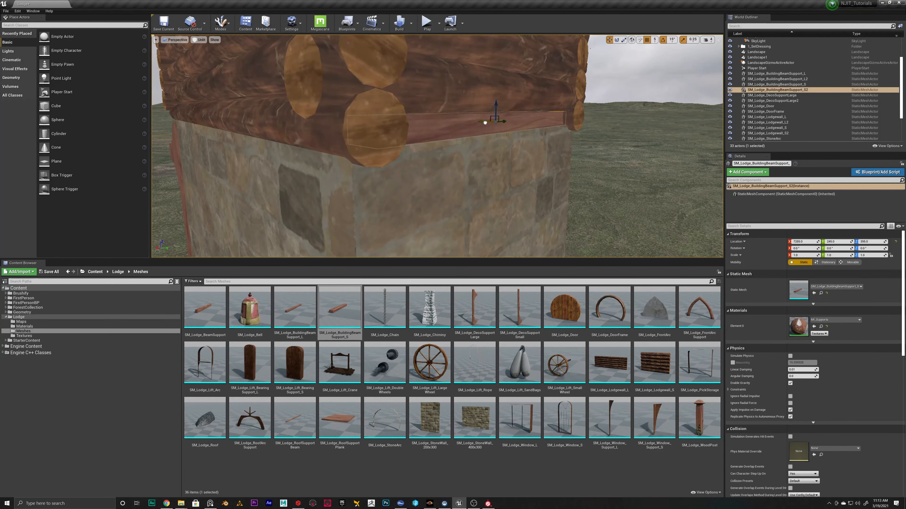
pyautogui.moveTo(483, 122)
pyautogui.mouseDown(button='right')
pyautogui.moveTo(458, 123)
pyautogui.moveTo(545, 120)
pyautogui.moveTo(485, 125)
pyautogui.mouseUp(button='right')
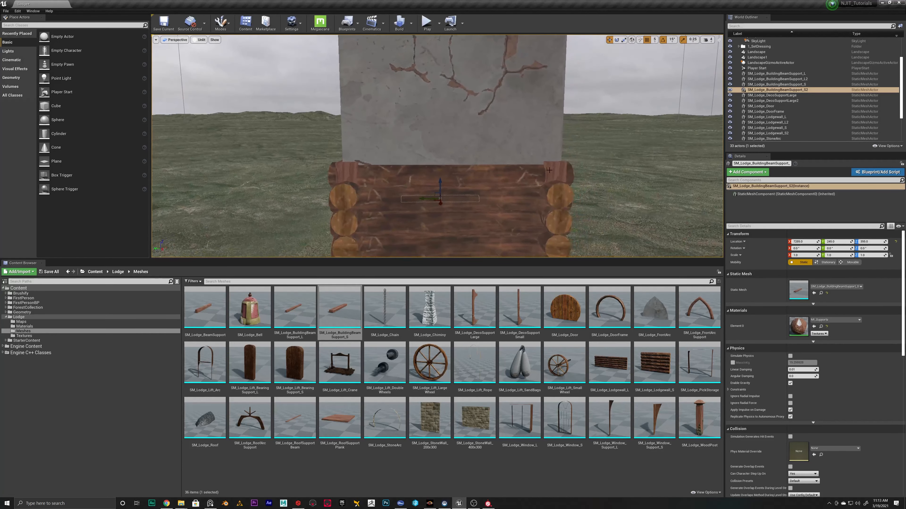
pyautogui.moveTo(298, 310); pyautogui.dragTo(337, 181)
pyautogui.moveTo(336, 182); pyautogui.dragTo(391, 175, button='right')
pyautogui.moveTo(464, 167); pyautogui.dragTo(588, 179, button='right')
pyautogui.press('w')
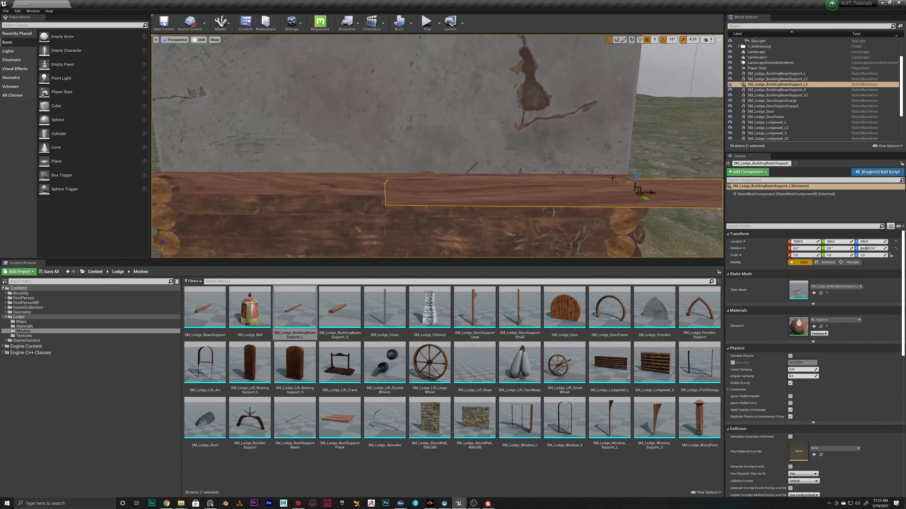
pyautogui.moveTo(658, 192); pyautogui.dragTo(406, 195)
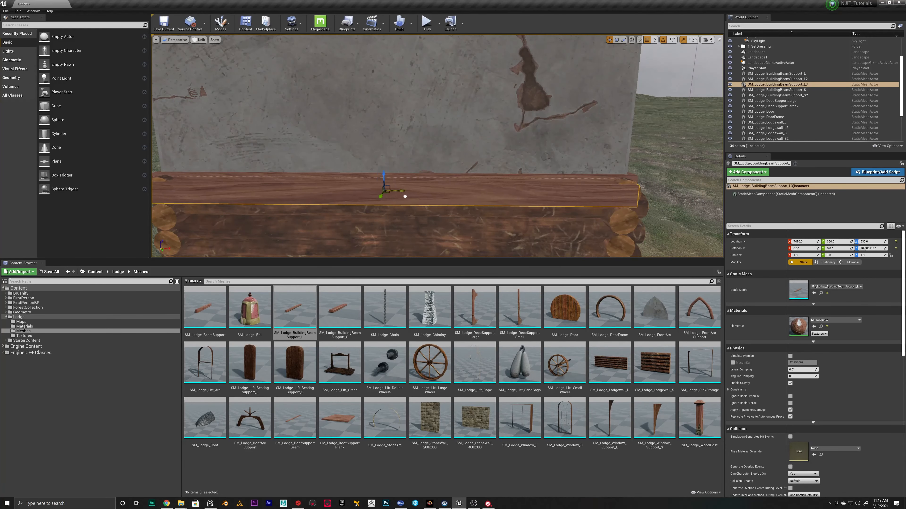
pyautogui.moveTo(405, 196); pyautogui.dragTo(424, 198, button='right')
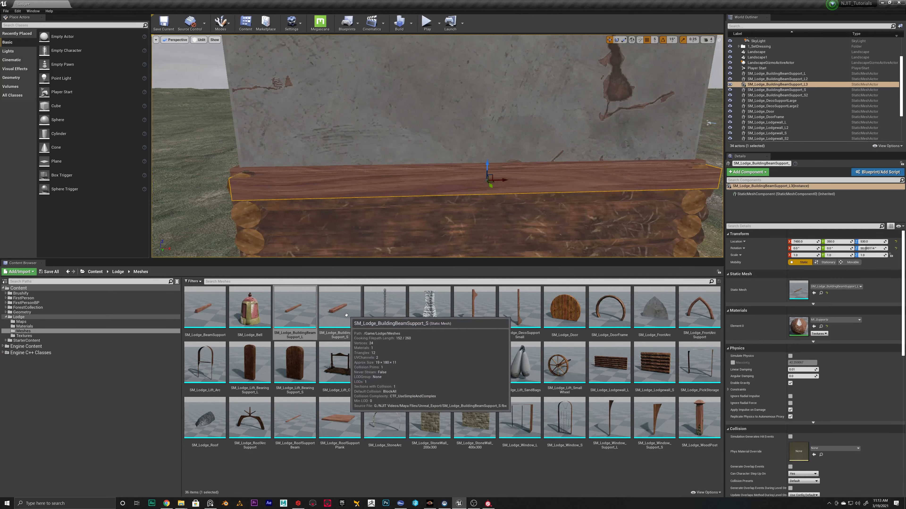
pyautogui.press('Delete')
pyautogui.moveTo(333, 312); pyautogui.dragTo(408, 178)
pyautogui.press('f')
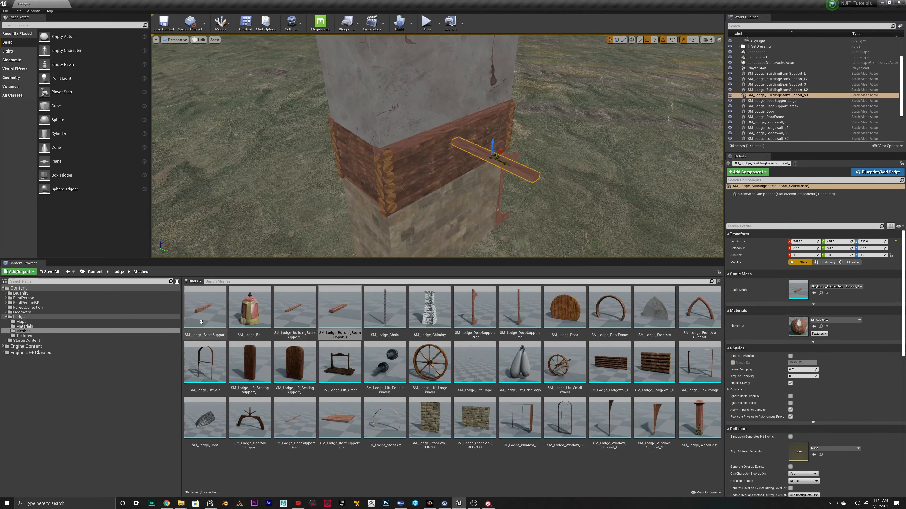
pyautogui.moveTo(201, 322); pyautogui.dragTo(477, 204)
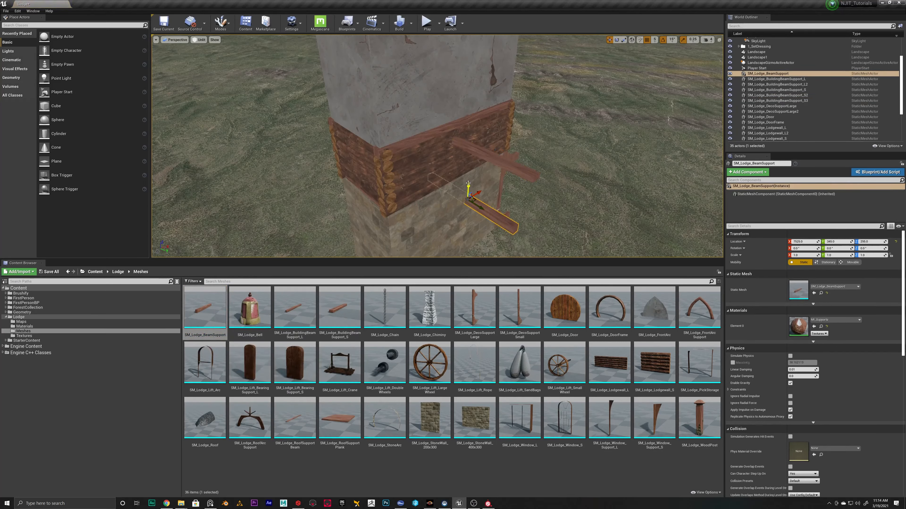
pyautogui.moveTo(465, 129); pyautogui.dragTo(468, 126)
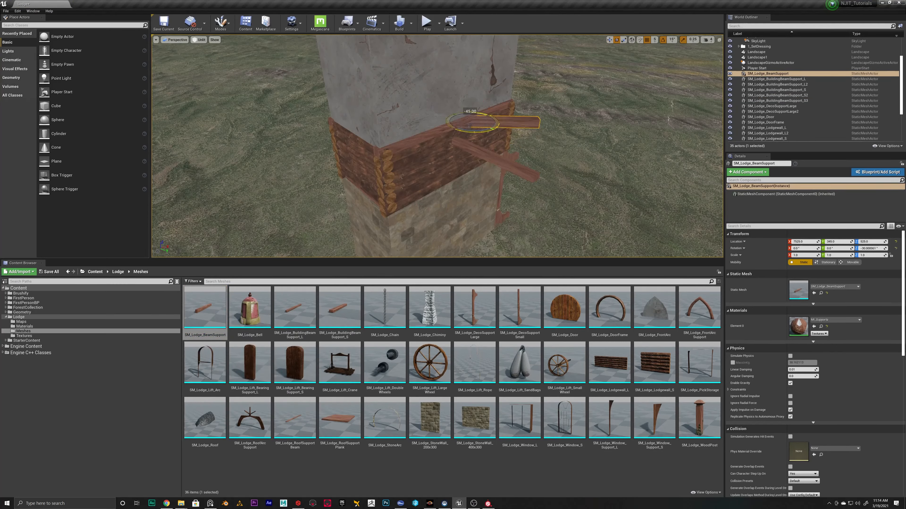
pyautogui.press('Delete')
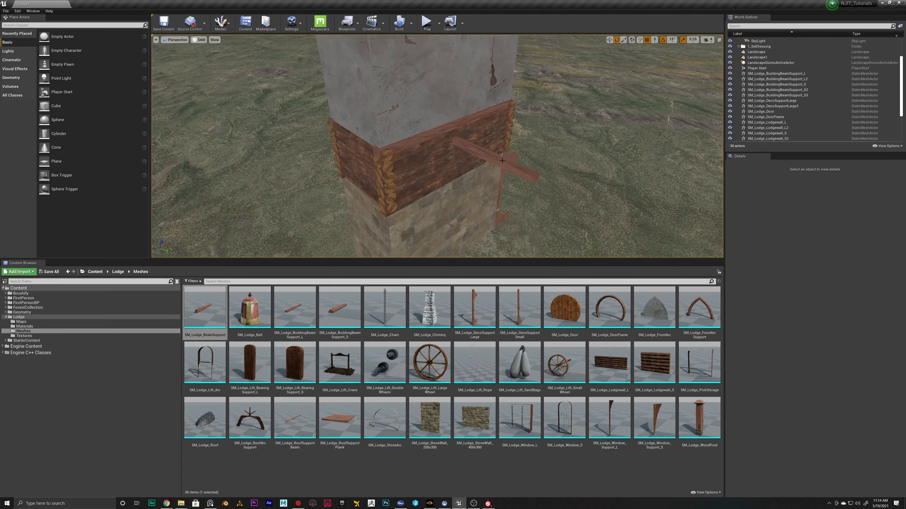
# Add SM_Lodge_BeamSupport, rotate it 90 degrees upright and fit it to a corner of the rear short stone wall.
pyautogui.moveTo(194, 315); pyautogui.dragTo(549, 189)
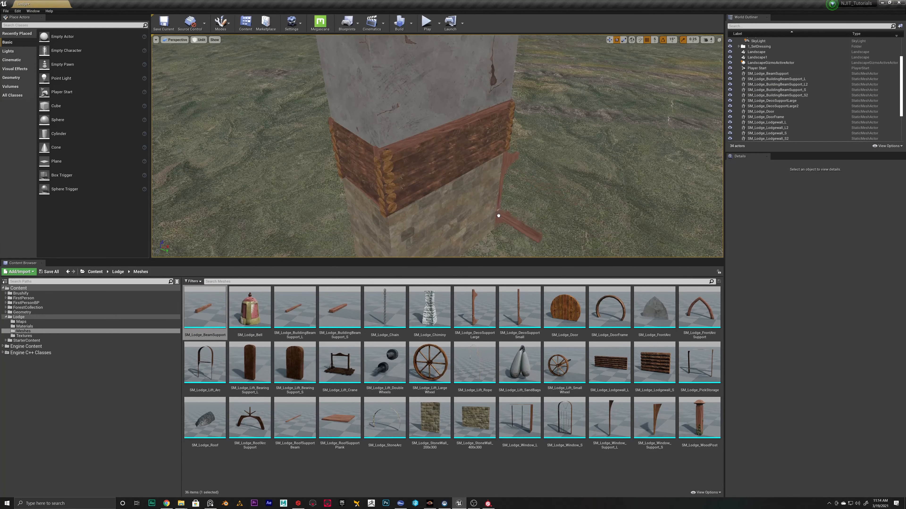
pyautogui.moveTo(498, 216); pyautogui.dragTo(498, 216)
pyautogui.moveTo(538, 192); pyautogui.dragTo(510, 202, button='right')
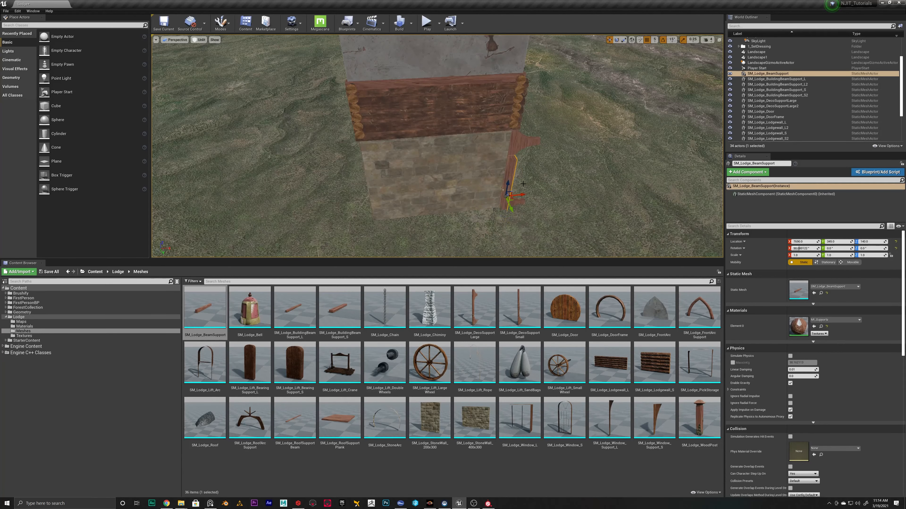
pyautogui.moveTo(389, 187); pyautogui.dragTo(346, 191, button='right')
pyautogui.moveTo(332, 188); pyautogui.dragTo(321, 112)
pyautogui.moveTo(323, 118); pyautogui.dragTo(417, 189, button='right')
pyautogui.moveTo(429, 197); pyautogui.dragTo(421, 197)
pyautogui.moveTo(422, 197); pyautogui.dragTo(364, 193, button='right')
# Duplicate the upright beam along Y to the rear short stone wall's other corner and turn it to fit.
pyautogui.click(660, 152)
pyautogui.moveTo(660, 152); pyautogui.dragTo(731, 141, button='right')
pyautogui.click(504, 168)
pyautogui.keyDown('alt'); pyautogui.moveTo(521, 174); pyautogui.dragTo(433, 177); pyautogui.keyUp('alt')
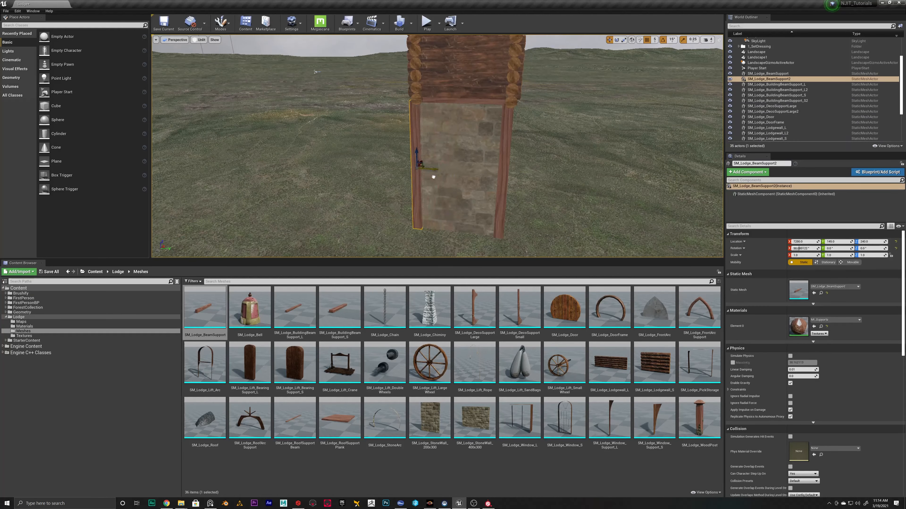
pyautogui.moveTo(433, 177); pyautogui.dragTo(443, 185, button='right')
pyautogui.click(701, 227)
pyautogui.moveTo(701, 227); pyautogui.dragTo(651, 196, button='right')
pyautogui.click(442, 189)
pyautogui.moveTo(442, 189); pyautogui.dragTo(394, 216, button='right')
pyautogui.click(422, 198)
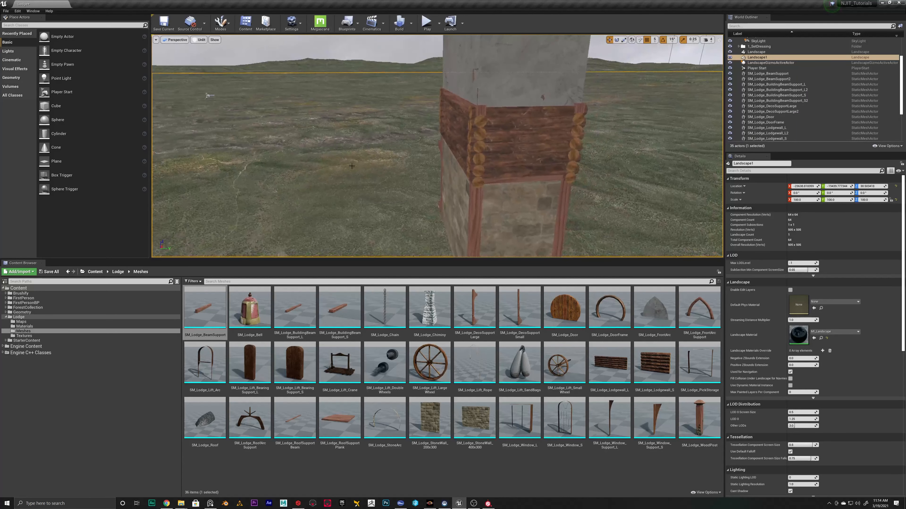
# Duplicate the two upright corner beams upward onto the corners of the rear short plaster wall.
pyautogui.click(466, 147)
pyautogui.keyDown('ctrl'); pyautogui.click(558, 161); pyautogui.keyUp('ctrl')
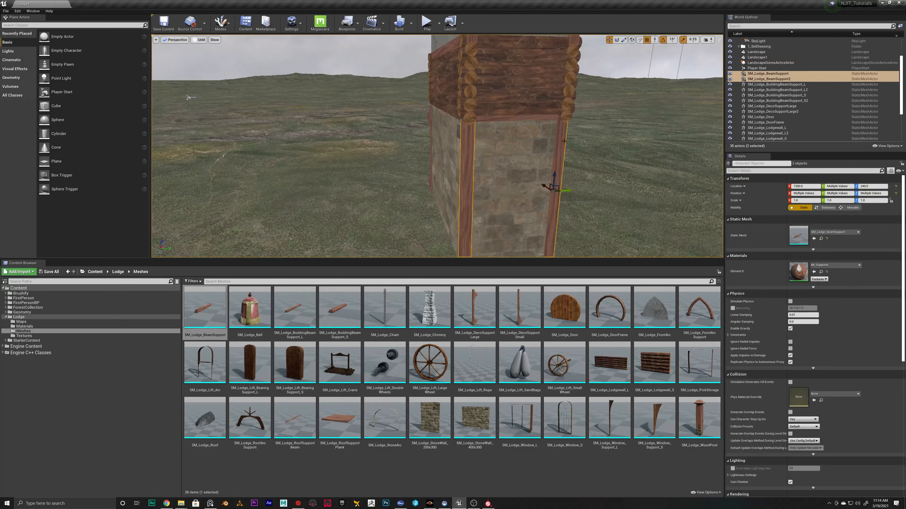
pyautogui.moveTo(559, 168); pyautogui.dragTo(566, 229, button='right')
pyautogui.keyDown('alt'); pyautogui.moveTo(551, 239); pyautogui.dragTo(553, 86); pyautogui.keyUp('alt')
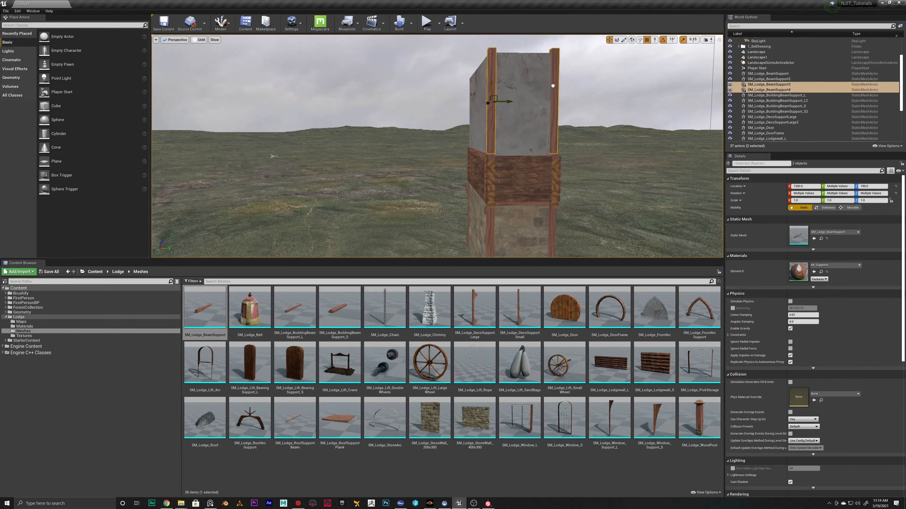
pyautogui.click(592, 89)
pyautogui.moveTo(592, 88); pyautogui.dragTo(640, 91, button='right')
# Duplicate the two upper corner beams along X to the opposite end of the plaster walls and clear the selection.
pyautogui.click(563, 143)
pyautogui.keyDown('ctrl'); pyautogui.click(602, 138); pyautogui.keyUp('ctrl')
pyautogui.moveTo(603, 137); pyautogui.dragTo(580, 167, button='right')
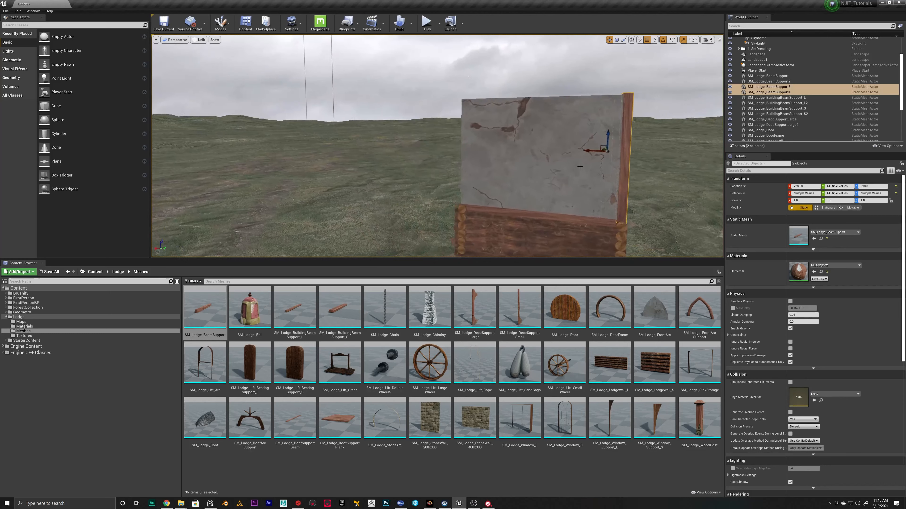
pyautogui.keyDown('alt'); pyautogui.moveTo(608, 151); pyautogui.dragTo(475, 152); pyautogui.keyUp('alt')
pyautogui.moveTo(466, 151); pyautogui.dragTo(637, 161, button='right')
pyautogui.click(500, 143)
pyautogui.moveTo(606, 193); pyautogui.dragTo(262, 73, button='right')
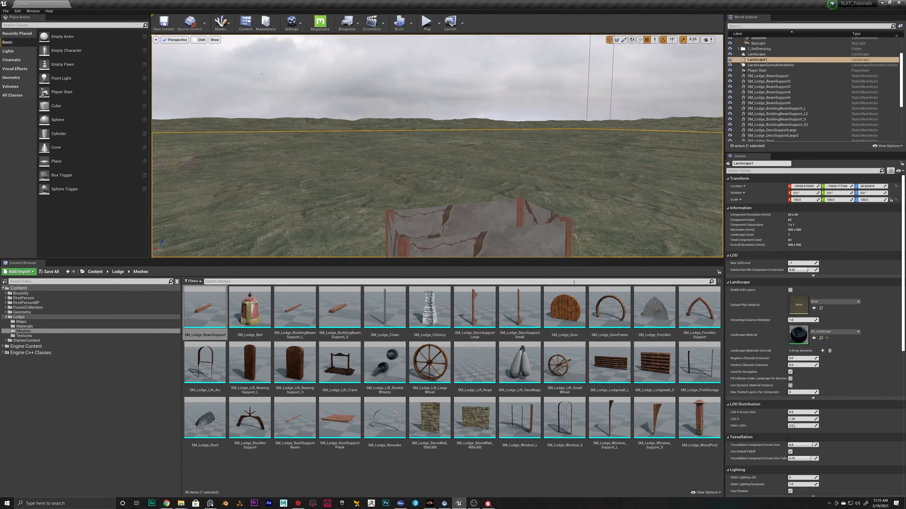
# Add SM_Lodge_RoofSupportBeam, rotate it -90 degrees about Z and raise it to the top edge of a long plaster wall.
pyautogui.moveTo(294, 419); pyautogui.dragTo(551, 193)
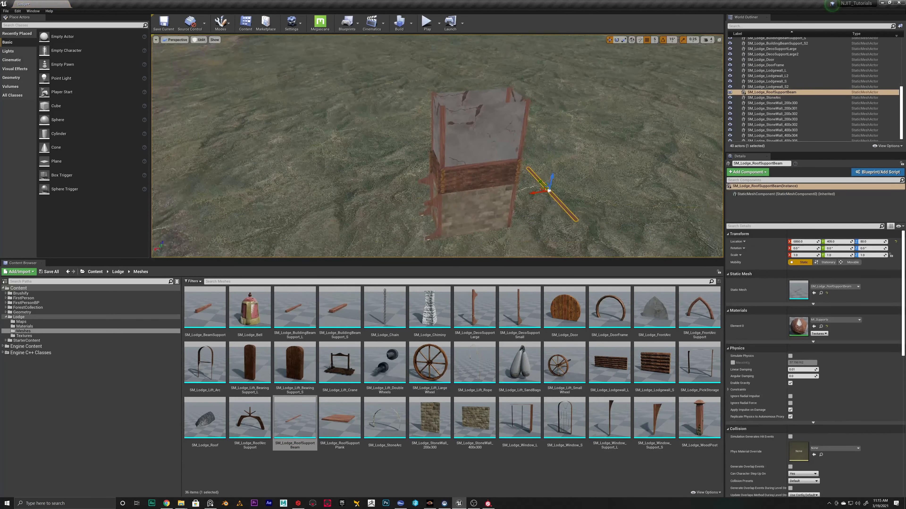
pyautogui.moveTo(551, 193); pyautogui.dragTo(549, 183, button='right')
pyautogui.moveTo(537, 192); pyautogui.dragTo(538, 173)
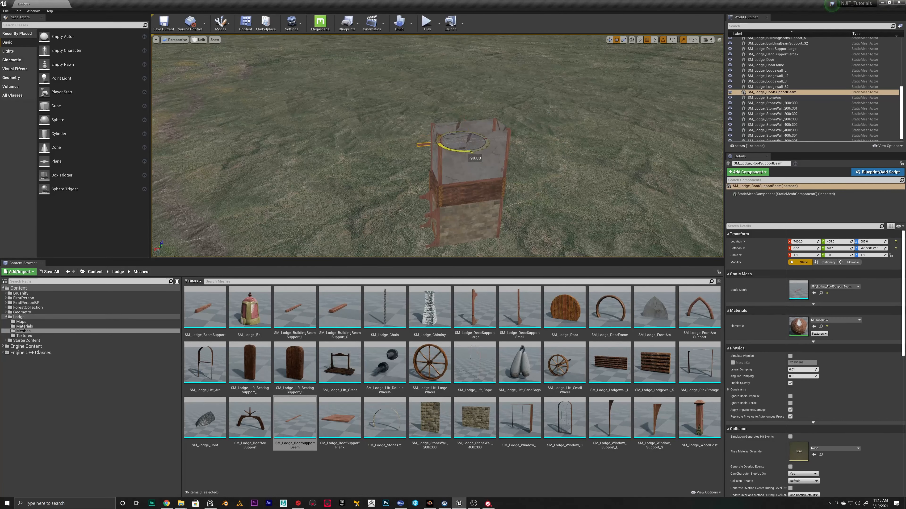
pyautogui.moveTo(409, 146); pyautogui.dragTo(410, 107, button='right')
pyautogui.press('w')
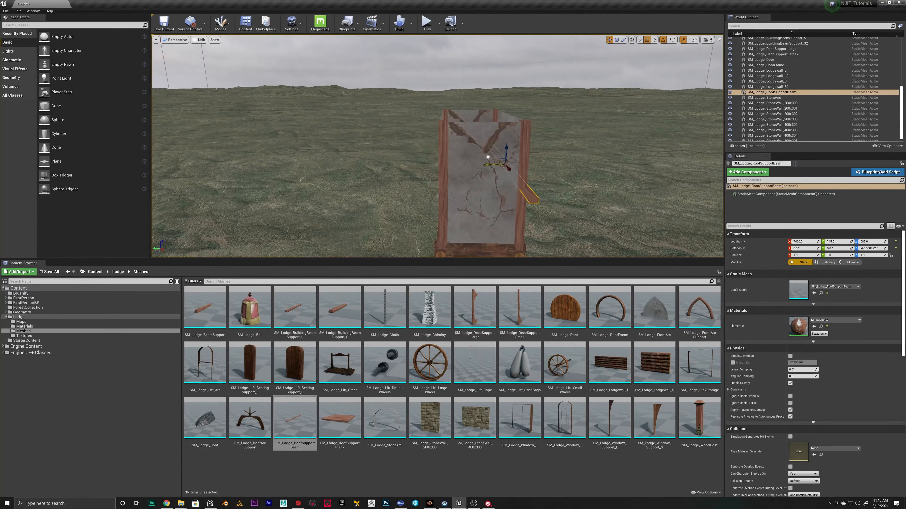
pyautogui.moveTo(486, 154); pyautogui.dragTo(520, 165, button='right')
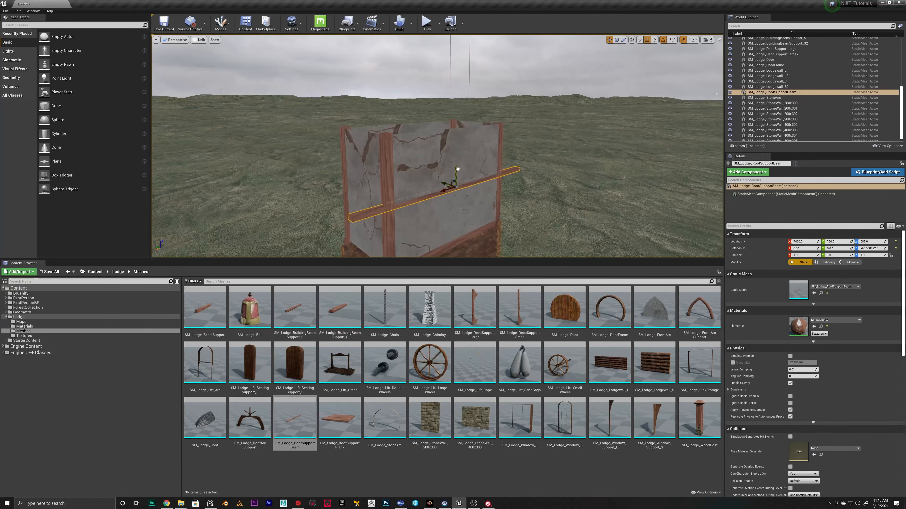
# Preview the building in Lit mode, enlarge the viewport's height and return the shading to Unlit.
pyautogui.click(198, 39)
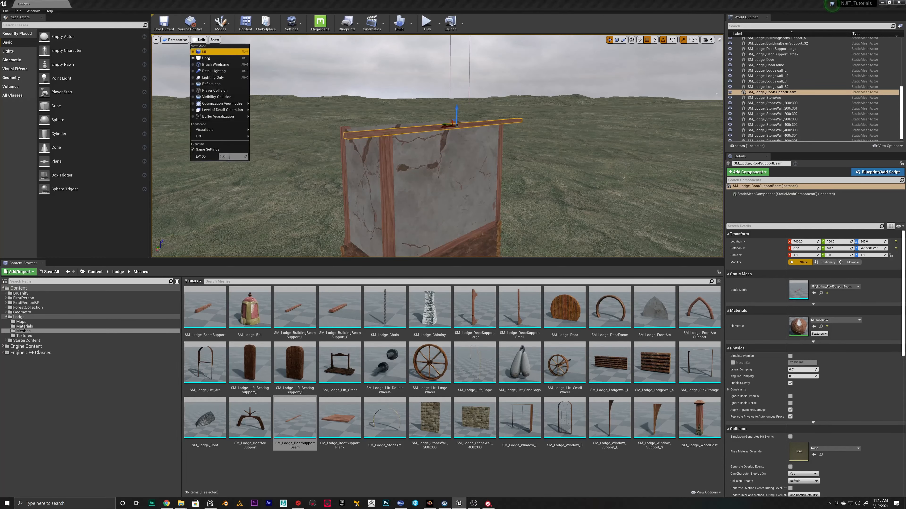
pyautogui.click(207, 54)
pyautogui.moveTo(207, 53); pyautogui.dragTo(386, 75, button='right')
pyautogui.moveTo(376, 259); pyautogui.dragTo(374, 304)
pyautogui.click(205, 46)
pyautogui.click(200, 40)
pyautogui.click(205, 58)
pyautogui.moveTo(229, 78); pyautogui.dragTo(285, 107, button='right')
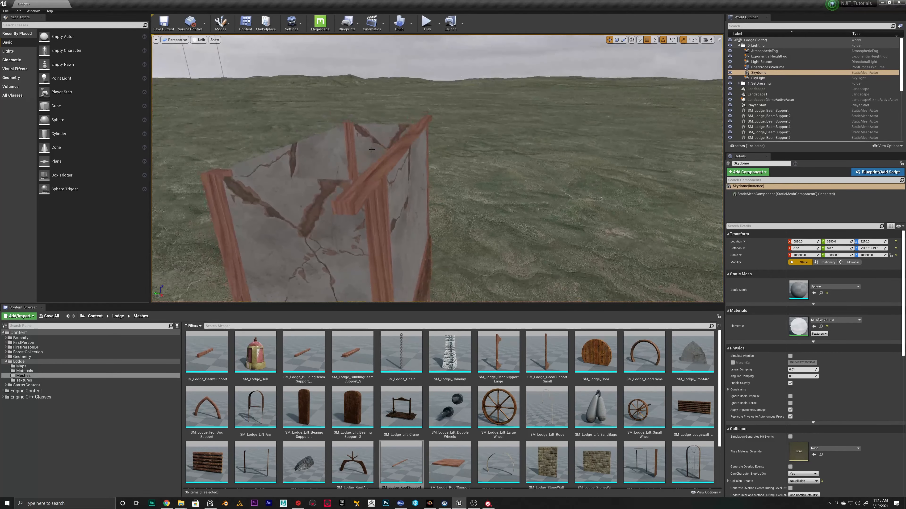
# Slide the roof support beam along X so that it overhangs the long plaster wall at both ends.
pyautogui.click(389, 166)
pyautogui.moveTo(389, 166); pyautogui.dragTo(378, 142, button='right')
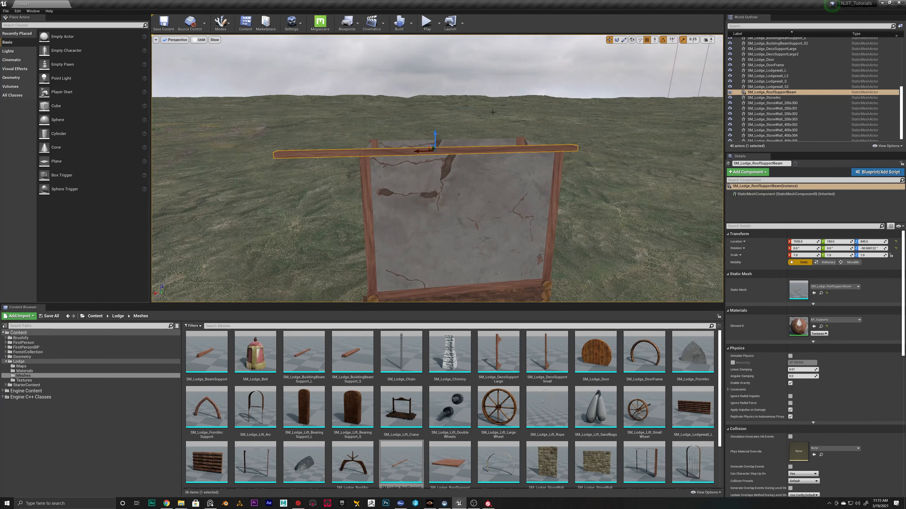
pyautogui.moveTo(465, 131); pyautogui.dragTo(442, 132, button='right')
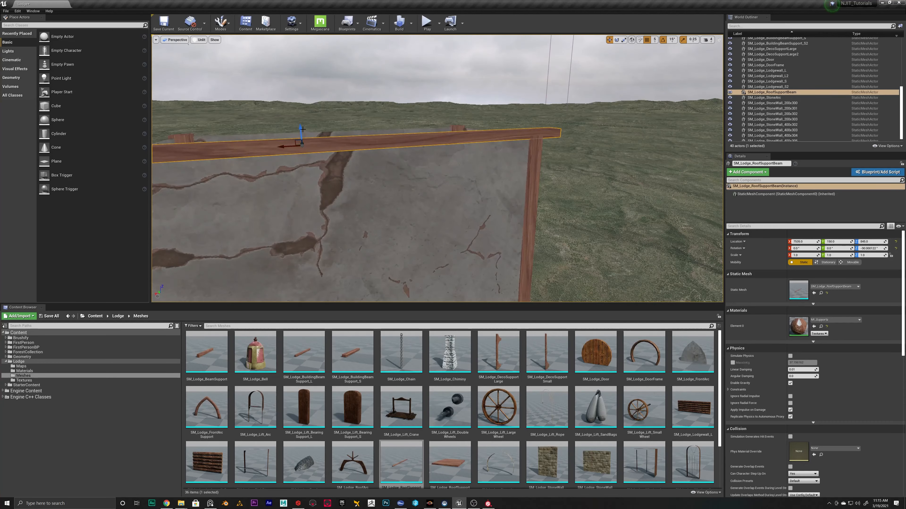
pyautogui.moveTo(416, 112); pyautogui.dragTo(492, 121, button='right')
pyautogui.press('a')
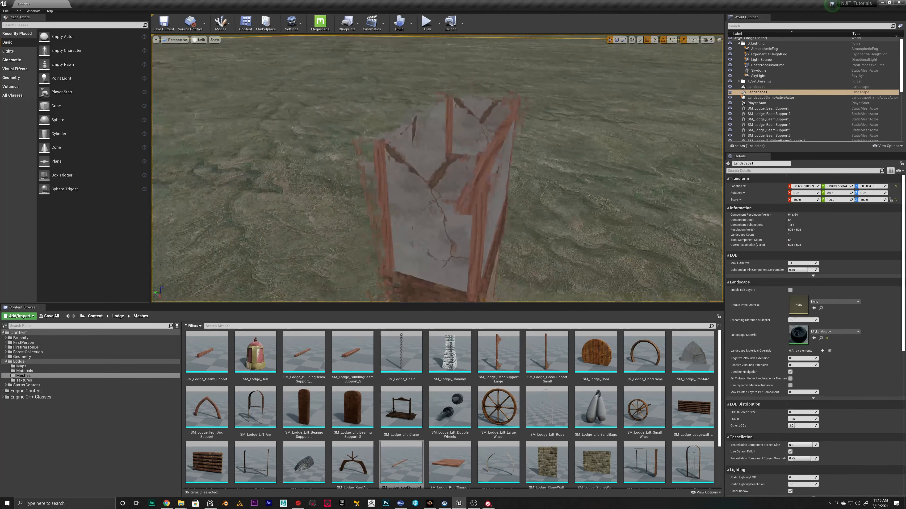
# Add SM_Lodge_Roof, rotate it 90 degrees about Z and set it over the building on the roof support beam.
pyautogui.moveTo(437, 214); pyautogui.dragTo(392, 305, button='right')
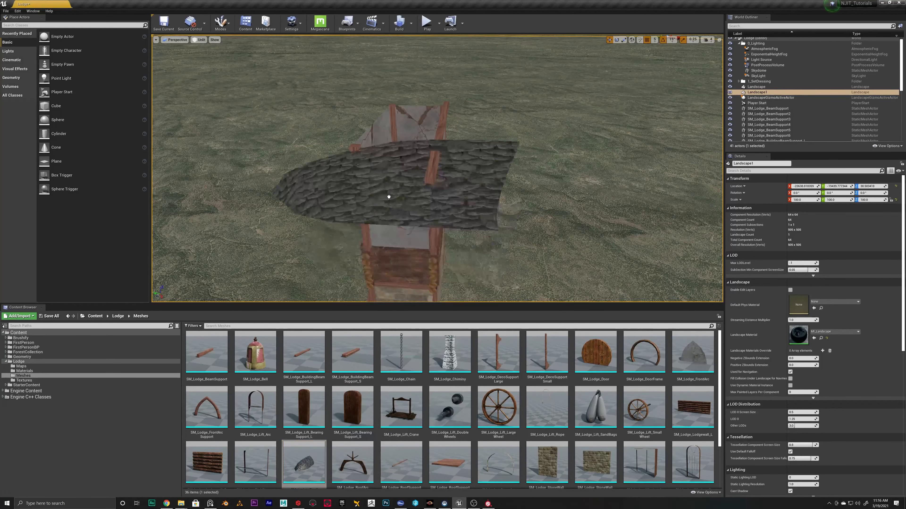
pyautogui.click(389, 168)
pyautogui.moveTo(389, 168); pyautogui.dragTo(362, 183, button='right')
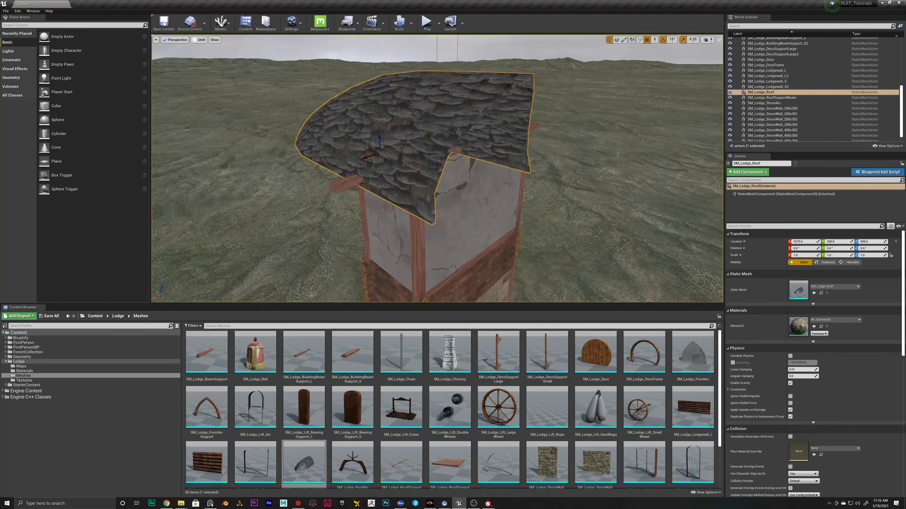
pyautogui.moveTo(377, 162); pyautogui.dragTo(360, 157)
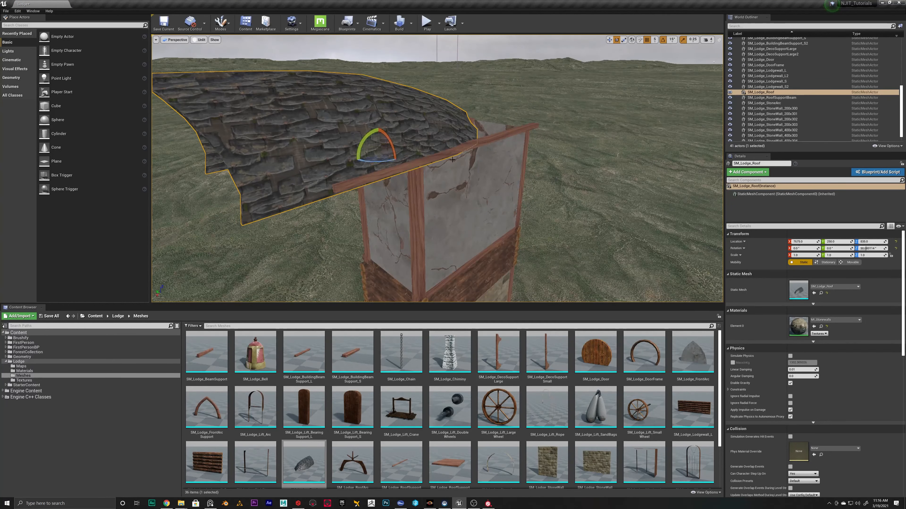
pyautogui.press('w')
pyautogui.press('f')
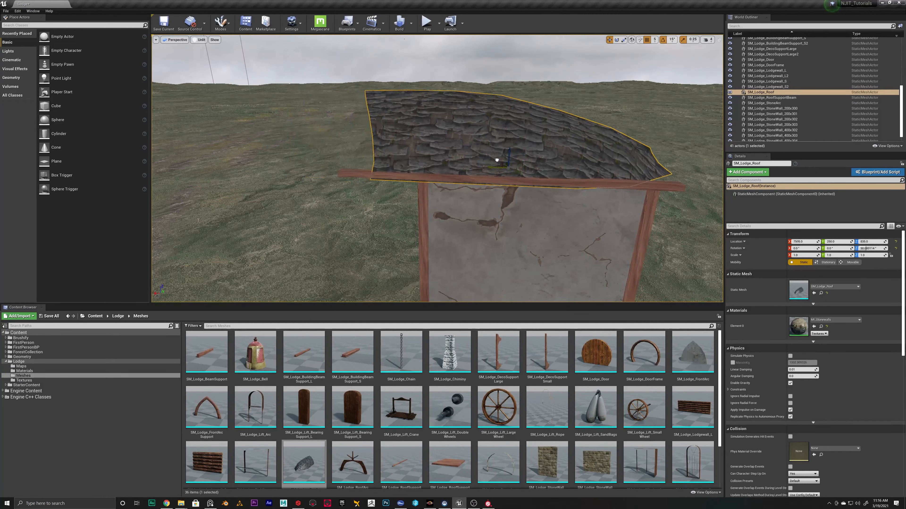
pyautogui.moveTo(505, 145); pyautogui.dragTo(505, 142)
# Duplicate the roof support beam along Y onto the top of the opposite long plaster wall.
pyautogui.moveTo(506, 142)
pyautogui.mouseDown(button='right')
pyautogui.moveTo(549, 125)
pyautogui.moveTo(499, 132)
pyautogui.mouseUp(button='right')
pyautogui.moveTo(421, 200); pyautogui.dragTo(466, 205, button='right')
pyautogui.moveTo(483, 175); pyautogui.dragTo(402, 179, button='right')
pyautogui.moveTo(556, 180); pyautogui.dragTo(512, 185, button='right')
pyautogui.moveTo(570, 186)
pyautogui.mouseDown(button='right')
pyautogui.moveTo(527, 191)
pyautogui.moveTo(572, 199)
pyautogui.mouseUp(button='right')
# Adjust the roof and the duplicated roof support beam along Y so the beams sit under the roof's eaves.
pyautogui.click(572, 199)
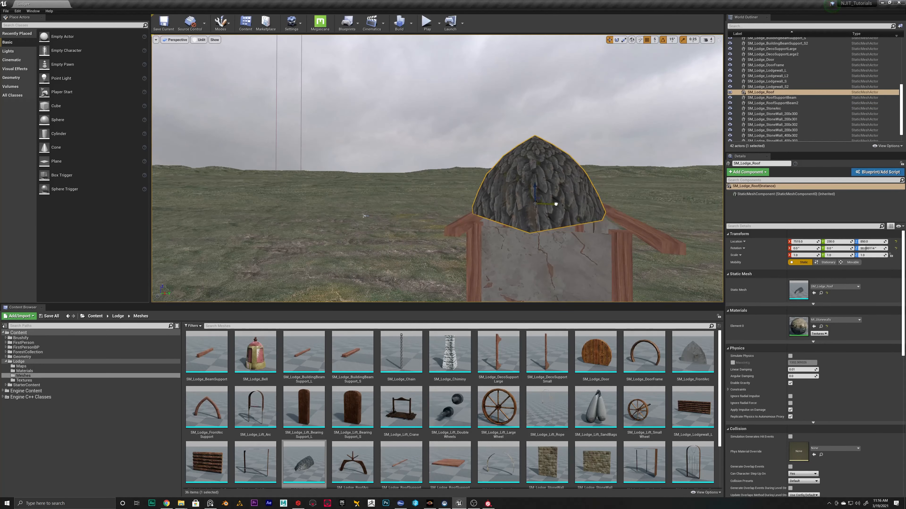
pyautogui.moveTo(562, 204); pyautogui.dragTo(559, 204)
pyautogui.moveTo(559, 205); pyautogui.dragTo(581, 219, button='right')
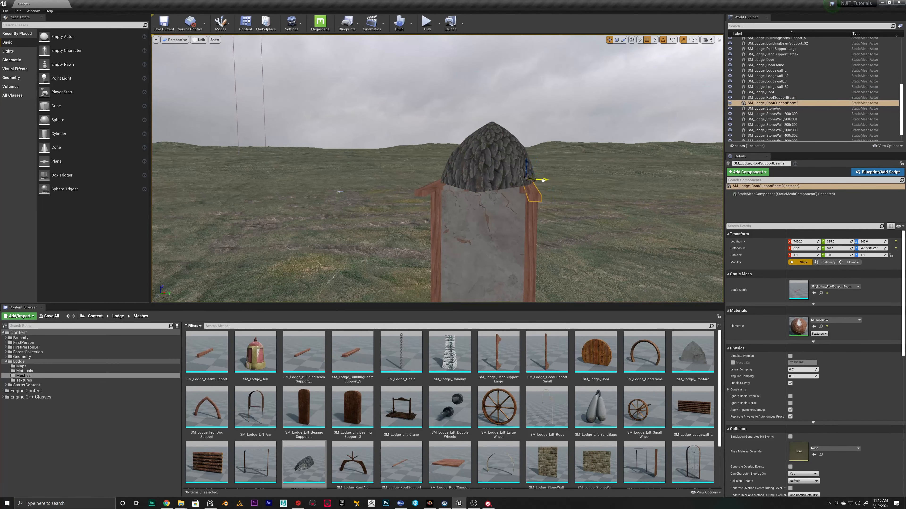
pyautogui.moveTo(543, 181); pyautogui.dragTo(677, 163, button='right')
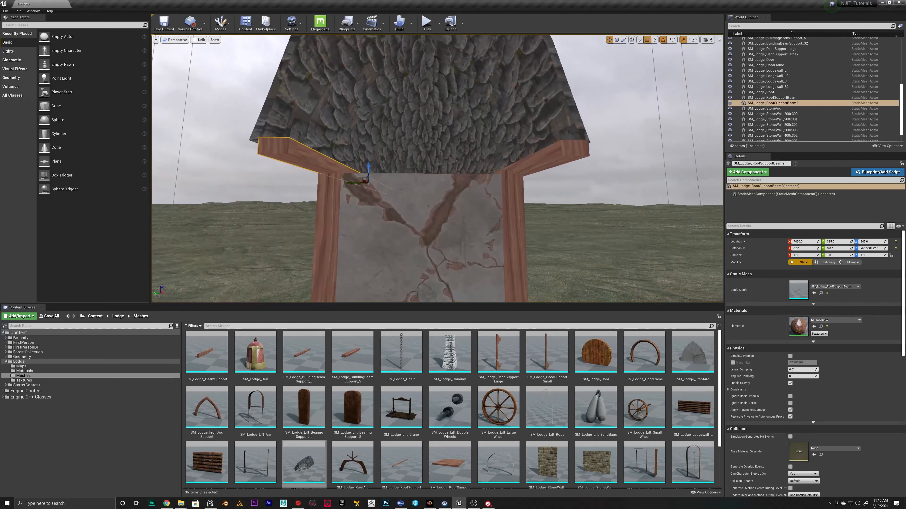
pyautogui.press('a')
pyautogui.moveTo(349, 176); pyautogui.dragTo(228, 180, button='right')
pyautogui.press('d')
pyautogui.click(395, 161)
pyautogui.press('a')
pyautogui.press('d')
pyautogui.press('e')
pyautogui.press('w')
# Add SM_Lodge_RoofSupportPlank and fit it level with the roof support beams at the roof's rear end.
pyautogui.moveTo(456, 459); pyautogui.dragTo(478, 270)
pyautogui.press('a')
pyautogui.press('s')
pyautogui.moveTo(477, 270); pyautogui.dragTo(510, 278, button='right')
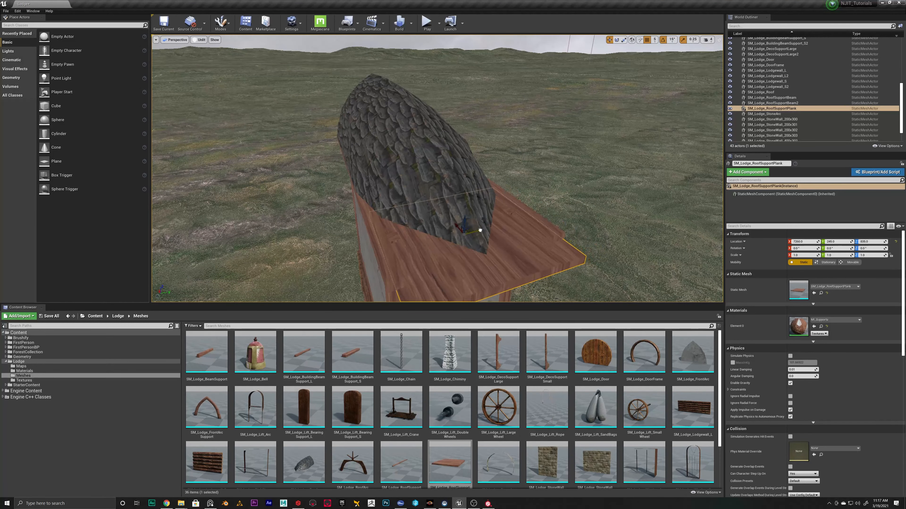
pyautogui.moveTo(465, 218); pyautogui.dragTo(466, 221, button='right')
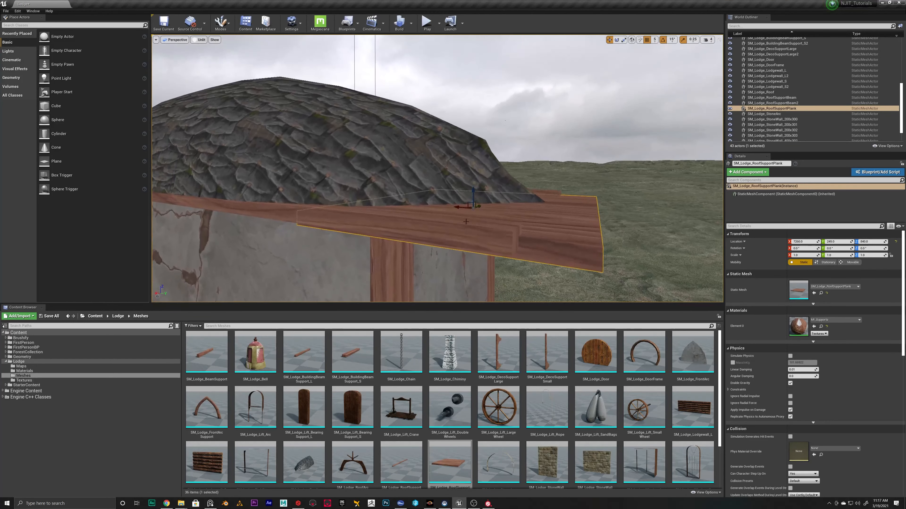
pyautogui.moveTo(441, 202); pyautogui.dragTo(435, 203)
pyautogui.moveTo(463, 210); pyautogui.dragTo(474, 243, button='right')
pyautogui.press('s')
# Add SM_Lodge_Chimney and stand it on the roof support plank beside the rear end of the roof.
pyautogui.moveTo(450, 353); pyautogui.dragTo(476, 246)
pyautogui.moveTo(490, 246); pyautogui.dragTo(489, 247)
pyautogui.moveTo(467, 237); pyautogui.dragTo(467, 236, button='right')
pyautogui.moveTo(452, 215); pyautogui.dragTo(488, 217)
# Select the duplicated roof support beam and adjust it along Y to line up with the plank's side edge.
pyautogui.click(567, 243)
pyautogui.moveTo(567, 243); pyautogui.dragTo(527, 251, button='right')
pyautogui.press('d')
pyautogui.click(551, 272)
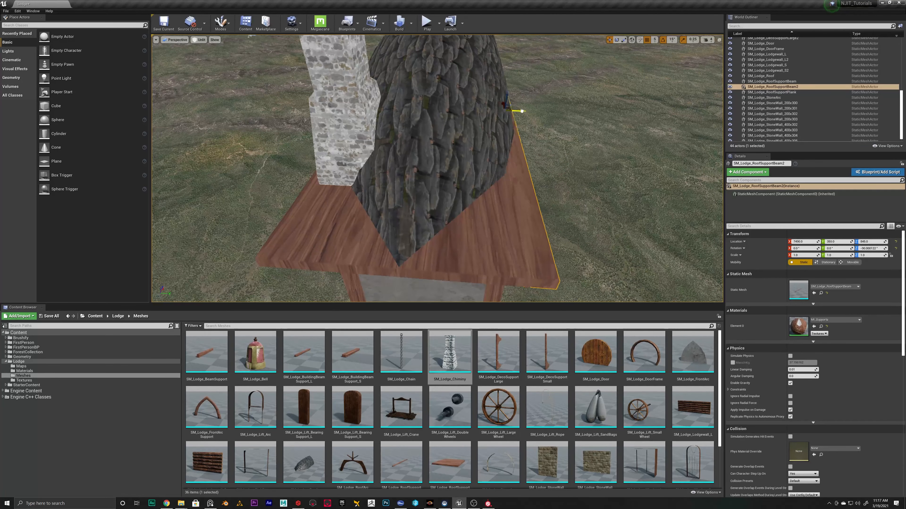
pyautogui.press('w')
pyautogui.press('d')
pyautogui.moveTo(532, 112); pyautogui.dragTo(535, 111, button='right')
pyautogui.moveTo(477, 73); pyautogui.dragTo(474, 74)
pyautogui.press('a')
pyautogui.moveTo(474, 74); pyautogui.dragTo(472, 75, button='right')
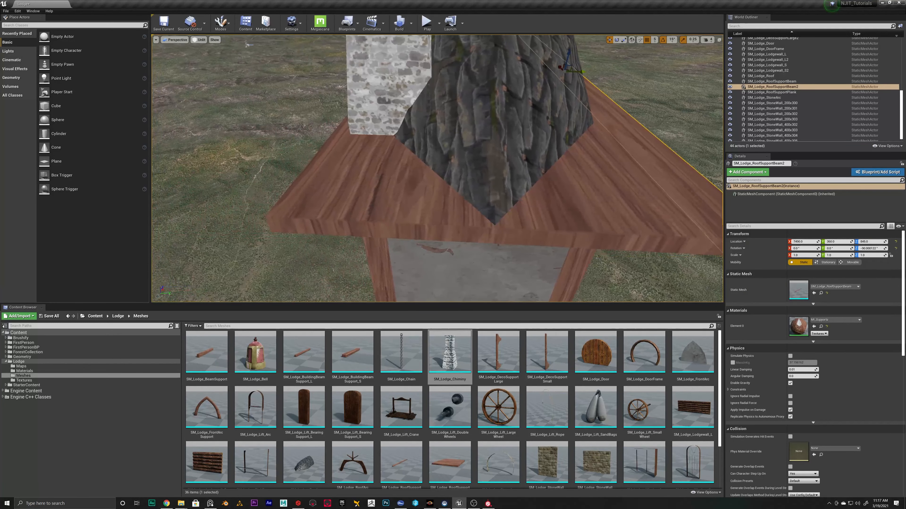
# Adjust the original roof support beam on the chimney side along Y to line up with the plank's edge.
pyautogui.click(336, 153)
pyautogui.moveTo(406, 69); pyautogui.dragTo(411, 69)
pyautogui.press('s')
pyautogui.moveTo(410, 68); pyautogui.dragTo(413, 72, button='right')
pyautogui.press('d')
# Select both roof support beams and the plank together and shift them slightly along Y under the roof.
pyautogui.keyDown('ctrl'); pyautogui.click(550, 175); pyautogui.keyUp('ctrl')
pyautogui.keyDown('ctrl'); pyautogui.click(565, 123); pyautogui.keyUp('ctrl')
pyautogui.press('a')
pyautogui.moveTo(543, 84); pyautogui.dragTo(554, 80, button='right')
pyautogui.moveTo(395, 158); pyautogui.dragTo(393, 158)
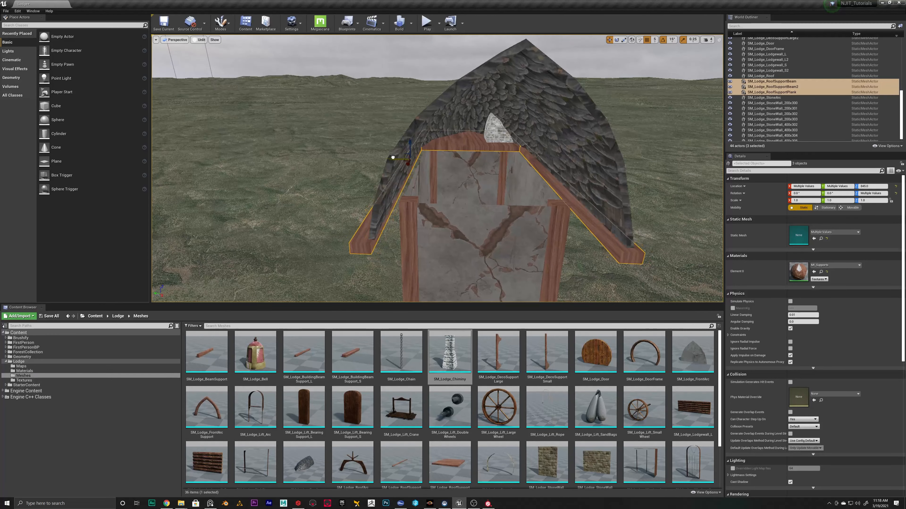
# Set the scale snap to 0.0625 and narrow the roof support plank to a Y scale of 0.9375.
pyautogui.click(611, 242)
pyautogui.moveTo(512, 157); pyautogui.dragTo(414, 181, button='right')
pyautogui.press('d')
pyautogui.press('a')
pyautogui.click(480, 123)
pyautogui.press('d')
pyautogui.press('w')
pyautogui.click(413, 232)
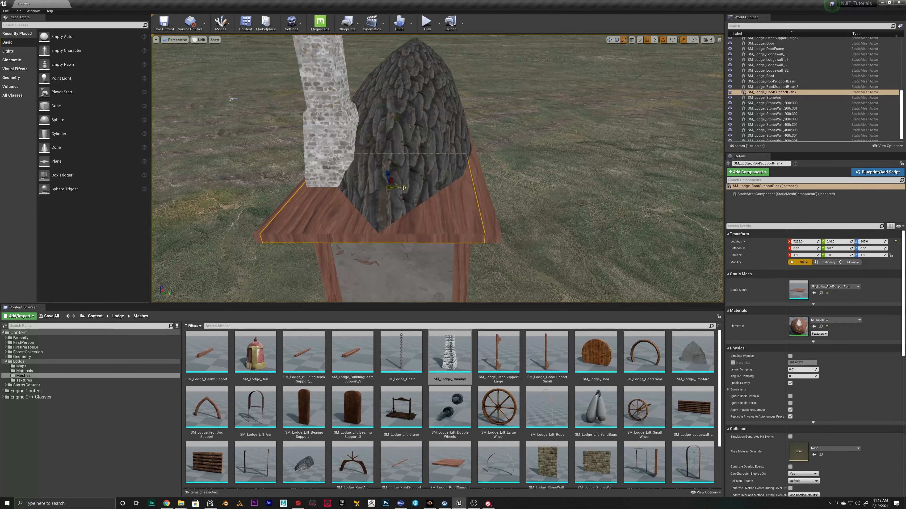
pyautogui.click(693, 39)
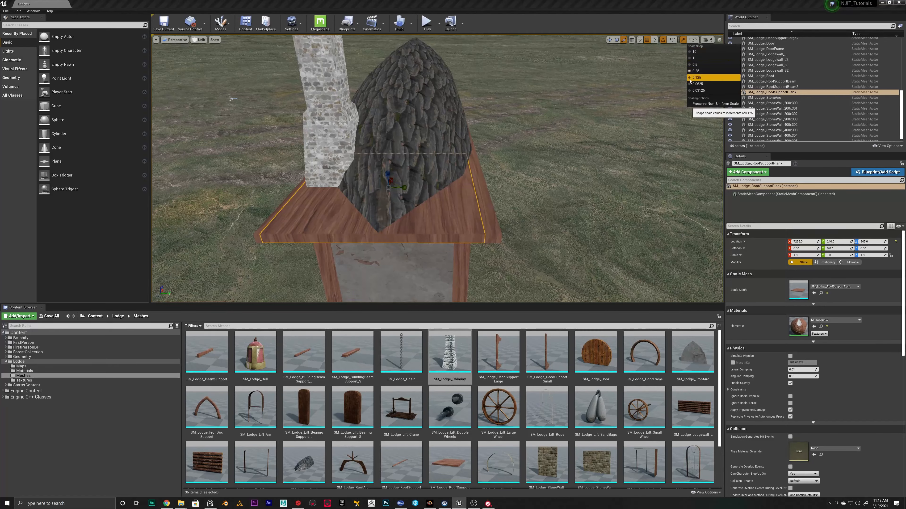
pyautogui.moveTo(403, 188); pyautogui.dragTo(394, 188)
pyautogui.click(691, 40)
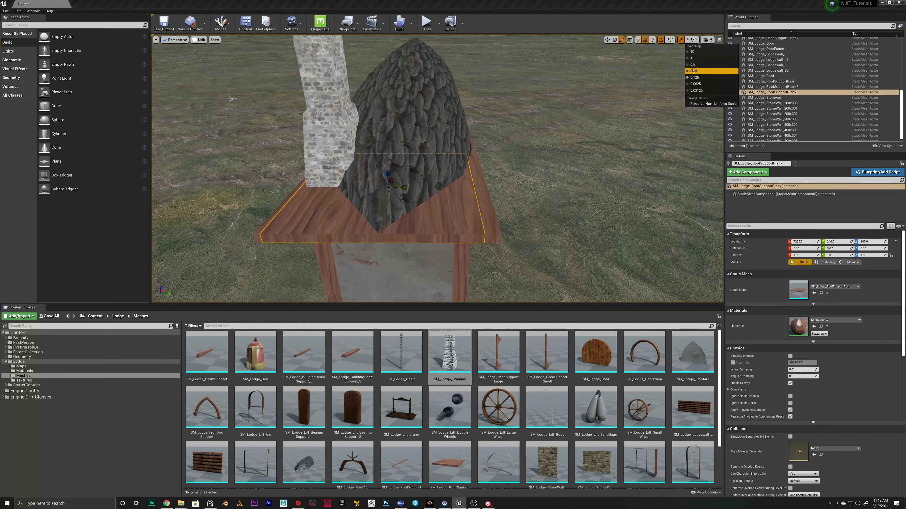
pyautogui.click(699, 80)
pyautogui.press('w')
pyautogui.moveTo(404, 188); pyautogui.dragTo(408, 187)
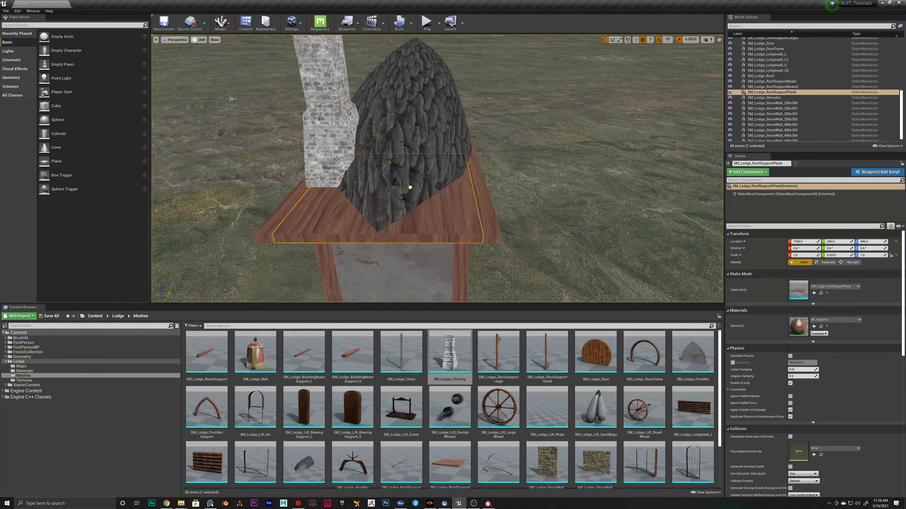
pyautogui.click(527, 199)
# Add SM_Lodge_FrontArc, rotate it 90 degrees about Z and raise it onto the front short plaster wall.
pyautogui.moveTo(528, 200); pyautogui.dragTo(674, 146, button='right')
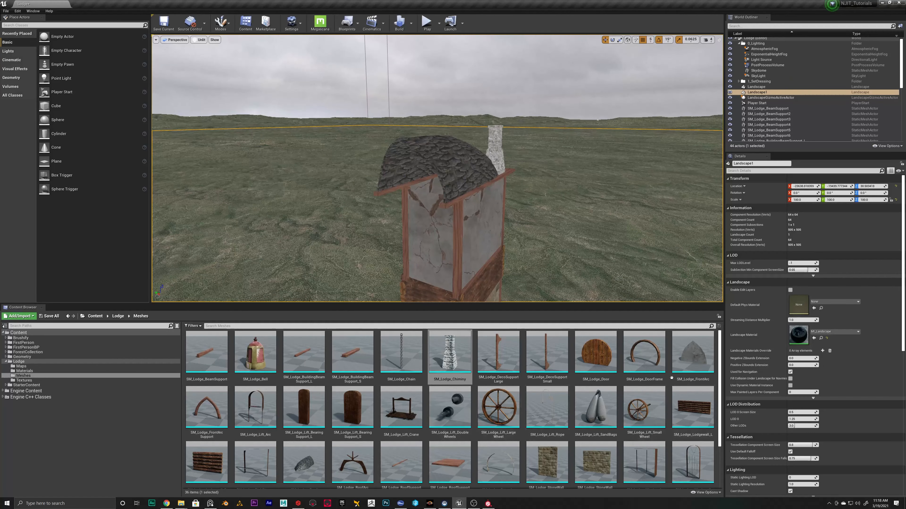
pyautogui.moveTo(688, 356); pyautogui.dragTo(442, 283)
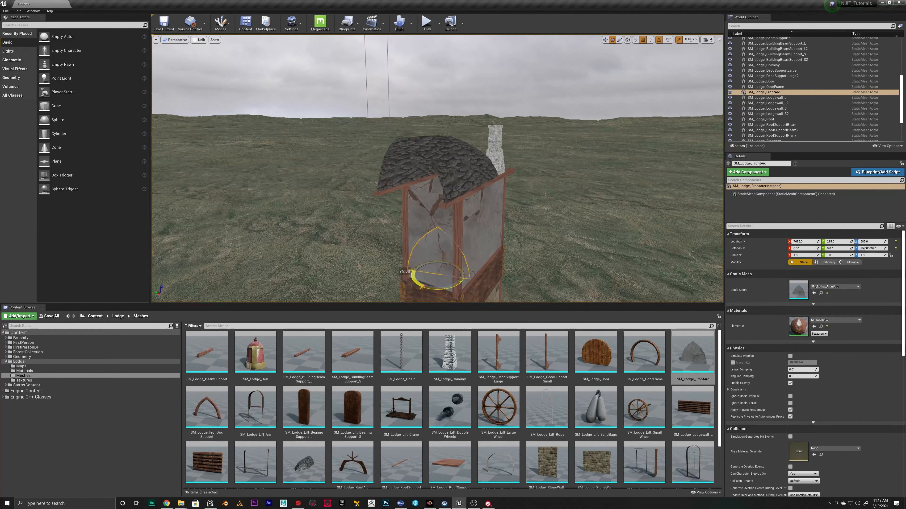
pyautogui.press('f')
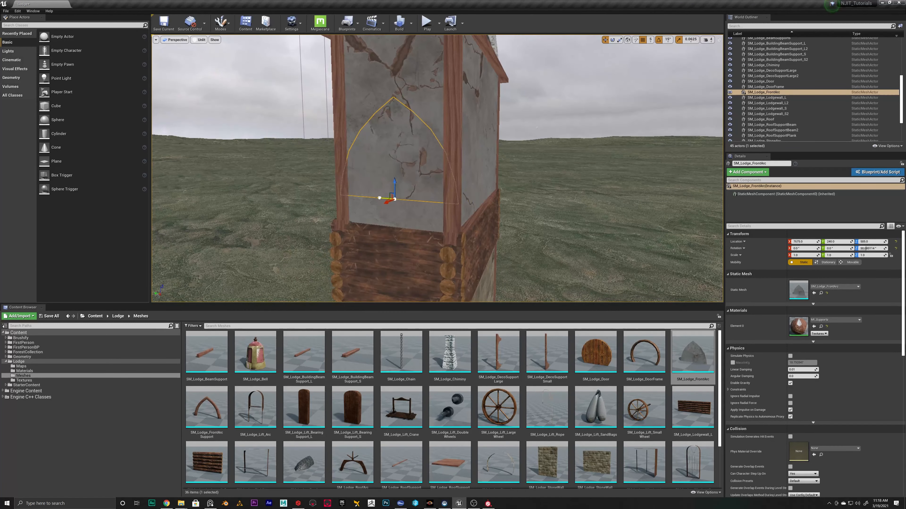
pyautogui.moveTo(405, 141); pyautogui.dragTo(392, 157, button='right')
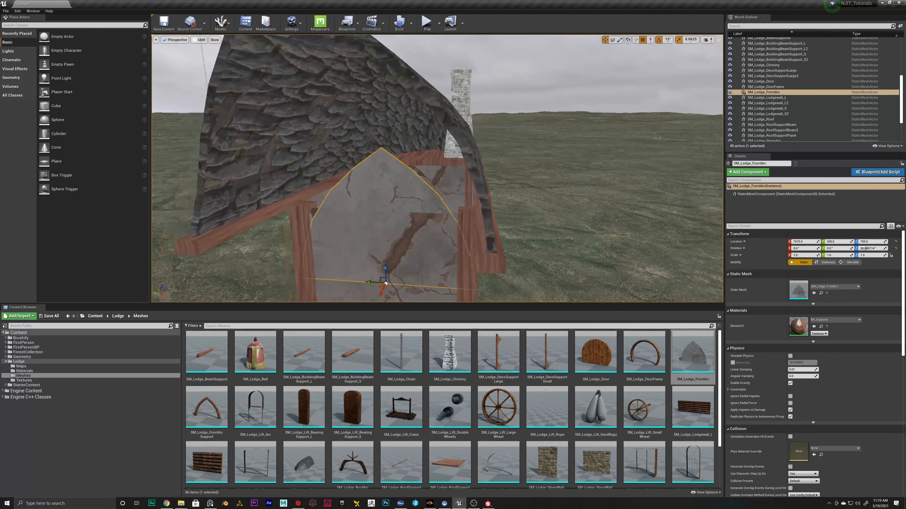
pyautogui.moveTo(392, 288); pyautogui.dragTo(392, 267)
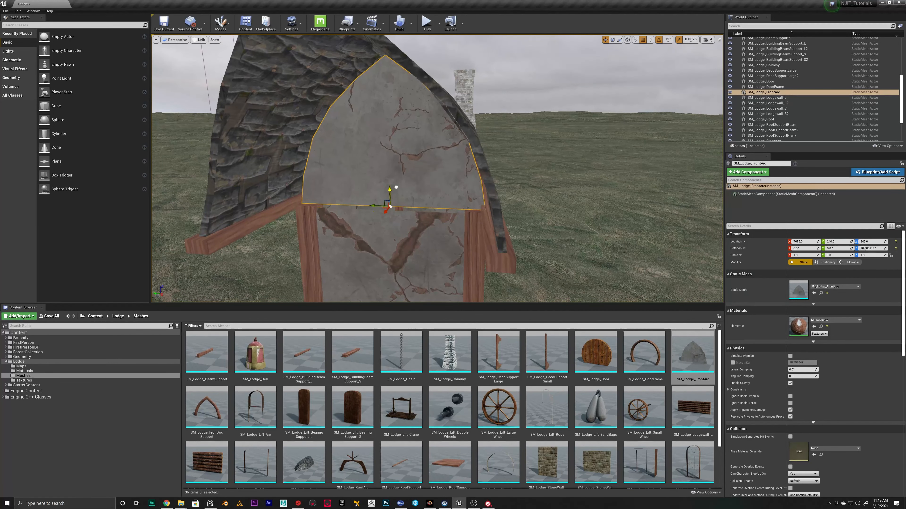
pyautogui.moveTo(396, 187); pyautogui.dragTo(396, 185)
# Align the front arc along X with the face of the short plaster wall beneath it.
pyautogui.moveTo(396, 185); pyautogui.dragTo(339, 201, button='right')
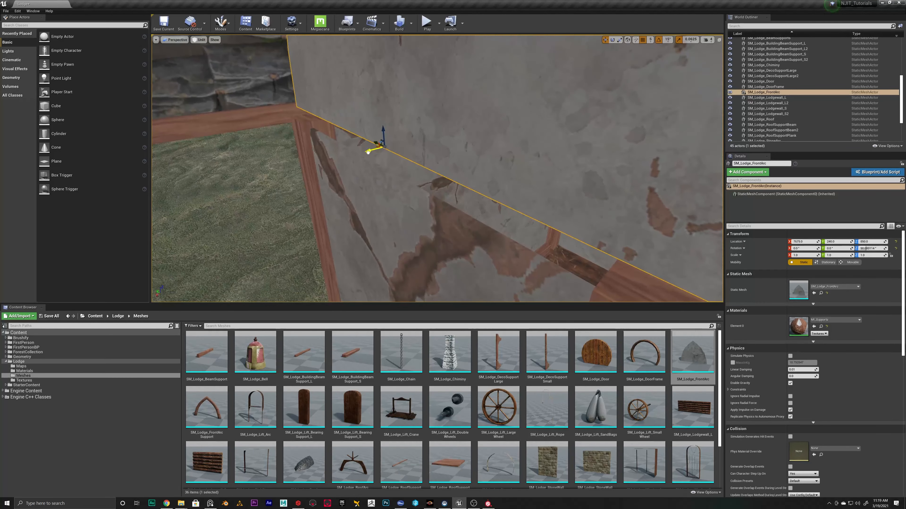
pyautogui.moveTo(370, 151); pyautogui.dragTo(345, 157)
pyautogui.moveTo(344, 156); pyautogui.dragTo(377, 161, button='right')
pyautogui.moveTo(464, 153); pyautogui.dragTo(412, 138, button='right')
pyautogui.moveTo(614, 120); pyautogui.dragTo(615, 119, button='right')
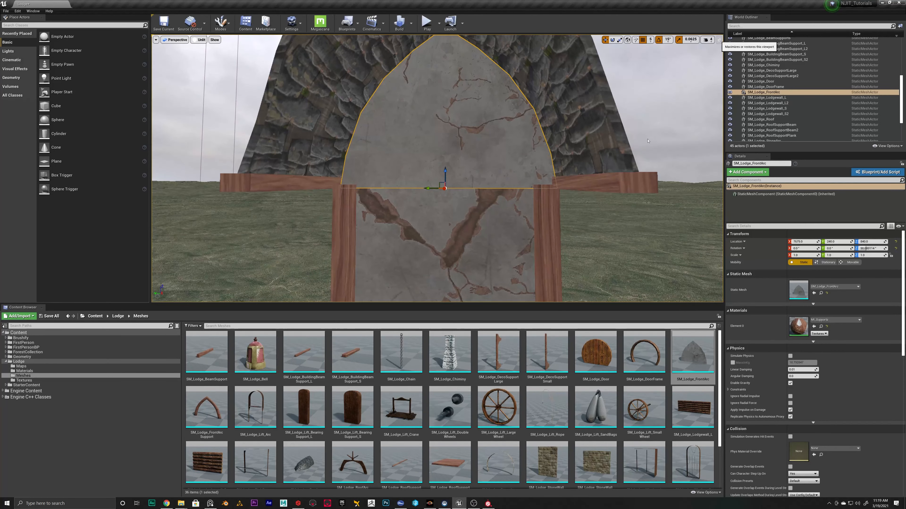
# Switch to the four-viewport layout and frame the front arc in all of the views.
pyautogui.click(719, 40)
pyautogui.scroll(-6, 507, 235)
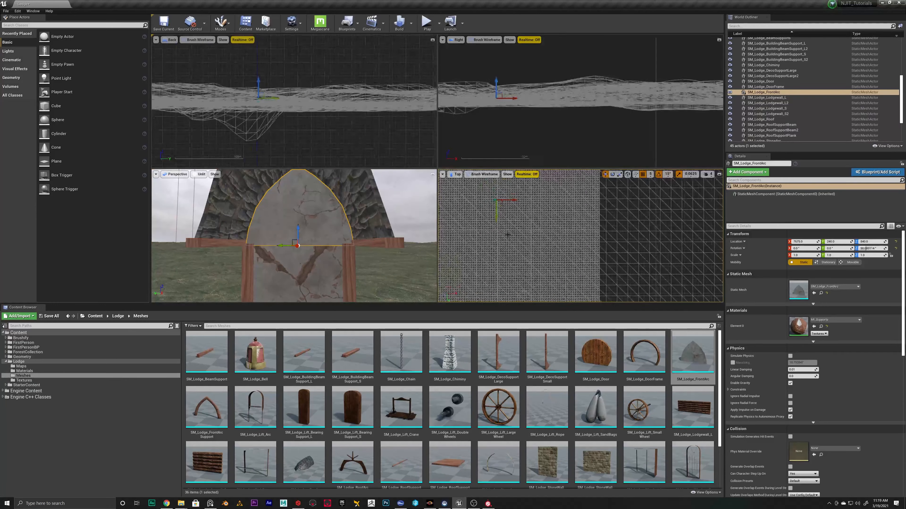
pyautogui.press('f')
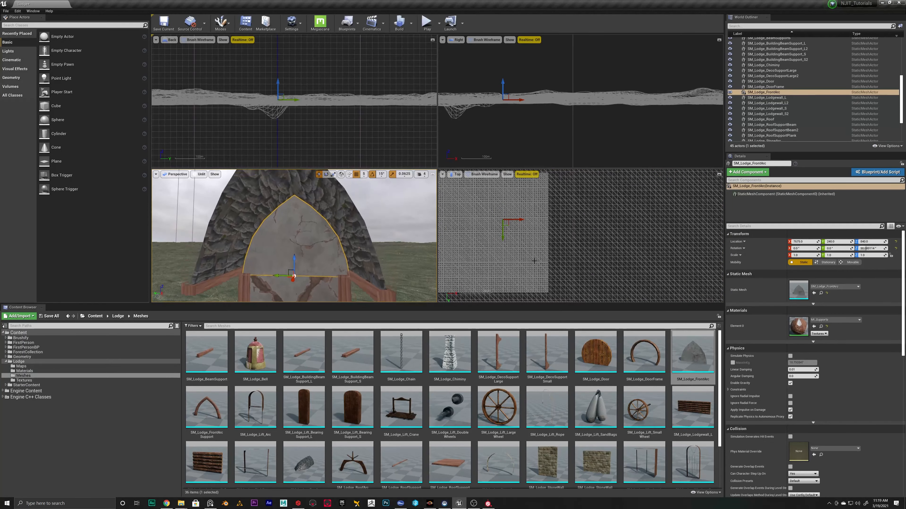
pyautogui.press('f')
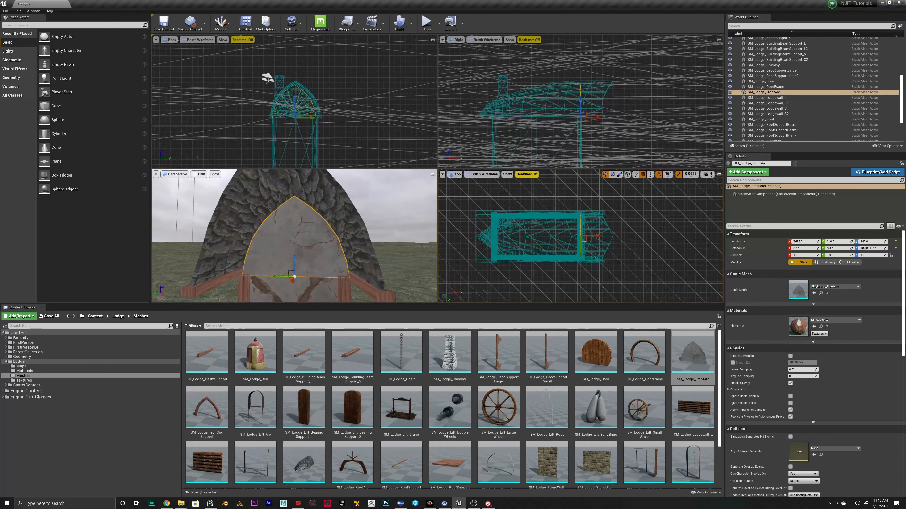
# Select the roof, both roof support beams, the roof support plank and the chimney, and shift them along Y to centre them over the walls.
pyautogui.scroll(-2, 561, 103)
pyautogui.scroll(8, 284, 125)
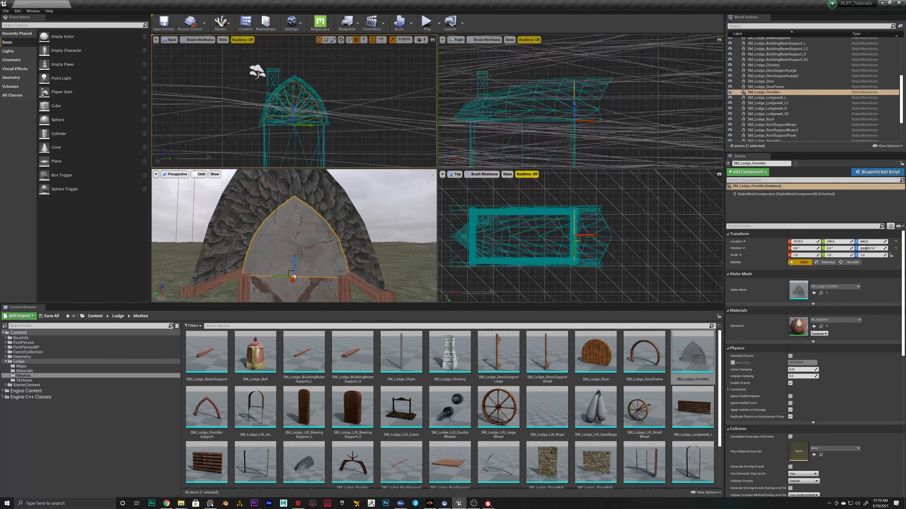
pyautogui.moveTo(365, 63)
pyautogui.mouseDown(button='right')
pyautogui.moveTo(364, 51)
pyautogui.moveTo(359, 65)
pyautogui.mouseUp(button='right')
pyautogui.click(359, 222)
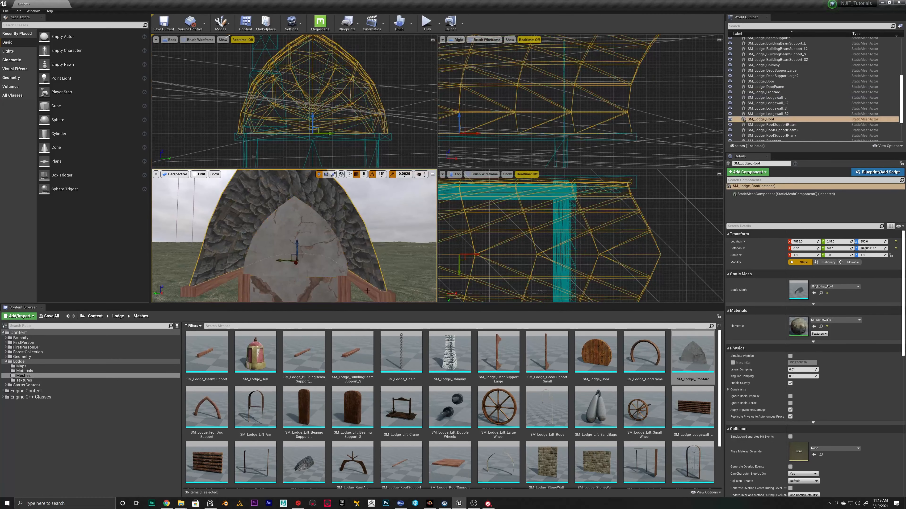
pyautogui.keyDown('ctrl'); pyautogui.click(369, 294); pyautogui.keyUp('ctrl')
pyautogui.keyDown('ctrl'); pyautogui.click(230, 287); pyautogui.keyUp('ctrl')
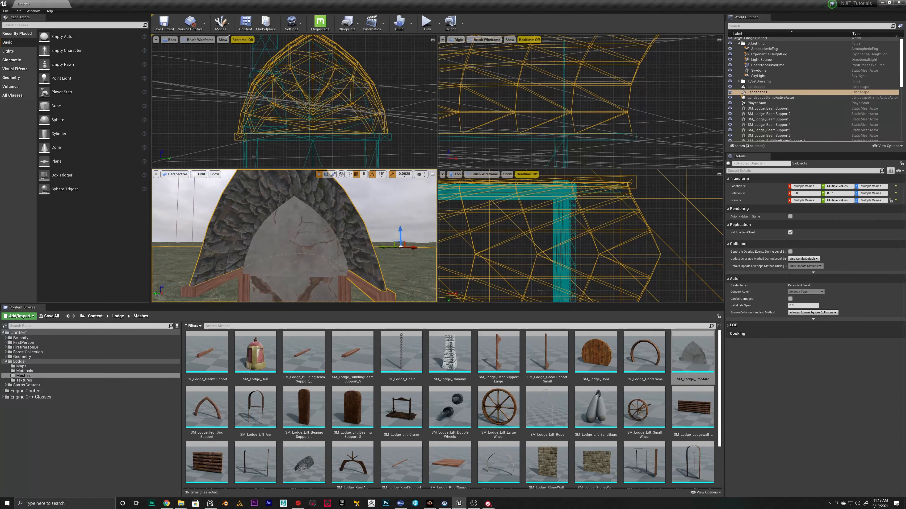
pyautogui.hotkey('ctrl', 'z')
pyautogui.keyDown('ctrl'); pyautogui.click(224, 282); pyautogui.keyUp('ctrl')
pyautogui.moveTo(319, 232); pyautogui.dragTo(378, 232, button='right')
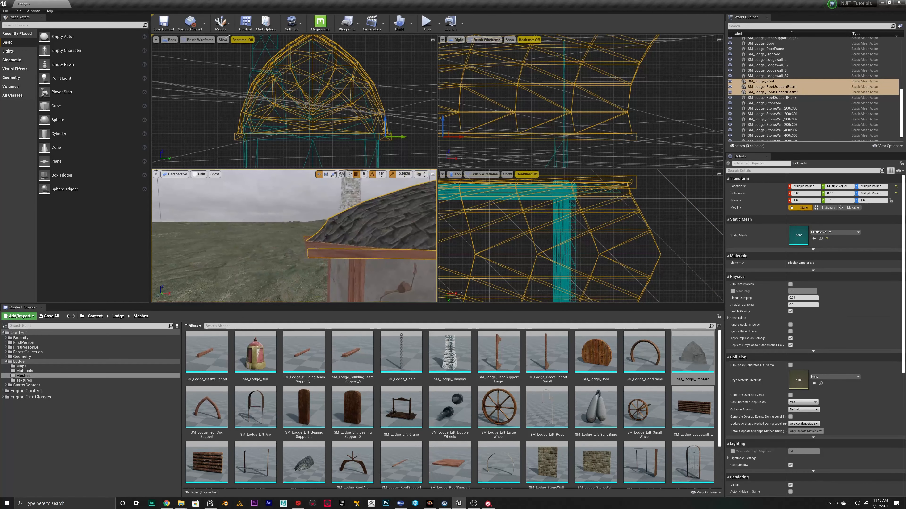
pyautogui.keyDown('ctrl'); pyautogui.click(316, 246); pyautogui.keyUp('ctrl')
pyautogui.keyDown('ctrl'); pyautogui.click(351, 194); pyautogui.keyUp('ctrl')
pyautogui.moveTo(288, 130); pyautogui.dragTo(284, 130)
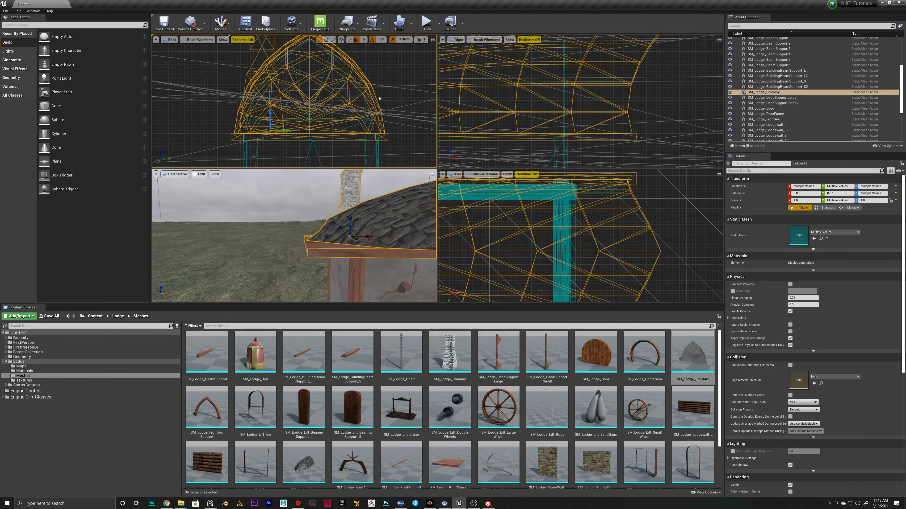
pyautogui.moveTo(302, 208); pyautogui.dragTo(198, 201, button='right')
pyautogui.scroll(-4, 616, 209)
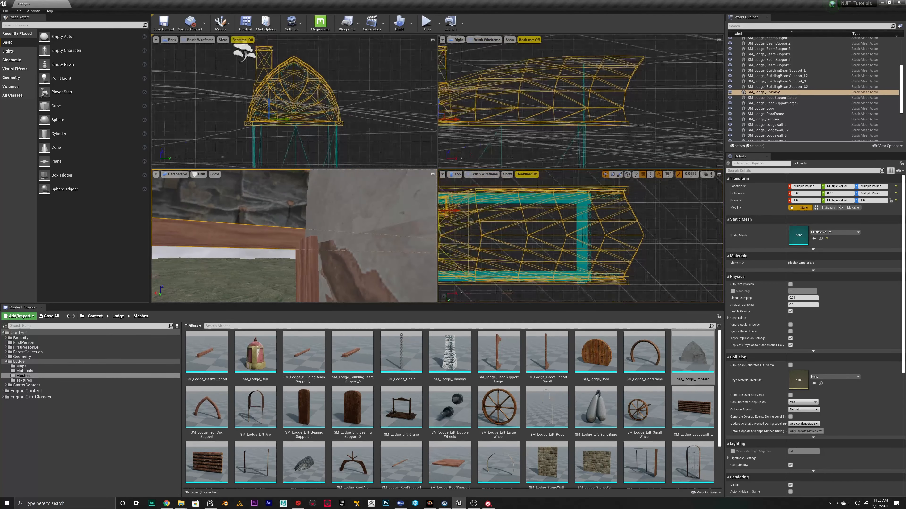
# Add SM_Lodge_FrontArcSupport at the front gable and rotate it 90 degrees about Z.
pyautogui.click(351, 214)
pyautogui.press('f')
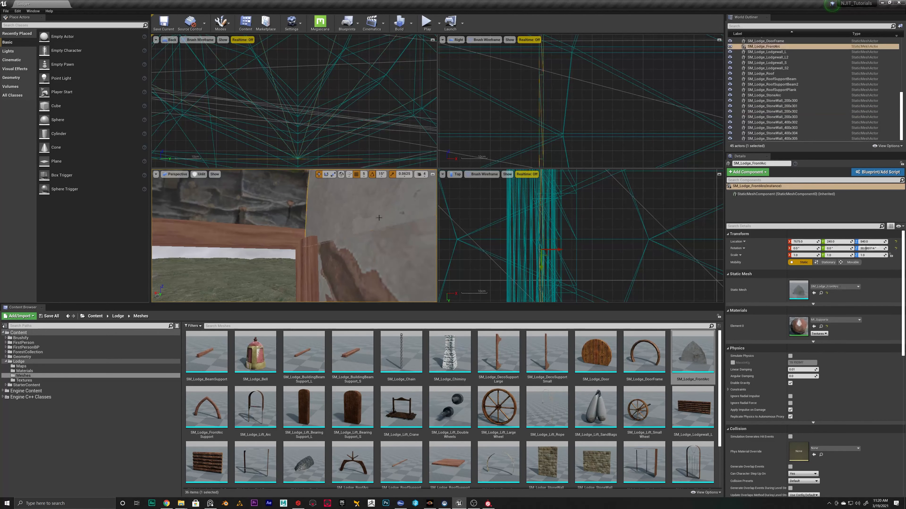
pyautogui.moveTo(378, 262)
pyautogui.mouseDown(button='right')
pyautogui.moveTo(356, 260)
pyautogui.moveTo(381, 260)
pyautogui.mouseUp(button='right')
pyautogui.click(360, 215)
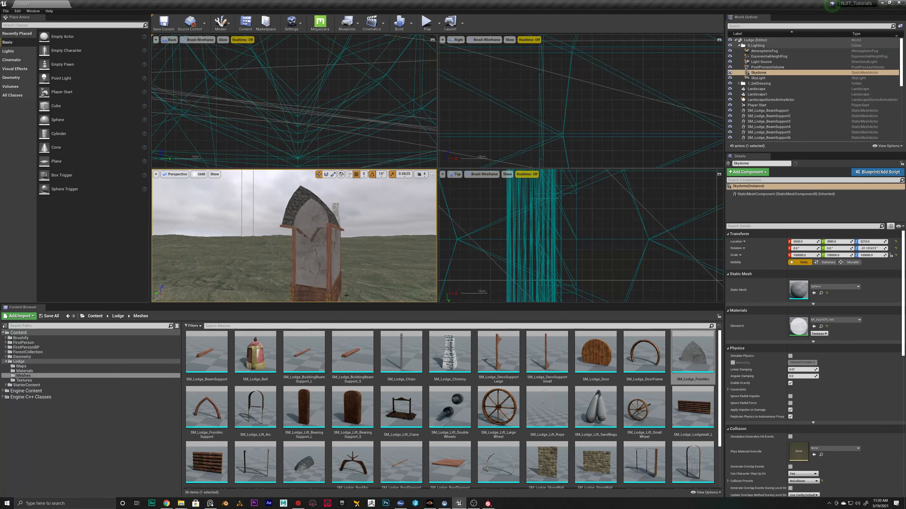
pyautogui.moveTo(212, 407); pyautogui.dragTo(305, 218)
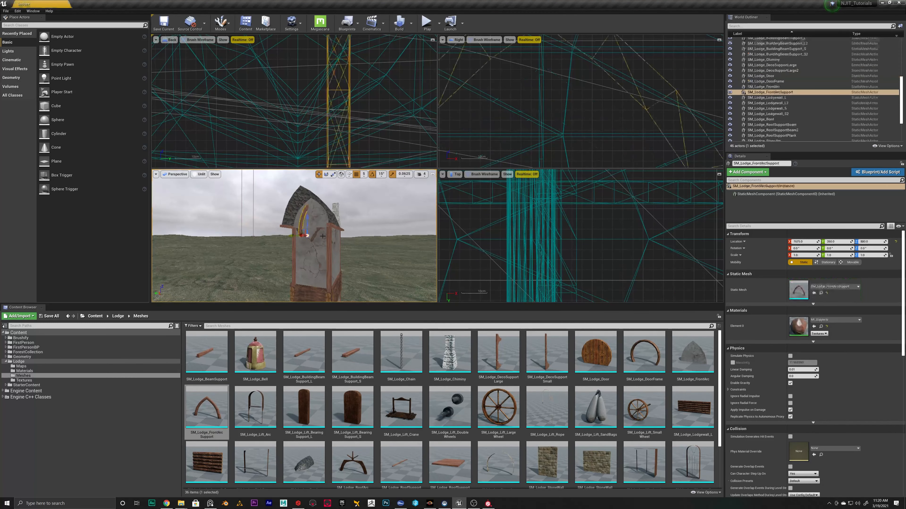
pyautogui.scroll(-5, 589, 232)
pyautogui.press('e')
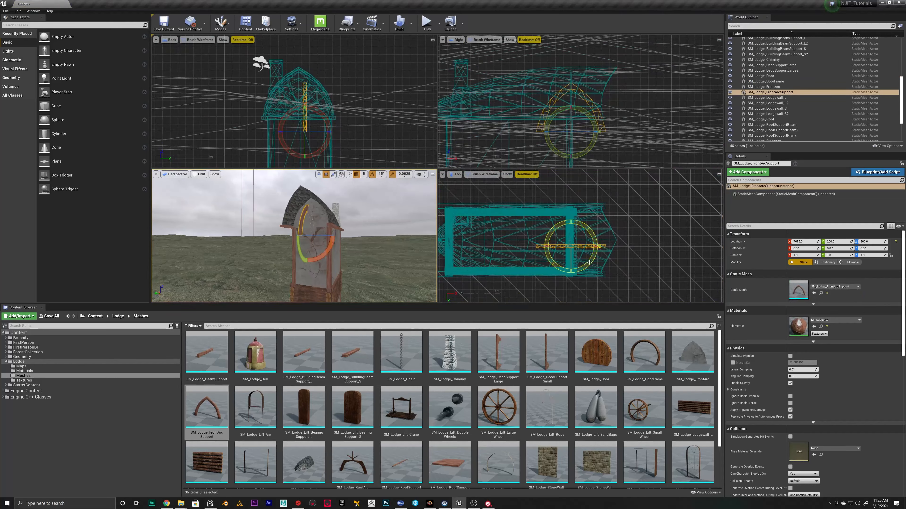
pyautogui.moveTo(589, 263); pyautogui.dragTo(595, 252)
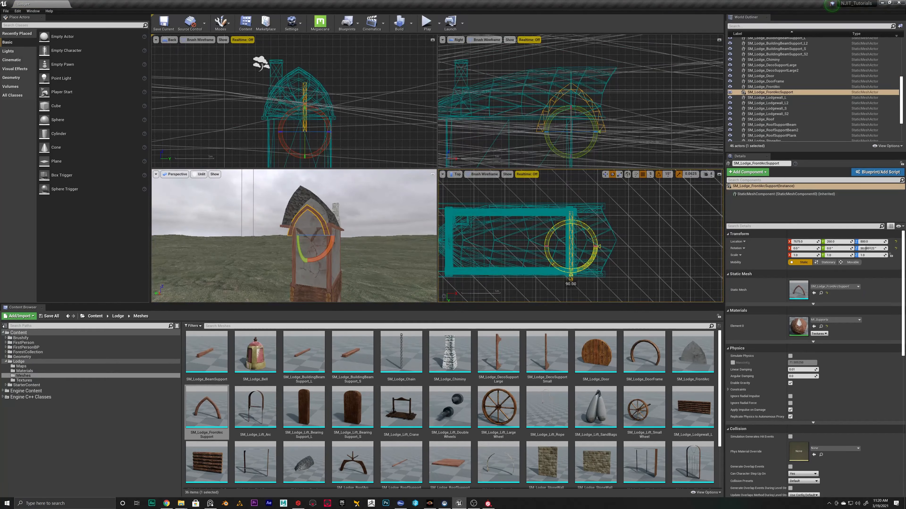
# Move the front arc support into place so it frames the edge of the plaster front arc.
pyautogui.press('w')
pyautogui.scroll(5, 295, 233)
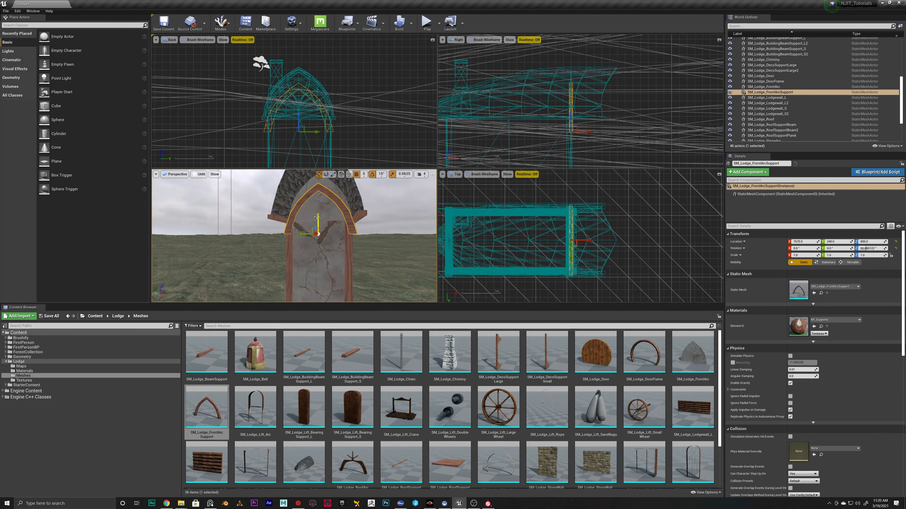
pyautogui.scroll(4, 351, 76)
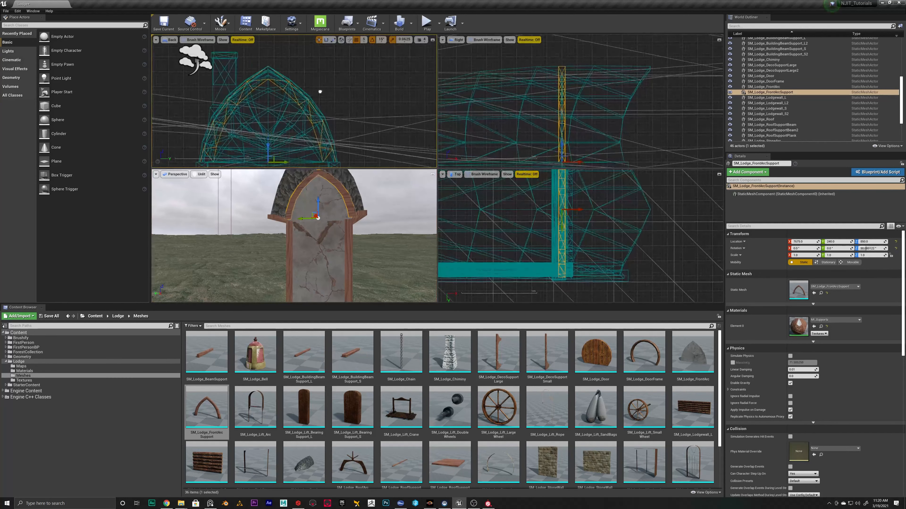
pyautogui.click(400, 244)
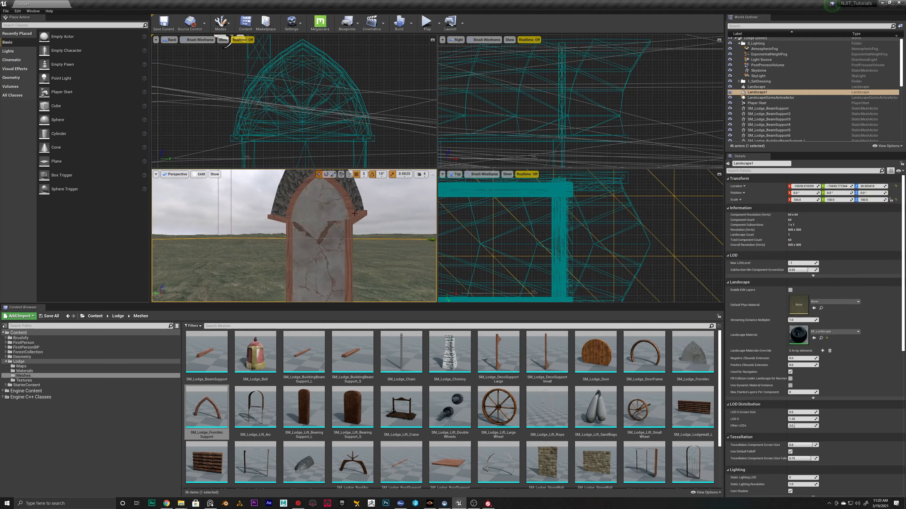
pyautogui.moveTo(400, 243); pyautogui.dragTo(343, 246, button='right')
# Add SM_Lodge_RoofArcSupport and fit it up under the roof's front overhang, ahead of the gable wall.
pyautogui.moveTo(338, 471); pyautogui.dragTo(327, 272)
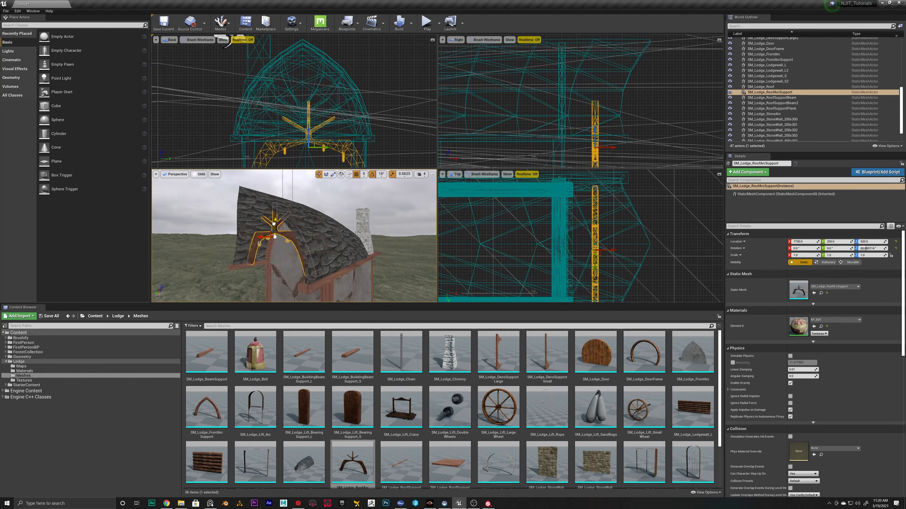
pyautogui.moveTo(274, 226); pyautogui.dragTo(274, 225)
pyautogui.press('a')
pyautogui.moveTo(290, 233); pyautogui.dragTo(309, 240, button='right')
pyautogui.moveTo(317, 225); pyautogui.dragTo(317, 226)
pyautogui.press('d')
pyautogui.moveTo(317, 226); pyautogui.dragTo(296, 231, button='right')
pyautogui.moveTo(285, 245); pyautogui.dragTo(308, 220)
pyautogui.press('s')
pyautogui.moveTo(308, 220); pyautogui.dragTo(297, 219, button='right')
pyautogui.press('d')
pyautogui.press('a')
pyautogui.press('d')
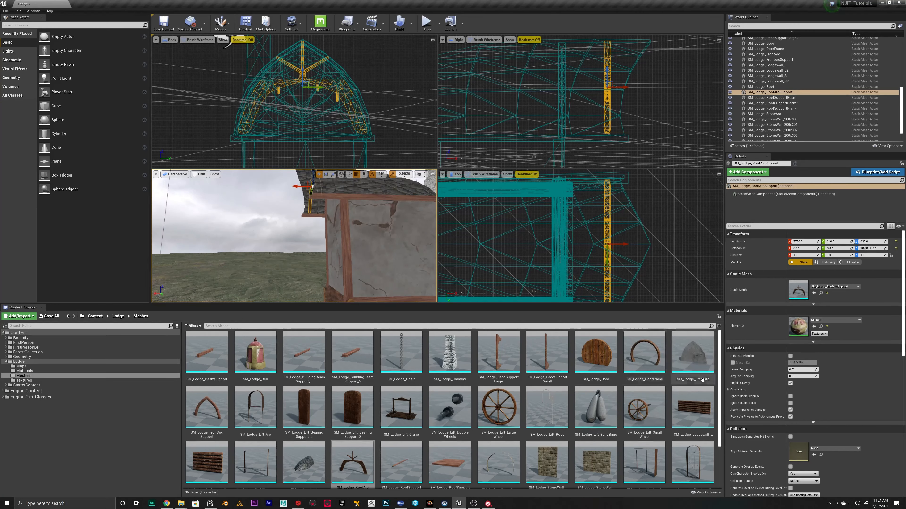
# Add SM_Lodge_Window_L to the upper front plaster wall, facing outward below the front arc.
pyautogui.scroll(-2, 321, 431)
pyautogui.moveTo(644, 414); pyautogui.dragTo(338, 237)
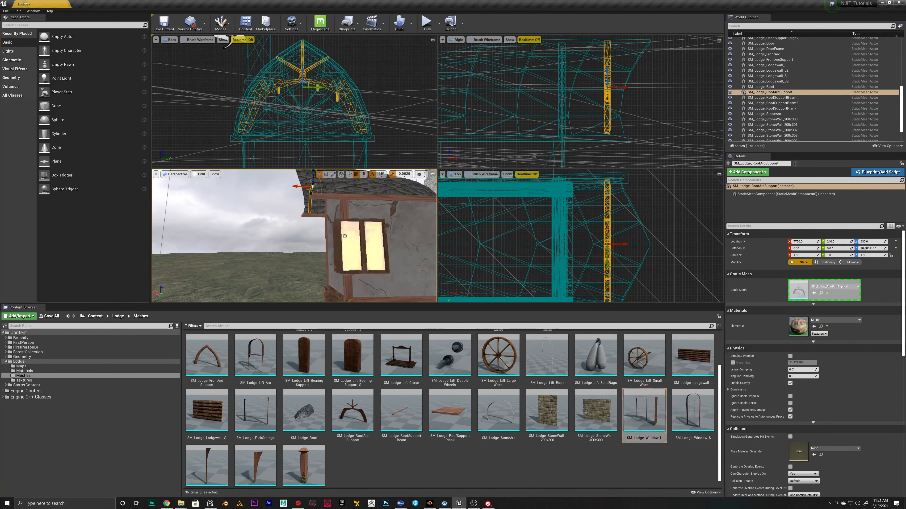
pyautogui.press('a')
pyautogui.moveTo(341, 238)
pyautogui.mouseDown(button='right')
pyautogui.moveTo(360, 237)
pyautogui.moveTo(356, 223)
pyautogui.moveTo(372, 225)
pyautogui.moveTo(337, 230)
pyautogui.moveTo(348, 227)
pyautogui.mouseUp(button='right')
pyautogui.press('e')
pyautogui.press('w')
pyautogui.press('a')
pyautogui.press('d')
pyautogui.press('s')
pyautogui.press('w')
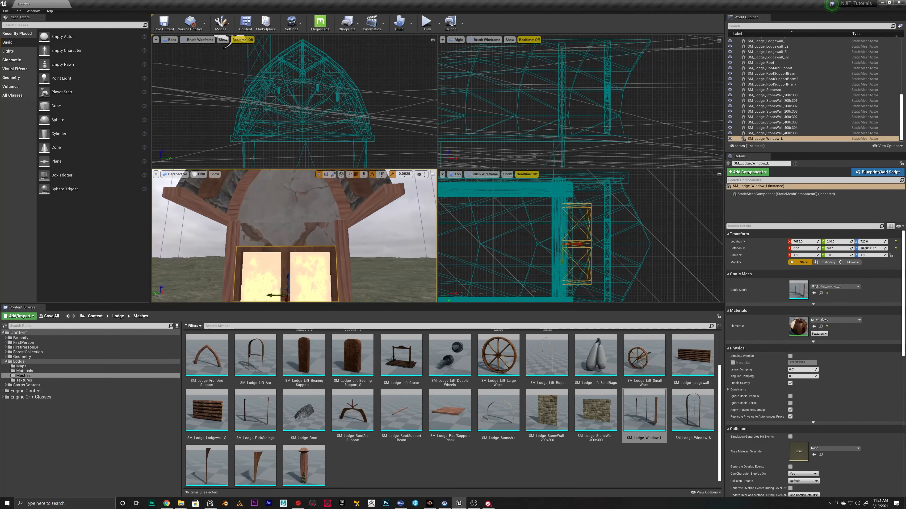
pyautogui.scroll(1, 319, 353)
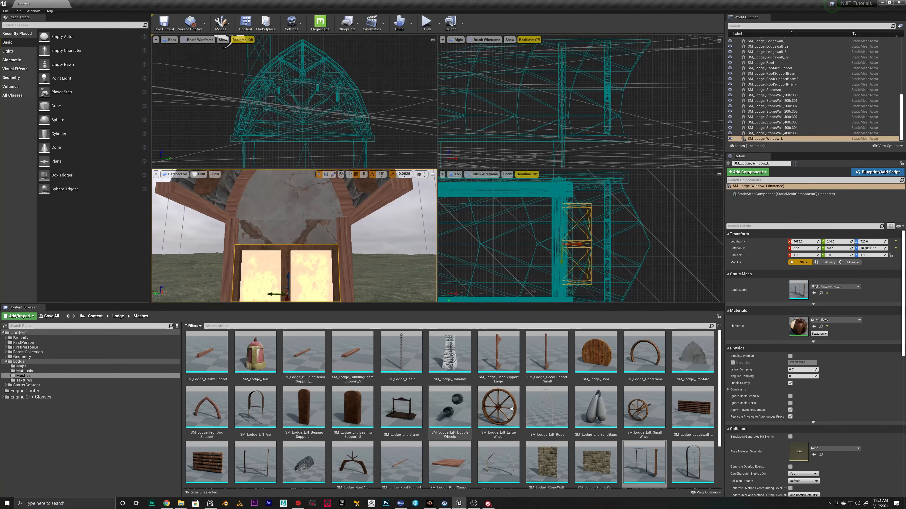
pyautogui.moveTo(309, 357); pyautogui.dragTo(314, 225)
pyautogui.press('Delete')
# Duplicate the short front building beam support and raise the copy to the seam between the front arc and the plaster wall.
pyautogui.moveTo(354, 281)
pyautogui.mouseDown(button='right')
pyautogui.moveTo(356, 296)
pyautogui.moveTo(349, 286)
pyautogui.mouseUp(button='right')
pyautogui.press('s')
pyautogui.press('q')
pyautogui.click(285, 249)
pyautogui.press('e')
pyautogui.moveTo(285, 248); pyautogui.dragTo(286, 259, button='right')
pyautogui.press('w')
pyautogui.keyDown('alt'); pyautogui.moveTo(281, 171); pyautogui.dragTo(281, 153); pyautogui.keyUp('alt')
pyautogui.moveTo(280, 174); pyautogui.dragTo(281, 158, button='right')
pyautogui.moveTo(295, 206); pyautogui.dragTo(296, 194)
pyautogui.press('d')
pyautogui.moveTo(295, 195); pyautogui.dragTo(257, 202, button='right')
pyautogui.click(278, 260)
pyautogui.press('a')
pyautogui.moveTo(278, 261); pyautogui.dragTo(343, 276, button='right')
pyautogui.click(338, 270)
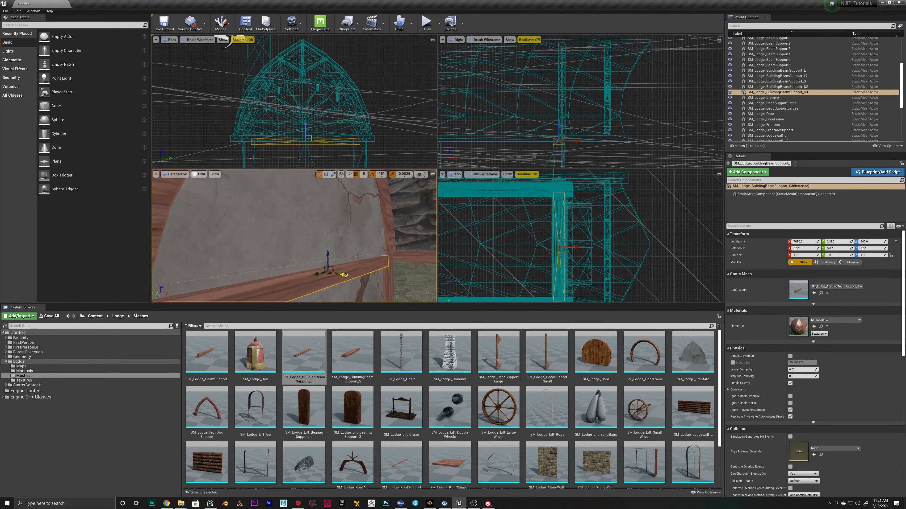
# Set the position snap size to 1 and shift the large window along Y to centre it on the front wall.
pyautogui.click(364, 174)
pyautogui.click(369, 195)
pyautogui.click(413, 280)
pyautogui.press('s')
pyautogui.moveTo(414, 280); pyautogui.dragTo(344, 277, button='right')
pyautogui.press('q')
pyautogui.press('w')
pyautogui.press('s')
pyautogui.scroll(-11, 339, 140)
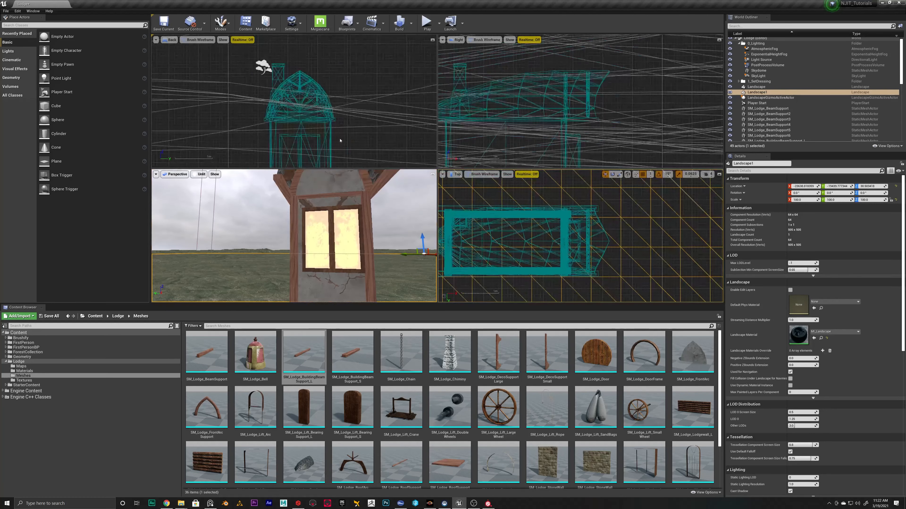
pyautogui.moveTo(307, 124); pyautogui.dragTo(332, 108, button='right')
pyautogui.scroll(6, 330, 104)
pyautogui.press('Escape')
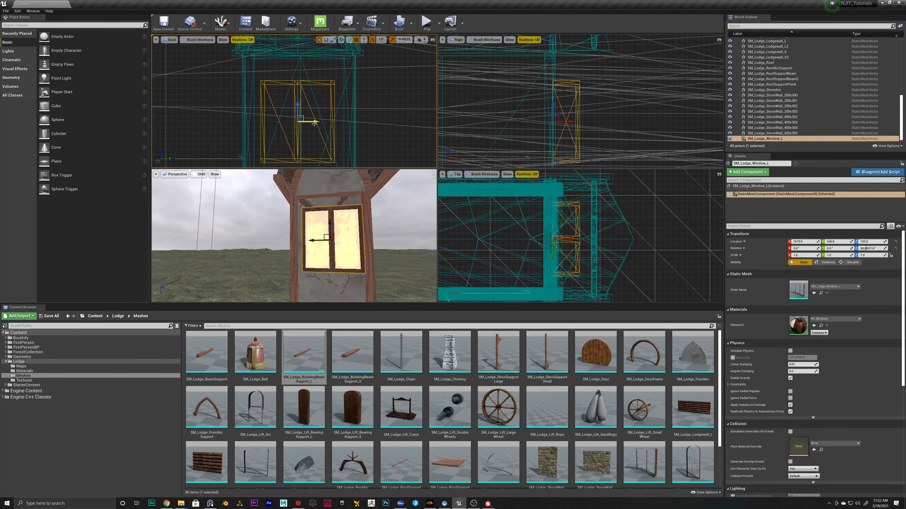
pyautogui.moveTo(316, 121); pyautogui.dragTo(319, 121)
# Add SM_Lodge_Window_Support_S beneath the large window and rotate it 90 degrees about Z to project from the front wall.
pyautogui.press('s')
pyautogui.moveTo(316, 211); pyautogui.dragTo(329, 224, button='right')
pyautogui.moveTo(380, 244); pyautogui.dragTo(380, 243, button='right')
pyautogui.press('q')
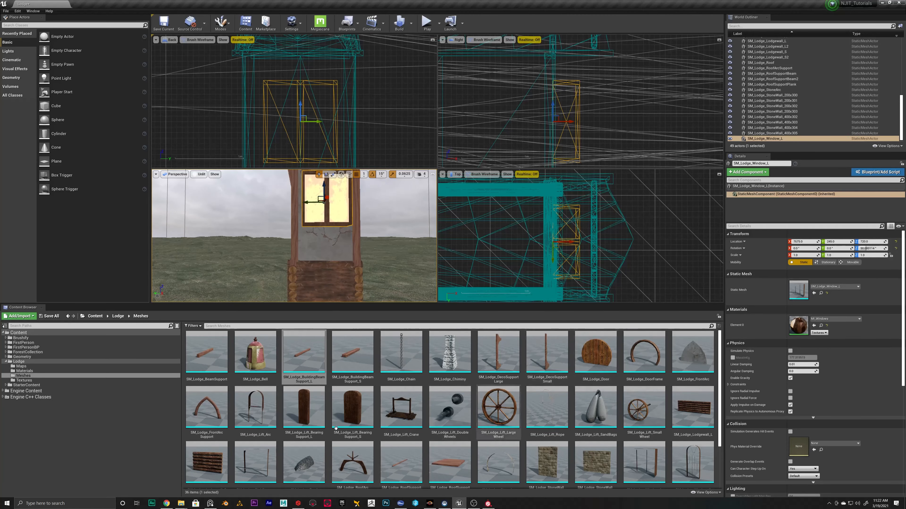
pyautogui.scroll(-3, 356, 424)
pyautogui.moveTo(265, 465); pyautogui.dragTo(317, 256)
pyautogui.press('e')
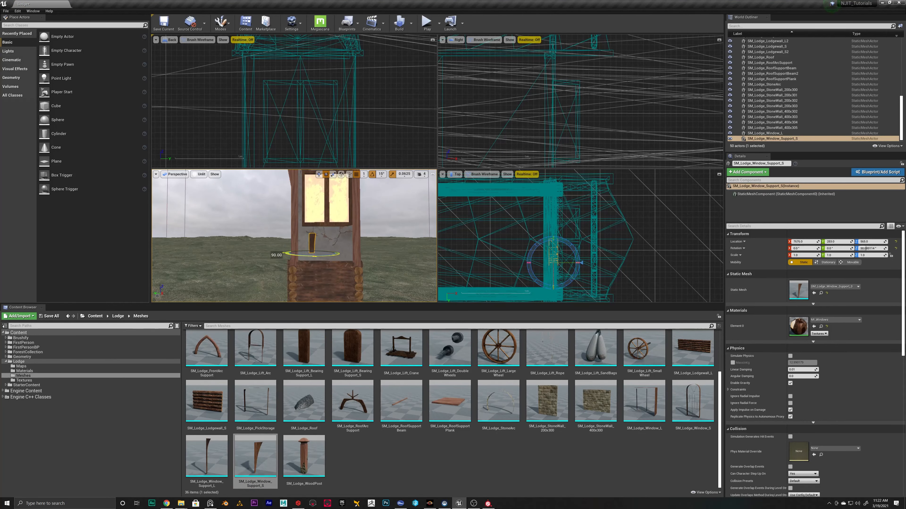
pyautogui.press('w')
pyautogui.moveTo(331, 128); pyautogui.dragTo(332, 117, button='right')
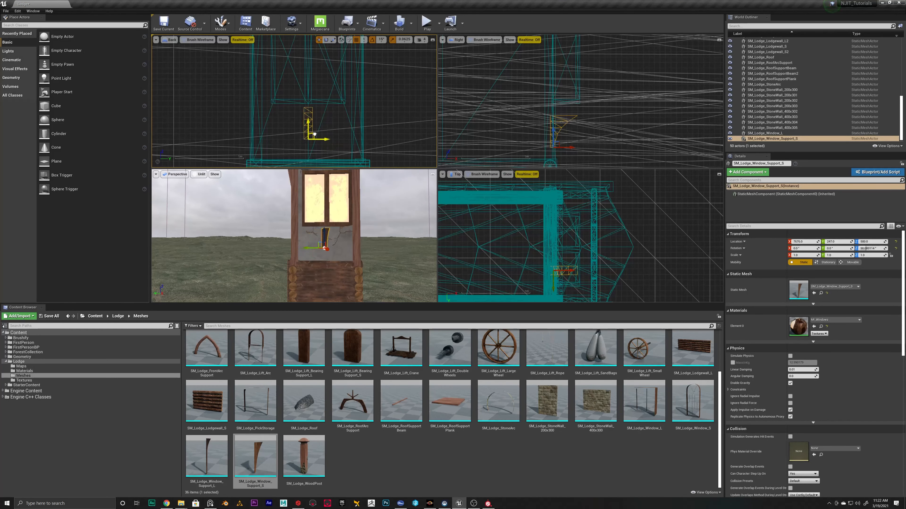
# Try a duplicate small window support beside the first, delete it, and centre the original beneath the window.
pyautogui.keyDown('alt'); pyautogui.moveTo(296, 131); pyautogui.dragTo(341, 131); pyautogui.keyUp('alt')
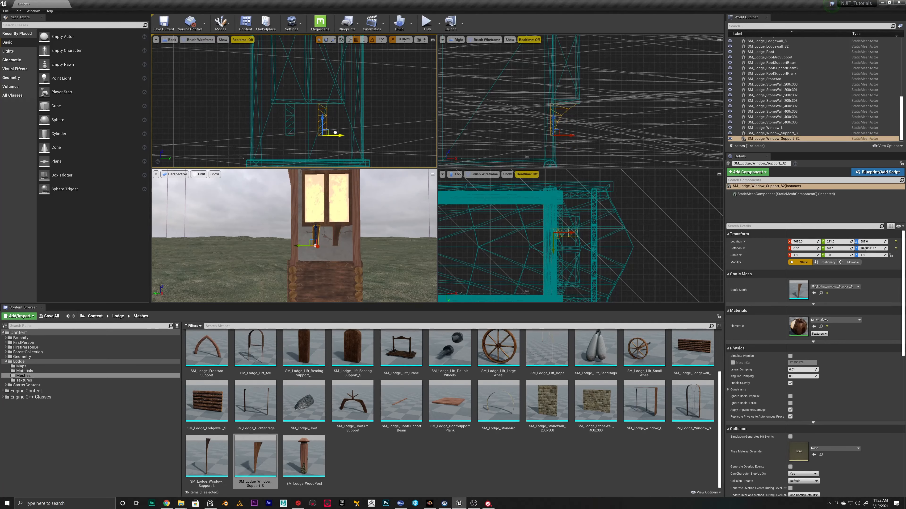
pyautogui.click(292, 117)
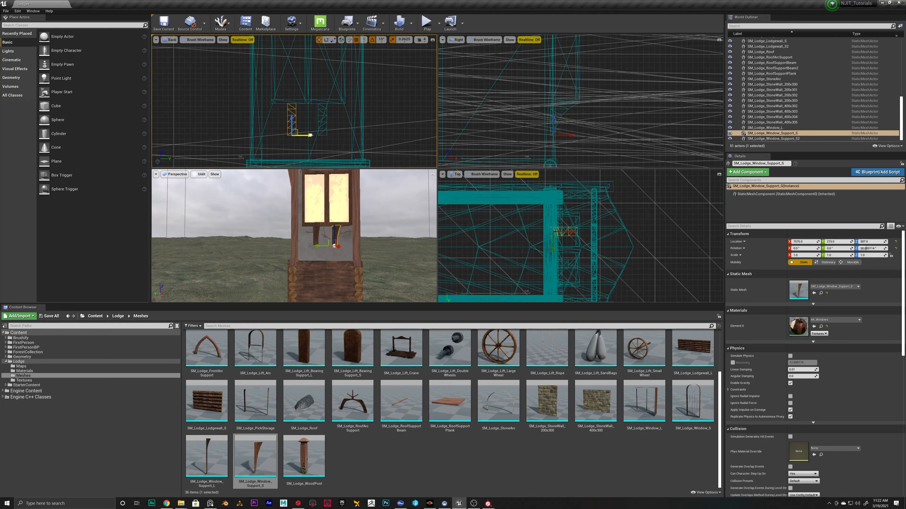
pyautogui.click(321, 125)
pyautogui.click(323, 125)
pyautogui.moveTo(342, 136); pyautogui.dragTo(338, 136)
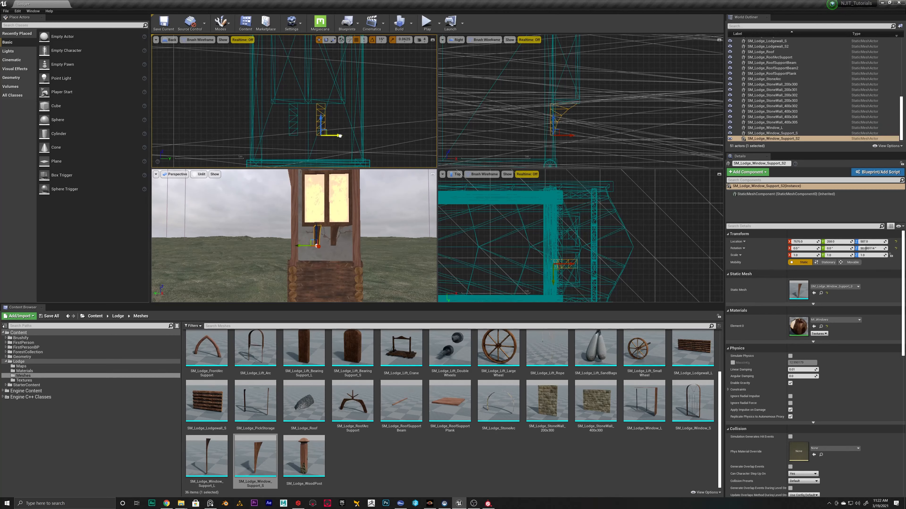
pyautogui.press('Delete')
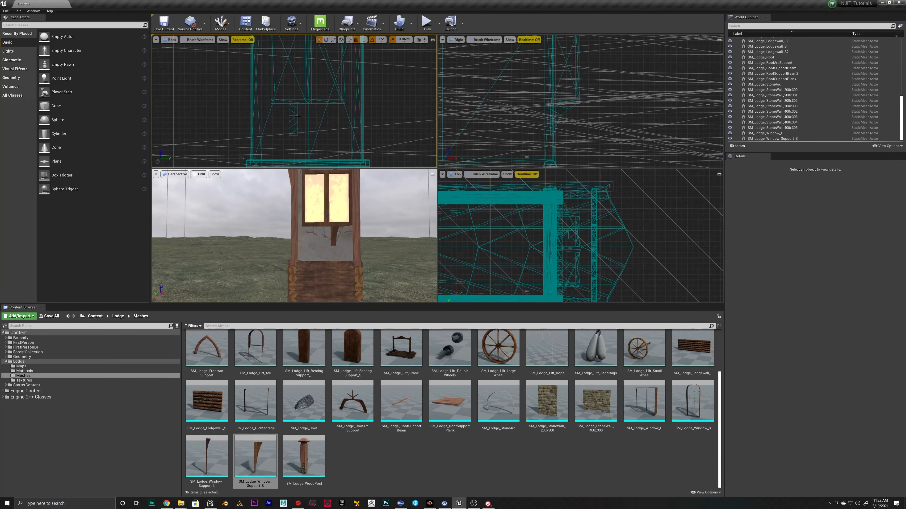
pyautogui.click(298, 116)
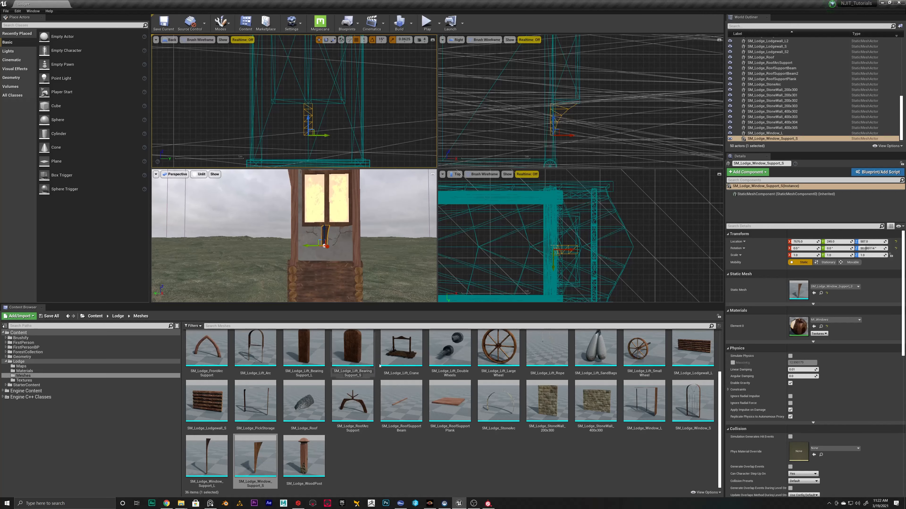
pyautogui.moveTo(207, 456); pyautogui.dragTo(326, 144)
pyautogui.press('e')
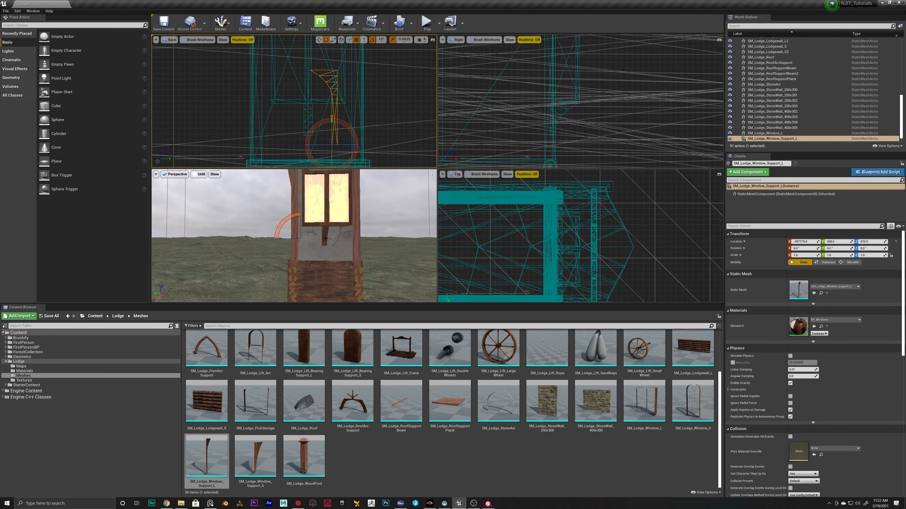
pyautogui.moveTo(325, 238); pyautogui.dragTo(313, 217, button='right')
pyautogui.press('Delete')
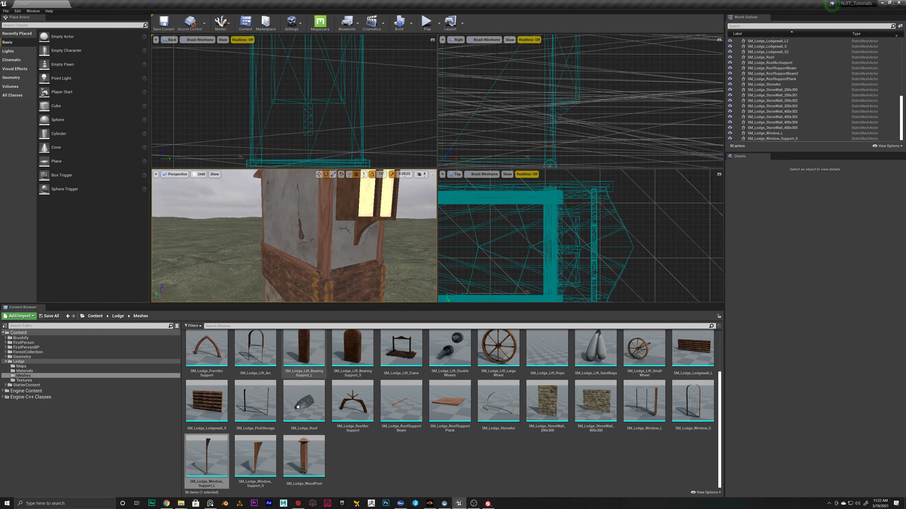
# Add SM_Lodge_Window_Support_L, turn it outward from the front wall and stand it on the log storey beneath one side of the window.
pyautogui.moveTo(375, 122); pyautogui.dragTo(382, 128, button='right')
pyautogui.moveTo(351, 221); pyautogui.dragTo(358, 243, button='right')
pyautogui.moveTo(207, 457); pyautogui.dragTo(330, 264)
pyautogui.press('w')
pyautogui.moveTo(311, 238); pyautogui.dragTo(299, 252, button='right')
pyautogui.moveTo(279, 254); pyautogui.dragTo(279, 254)
pyautogui.moveTo(336, 147); pyautogui.dragTo(336, 166)
pyautogui.moveTo(286, 265)
pyautogui.mouseDown(button='right')
pyautogui.moveTo(285, 250)
pyautogui.moveTo(285, 265)
pyautogui.mouseUp(button='right')
pyautogui.moveTo(275, 247); pyautogui.dragTo(275, 232)
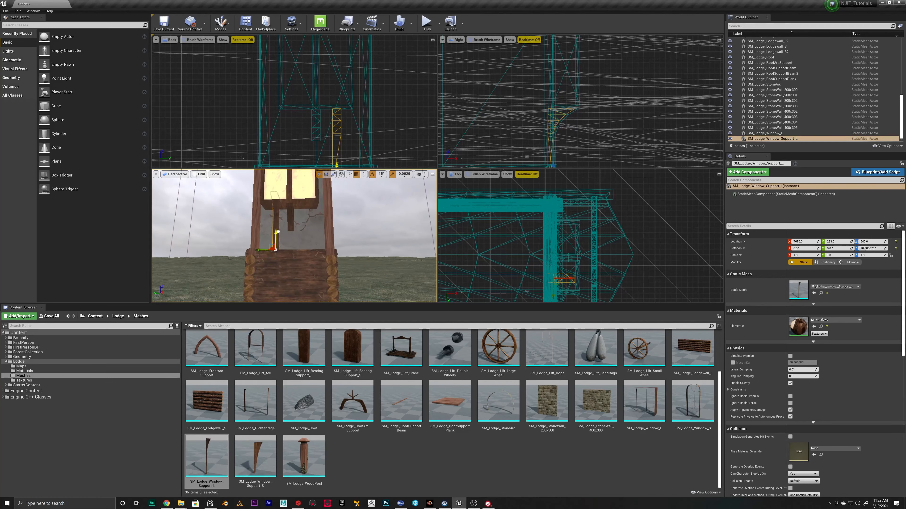
# Raise the large window higher on the front plaster wall.
pyautogui.moveTo(337, 100); pyautogui.dragTo(336, 79, button='right')
pyautogui.moveTo(337, 130); pyautogui.dragTo(338, 168, button='right')
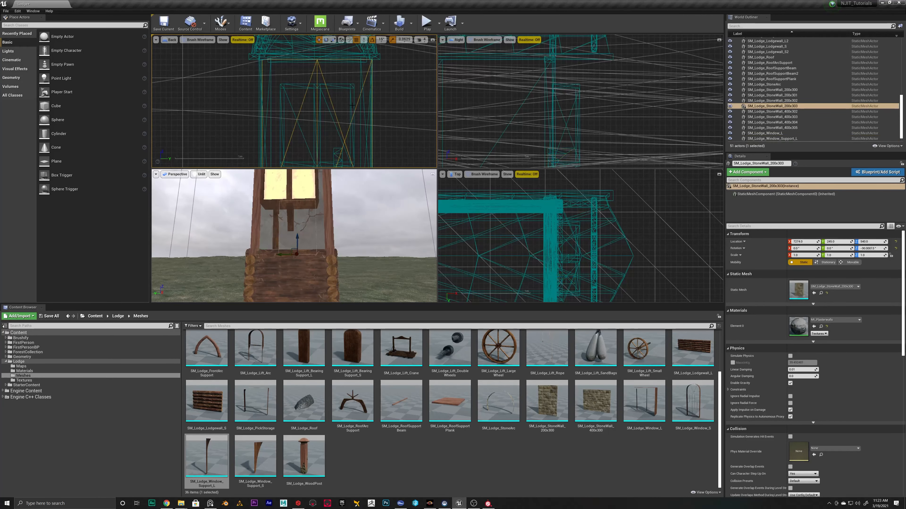
pyautogui.click(349, 112)
pyautogui.moveTo(318, 106); pyautogui.dragTo(319, 88)
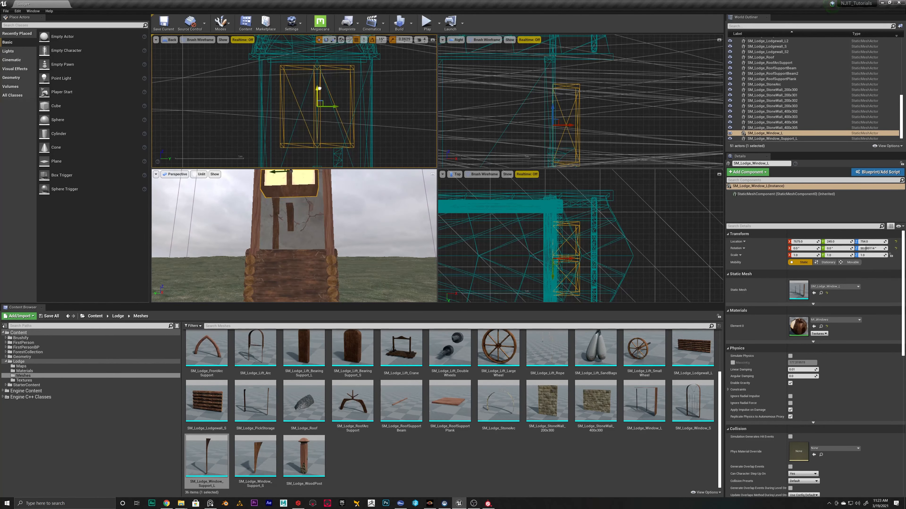
# Raise the small window support so it meets the underside of the large front window.
pyautogui.moveTo(358, 152); pyautogui.dragTo(366, 131, button='right')
pyautogui.click(324, 156)
pyautogui.moveTo(325, 156); pyautogui.dragTo(326, 134)
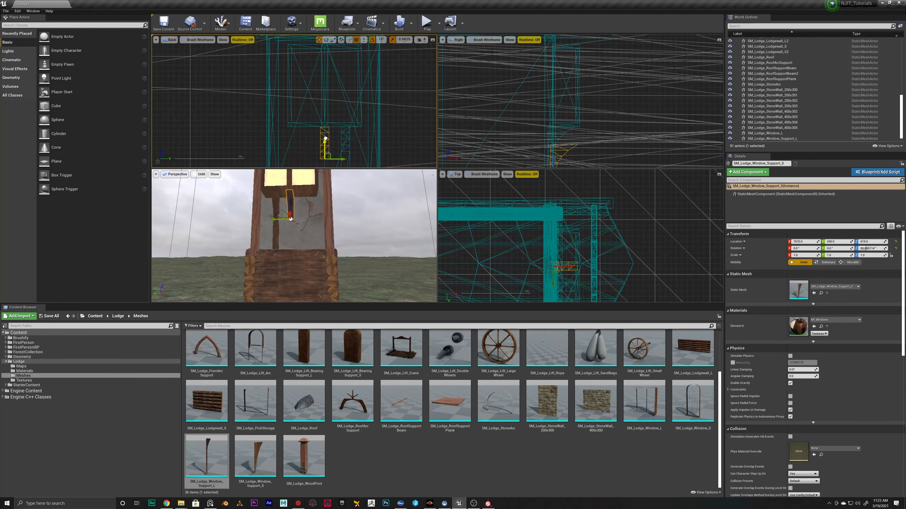
# Duplicate the large window support across to the opposite side beneath the large window, standing on the log storey.
pyautogui.click(345, 143)
pyautogui.moveTo(335, 137); pyautogui.dragTo(309, 102, button='right')
pyautogui.moveTo(348, 164); pyautogui.dragTo(343, 127, button='right')
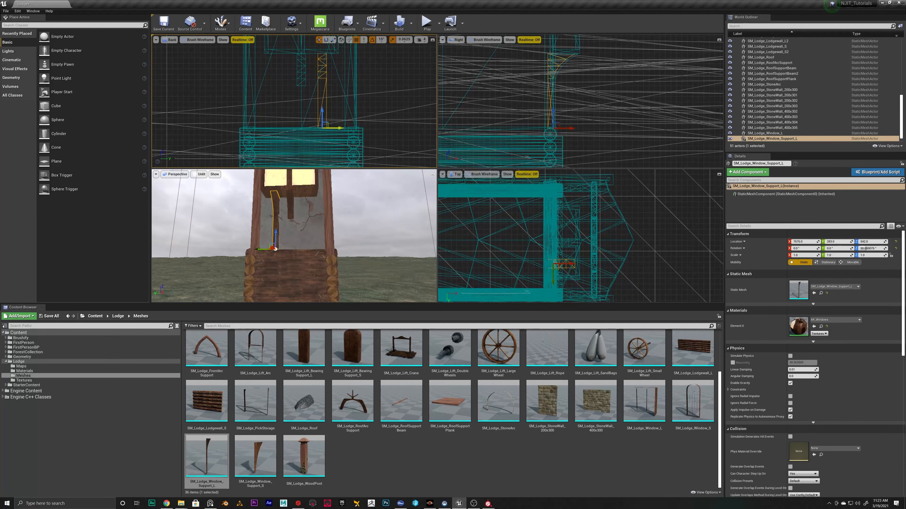
pyautogui.moveTo(340, 128); pyautogui.dragTo(295, 126)
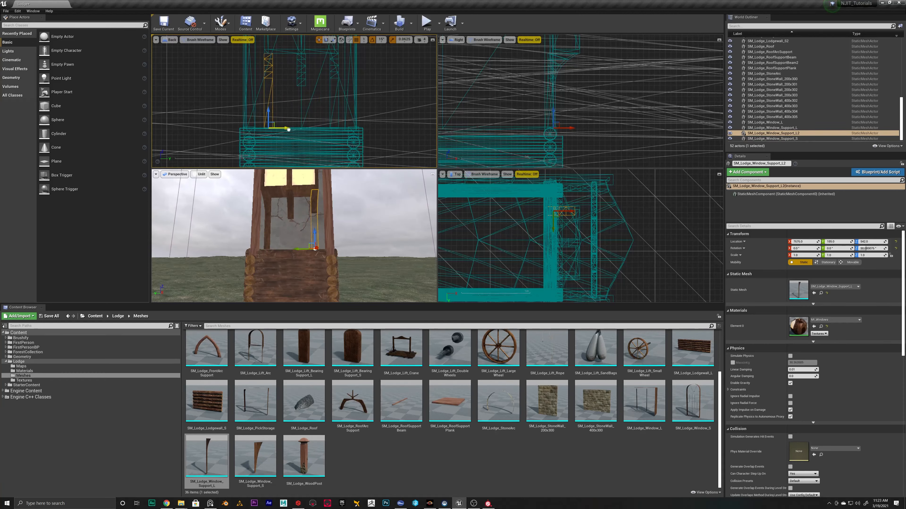
pyautogui.moveTo(314, 184); pyautogui.dragTo(290, 204, button='right')
pyautogui.keyDown('ctrl'); pyautogui.click(300, 209); pyautogui.keyUp('ctrl')
pyautogui.click(265, 218)
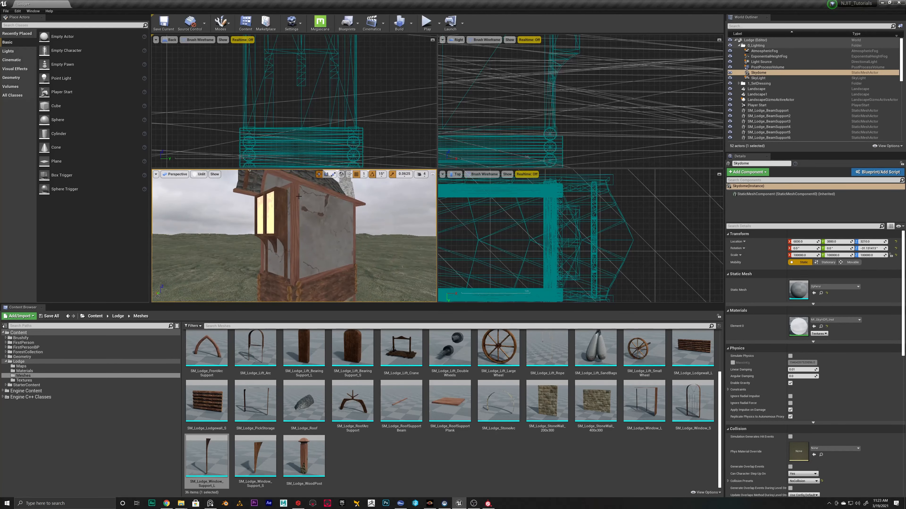
# Add SM_Lodge_Window_S to the stone side wall of the ground storey and seat it against the wall surface.
pyautogui.moveTo(376, 230)
pyautogui.mouseDown(button='right')
pyautogui.moveTo(372, 241)
pyautogui.moveTo(376, 230)
pyautogui.mouseUp(button='right')
pyautogui.moveTo(693, 403); pyautogui.dragTo(361, 217)
pyautogui.press('e')
pyautogui.moveTo(369, 217); pyautogui.dragTo(370, 217)
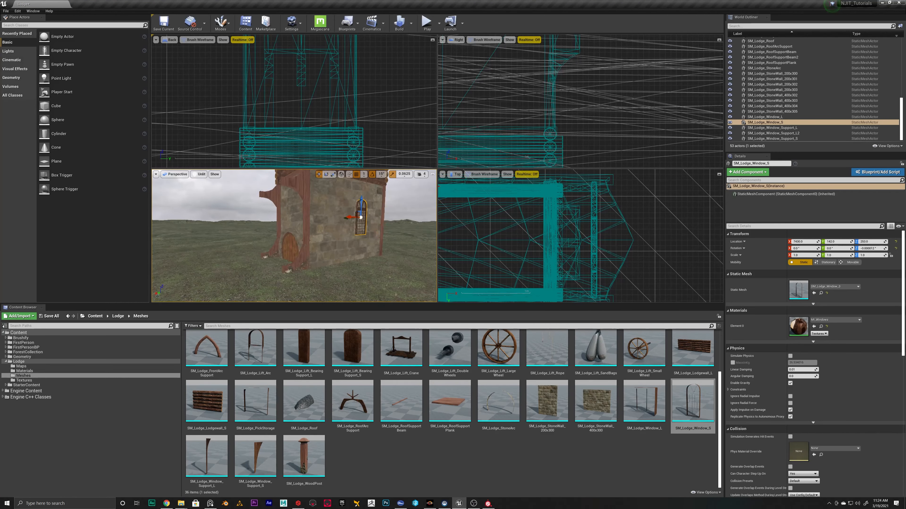
pyautogui.press('f')
pyautogui.moveTo(324, 246); pyautogui.dragTo(326, 247)
# Raise the small arched window on the stone side wall and duplicate it alongside to make a pair.
pyautogui.moveTo(326, 247); pyautogui.dragTo(263, 239, button='right')
pyautogui.press('s')
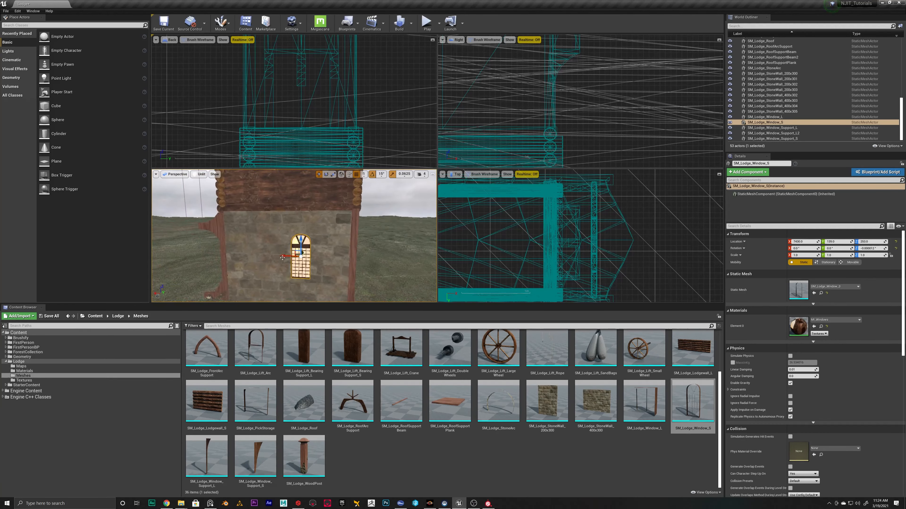
pyautogui.moveTo(284, 258)
pyautogui.mouseDown()
pyautogui.moveTo(313, 258)
pyautogui.moveTo(275, 248)
pyautogui.mouseUp()
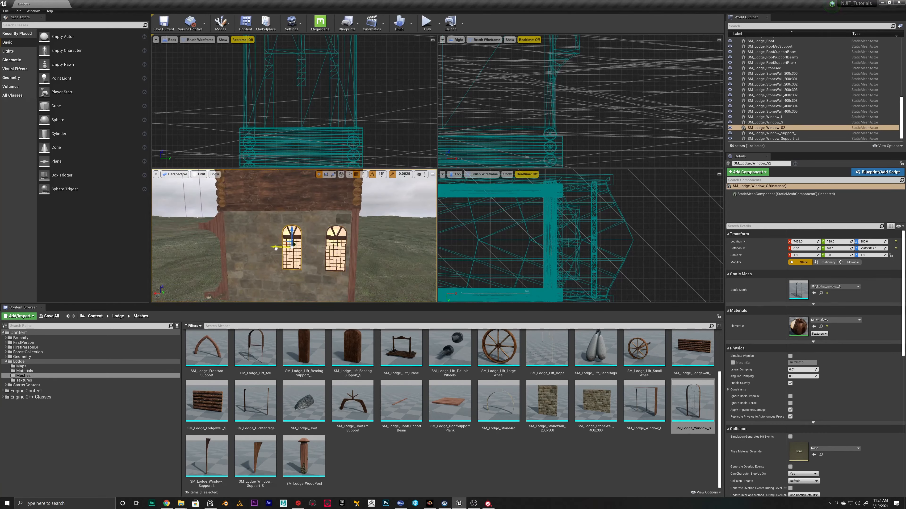
# Add SM_Lodge_Lift_Arc, raise it to the upper plaster side wall near the front corner, and adjust its depth against the wall.
pyautogui.scroll(4, 453, 455)
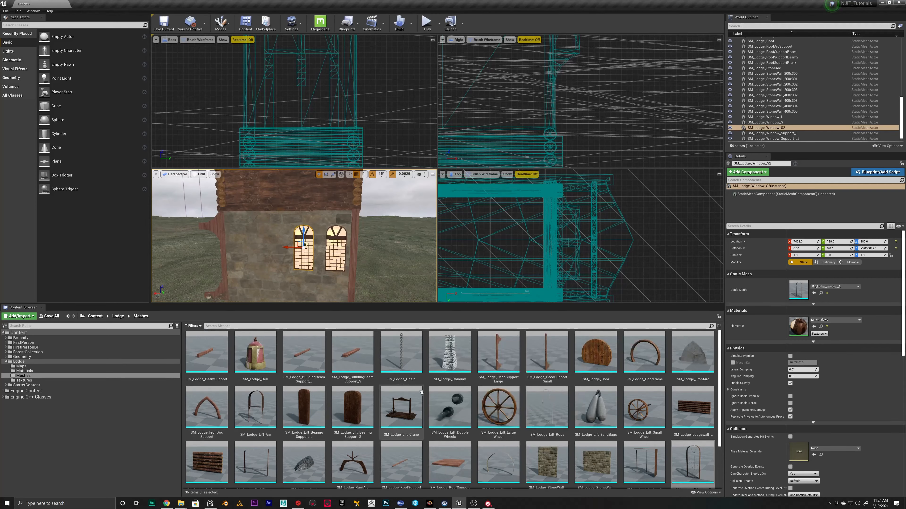
pyautogui.scroll(-4, 419, 417)
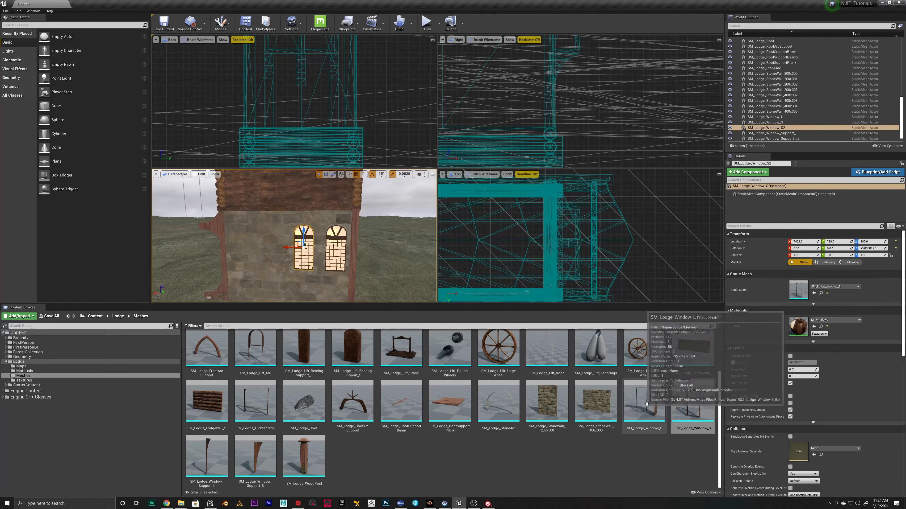
pyautogui.scroll(2, 404, 403)
pyautogui.scroll(1, 499, 405)
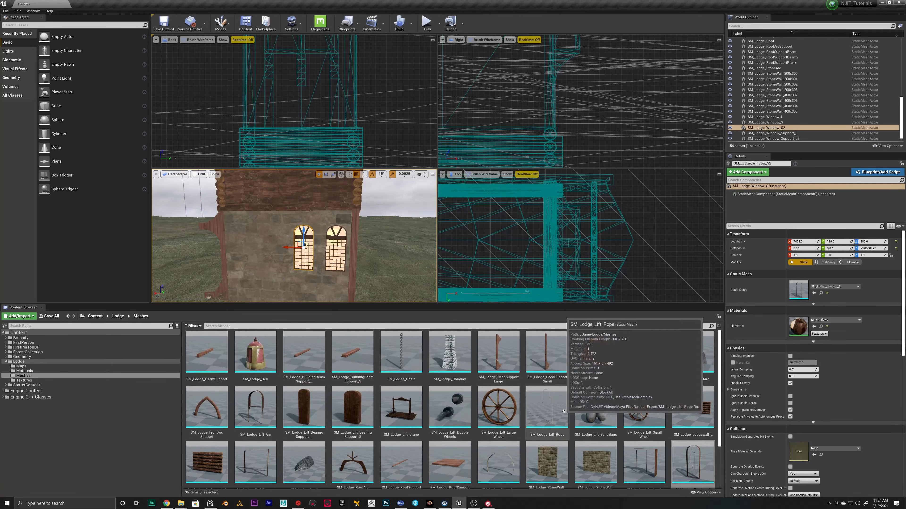
pyautogui.moveTo(247, 402); pyautogui.dragTo(289, 242)
pyautogui.moveTo(290, 243); pyautogui.dragTo(289, 232, button='right')
pyautogui.moveTo(280, 260); pyautogui.dragTo(280, 199)
pyautogui.moveTo(280, 199); pyautogui.dragTo(248, 255, button='right')
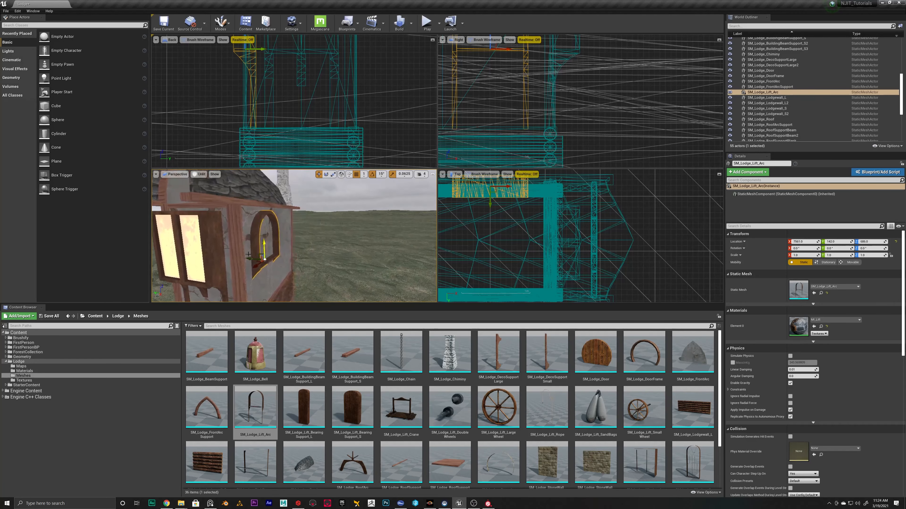
pyautogui.moveTo(256, 261); pyautogui.dragTo(263, 261)
pyautogui.moveTo(263, 261)
pyautogui.mouseDown(button='right')
pyautogui.moveTo(282, 262)
pyautogui.moveTo(265, 250)
pyautogui.mouseUp(button='right')
# Duplicate both small arched windows from the stone storey straight up onto the plaster side wall beside the lift arc.
pyautogui.click(375, 264)
pyautogui.moveTo(374, 264)
pyautogui.mouseDown(button='right')
pyautogui.moveTo(342, 256)
pyautogui.moveTo(358, 253)
pyautogui.moveTo(367, 267)
pyautogui.mouseUp(button='right')
pyautogui.click(358, 246)
pyautogui.click(353, 242)
pyautogui.click(370, 281)
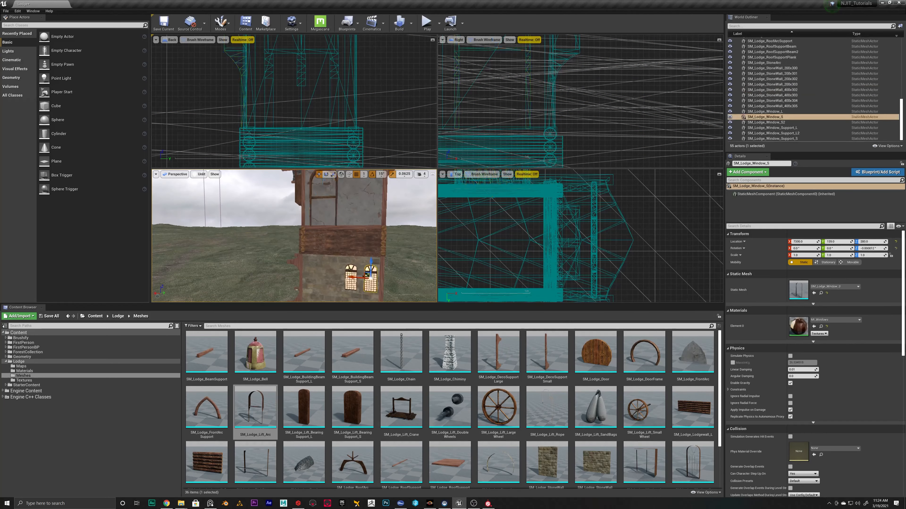
pyautogui.keyDown('ctrl'); pyautogui.click(351, 271); pyautogui.keyUp('ctrl')
pyautogui.keyDown('alt'); pyautogui.moveTo(351, 261); pyautogui.dragTo(351, 179); pyautogui.keyUp('alt')
pyautogui.moveTo(351, 179); pyautogui.dragTo(351, 196, button='right')
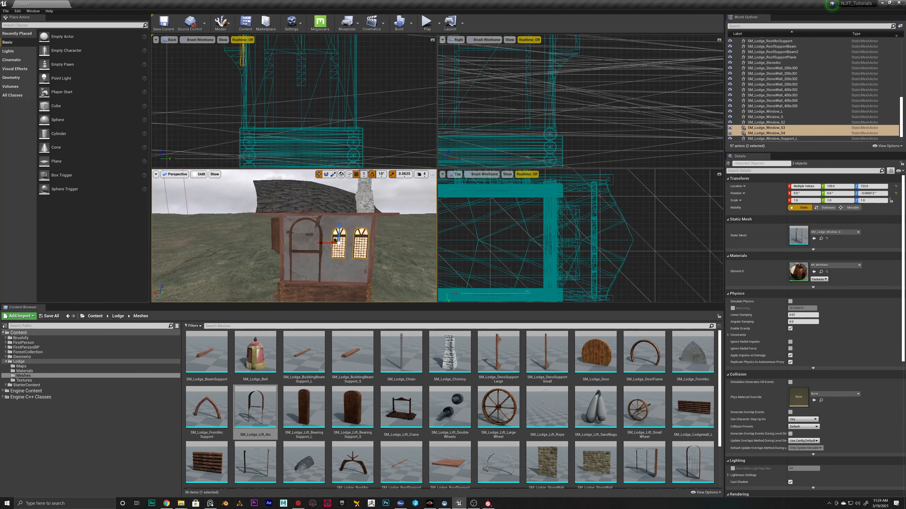
# Maximise the perspective viewport and bring the stone side wall with its pair of arched windows into close view.
pyautogui.click(384, 256)
pyautogui.moveTo(384, 257)
pyautogui.mouseDown(button='right')
pyautogui.moveTo(371, 266)
pyautogui.moveTo(376, 254)
pyautogui.moveTo(370, 259)
pyautogui.mouseUp(button='right')
pyautogui.click(433, 174)
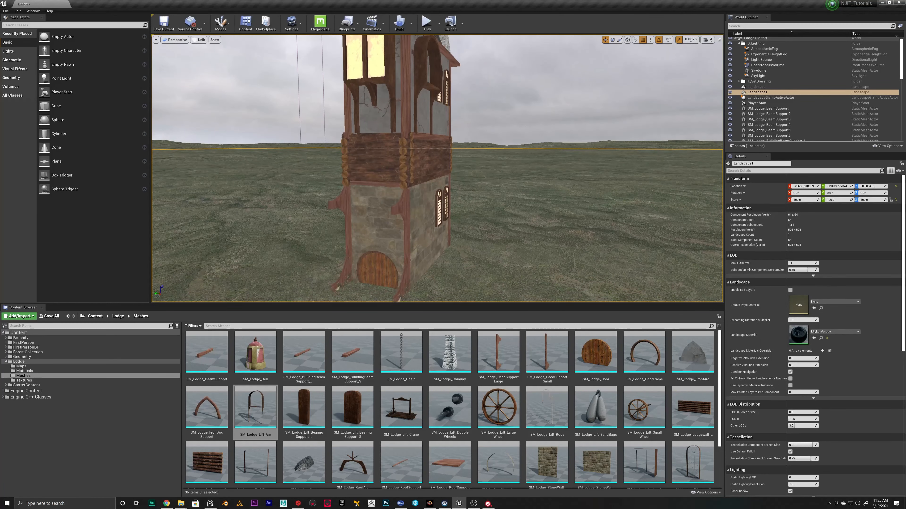
pyautogui.moveTo(498, 256); pyautogui.dragTo(455, 314, button='right')
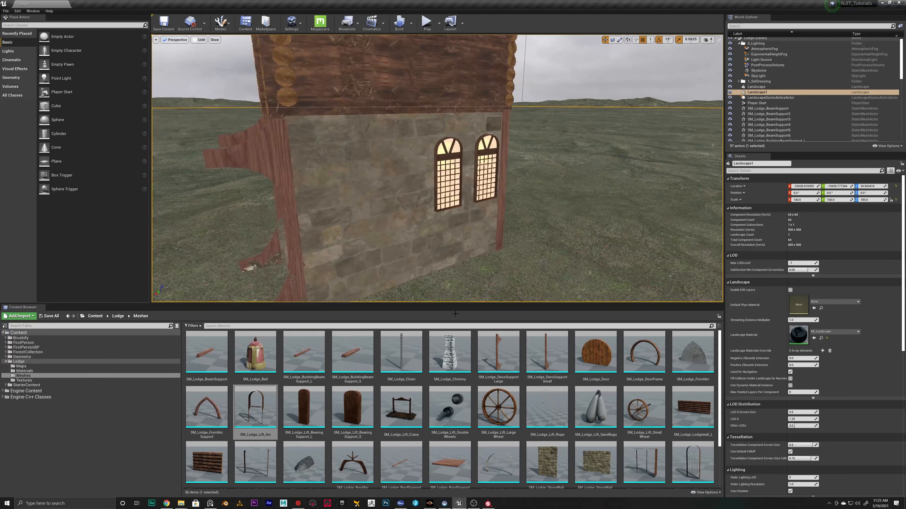
pyautogui.scroll(-2, 396, 437)
pyautogui.scroll(2, 445, 421)
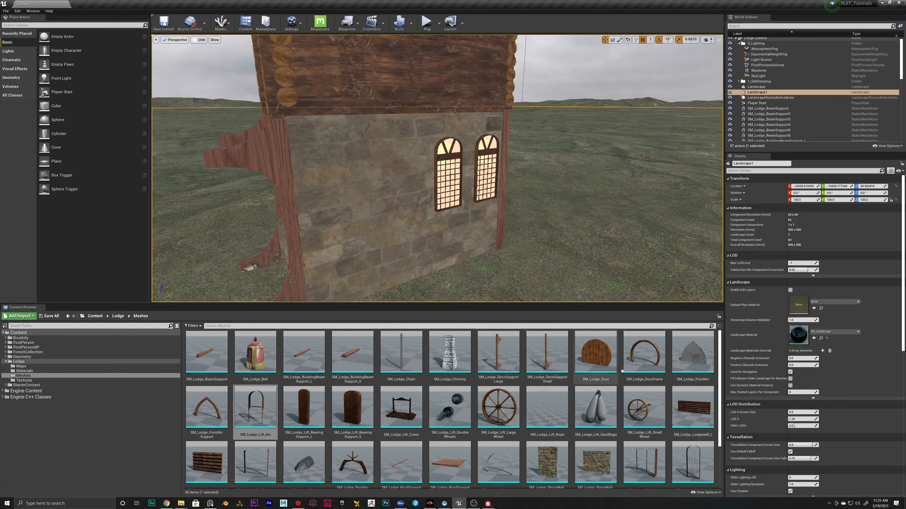
# Place the SM_Lodge_PickStorage mesh against the stone side wall, just around the corner from the door.
pyautogui.scroll(-2, 490, 402)
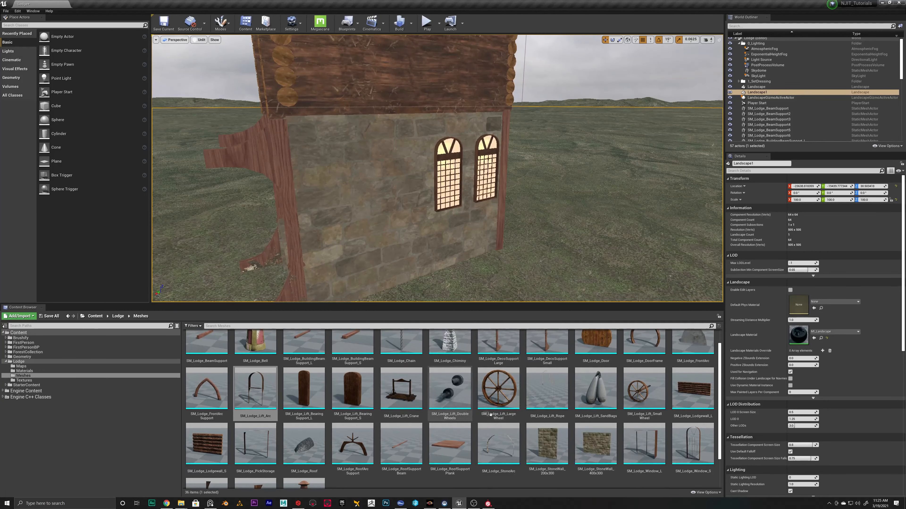
pyautogui.moveTo(255, 416); pyautogui.dragTo(342, 301)
pyautogui.moveTo(345, 298); pyautogui.dragTo(374, 296, button='right')
pyautogui.moveTo(439, 256); pyautogui.dragTo(428, 255)
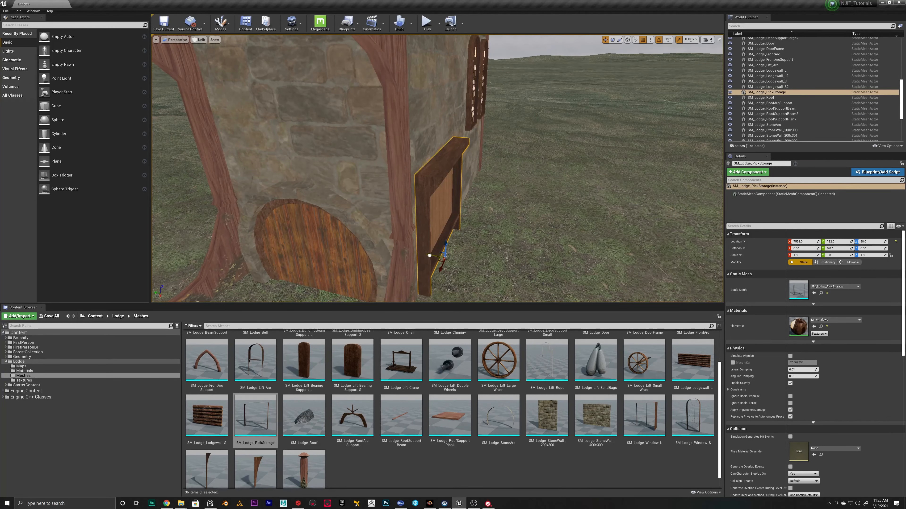
pyautogui.moveTo(429, 256); pyautogui.dragTo(360, 264, button='right')
pyautogui.click(351, 266)
# Place SM_Lodge_DecoSupportSmall at the tower's base and fit it against the corner beam next to the pick storage.
pyautogui.scroll(-2, 436, 427)
pyautogui.scroll(2, 624, 412)
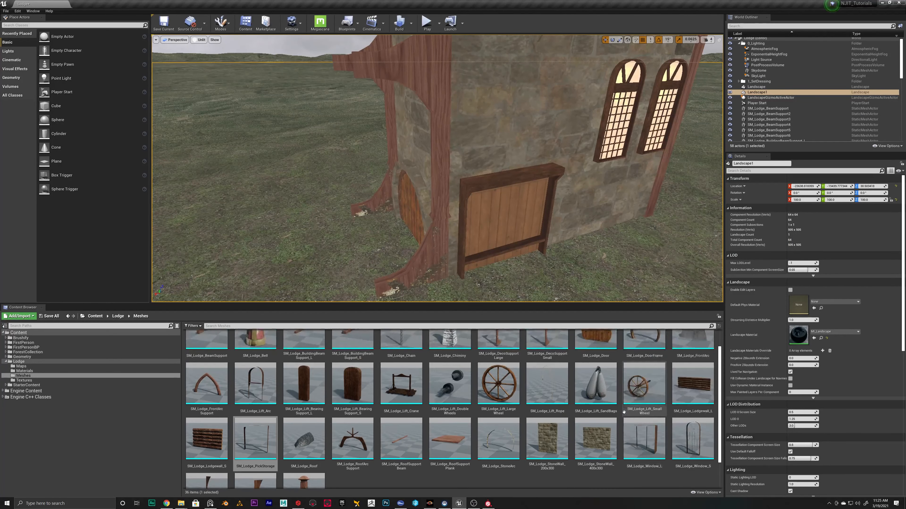
pyautogui.moveTo(547, 353); pyautogui.dragTo(450, 281)
pyautogui.moveTo(450, 281); pyautogui.dragTo(494, 274, button='right')
pyautogui.moveTo(444, 229); pyautogui.dragTo(432, 226)
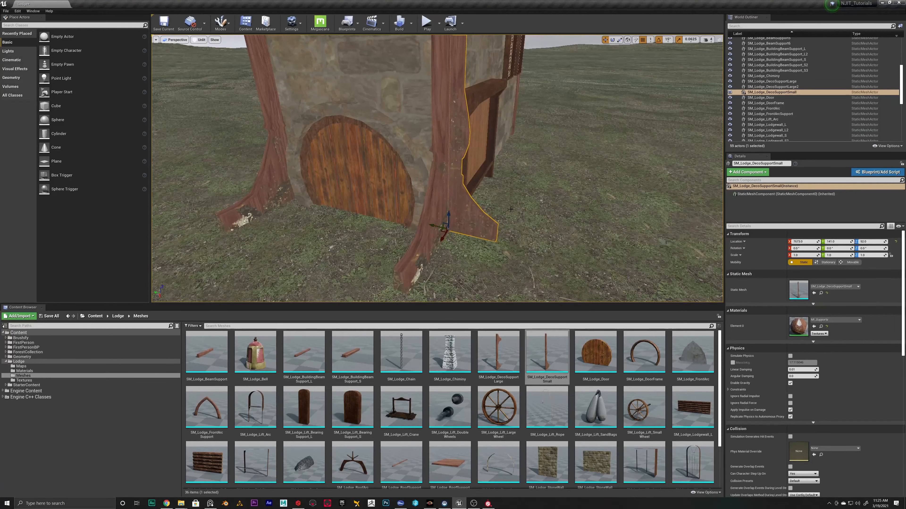
pyautogui.click(510, 209)
pyautogui.moveTo(510, 209); pyautogui.dragTo(464, 243, button='right')
pyautogui.click(466, 214)
pyautogui.moveTo(443, 243); pyautogui.dragTo(446, 244)
pyautogui.moveTo(446, 244); pyautogui.dragTo(499, 239, button='right')
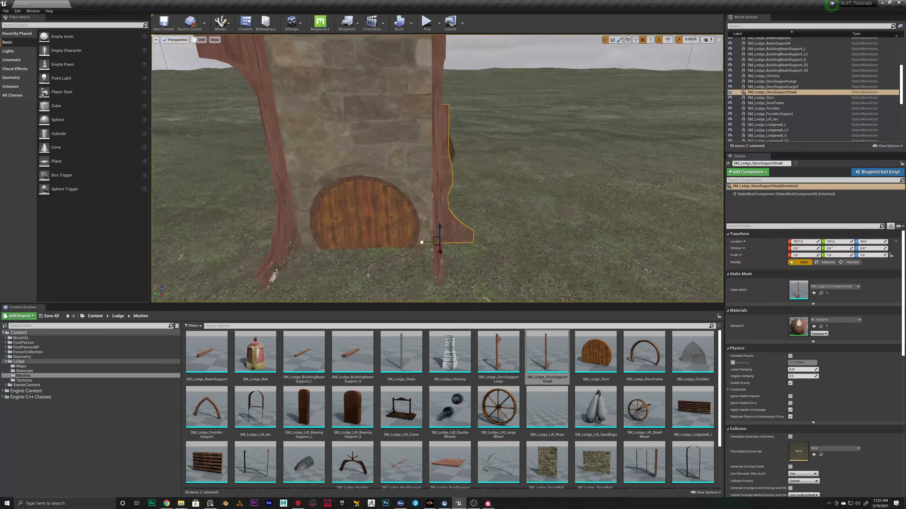
# Duplicate the small deco support to the opposite side of the door.
pyautogui.keyDown('alt'); pyautogui.moveTo(422, 243); pyautogui.dragTo(255, 244); pyautogui.keyUp('alt')
pyautogui.moveTo(256, 244); pyautogui.dragTo(299, 242, button='right')
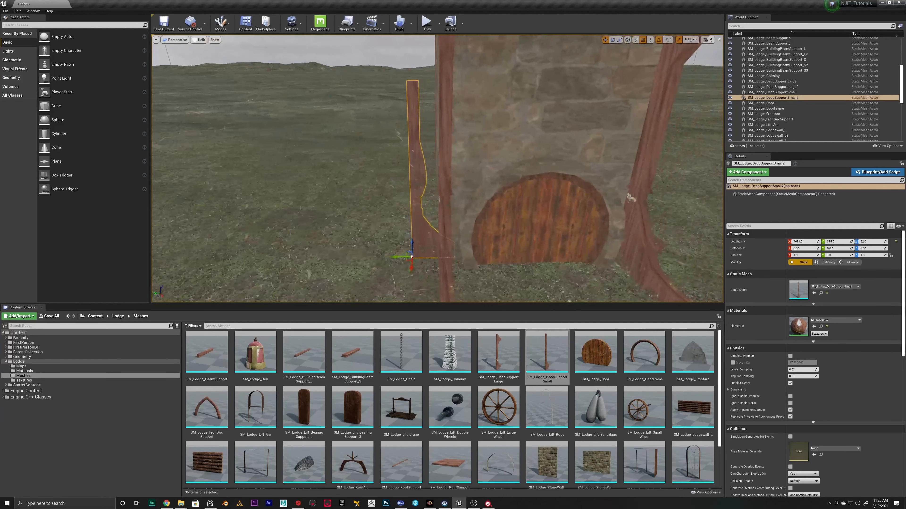
pyautogui.moveTo(364, 258); pyautogui.dragTo(364, 258, button='right')
pyautogui.press('e')
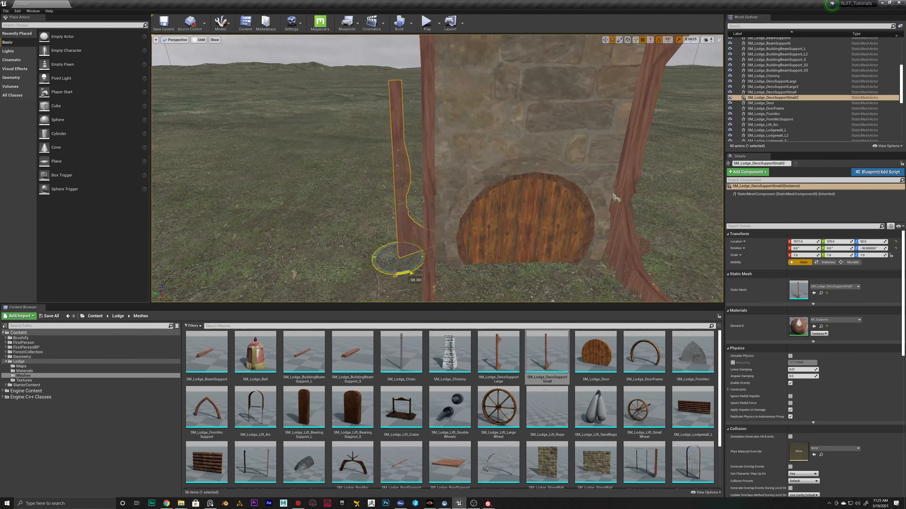
pyautogui.hotkey('ctrl', 'z')
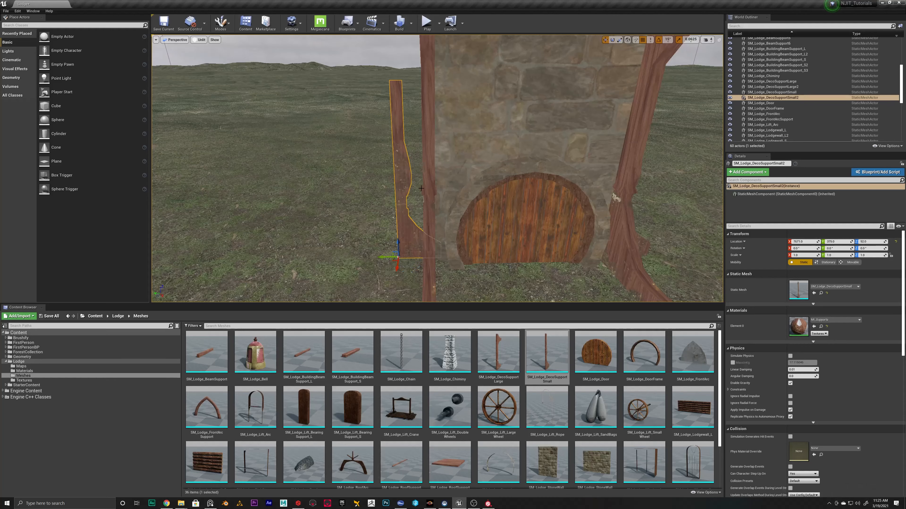
# Mirror the duplicated support by setting its Y scale to -1 and move it against the tower's corner beam.
pyautogui.click(834, 256)
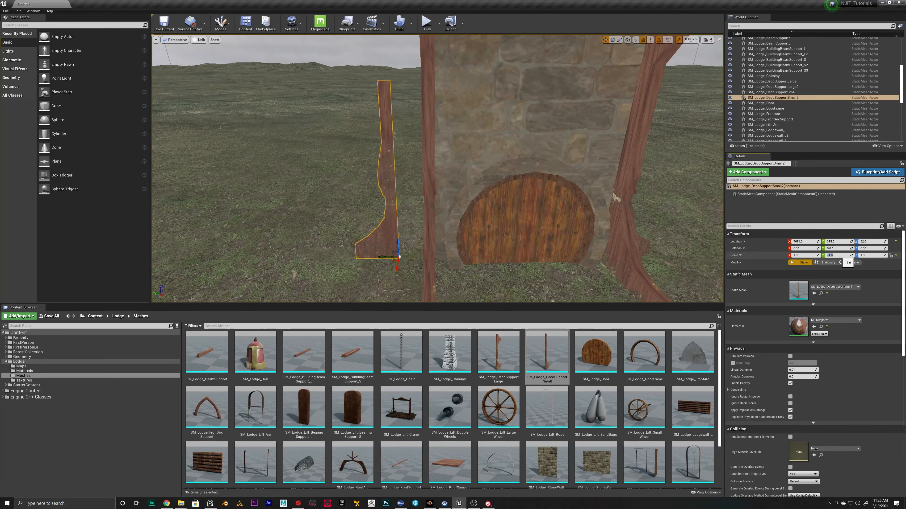
pyautogui.moveTo(384, 257); pyautogui.dragTo(413, 256)
pyautogui.moveTo(413, 257); pyautogui.dragTo(478, 182, button='right')
pyautogui.click(474, 247)
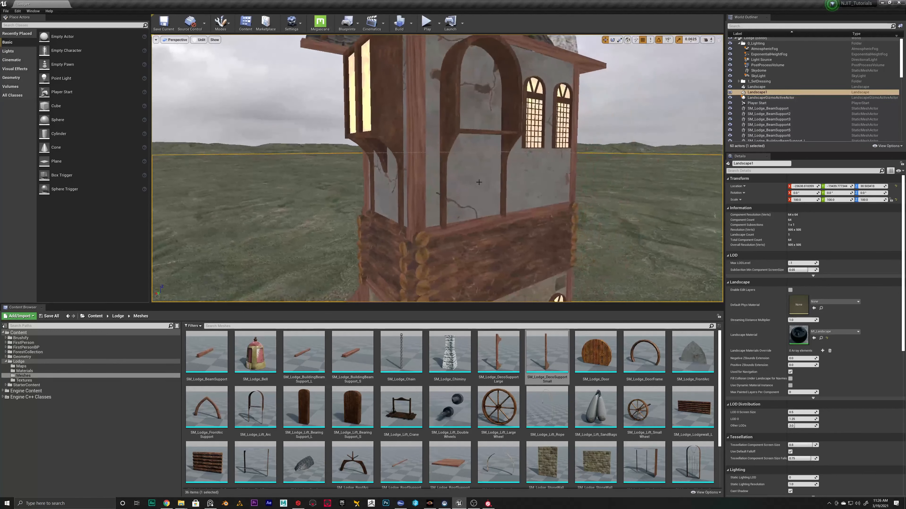
# Place SM_Lodge_Lift_SmallWheel inside the upper wall's wooden arch and adjust its position against the wall.
pyautogui.moveTo(517, 214); pyautogui.dragTo(517, 222, button='right')
pyautogui.moveTo(644, 407); pyautogui.dragTo(464, 200)
pyautogui.moveTo(464, 201); pyautogui.dragTo(482, 209, button='right')
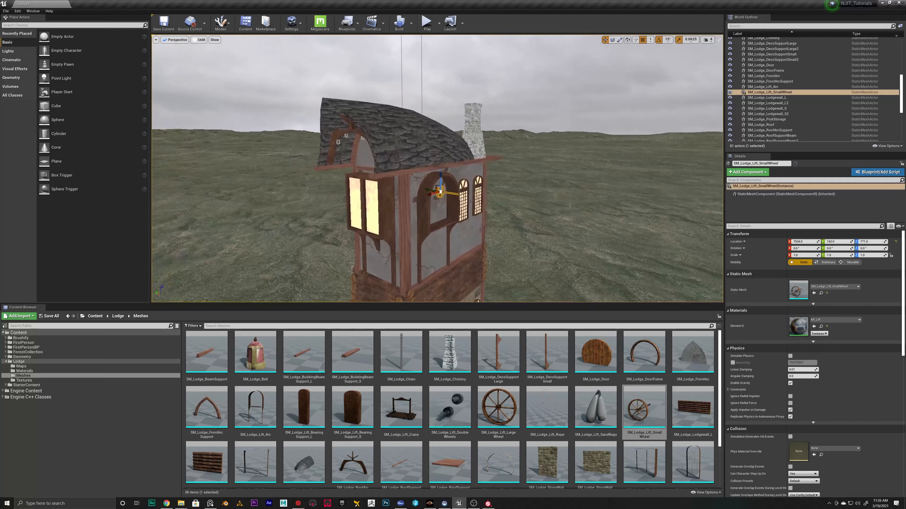
pyautogui.press('f')
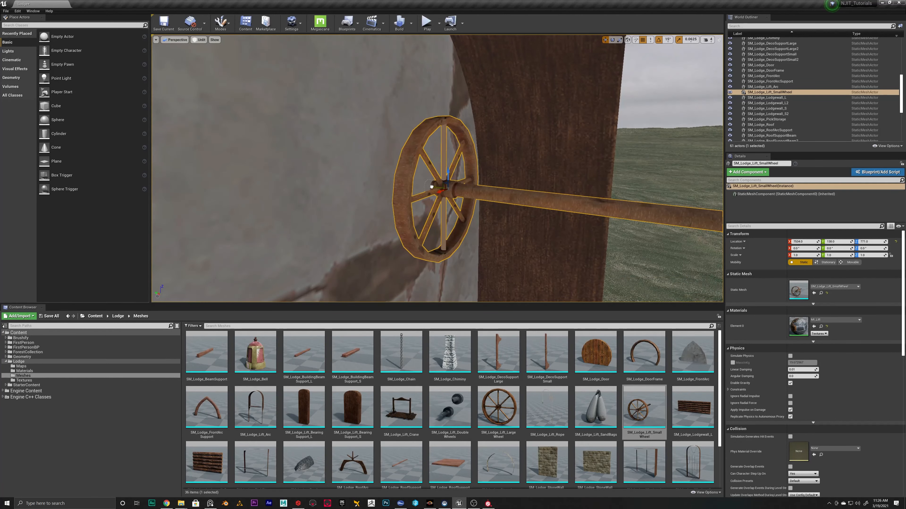
pyautogui.moveTo(432, 187); pyautogui.dragTo(441, 188)
pyautogui.moveTo(446, 192)
pyautogui.mouseDown(button='right')
pyautogui.moveTo(460, 192)
pyautogui.moveTo(443, 199)
pyautogui.mouseUp(button='right')
# Place SM_Lodge_Lift_LargeWheel in front of the arch and fit it onto the end of the small wheel's axle.
pyautogui.moveTo(498, 409); pyautogui.dragTo(414, 211)
pyautogui.moveTo(413, 210); pyautogui.dragTo(421, 210, button='right')
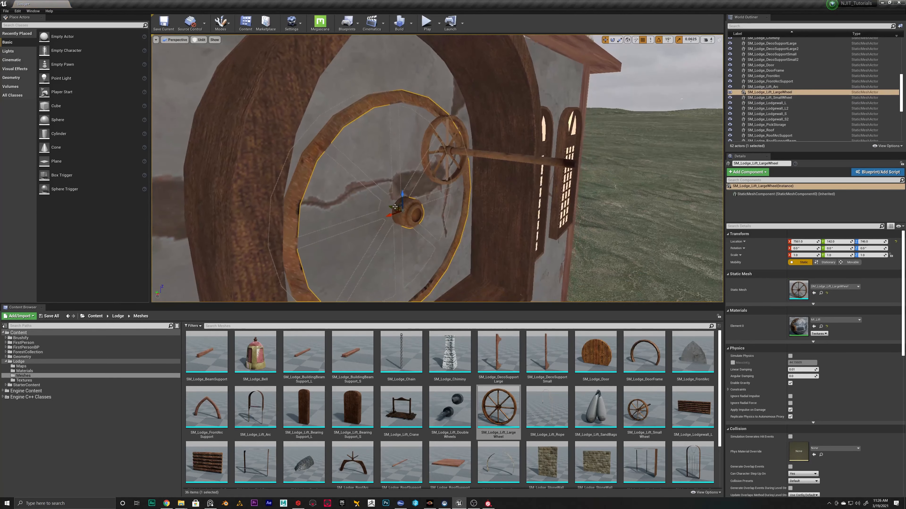
pyautogui.moveTo(499, 186); pyautogui.dragTo(527, 178, button='right')
pyautogui.moveTo(567, 197); pyautogui.dragTo(511, 195)
pyautogui.moveTo(498, 187); pyautogui.dragTo(524, 189, button='right')
pyautogui.moveTo(477, 233); pyautogui.dragTo(474, 233)
pyautogui.moveTo(474, 232); pyautogui.dragTo(421, 221, button='right')
# Place SM_Lodge_Lift_Rope so that it wraps over the rim of the large wheel.
pyautogui.moveTo(547, 408); pyautogui.dragTo(385, 142)
pyautogui.moveTo(385, 143); pyautogui.dragTo(463, 160, button='right')
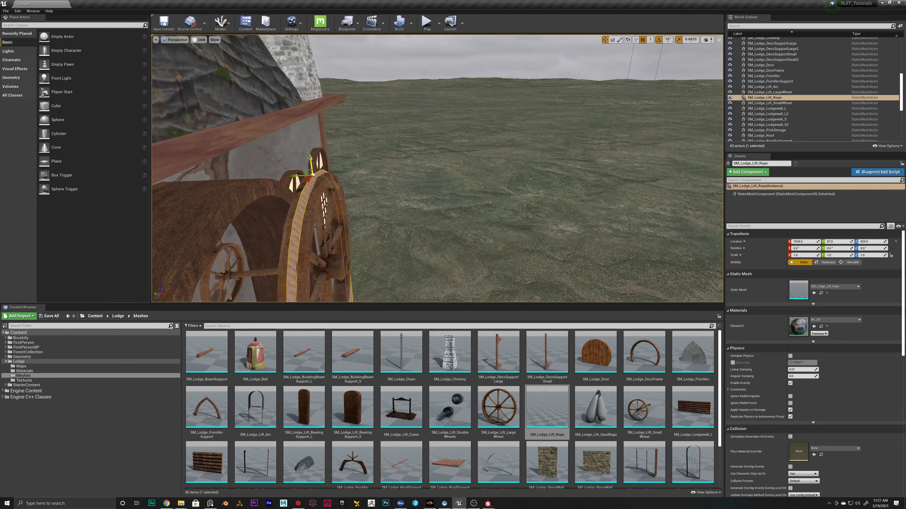
pyautogui.moveTo(310, 157); pyautogui.dragTo(188, 157, button='right')
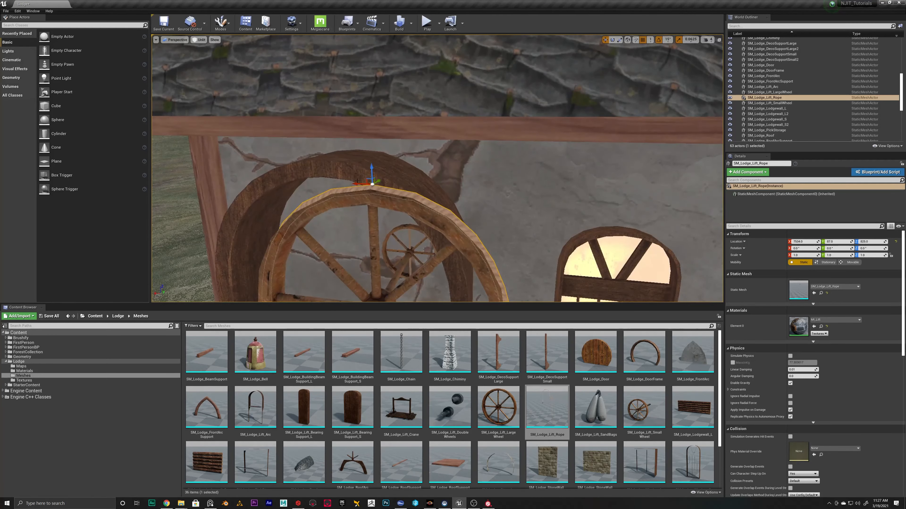
pyautogui.moveTo(378, 182); pyautogui.dragTo(378, 207, button='right')
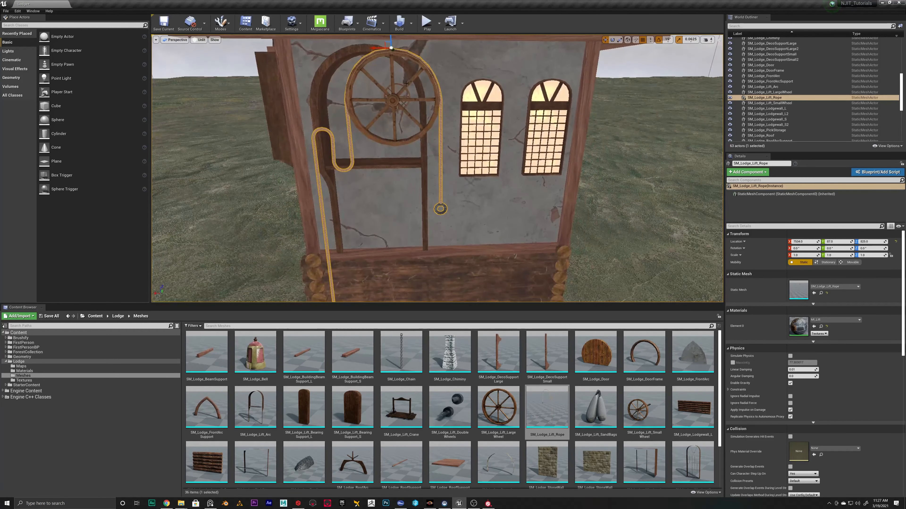
pyautogui.moveTo(370, 240)
pyautogui.mouseDown(button='right')
pyautogui.moveTo(439, 252)
pyautogui.moveTo(370, 241)
pyautogui.mouseUp(button='right')
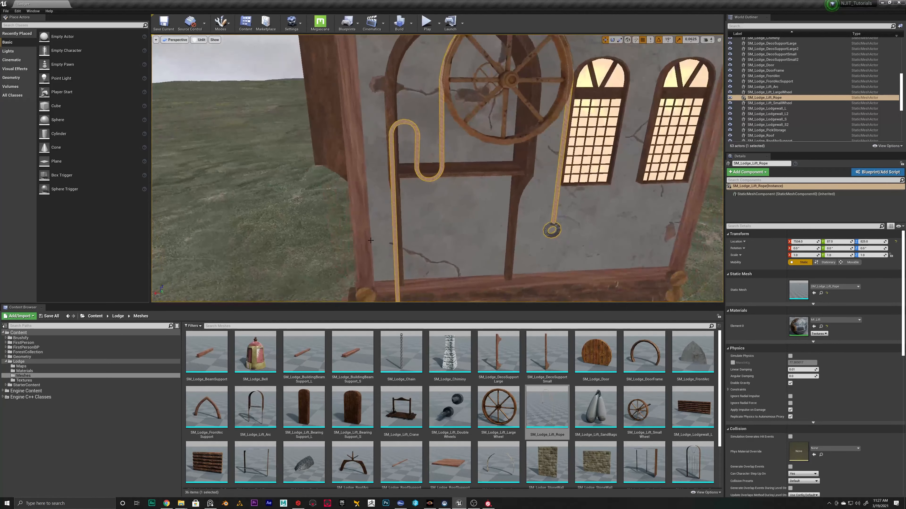
# Place SM_Lodge_Lift_DoubleWheels in the arch and move it to the rope's lower loops.
pyautogui.moveTo(450, 407); pyautogui.dragTo(423, 176)
pyautogui.moveTo(423, 175); pyautogui.dragTo(449, 214, button='right')
pyautogui.moveTo(474, 249); pyautogui.dragTo(448, 225)
pyautogui.moveTo(448, 225); pyautogui.dragTo(443, 214, button='right')
# Place the large and small lift bearing supports on the arch's horizontal ledge behind the double wheels.
pyautogui.moveTo(304, 407); pyautogui.dragTo(425, 228)
pyautogui.moveTo(353, 407); pyautogui.dragTo(476, 221)
pyautogui.moveTo(476, 214); pyautogui.dragTo(484, 244, button='right')
pyautogui.click(484, 244)
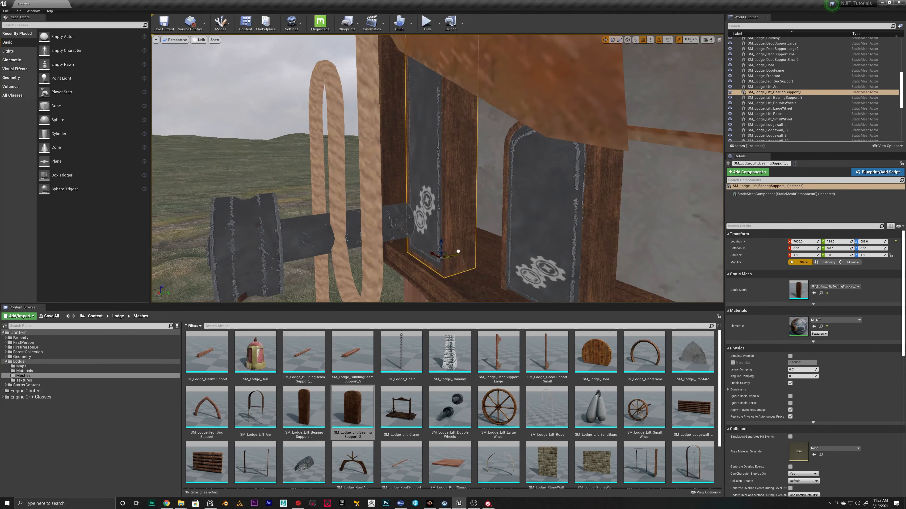
pyautogui.moveTo(577, 225)
pyautogui.mouseDown(button='right')
pyautogui.moveTo(585, 224)
pyautogui.moveTo(577, 226)
pyautogui.mouseUp(button='right')
pyautogui.click(577, 226)
pyautogui.moveTo(489, 281); pyautogui.dragTo(460, 272)
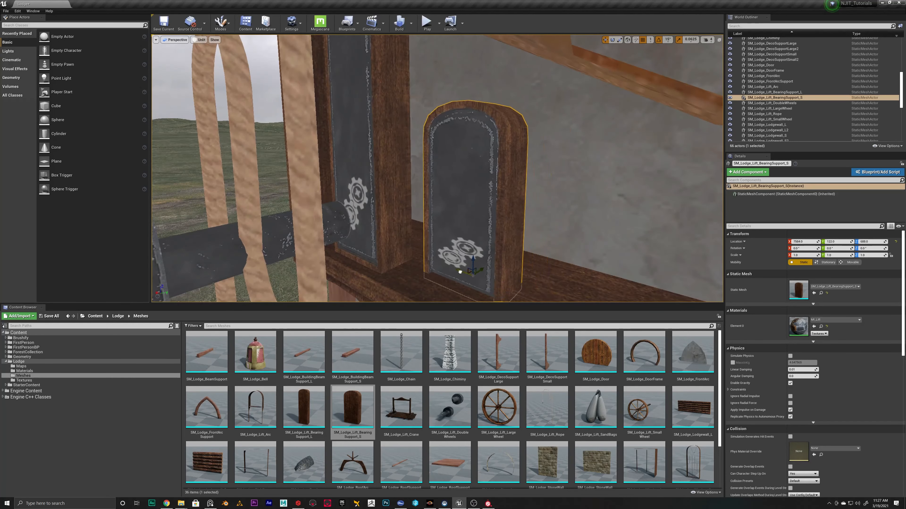
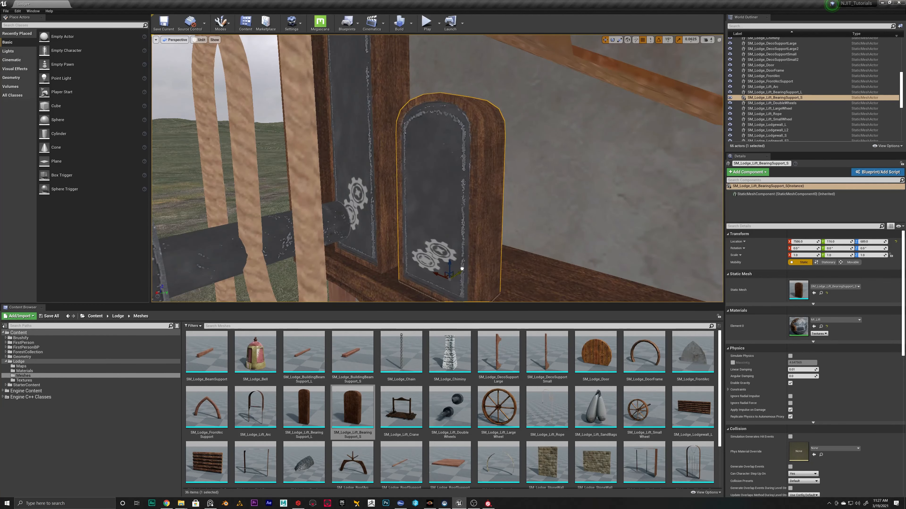
# Raise the double wheels so they sit within the rope loops in front of the bearing supports.
pyautogui.moveTo(440, 274)
pyautogui.mouseDown(button='right')
pyautogui.moveTo(450, 273)
pyautogui.moveTo(439, 274)
pyautogui.mouseUp(button='right')
pyautogui.click(439, 274)
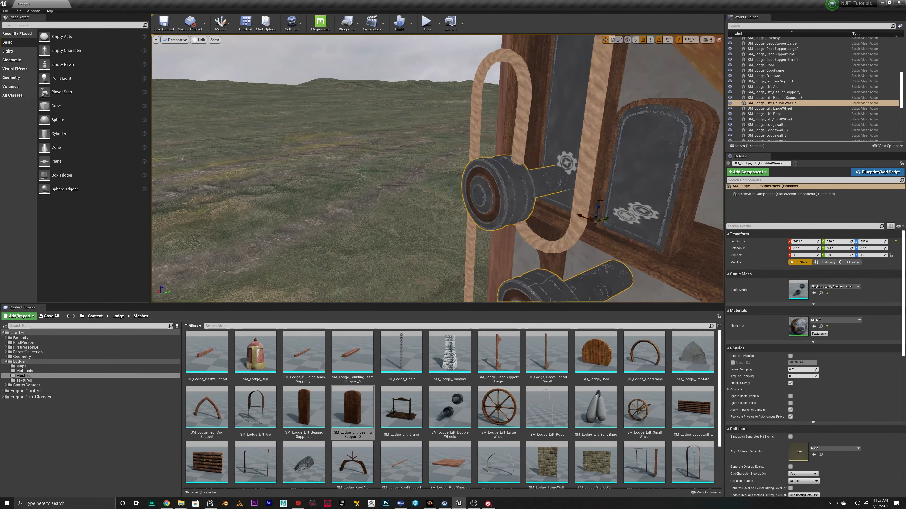
pyautogui.moveTo(598, 206); pyautogui.dragTo(595, 98)
pyautogui.moveTo(595, 98)
pyautogui.mouseDown(button='right')
pyautogui.moveTo(621, 87)
pyautogui.moveTo(595, 98)
pyautogui.mouseUp(button='right')
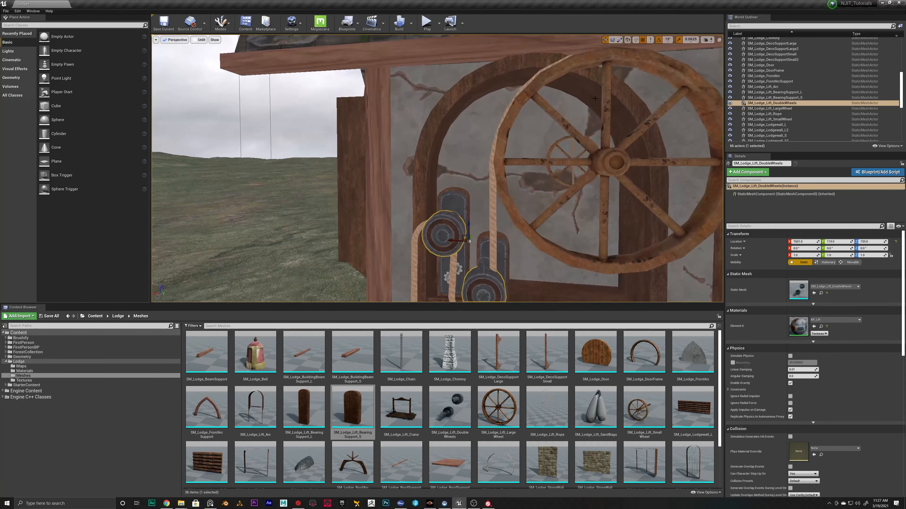
# Select the large wheel, small wheel and rope together and shift them to align with the double wheels.
pyautogui.click(573, 155)
pyautogui.keyDown('ctrl'); pyautogui.click(555, 146); pyautogui.keyUp('ctrl')
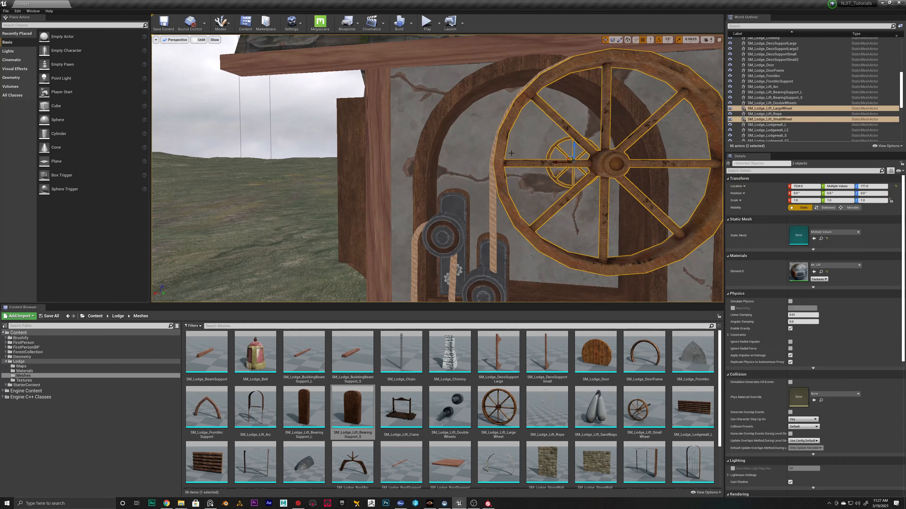
pyautogui.keyDown('ctrl'); pyautogui.click(495, 176); pyautogui.keyUp('ctrl')
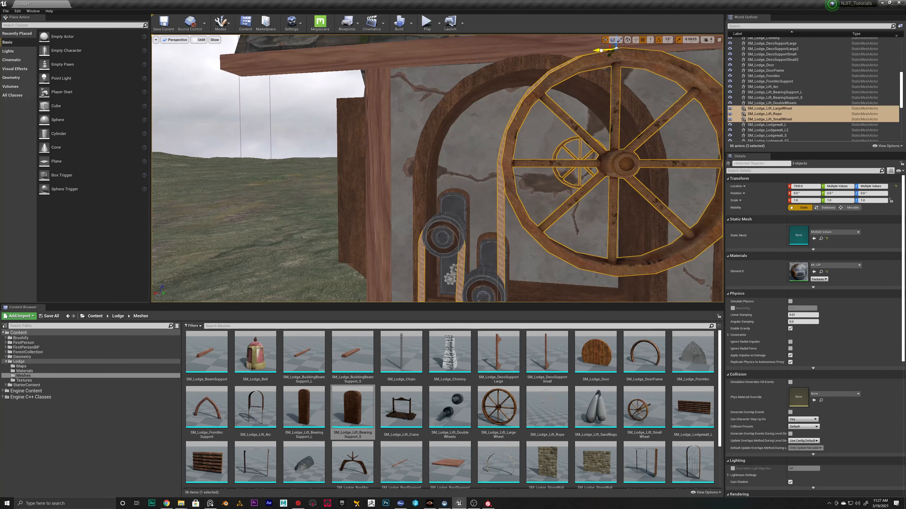
pyautogui.moveTo(495, 176); pyautogui.dragTo(527, 178, button='right')
pyautogui.press('e')
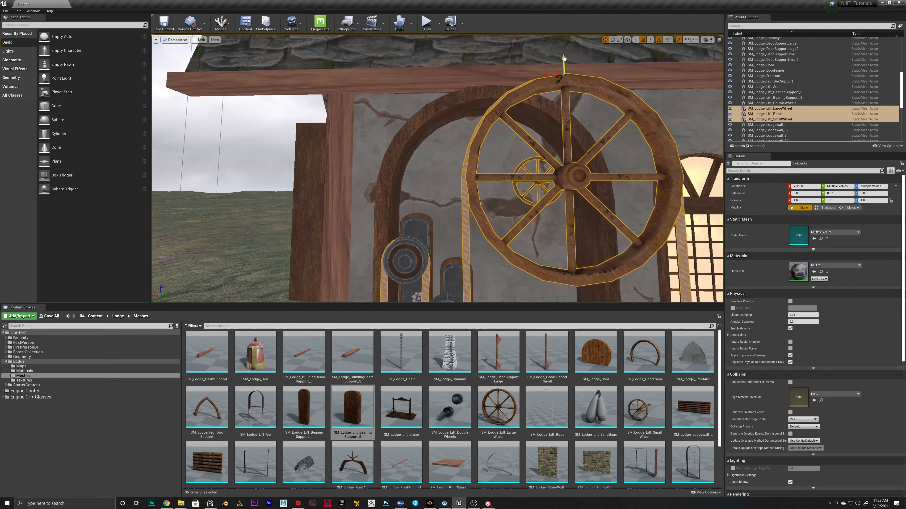
# Adjust the depth of the double wheels so their grooves line up with the rope.
pyautogui.moveTo(454, 167); pyautogui.dragTo(588, 164, button='right')
pyautogui.click(454, 168)
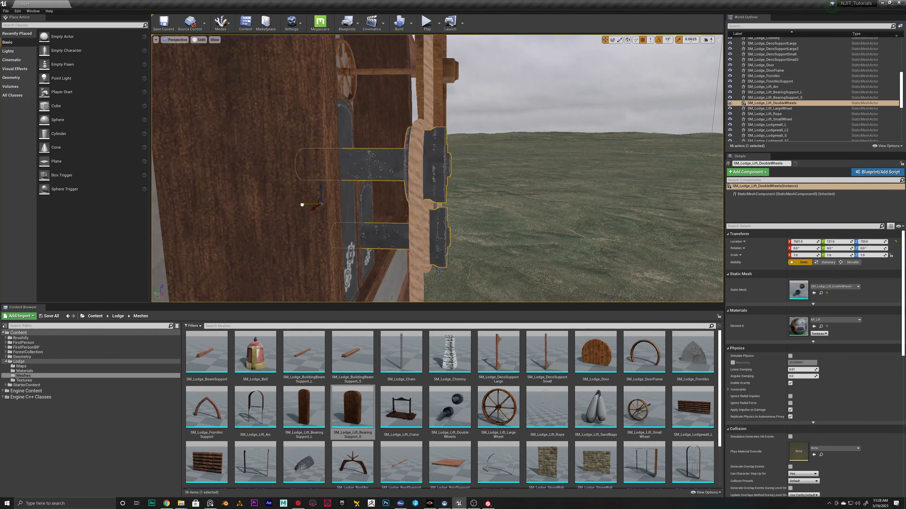
pyautogui.moveTo(299, 206); pyautogui.dragTo(294, 205)
pyautogui.moveTo(381, 254)
pyautogui.mouseDown(button='right')
pyautogui.moveTo(278, 250)
pyautogui.moveTo(246, 264)
pyautogui.moveTo(242, 246)
pyautogui.moveTo(374, 256)
pyautogui.mouseUp(button='right')
pyautogui.moveTo(403, 181); pyautogui.dragTo(413, 196, button='right')
# Select both bearing supports and fit them to the shafts of the double wheels.
pyautogui.click(417, 214)
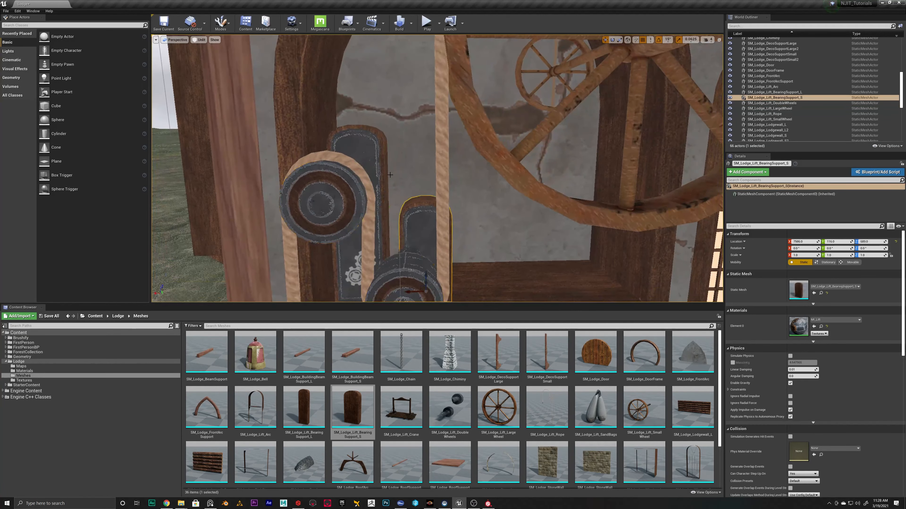
pyautogui.keyDown('ctrl'); pyautogui.click(369, 171); pyautogui.keyUp('ctrl')
pyautogui.moveTo(369, 171); pyautogui.dragTo(374, 246, button='right')
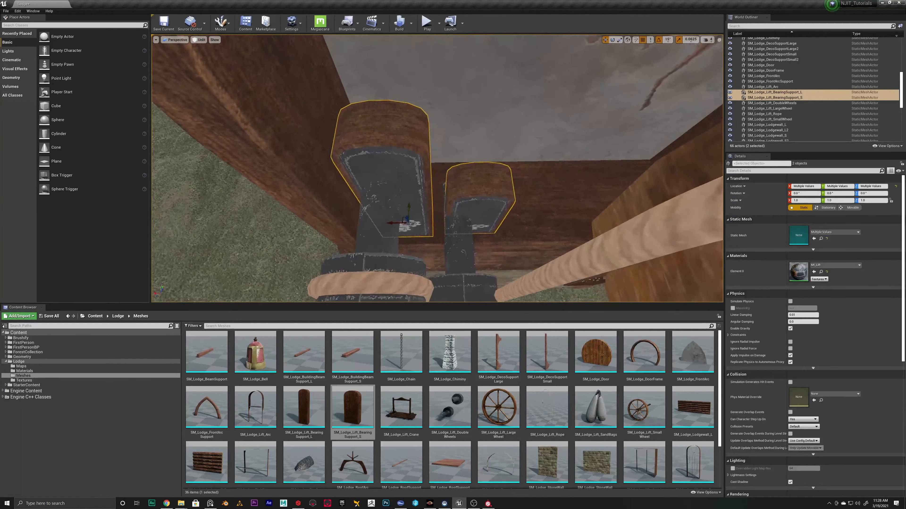
pyautogui.click(473, 192)
pyautogui.moveTo(422, 195); pyautogui.dragTo(385, 174, button='right')
pyautogui.click(422, 195)
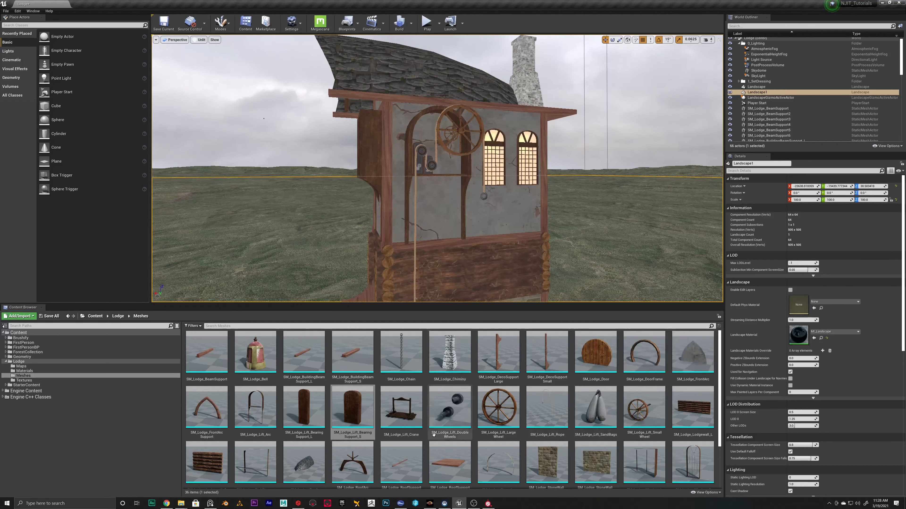
# Place the SM_Lodge_Lift_Crane mesh beside the lodge and move it down beneath the hanging rope.
pyautogui.scroll(-3, 411, 439)
pyautogui.scroll(3, 348, 446)
pyautogui.moveTo(402, 412); pyautogui.dragTo(460, 284)
pyautogui.moveTo(460, 271); pyautogui.dragTo(463, 303, button='right')
pyautogui.moveTo(418, 149); pyautogui.dragTo(414, 210)
pyautogui.moveTo(414, 211); pyautogui.dragTo(399, 246, button='right')
# Align the crane's top beam with the lower end of the lift rope.
pyautogui.moveTo(420, 296); pyautogui.dragTo(423, 297)
pyautogui.moveTo(423, 296); pyautogui.dragTo(356, 263, button='right')
pyautogui.moveTo(510, 247); pyautogui.dragTo(435, 252)
pyautogui.moveTo(435, 252); pyautogui.dragTo(495, 263, button='right')
pyautogui.moveTo(375, 263); pyautogui.dragTo(380, 264)
pyautogui.moveTo(379, 264); pyautogui.dragTo(321, 264, button='right')
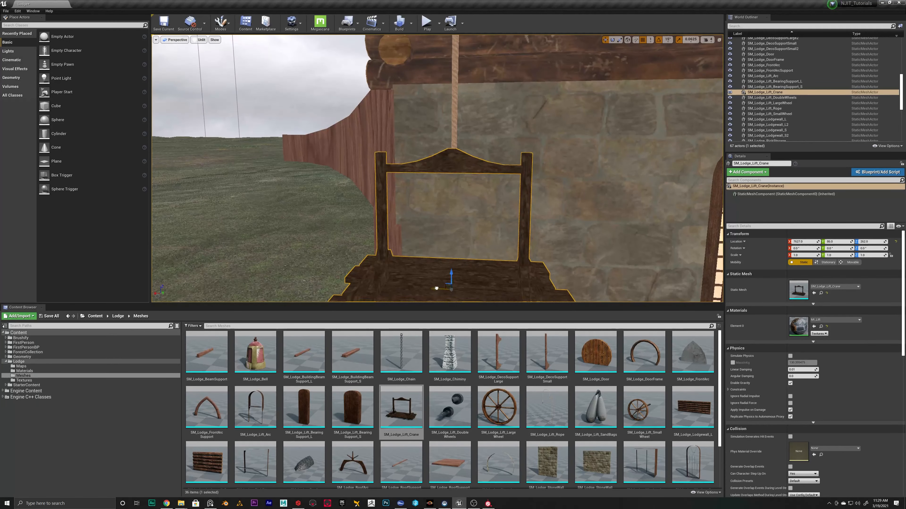
pyautogui.moveTo(436, 288); pyautogui.dragTo(439, 288)
pyautogui.moveTo(439, 289)
pyautogui.mouseDown(button='right')
pyautogui.moveTo(507, 291)
pyautogui.moveTo(460, 278)
pyautogui.moveTo(453, 286)
pyautogui.mouseUp(button='right')
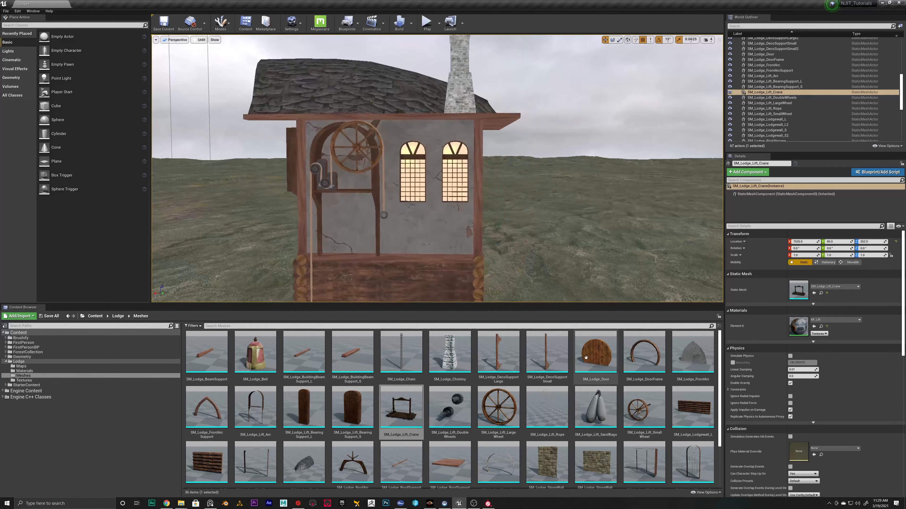
# Place SM_Lodge_Lift_SandBags so that they hang from the ring at the rope's other end.
pyautogui.moveTo(595, 407); pyautogui.dragTo(475, 265)
pyautogui.moveTo(384, 218); pyautogui.dragTo(383, 216)
pyautogui.moveTo(384, 216); pyautogui.dragTo(435, 257, button='right')
pyautogui.click(580, 208)
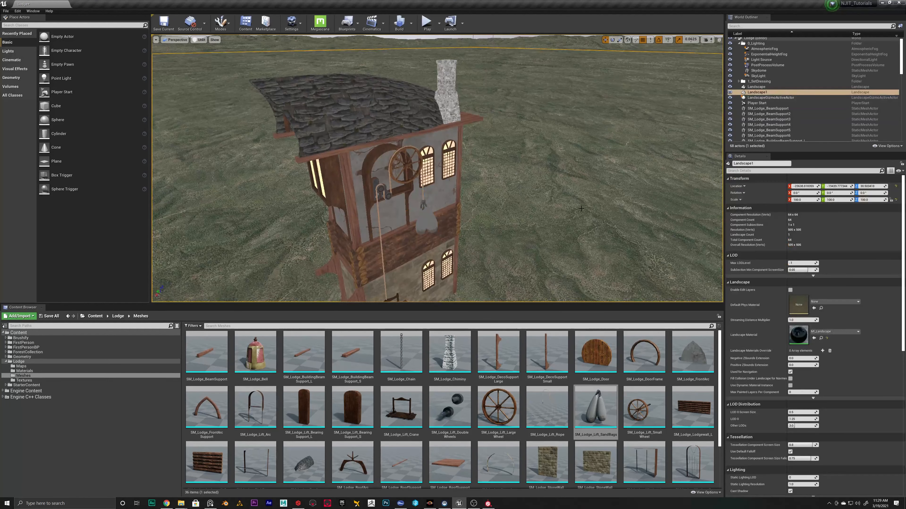
# Place the SM_Lodge_Chain mesh in front of the gable and line it up beneath the hooks of the front arch.
pyautogui.moveTo(343, 220); pyautogui.dragTo(421, 202, button='right')
pyautogui.click(401, 353)
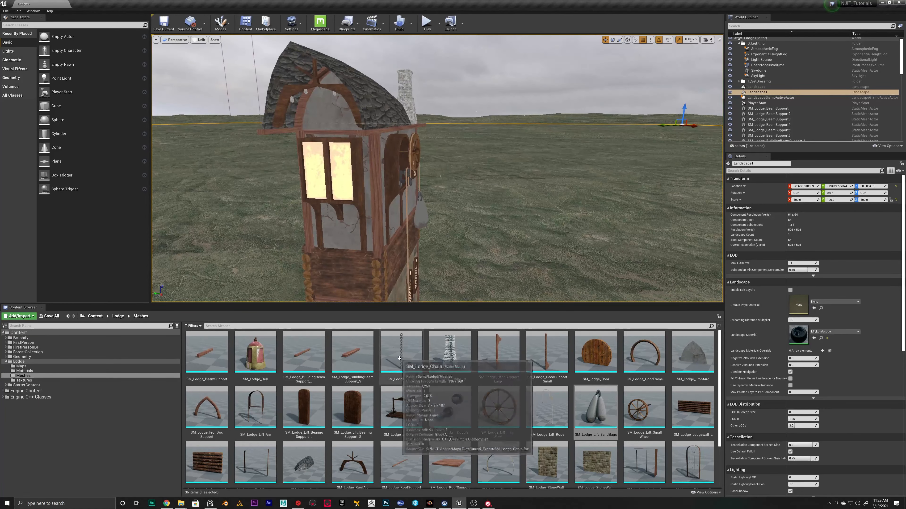
pyautogui.moveTo(335, 123); pyautogui.dragTo(334, 123)
pyautogui.moveTo(337, 169)
pyautogui.mouseDown(button='right')
pyautogui.moveTo(389, 190)
pyautogui.moveTo(383, 218)
pyautogui.moveTo(337, 170)
pyautogui.mouseUp(button='right')
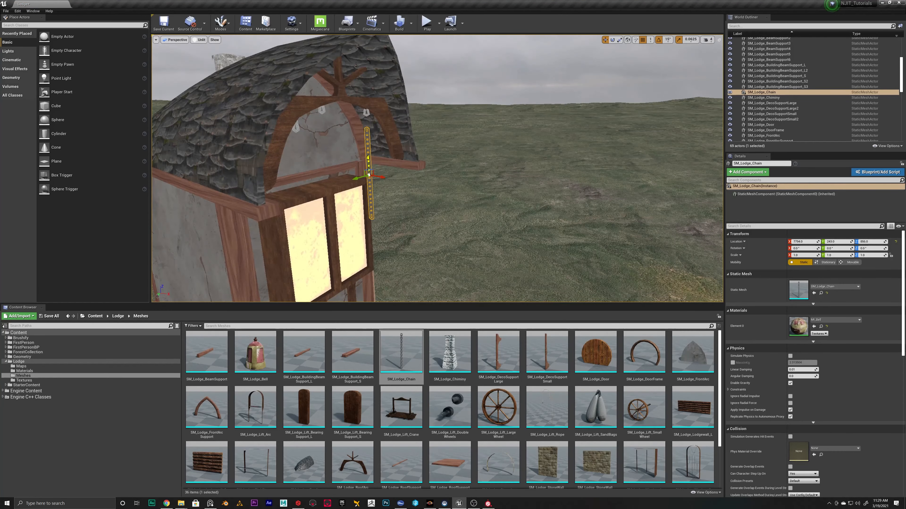
pyautogui.moveTo(369, 159); pyautogui.dragTo(368, 148)
pyautogui.moveTo(380, 143)
pyautogui.mouseDown(button='right')
pyautogui.moveTo(307, 144)
pyautogui.moveTo(380, 143)
pyautogui.mouseUp(button='right')
pyautogui.moveTo(482, 160); pyautogui.dragTo(486, 160)
pyautogui.moveTo(486, 160); pyautogui.dragTo(531, 200, button='right')
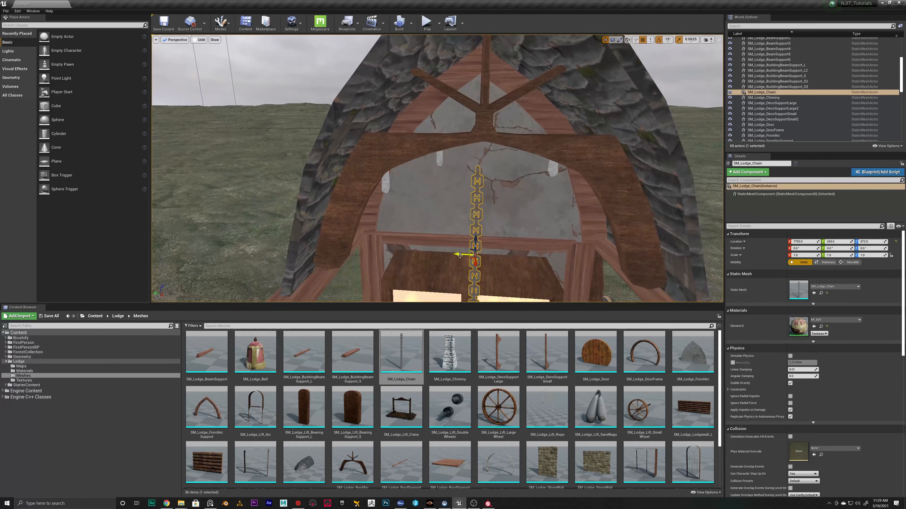
# Duplicate the chain twice along the front arch in the top view so that each of the three hooks gets one.
pyautogui.press('Escape')
pyautogui.click(718, 41)
pyautogui.scroll(-6, 370, 199)
pyautogui.scroll(-12, 347, 95)
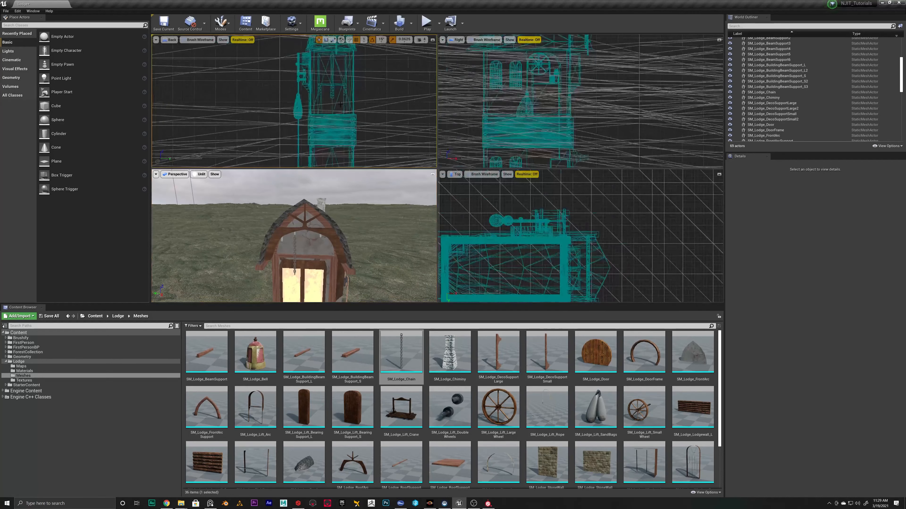
pyautogui.scroll(14, 582, 277)
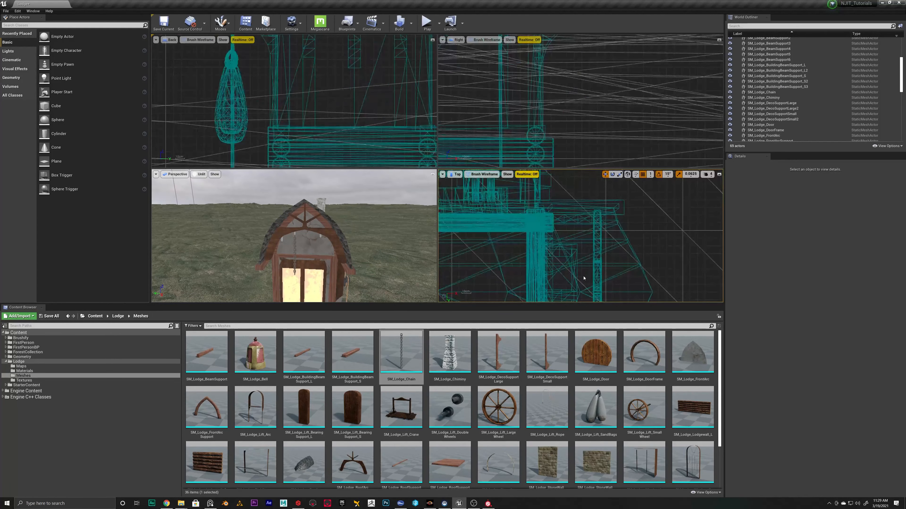
pyautogui.click(565, 227)
pyautogui.moveTo(573, 209); pyautogui.dragTo(574, 192, button='right')
pyautogui.scroll(-2, 574, 200)
pyautogui.keyDown('alt'); pyautogui.moveTo(546, 222); pyautogui.dragTo(547, 190); pyautogui.keyUp('alt')
pyautogui.moveTo(572, 237); pyautogui.dragTo(563, 320, button='right')
pyautogui.moveTo(584, 267); pyautogui.dragTo(574, 230, button='right')
pyautogui.moveTo(544, 284); pyautogui.dragTo(546, 234)
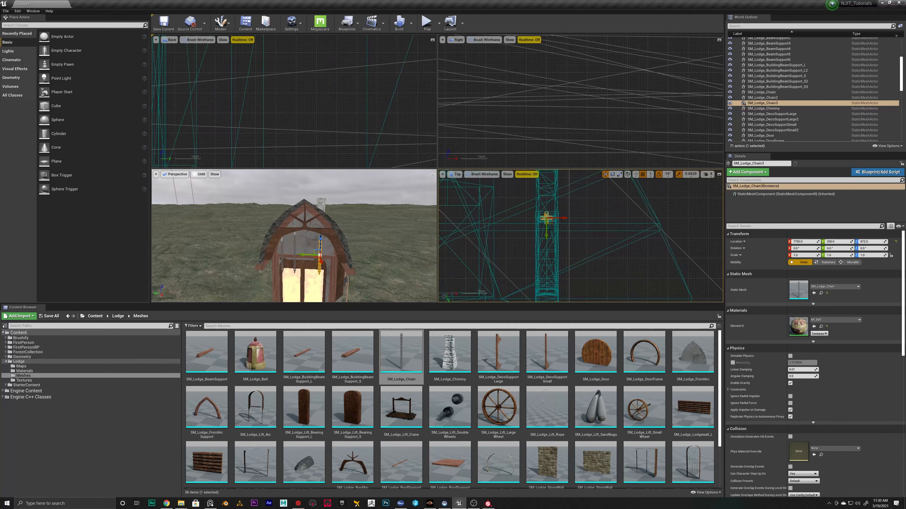
pyautogui.press('f')
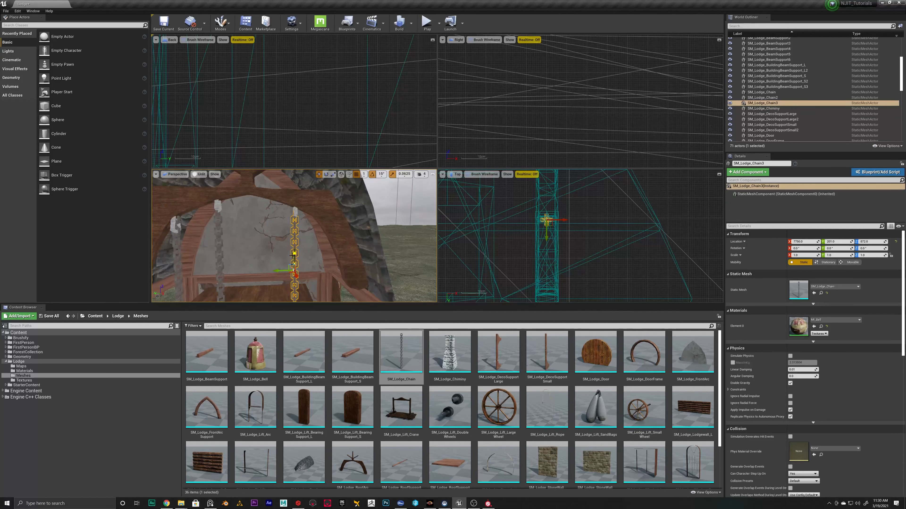
# Rotate the hanging chains to -90° about the vertical axis so their links meet the hooks.
pyautogui.press('e')
pyautogui.keyDown('alt'); pyautogui.moveTo(285, 238); pyautogui.dragTo(285, 277); pyautogui.keyUp('alt')
pyautogui.moveTo(321, 242); pyautogui.dragTo(221, 250, button='right')
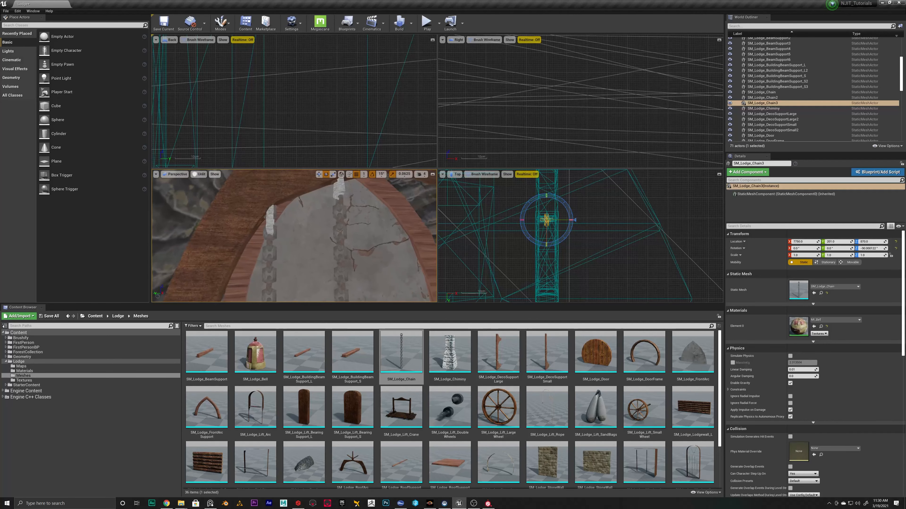
pyautogui.click(337, 208)
pyautogui.moveTo(338, 209)
pyautogui.mouseDown(button='right')
pyautogui.moveTo(341, 200)
pyautogui.moveTo(342, 218)
pyautogui.mouseUp(button='right')
pyautogui.moveTo(311, 268); pyautogui.dragTo(332, 268)
pyautogui.moveTo(321, 246); pyautogui.dragTo(282, 252, button='right')
# Adjust the height of the outer chain so that it hangs from its hook.
pyautogui.click(278, 247)
pyautogui.press('w')
pyautogui.moveTo(283, 255); pyautogui.dragTo(282, 278)
pyautogui.moveTo(317, 252); pyautogui.dragTo(339, 240, button='right')
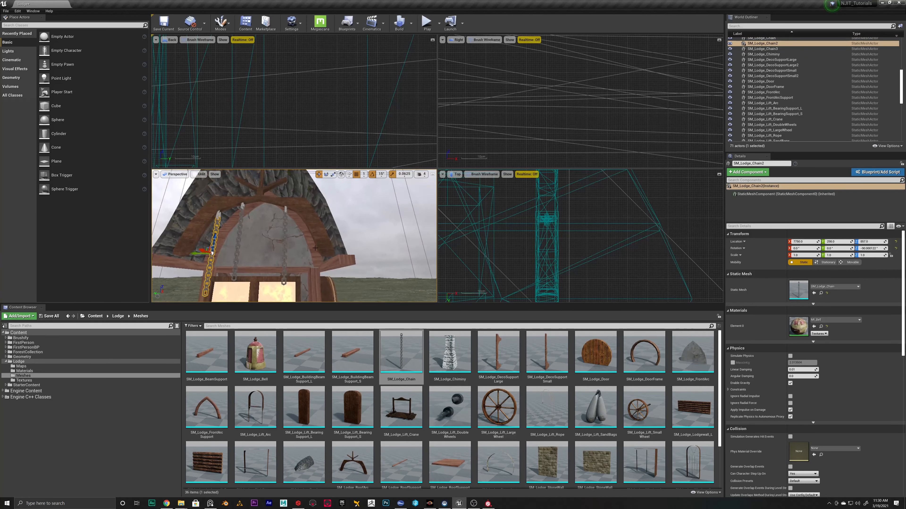
# Duplicate the chain nearest the lift, rotate the copy to -180° and attach it below the original.
pyautogui.click(285, 229)
pyautogui.moveTo(284, 229); pyautogui.dragTo(292, 232, button='right')
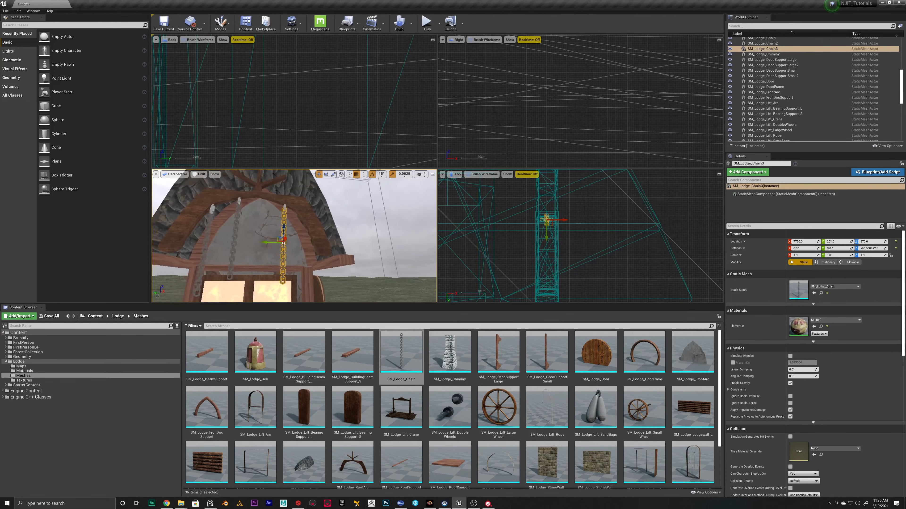
pyautogui.keyDown('alt'); pyautogui.moveTo(306, 221); pyautogui.dragTo(300, 223); pyautogui.keyUp('alt')
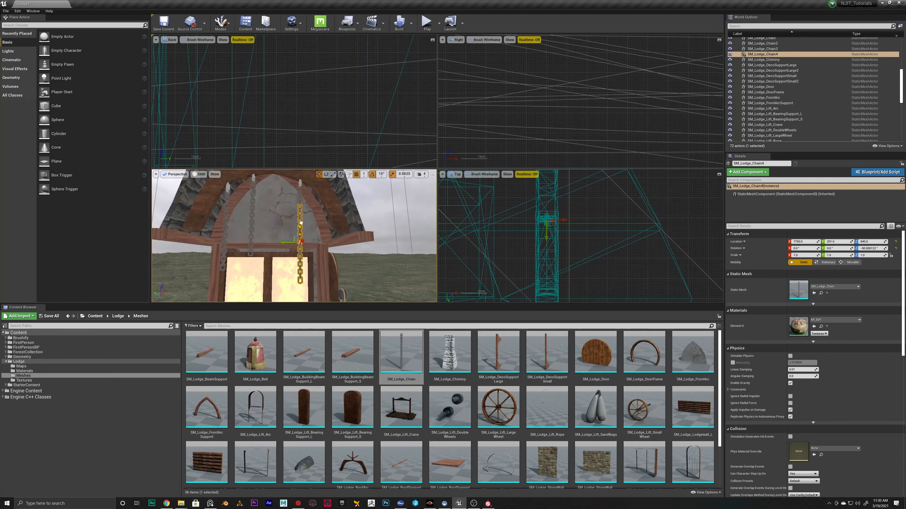
pyautogui.moveTo(306, 278); pyautogui.dragTo(303, 263, button='right')
pyautogui.press('e')
pyautogui.moveTo(307, 268); pyautogui.dragTo(337, 262)
pyautogui.moveTo(337, 262); pyautogui.dragTo(374, 259, button='right')
pyautogui.press('w')
pyautogui.click(432, 174)
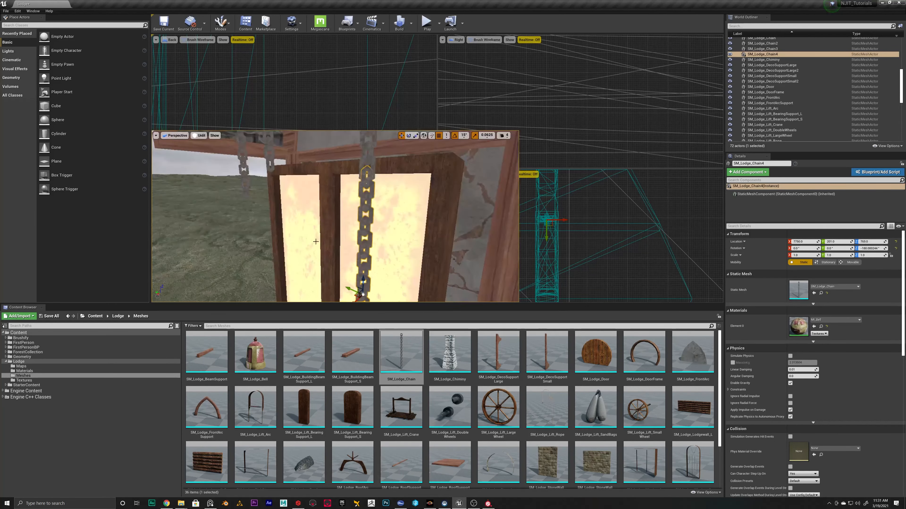
# Place the SM_Lodge_Bell mesh in front of the window and align its ring with the end of the chain.
pyautogui.moveTo(433, 193)
pyautogui.mouseDown(button='right')
pyautogui.moveTo(436, 214)
pyautogui.moveTo(440, 186)
pyautogui.moveTo(428, 200)
pyautogui.mouseUp(button='right')
pyautogui.moveTo(254, 351); pyautogui.dragTo(382, 230)
pyautogui.moveTo(382, 230); pyautogui.dragTo(342, 218, button='right')
pyautogui.moveTo(424, 130); pyautogui.dragTo(424, 134)
pyautogui.moveTo(424, 134); pyautogui.dragTo(351, 143, button='right')
pyautogui.moveTo(351, 157); pyautogui.dragTo(378, 158)
pyautogui.moveTo(378, 158); pyautogui.dragTo(415, 151, button='right')
pyautogui.moveTo(403, 130); pyautogui.dragTo(443, 130)
pyautogui.moveTo(443, 131)
pyautogui.mouseDown(button='right')
pyautogui.moveTo(474, 132)
pyautogui.moveTo(442, 139)
pyautogui.mouseUp(button='right')
pyautogui.moveTo(383, 143); pyautogui.dragTo(375, 168)
pyautogui.moveTo(374, 168); pyautogui.dragTo(356, 171, button='right')
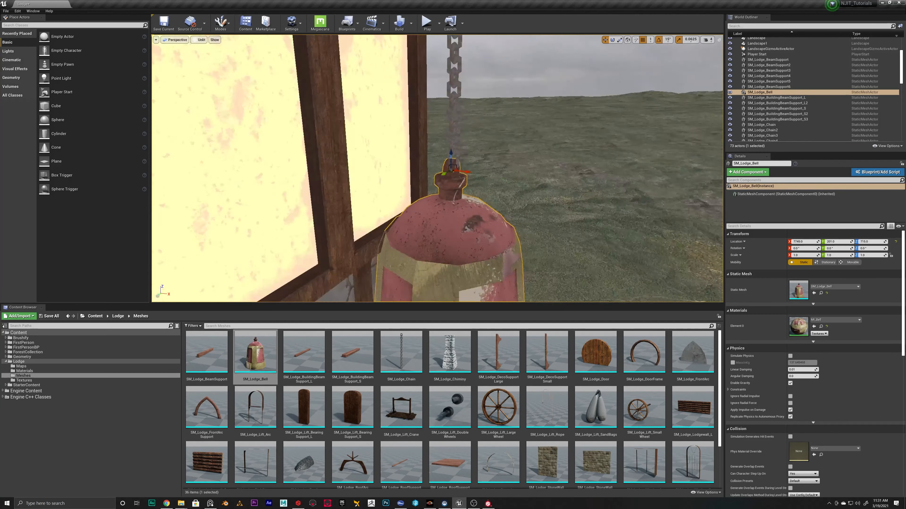
pyautogui.moveTo(399, 211); pyautogui.dragTo(323, 204, button='right')
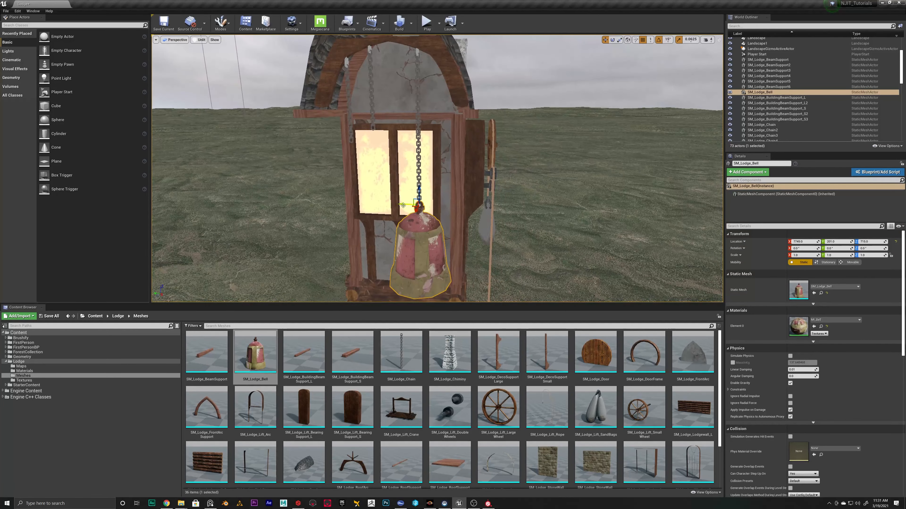
# Delete the lower chain section above the bell and raise the bell to the end of the upper chain.
pyautogui.click(419, 175)
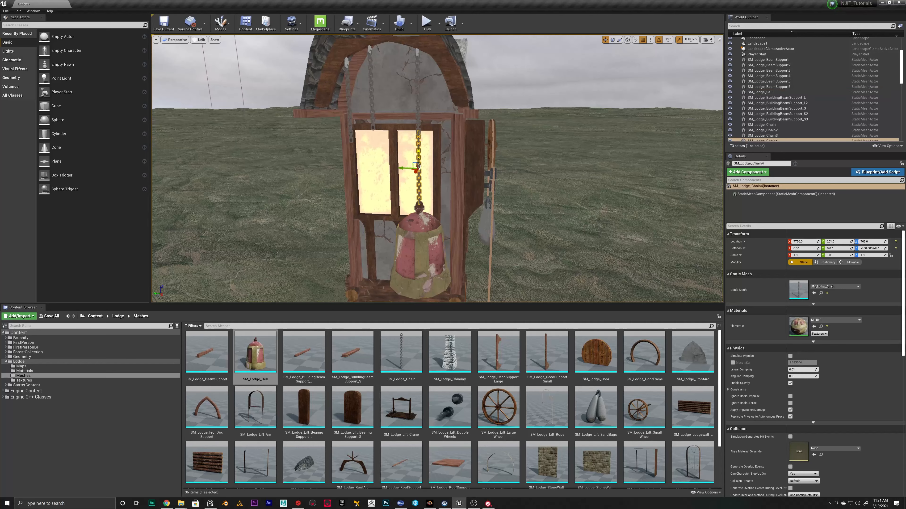
pyautogui.press('Delete')
pyautogui.click(420, 230)
pyautogui.moveTo(418, 186); pyautogui.dragTo(417, 114)
pyautogui.moveTo(416, 114); pyautogui.dragTo(375, 168, button='right')
# Rotate the large bell about its vertical axis.
pyautogui.press('e')
pyautogui.moveTo(348, 230); pyautogui.dragTo(389, 216)
pyautogui.moveTo(389, 215); pyautogui.dragTo(432, 190, button='right')
# Duplicate the bell beneath the middle chain, lower the copy and scale it down.
pyautogui.press('w')
pyautogui.keyDown('alt'); pyautogui.moveTo(433, 163); pyautogui.dragTo(357, 165); pyautogui.keyUp('alt')
pyautogui.moveTo(372, 149); pyautogui.dragTo(375, 273)
pyautogui.moveTo(378, 256); pyautogui.dragTo(415, 173, button='right')
pyautogui.press('r')
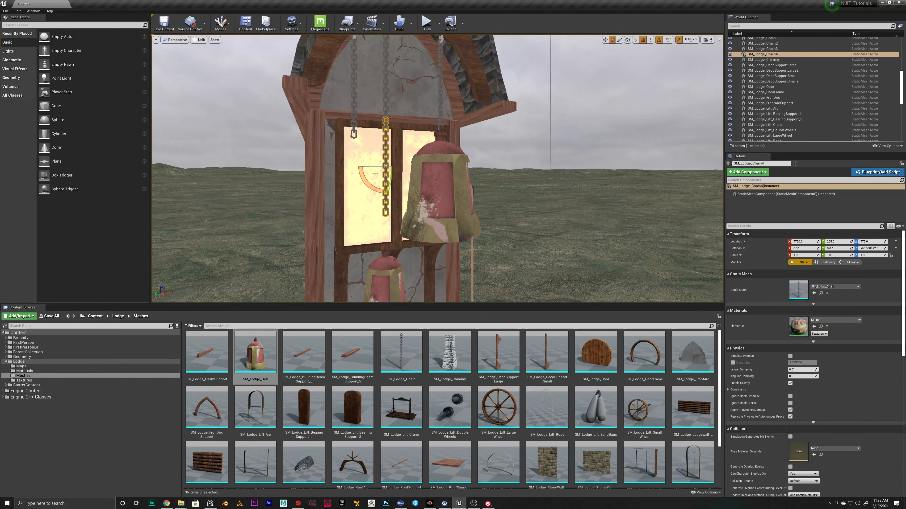
# Rotate the extra chain section to -180° and lower it to extend the middle chain.
pyautogui.moveTo(375, 173); pyautogui.dragTo(378, 222, button='right')
pyautogui.moveTo(386, 192); pyautogui.dragTo(426, 184)
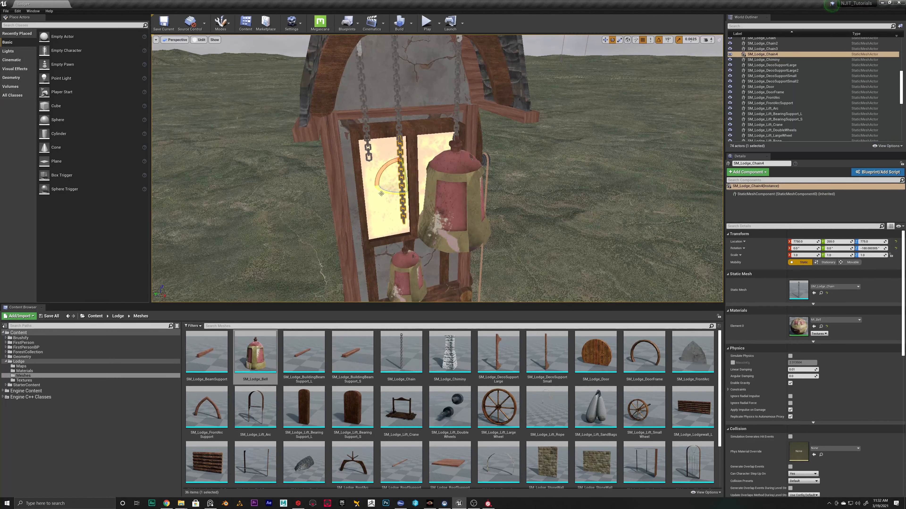
pyautogui.moveTo(388, 196); pyautogui.dragTo(395, 169, button='right')
pyautogui.press('w')
pyautogui.moveTo(363, 150); pyautogui.dragTo(374, 219)
pyautogui.moveTo(374, 218); pyautogui.dragTo(344, 186, button='right')
# Select a hanging bell and turn it about its vertical axis.
pyautogui.click(455, 223)
pyautogui.press('e')
pyautogui.moveTo(452, 182); pyautogui.dragTo(487, 182)
pyautogui.moveTo(487, 182); pyautogui.dragTo(557, 177, button='right')
# Extend the middle chain with one more section and lower its small bell to the new chain end.
pyautogui.press('w')
pyautogui.moveTo(375, 172); pyautogui.dragTo(376, 256)
pyautogui.moveTo(400, 250); pyautogui.dragTo(396, 267, button='right')
pyautogui.moveTo(389, 151); pyautogui.dragTo(389, 174)
pyautogui.moveTo(389, 175); pyautogui.dragTo(344, 219, button='right')
# Duplicate the small bell beneath the outer chain and adjust the copy's height.
pyautogui.keyDown('alt'); pyautogui.moveTo(397, 237); pyautogui.dragTo(363, 100); pyautogui.keyUp('alt')
pyautogui.moveTo(363, 100); pyautogui.dragTo(371, 91, button='right')
pyautogui.click(343, 87)
pyautogui.click(339, 159)
pyautogui.moveTo(333, 110); pyautogui.dragTo(335, 164)
# Duplicate the outer chain downward, rotate the copy to -180° and join its links to the chain above.
pyautogui.click(343, 86)
pyautogui.moveTo(344, 86); pyautogui.dragTo(333, 69, button='right')
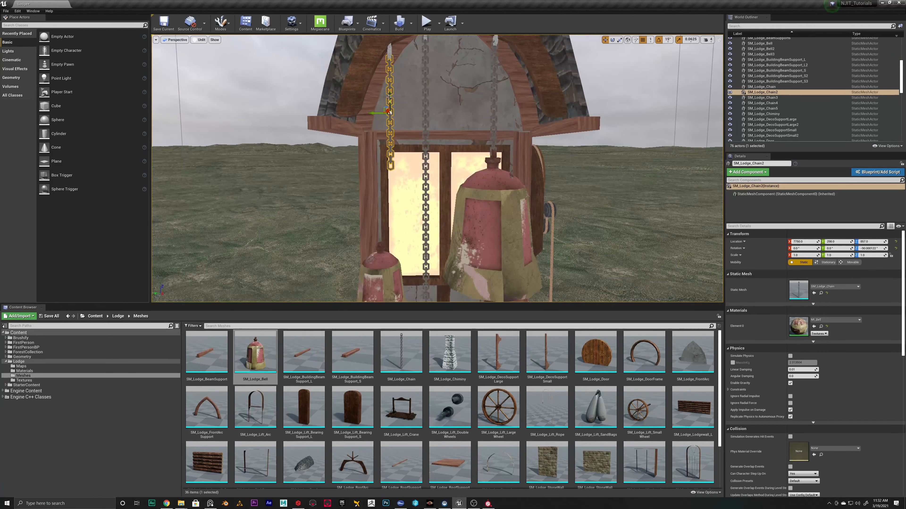
pyautogui.keyDown('alt'); pyautogui.moveTo(391, 97); pyautogui.dragTo(395, 124); pyautogui.keyUp('alt')
pyautogui.scroll(5, 397, 169)
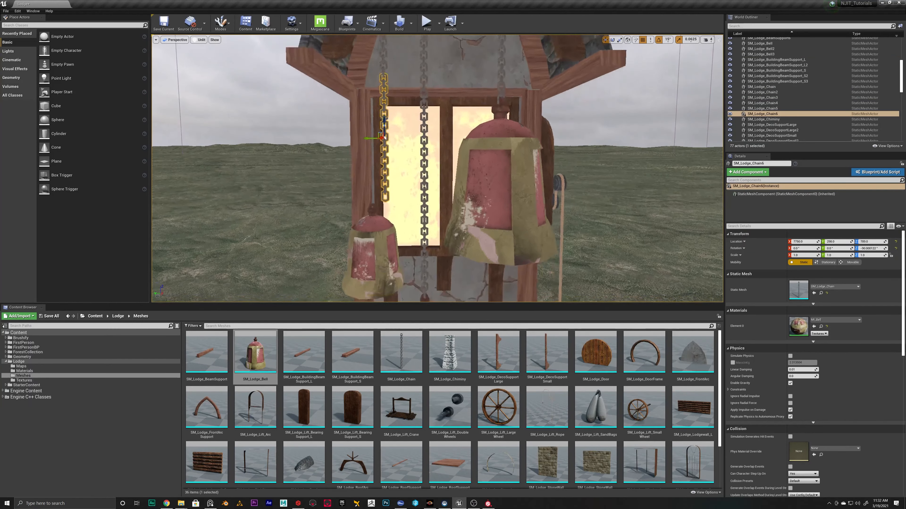
pyautogui.press('e')
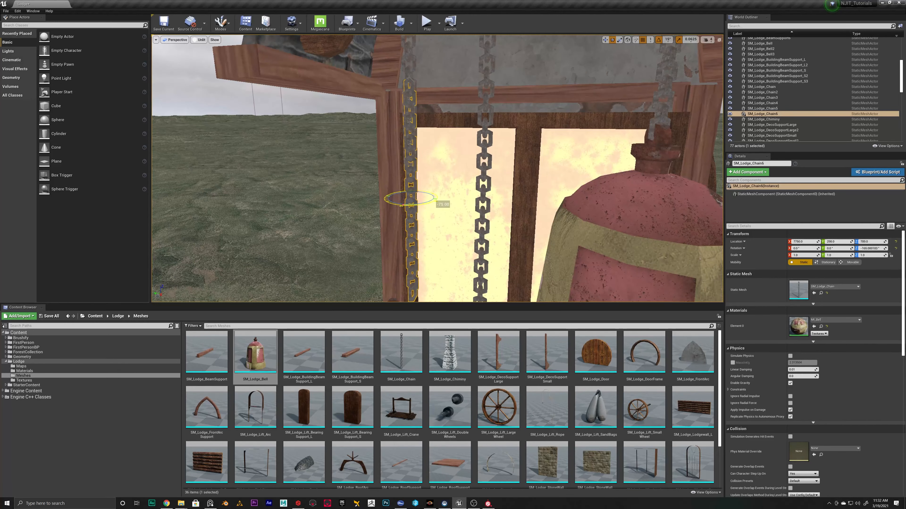
pyautogui.moveTo(402, 180); pyautogui.dragTo(356, 195, button='right')
pyautogui.press('w')
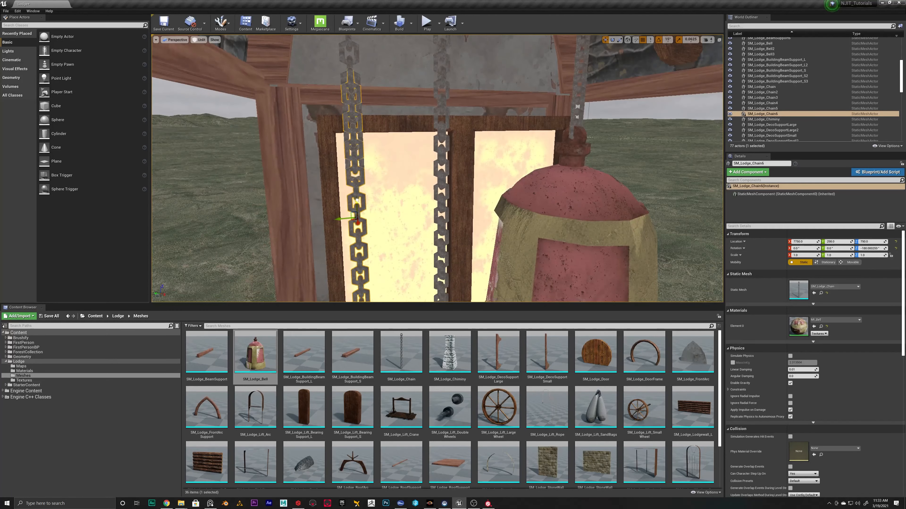
pyautogui.moveTo(383, 199)
pyautogui.mouseDown(button='right')
pyautogui.moveTo(373, 181)
pyautogui.moveTo(382, 203)
pyautogui.mouseUp(button='right')
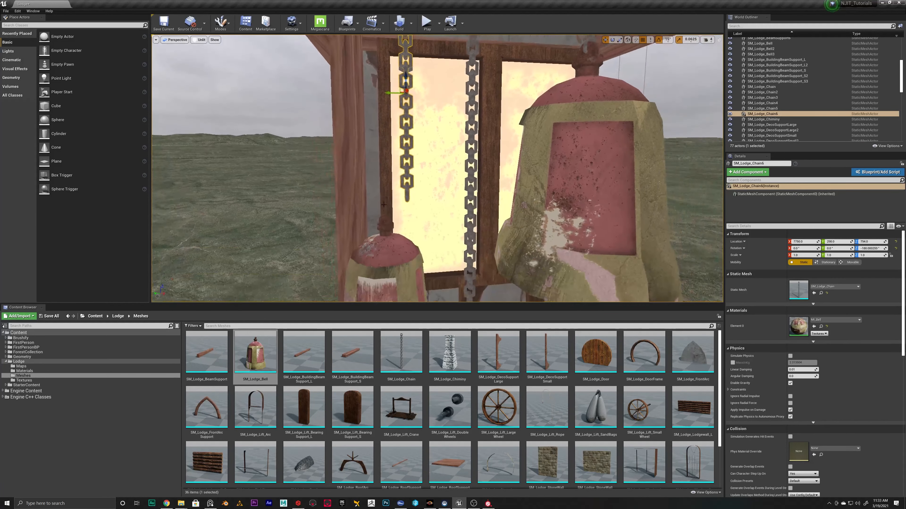
# Raise the small outer bell until its ring meets the end of the lengthened chain.
pyautogui.click(386, 254)
pyautogui.moveTo(387, 254)
pyautogui.mouseDown(button='right')
pyautogui.moveTo(406, 242)
pyautogui.moveTo(387, 231)
pyautogui.moveTo(372, 258)
pyautogui.mouseUp(button='right')
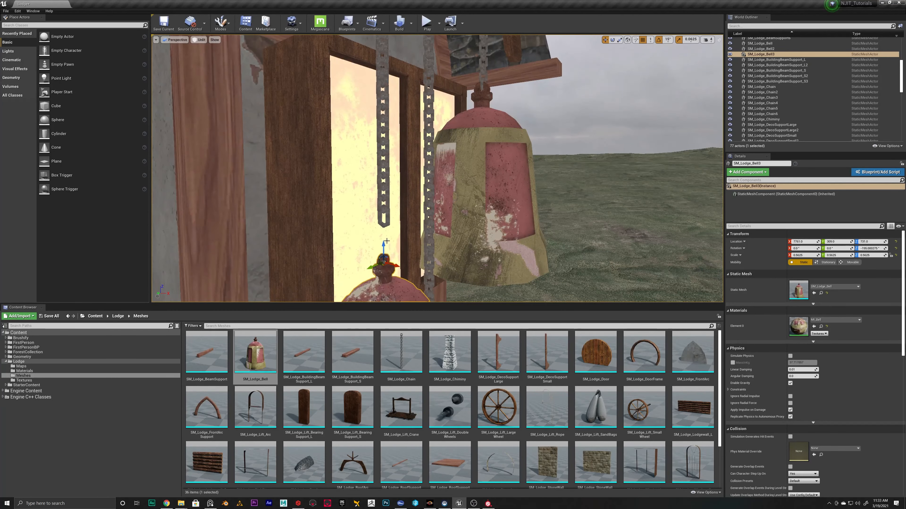
pyautogui.moveTo(385, 205); pyautogui.dragTo(335, 202, button='right')
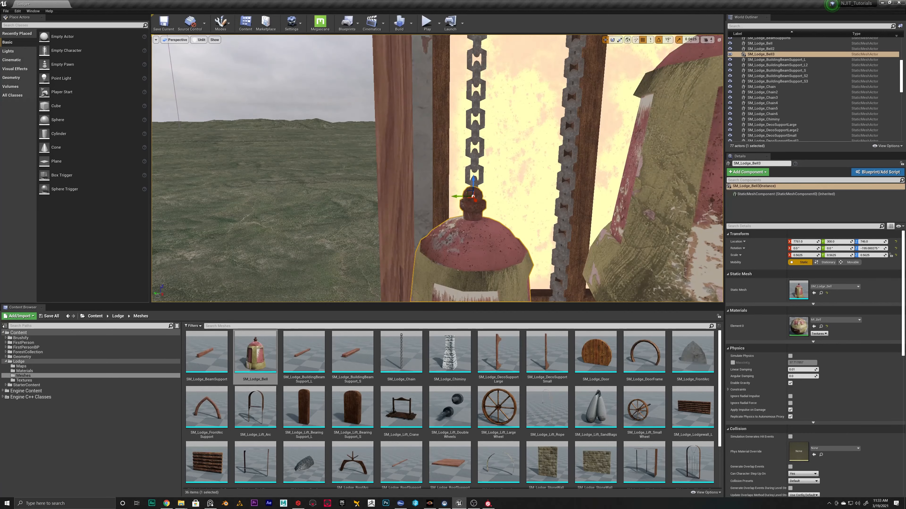
pyautogui.moveTo(471, 201); pyautogui.dragTo(427, 214, button='right')
pyautogui.moveTo(423, 219); pyautogui.dragTo(375, 221)
pyautogui.keyDown('alt'); pyautogui.moveTo(375, 222); pyautogui.dragTo(354, 209); pyautogui.keyUp('alt')
# Select the roof, chimney, chains, bells and neighbouring gable parts together as one group.
pyautogui.click(261, 207)
pyautogui.moveTo(261, 207)
pyautogui.mouseDown(button='right')
pyautogui.moveTo(210, 214)
pyautogui.moveTo(239, 224)
pyautogui.moveTo(277, 214)
pyautogui.moveTo(251, 215)
pyautogui.mouseUp(button='right')
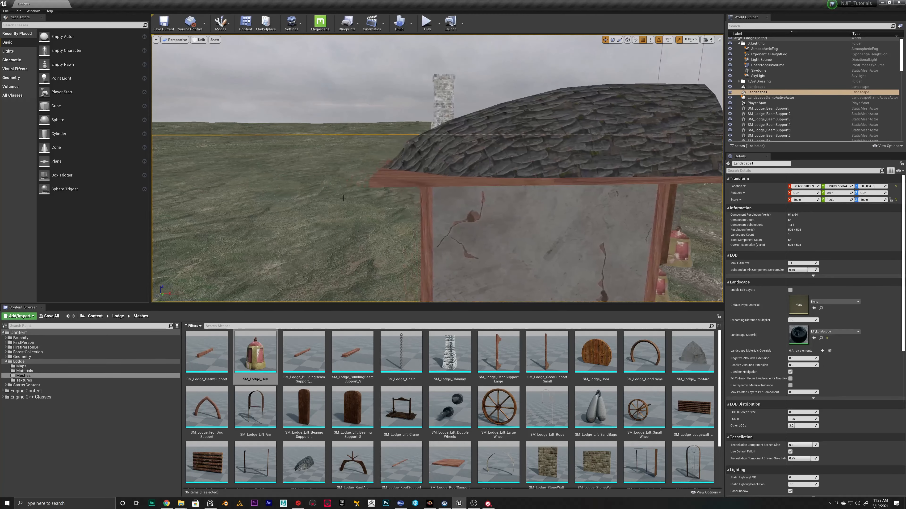
pyautogui.click(382, 180)
pyautogui.moveTo(382, 181); pyautogui.dragTo(442, 203, button='right')
pyautogui.keyDown('ctrl'); pyautogui.click(413, 226); pyautogui.keyUp('ctrl')
pyautogui.keyDown('ctrl'); pyautogui.click(593, 181); pyautogui.keyUp('ctrl')
pyautogui.keyDown('ctrl'); pyautogui.click(535, 172); pyautogui.keyUp('ctrl')
pyautogui.moveTo(593, 181); pyautogui.dragTo(516, 167, button='right')
pyautogui.keyDown('ctrl'); pyautogui.click(411, 200); pyautogui.keyUp('ctrl')
pyautogui.keyDown('ctrl'); pyautogui.click(363, 211); pyautogui.keyUp('ctrl')
pyautogui.moveTo(363, 210); pyautogui.dragTo(447, 170, button='right')
pyautogui.keyDown('ctrl'); pyautogui.click(311, 244); pyautogui.keyUp('ctrl')
pyautogui.moveTo(311, 243); pyautogui.dragTo(285, 170, button='right')
pyautogui.keyDown('ctrl'); pyautogui.click(350, 173); pyautogui.keyUp('ctrl')
pyautogui.hotkey('ctrl', 'z')
pyautogui.moveTo(442, 214)
pyautogui.mouseDown(button='right')
pyautogui.moveTo(418, 222)
pyautogui.moveTo(415, 211)
pyautogui.moveTo(478, 210)
pyautogui.moveTo(449, 214)
pyautogui.mouseUp(button='right')
pyautogui.moveTo(510, 189); pyautogui.dragTo(496, 188, button='right')
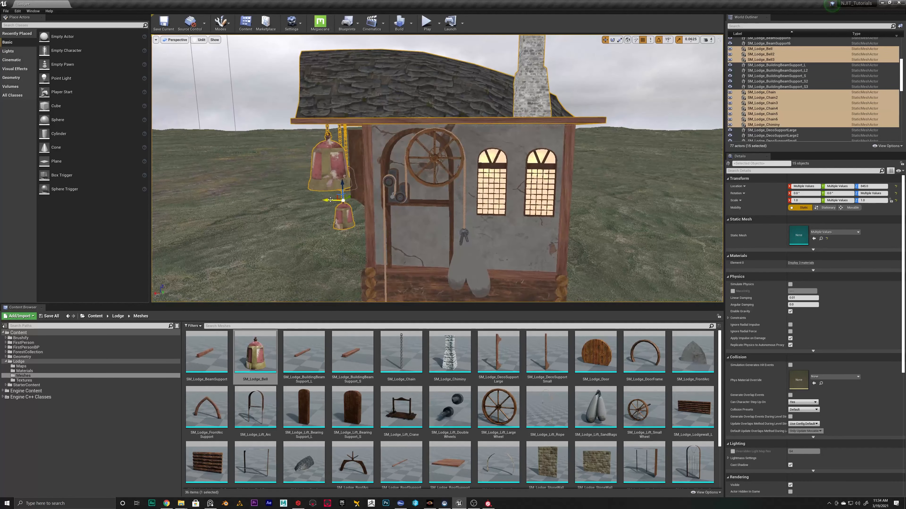
# Scale the roof along its length, undo the last change and deselect the roof.
pyautogui.click(410, 91)
pyautogui.moveTo(410, 91); pyautogui.dragTo(424, 96, button='right')
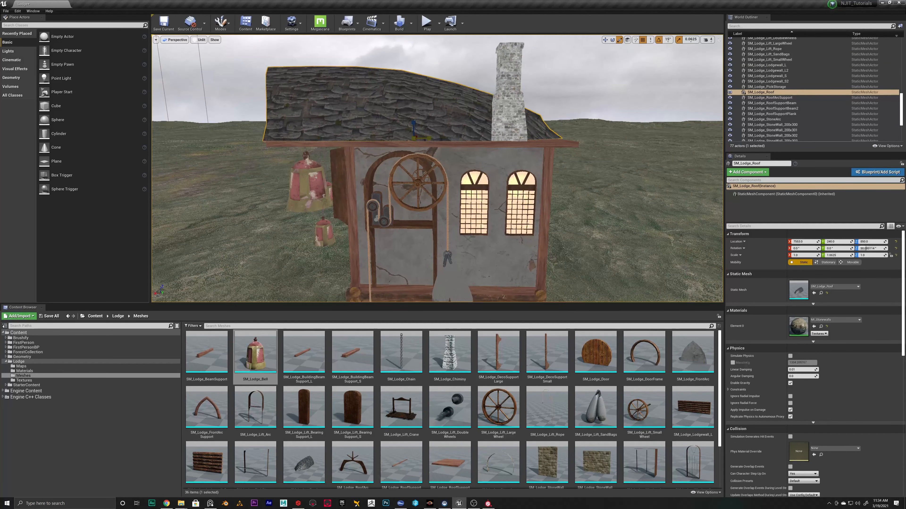
pyautogui.moveTo(476, 137); pyautogui.dragTo(531, 115, button='right')
pyautogui.hotkey('ctrl', 'z')
pyautogui.moveTo(587, 137)
pyautogui.mouseDown(button='right')
pyautogui.moveTo(560, 168)
pyautogui.moveTo(599, 175)
pyautogui.moveTo(588, 168)
pyautogui.moveTo(592, 121)
pyautogui.mouseUp(button='right')
pyautogui.click(585, 124)
pyautogui.moveTo(533, 292)
pyautogui.mouseDown(button='right')
pyautogui.moveTo(564, 275)
pyautogui.moveTo(577, 280)
pyautogui.moveTo(533, 292)
pyautogui.mouseUp(button='right')
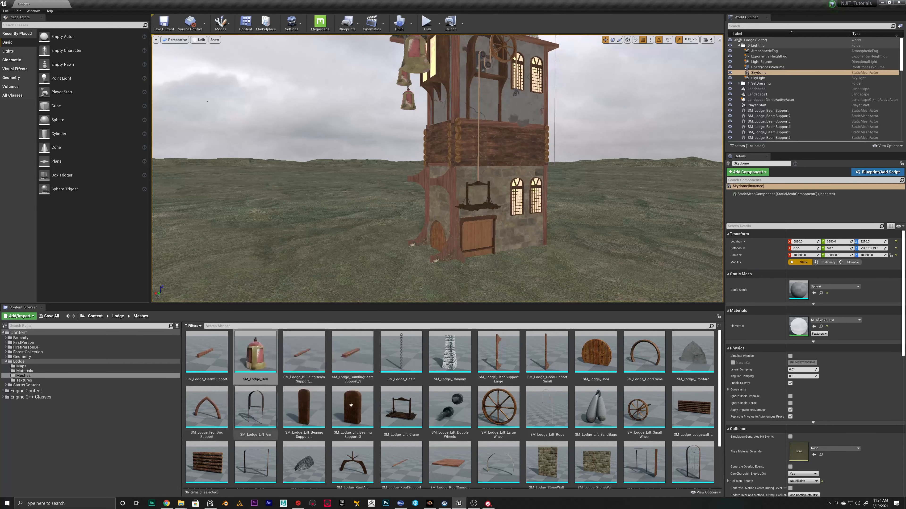
# Place the SM_Lodge_WoodPost mesh at one corner of the lodge's stone base and duplicate it to the neighbouring corner.
pyautogui.scroll(-2, 460, 409)
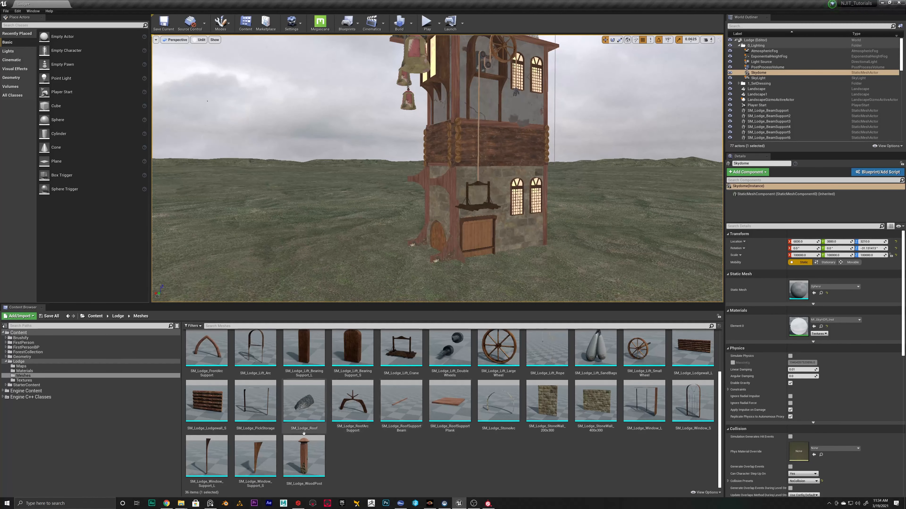
pyautogui.moveTo(303, 460); pyautogui.dragTo(557, 243)
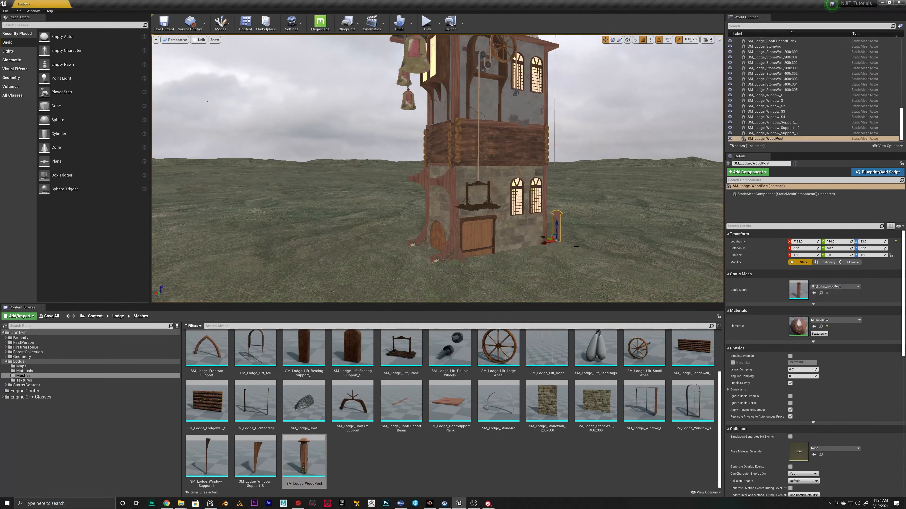
pyautogui.moveTo(576, 247); pyautogui.dragTo(507, 216, button='right')
pyautogui.moveTo(479, 216); pyautogui.dragTo(462, 216)
pyautogui.moveTo(462, 216); pyautogui.dragTo(507, 215, button='right')
pyautogui.keyDown('alt'); pyautogui.moveTo(371, 199); pyautogui.dragTo(518, 193); pyautogui.keyUp('alt')
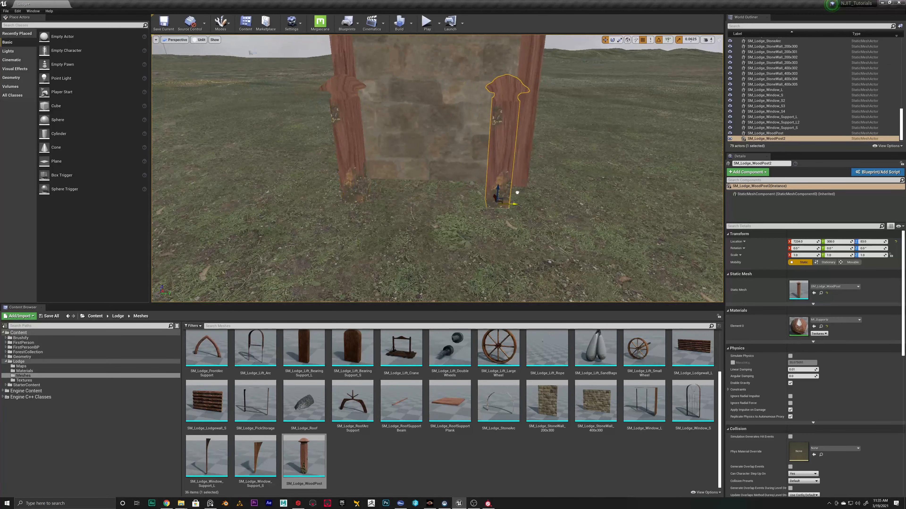
pyautogui.click(571, 228)
pyautogui.moveTo(571, 228); pyautogui.dragTo(499, 193, button='right')
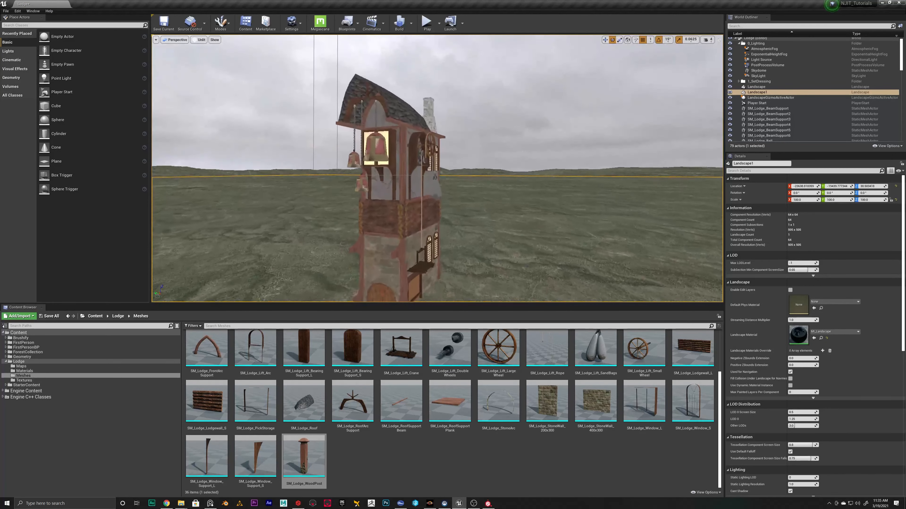
# Switch the viewport shading to Lit and inspect the finished lodge and the ground around it.
pyautogui.click(198, 40)
pyautogui.click(210, 52)
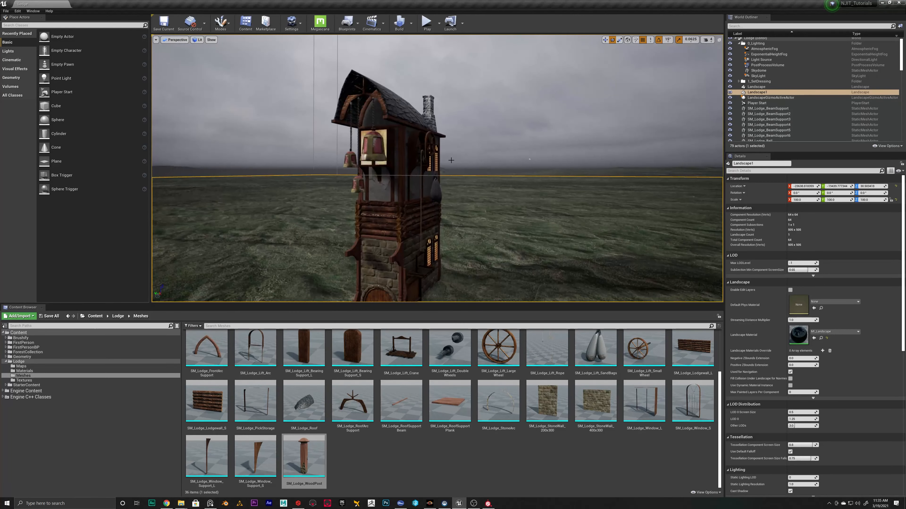
pyautogui.moveTo(321, 107); pyautogui.dragTo(332, 167, button='right')
pyautogui.moveTo(587, 175); pyautogui.dragTo(628, 179, button='right')
pyautogui.moveTo(369, 224)
pyautogui.mouseDown(button='right')
pyautogui.moveTo(328, 225)
pyautogui.moveTo(369, 224)
pyautogui.mouseUp(button='right')
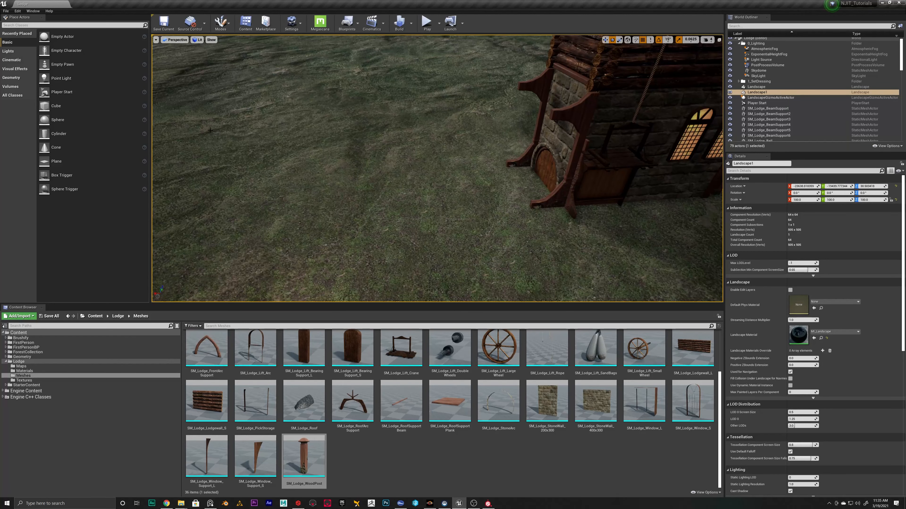
# Switch to landscape painting on Landscape1 and reduce the brush size to a small spot.
pyautogui.click(221, 24)
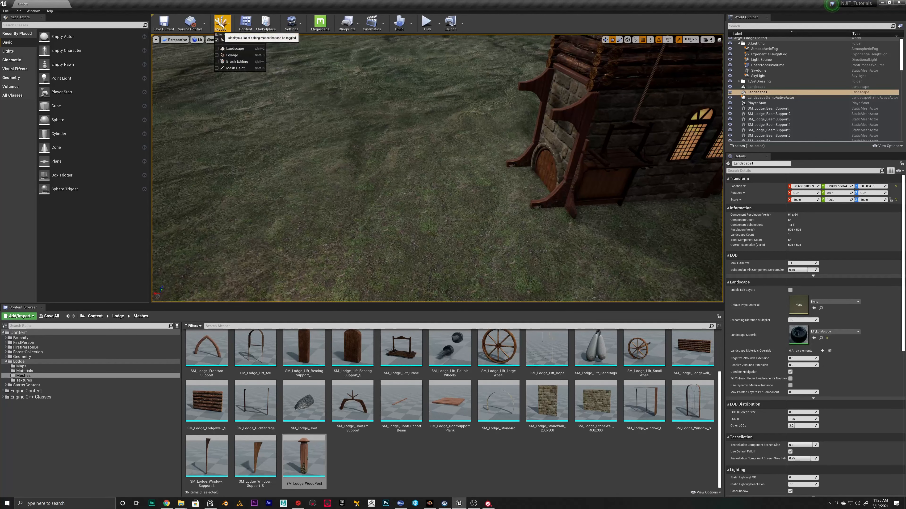
pyautogui.click(233, 50)
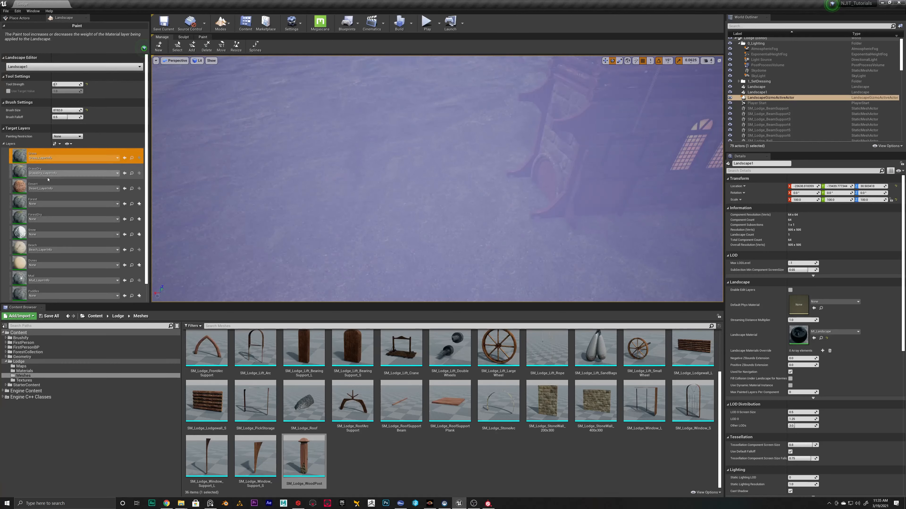
pyautogui.moveTo(80, 110); pyautogui.dragTo(48, 110)
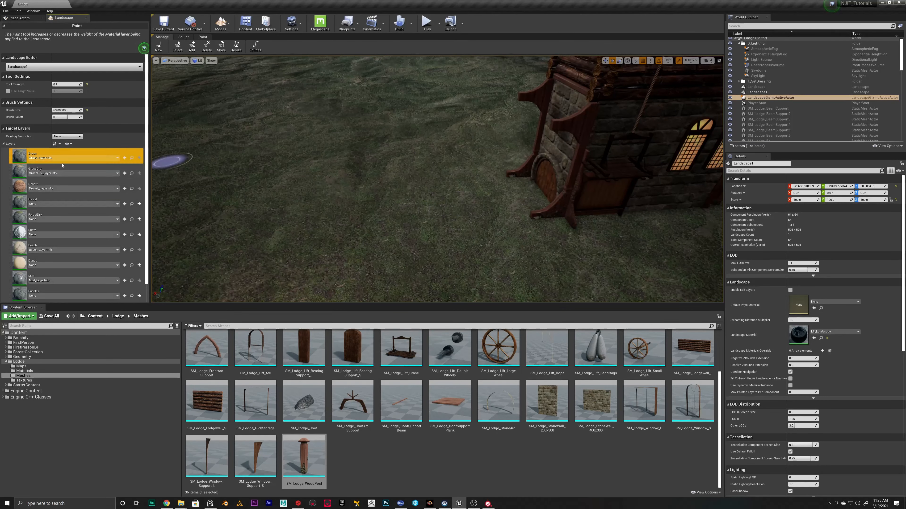
# Assign a layer info to the target layer listed just above RemoveProcedural and make it the active paint layer.
pyautogui.scroll(-2, 50, 216)
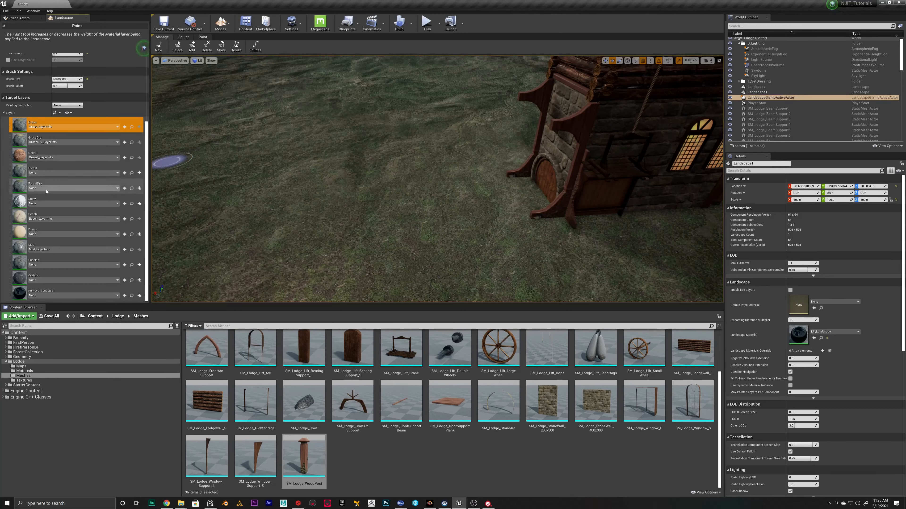
pyautogui.click(23, 280)
pyautogui.click(46, 281)
pyautogui.click(82, 317)
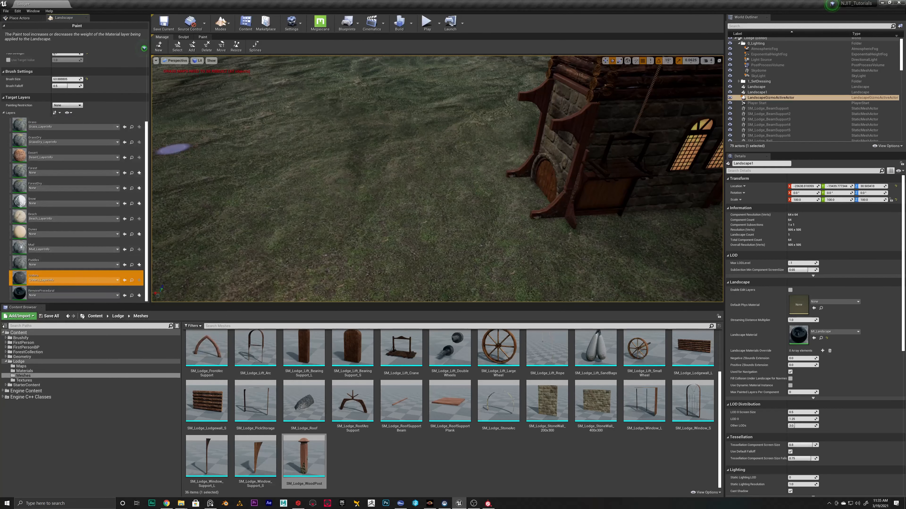
# Paint the dark ground layer lightly on the grass in front of the lodge's arched door.
pyautogui.moveTo(501, 172)
pyautogui.mouseDown(button='right')
pyautogui.moveTo(549, 189)
pyautogui.moveTo(535, 203)
pyautogui.moveTo(507, 196)
pyautogui.moveTo(513, 188)
pyautogui.mouseUp(button='right')
pyautogui.press('w')
pyautogui.moveTo(445, 184)
pyautogui.mouseDown()
pyautogui.moveTo(497, 176)
pyautogui.moveTo(419, 178)
pyautogui.moveTo(450, 190)
pyautogui.mouseUp()
pyautogui.press('s')
pyautogui.moveTo(451, 190); pyautogui.dragTo(446, 210, button='right')
pyautogui.moveTo(403, 182)
pyautogui.mouseDown(button='right')
pyautogui.moveTo(446, 171)
pyautogui.moveTo(438, 199)
pyautogui.mouseUp(button='right')
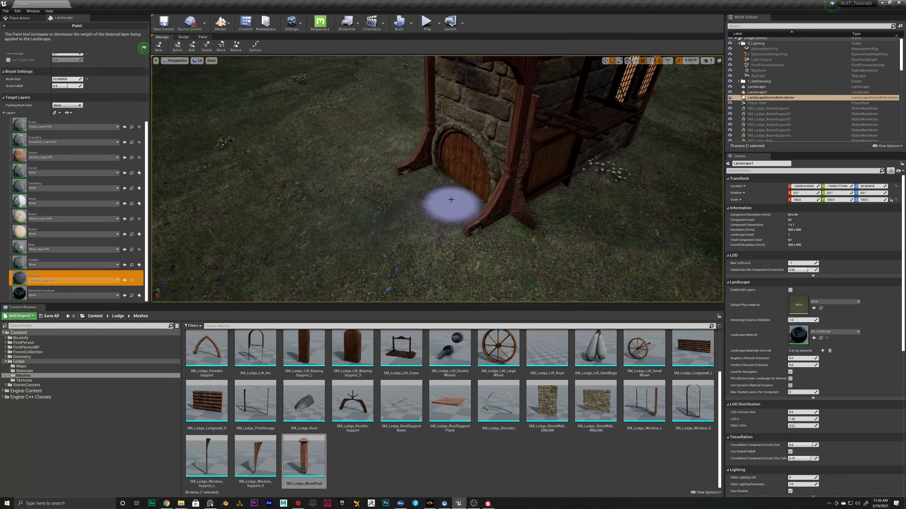
# Try painting the Desert layer in front of the arched door and undo the stroke.
pyautogui.click(82, 153)
pyautogui.moveTo(417, 207); pyautogui.dragTo(443, 196)
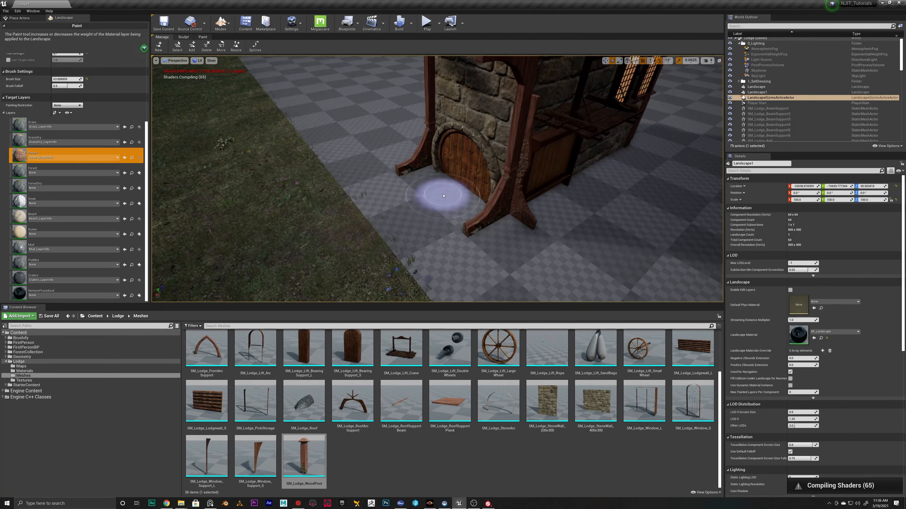
pyautogui.hotkey('ctrl', 'z')
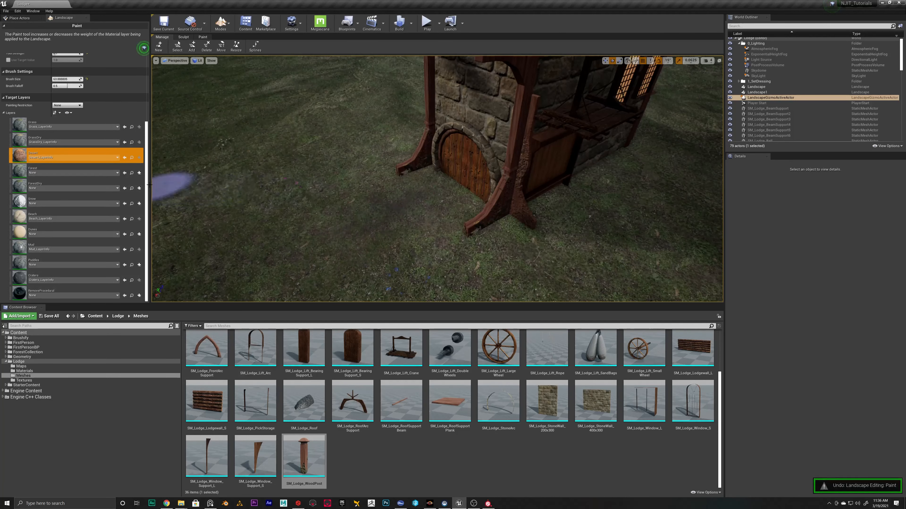
# Paint the dark ground layer out from the arched door with a higher tool strength, and clear the painted path again.
pyautogui.click(71, 278)
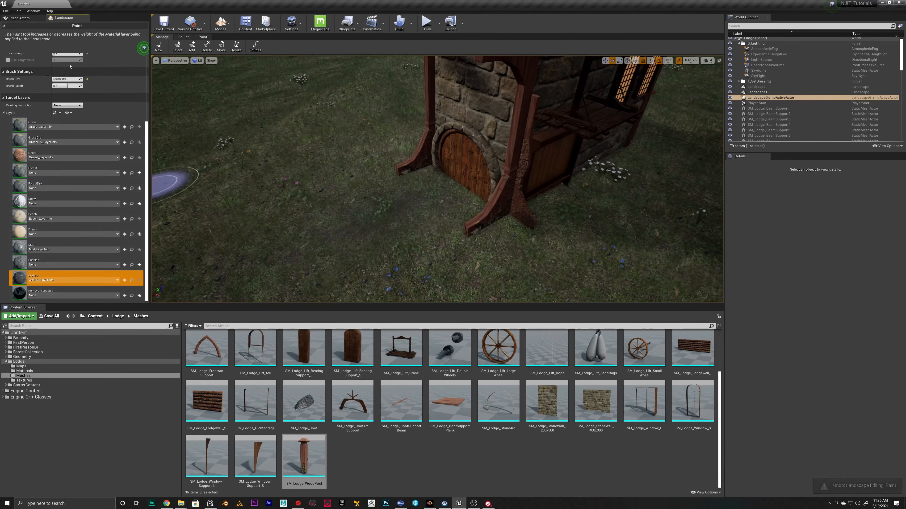
pyautogui.scroll(2, 70, 66)
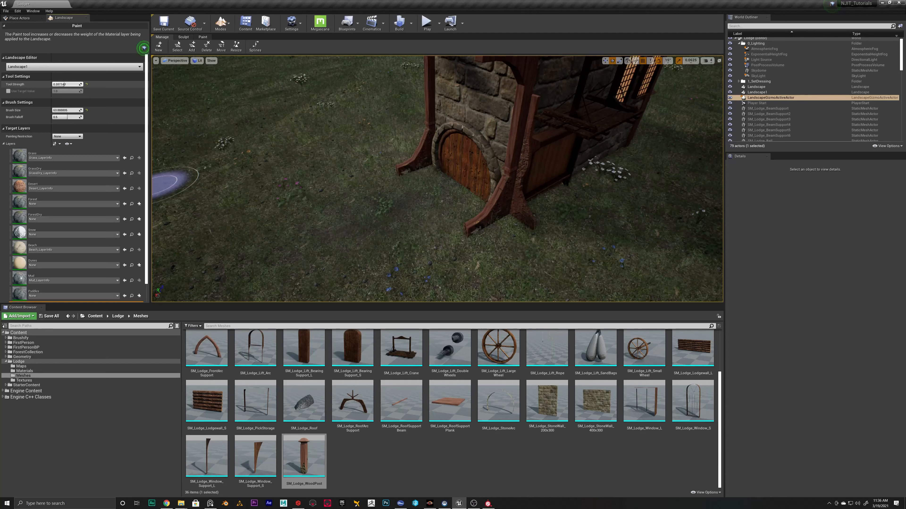
pyautogui.moveTo(396, 210)
pyautogui.mouseDown()
pyautogui.moveTo(463, 205)
pyautogui.moveTo(301, 248)
pyautogui.mouseUp()
pyautogui.moveTo(65, 84); pyautogui.dragTo(75, 84)
pyautogui.moveTo(367, 163)
pyautogui.mouseDown()
pyautogui.moveTo(455, 194)
pyautogui.moveTo(404, 188)
pyautogui.moveTo(467, 188)
pyautogui.moveTo(480, 197)
pyautogui.moveTo(273, 272)
pyautogui.moveTo(305, 246)
pyautogui.mouseUp()
pyautogui.moveTo(303, 244)
pyautogui.mouseDown(button='right')
pyautogui.moveTo(342, 240)
pyautogui.moveTo(378, 260)
pyautogui.moveTo(292, 234)
pyautogui.mouseUp(button='right')
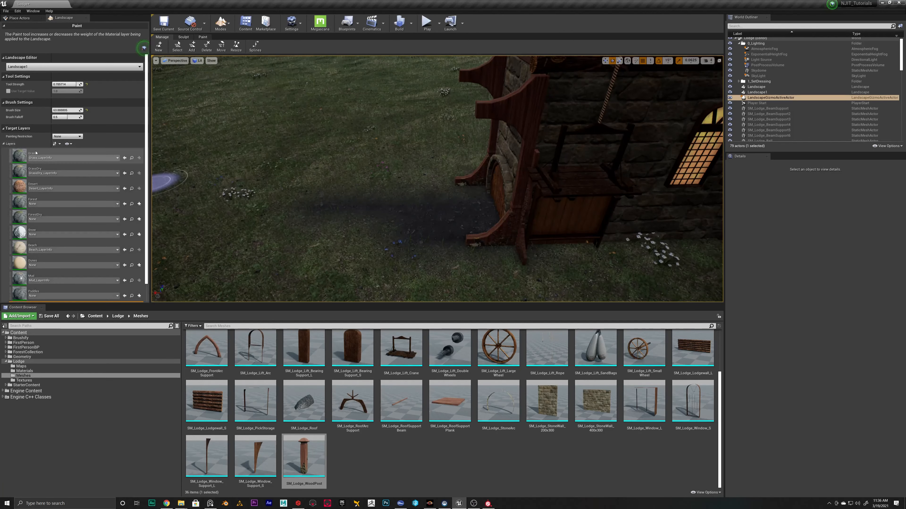
pyautogui.moveTo(316, 197)
pyautogui.mouseDown()
pyautogui.moveTo(467, 194)
pyautogui.moveTo(461, 229)
pyautogui.moveTo(408, 229)
pyautogui.moveTo(405, 185)
pyautogui.moveTo(448, 220)
pyautogui.moveTo(327, 176)
pyautogui.mouseUp()
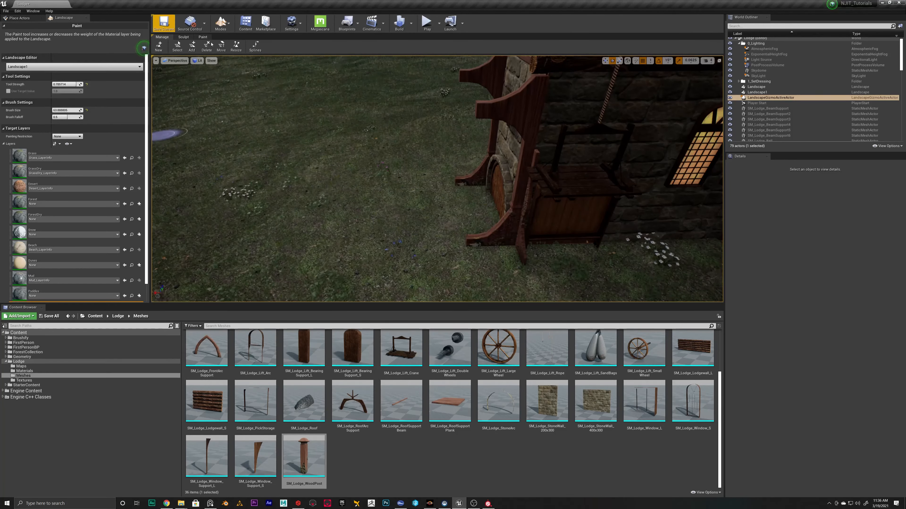
# Create a landscape spline segment running from the lodge's arched door to a point on the open ground in front.
pyautogui.click(255, 46)
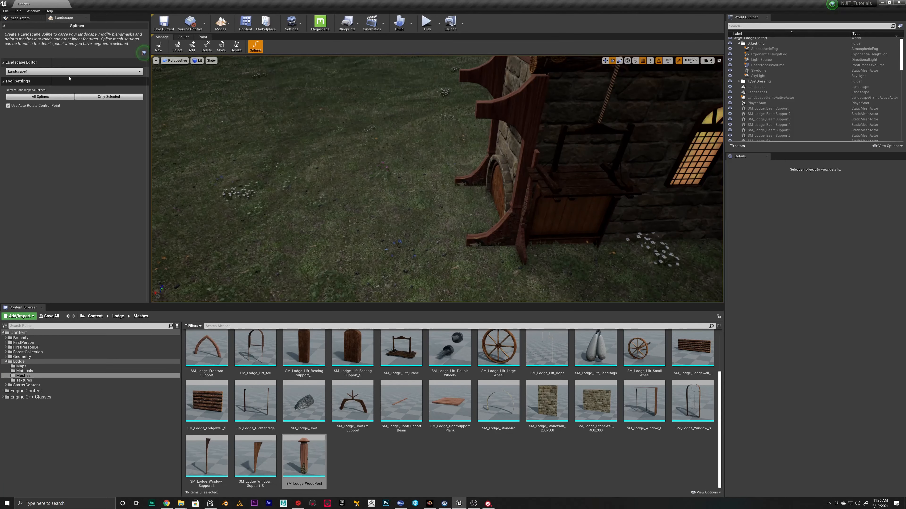
pyautogui.keyDown('ctrl'); pyautogui.click(485, 211); pyautogui.keyUp('ctrl')
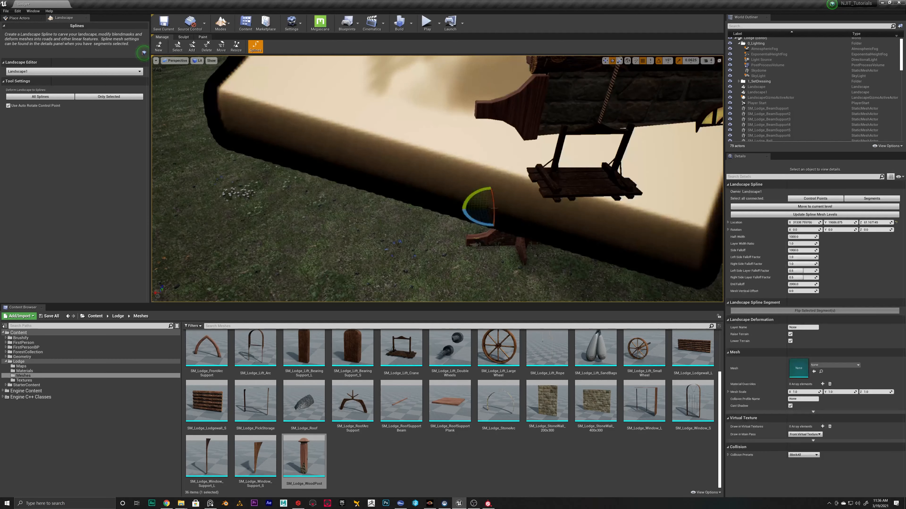
pyautogui.press('s')
pyautogui.moveTo(441, 209); pyautogui.dragTo(394, 209, button='right')
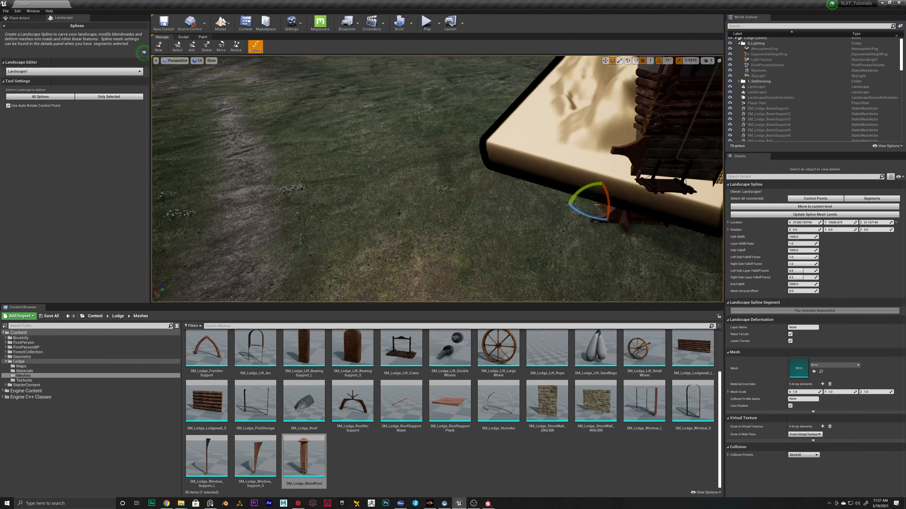
pyautogui.keyDown('ctrl'); pyautogui.click(360, 217); pyautogui.keyUp('ctrl')
# Move the spline's outer control point farther away from the lodge to lengthen the road.
pyautogui.press('s')
pyautogui.moveTo(507, 208); pyautogui.dragTo(460, 212, button='right')
pyautogui.moveTo(439, 191); pyautogui.dragTo(282, 167)
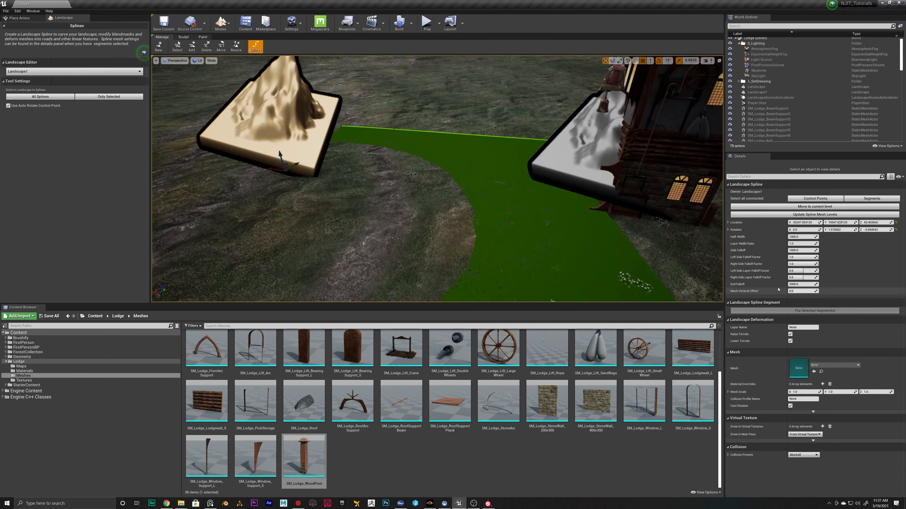
# Select all connected segments of the spline and add one expanded entry to its spline meshes.
pyautogui.click(578, 153)
pyautogui.click(577, 152)
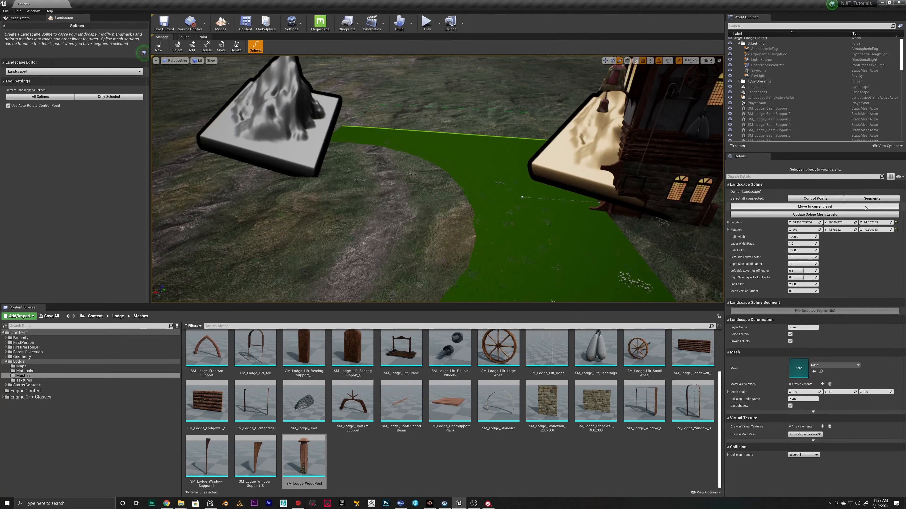
pyautogui.click(864, 199)
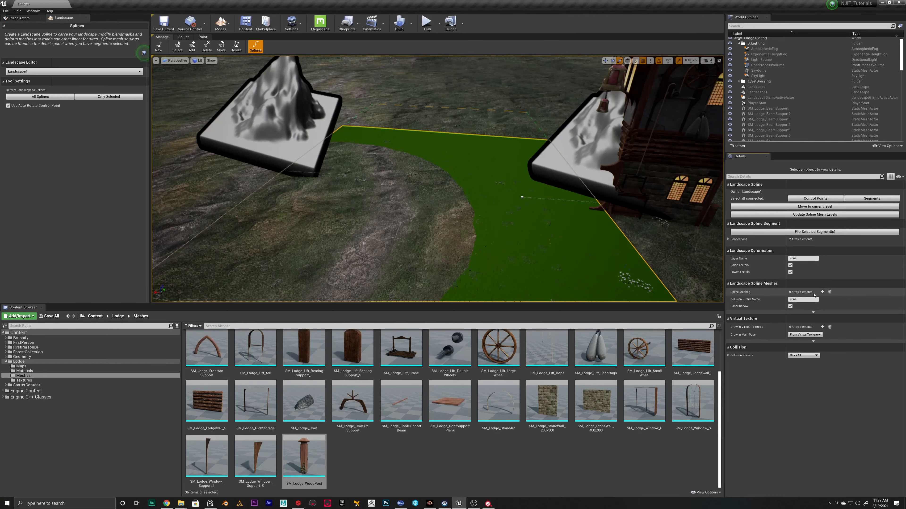
pyautogui.click(822, 291)
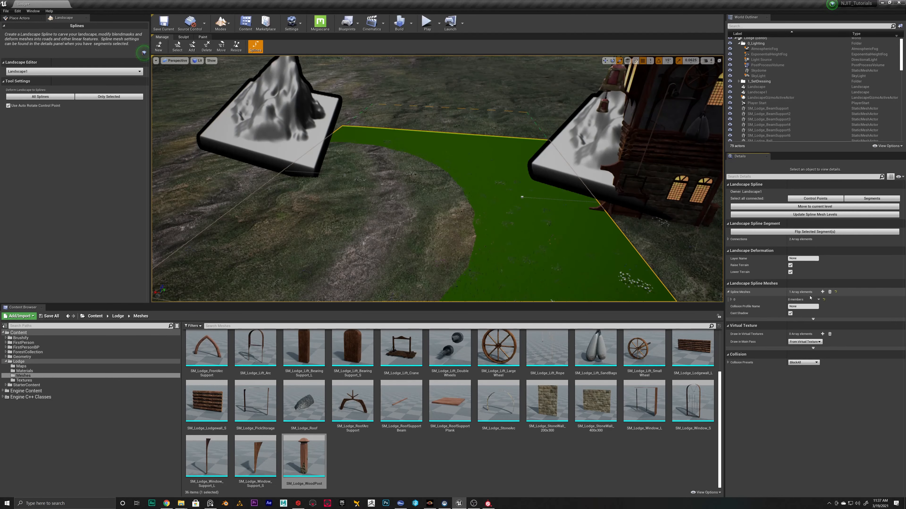
pyautogui.click(810, 299)
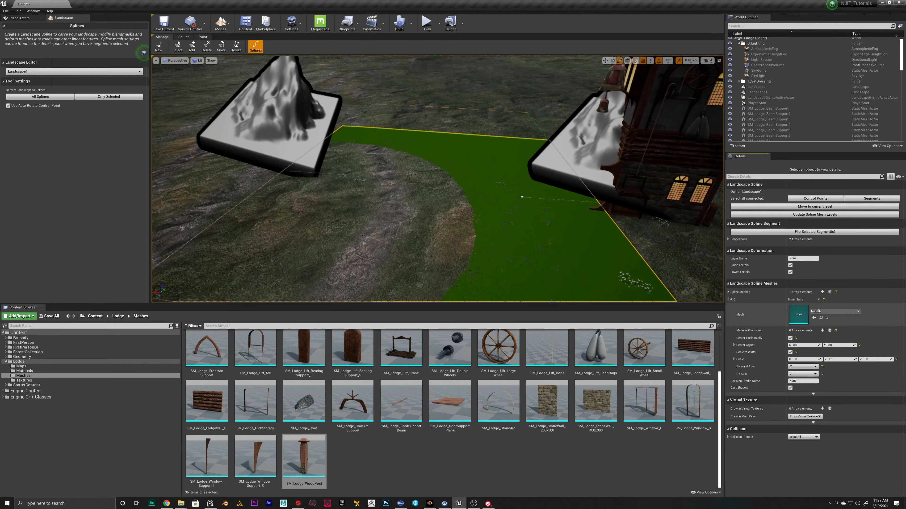
# Assign the S_RoadPlane mesh from Brushify's Meshes/Roads/Meshes folder to the new spline mesh entry.
pyautogui.click(6, 339)
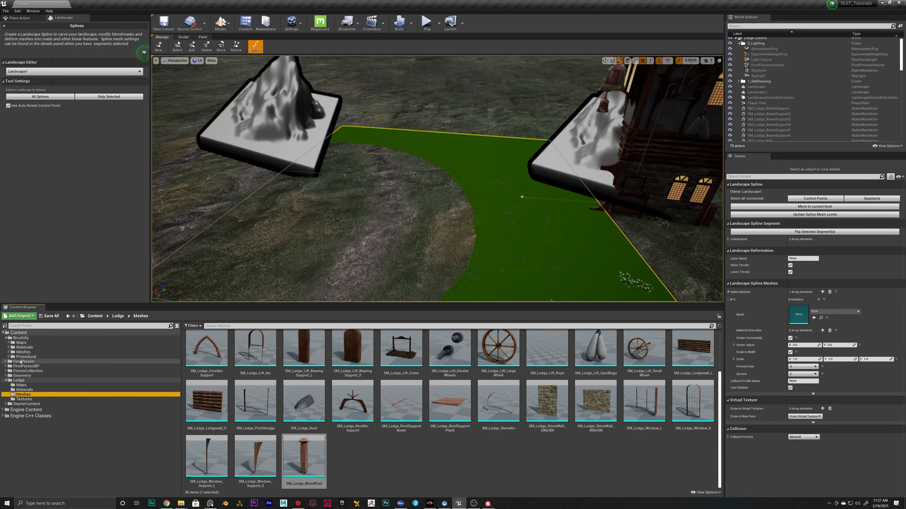
pyautogui.click(9, 352)
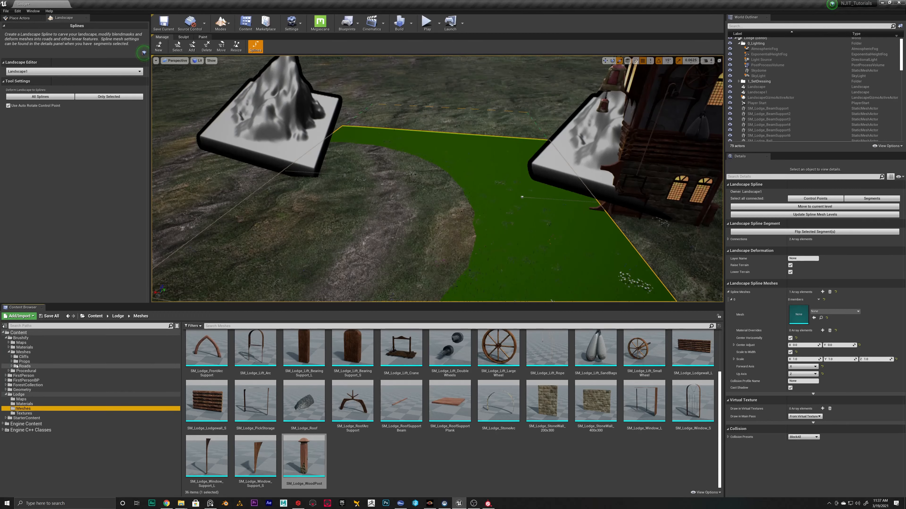
pyautogui.click(15, 367)
pyautogui.click(12, 367)
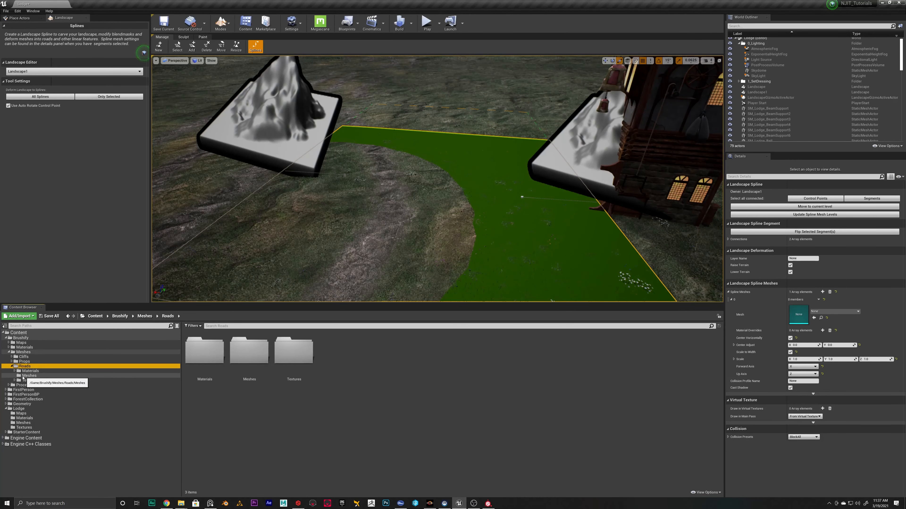
pyautogui.click(29, 375)
pyautogui.click(206, 353)
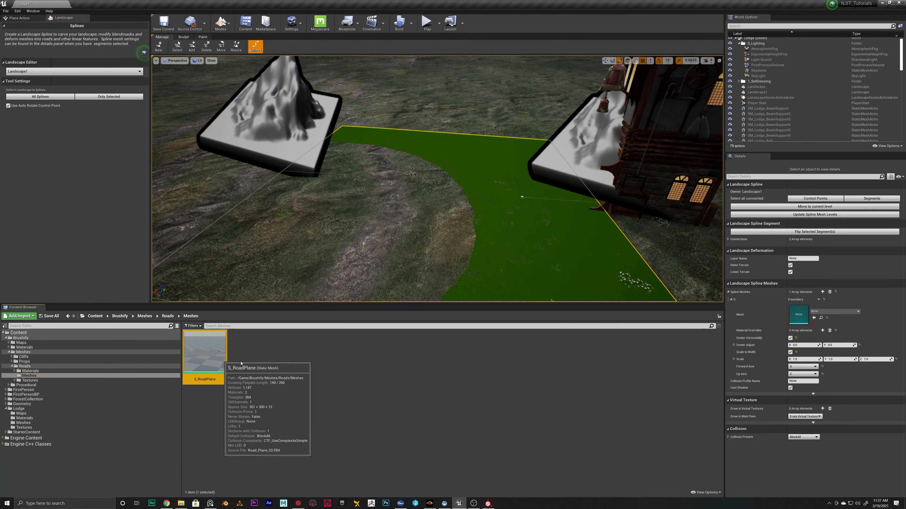
pyautogui.click(813, 317)
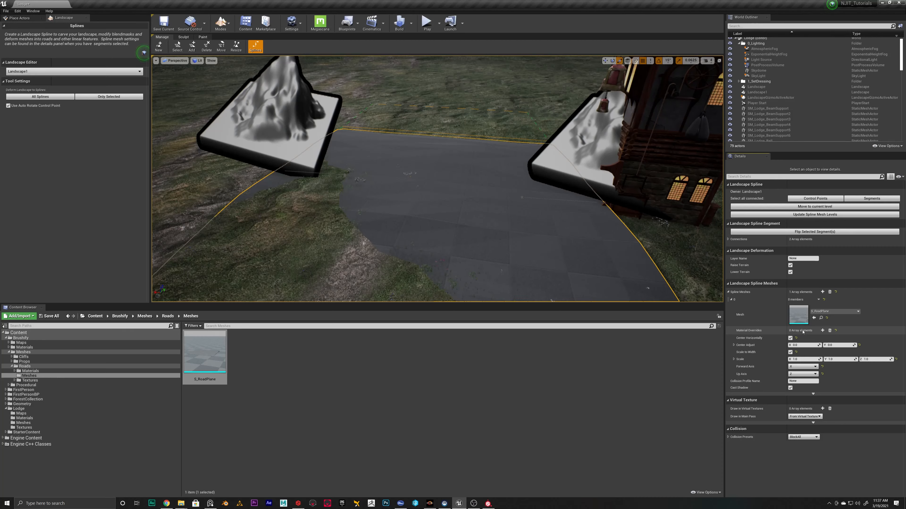
# Add a material override to the road mesh and assign MI_Road_Pebbles_04_Inst from the Roads/Materials/Pebbles folder.
pyautogui.click(822, 331)
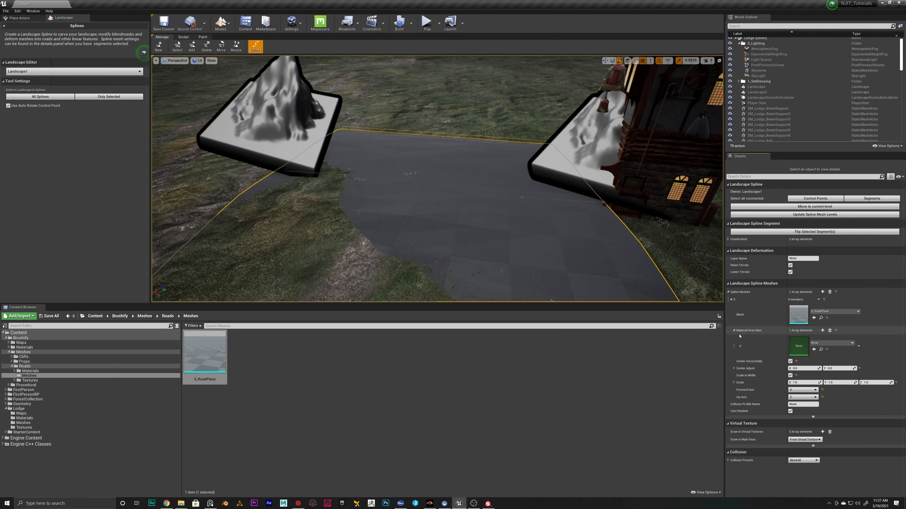
pyautogui.click(34, 372)
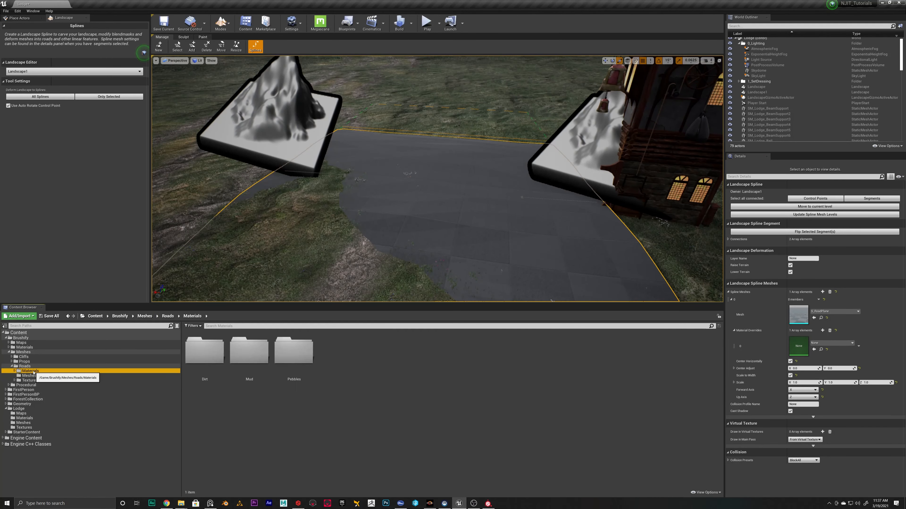
pyautogui.click(16, 372)
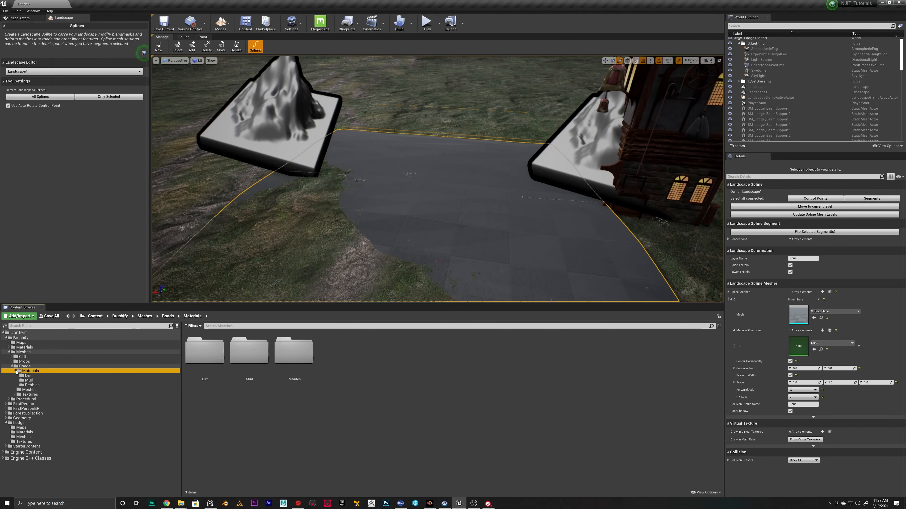
pyautogui.click(32, 386)
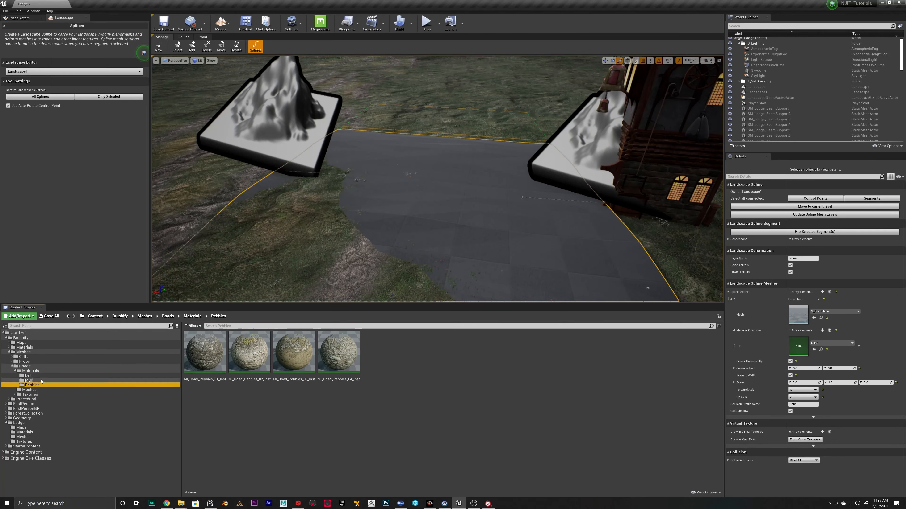
pyautogui.click(28, 380)
pyautogui.click(29, 377)
pyautogui.click(33, 380)
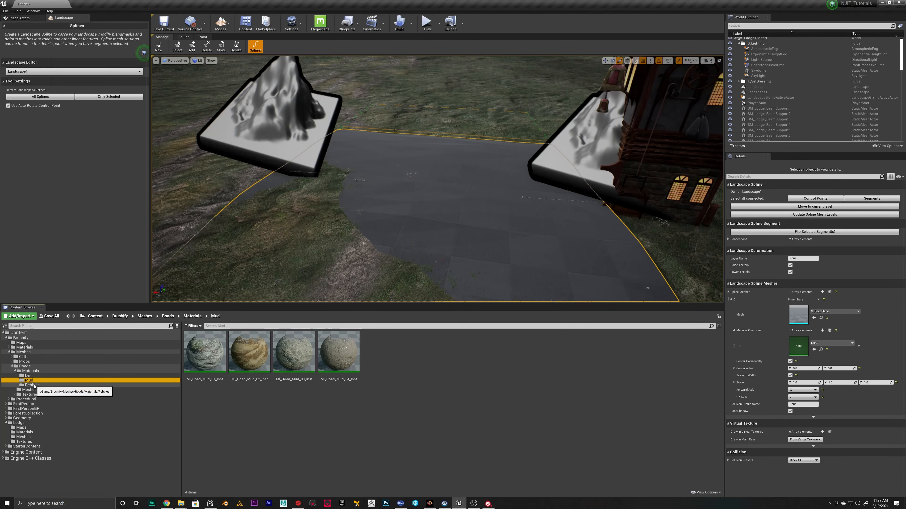
pyautogui.click(36, 386)
pyautogui.click(338, 352)
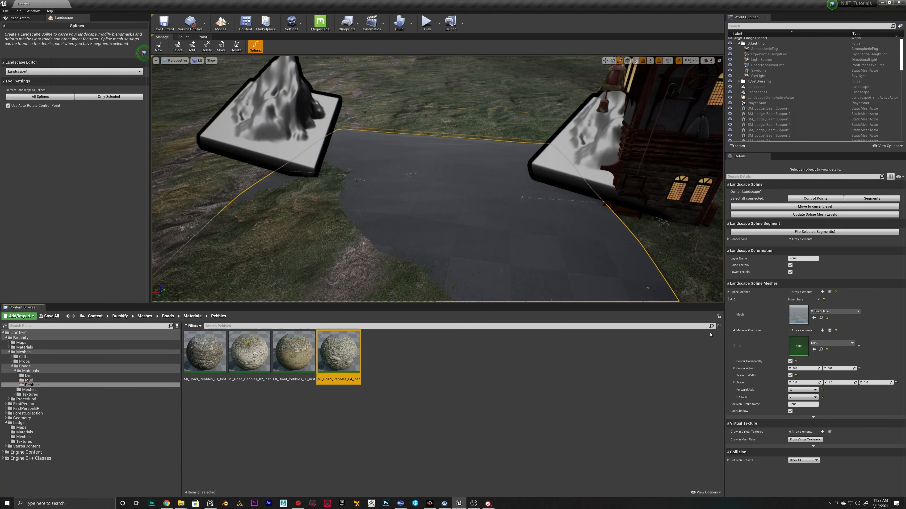
pyautogui.click(814, 350)
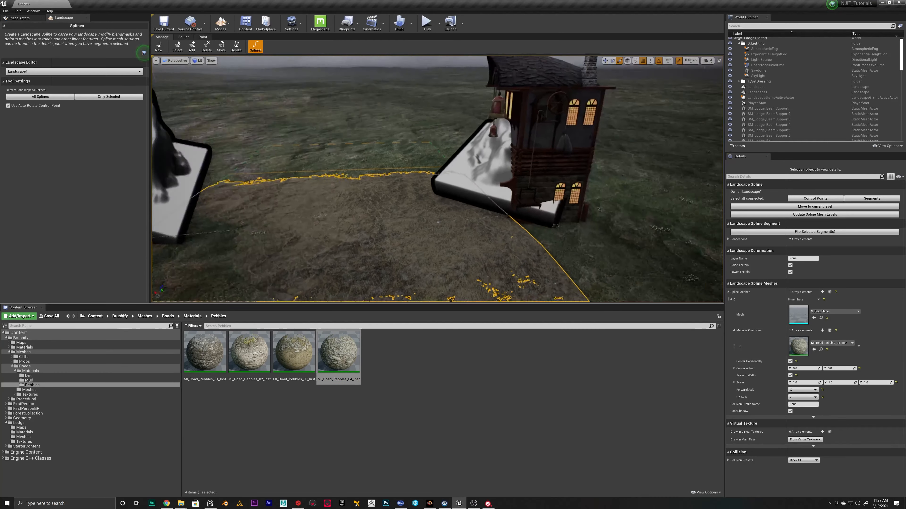
# Narrow the road at the lodge door by reducing its control point's Half Width to 80.
pyautogui.moveTo(437, 178); pyautogui.dragTo(410, 181, button='right')
pyautogui.moveTo(588, 192); pyautogui.dragTo(592, 193, button='right')
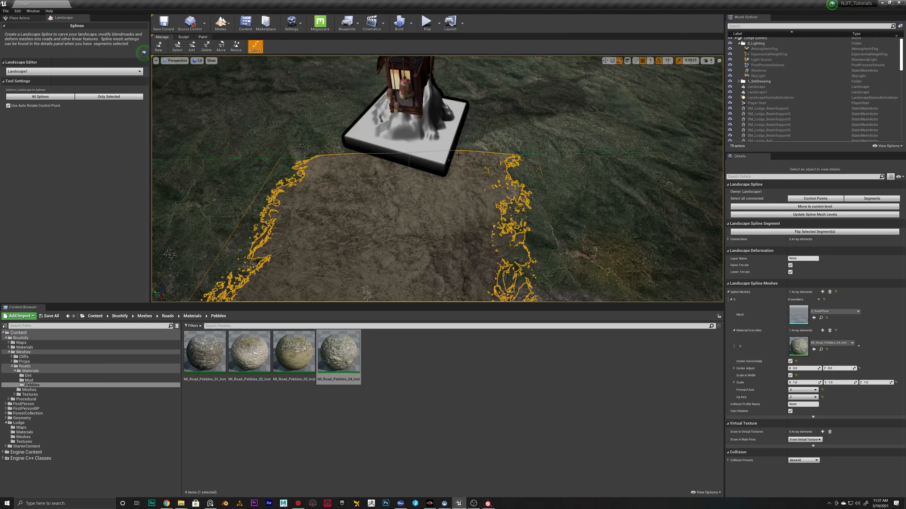
pyautogui.click(428, 146)
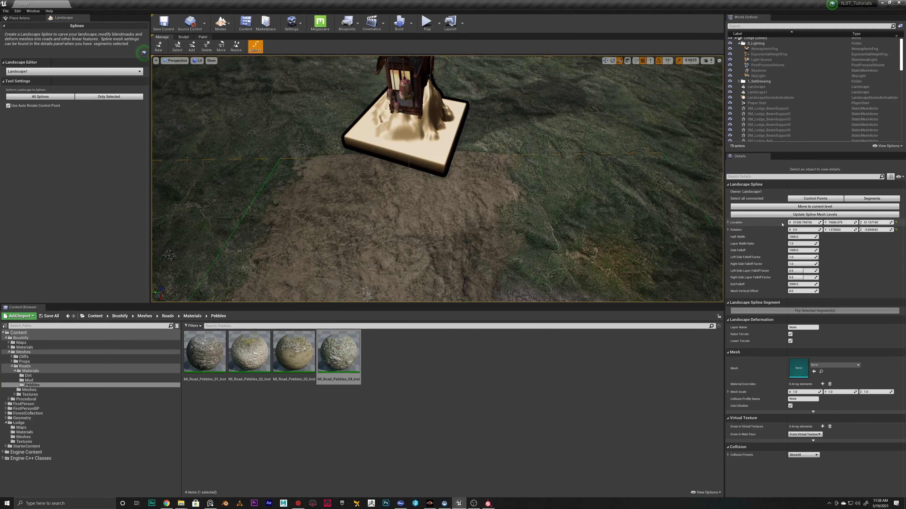
pyautogui.moveTo(588, 200); pyautogui.dragTo(613, 214, button='right')
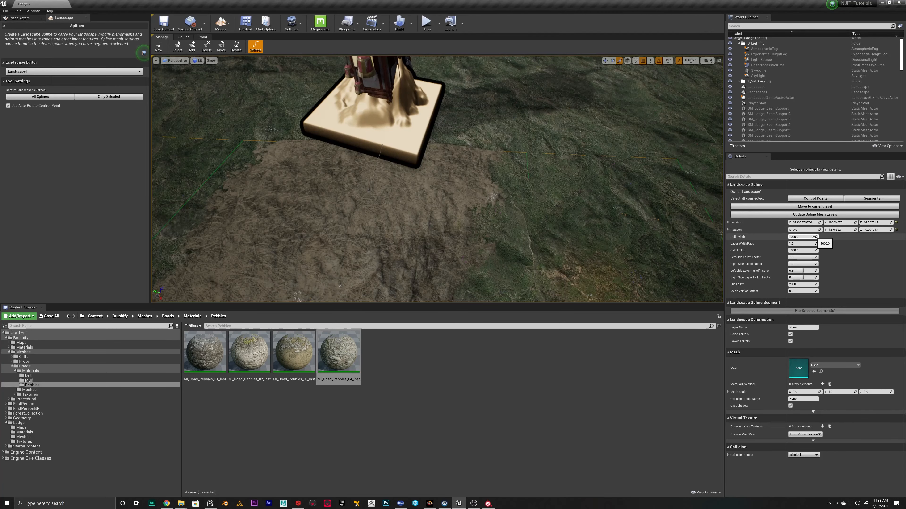
pyautogui.moveTo(814, 237); pyautogui.dragTo(785, 236)
pyautogui.moveTo(320, 189); pyautogui.dragTo(200, 191, button='right')
pyautogui.click(320, 189)
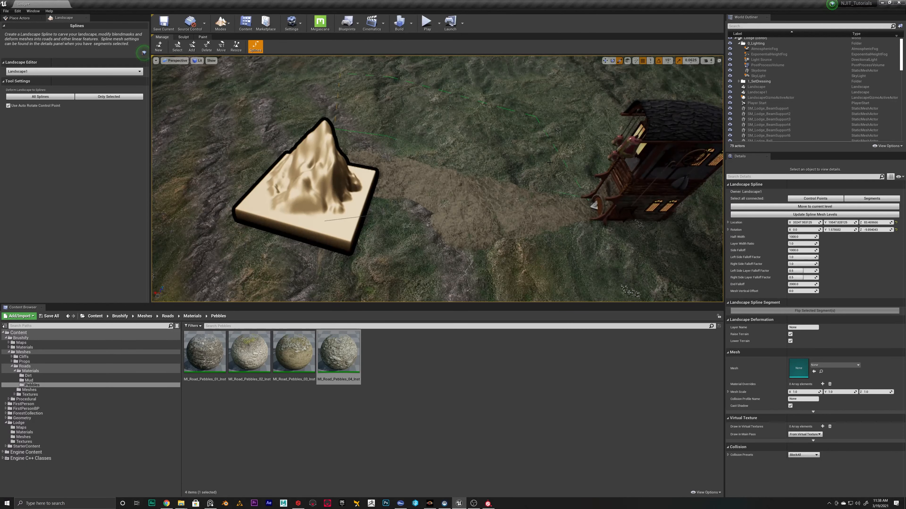
pyautogui.click(594, 206)
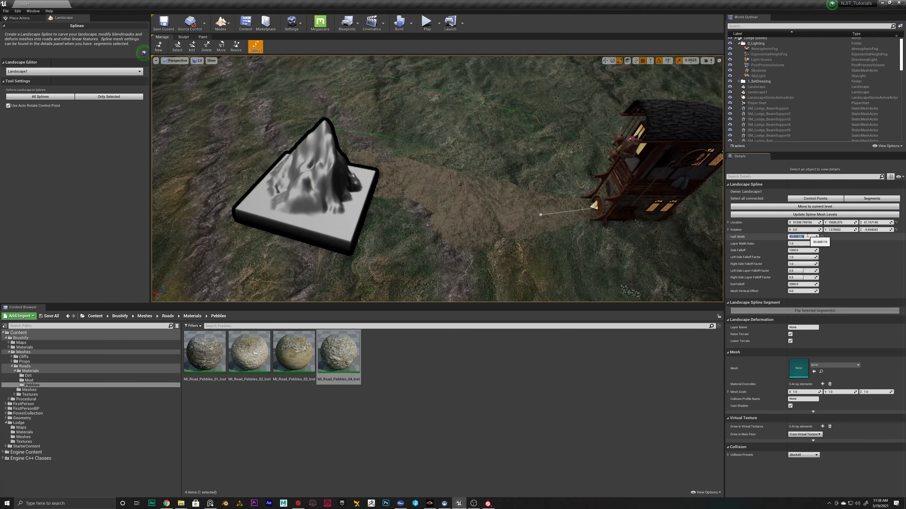
# Set the outer control point's Half Width to 80 and raise the point above the terrain.
pyautogui.click(306, 172)
pyautogui.click(802, 237)
pyautogui.write('8')
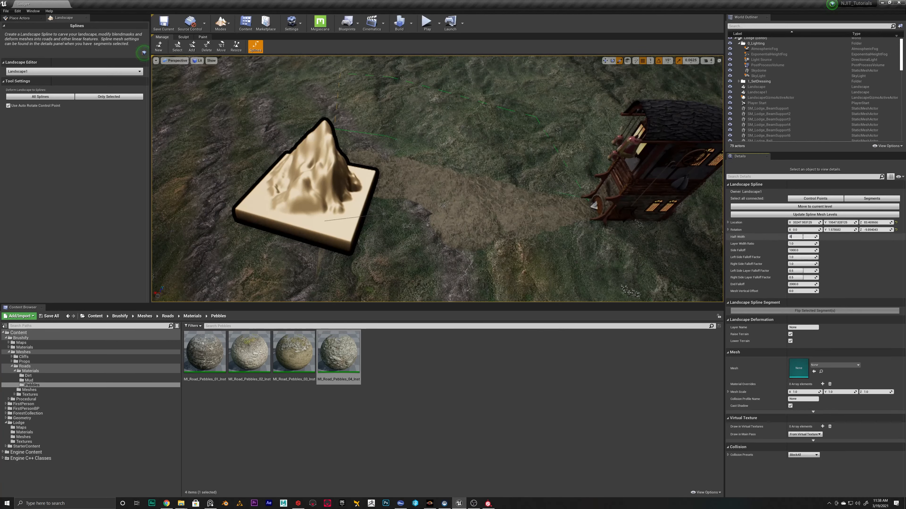
pyautogui.write('5')
pyautogui.press('Return')
pyautogui.moveTo(513, 242); pyautogui.dragTo(230, 192, button='right')
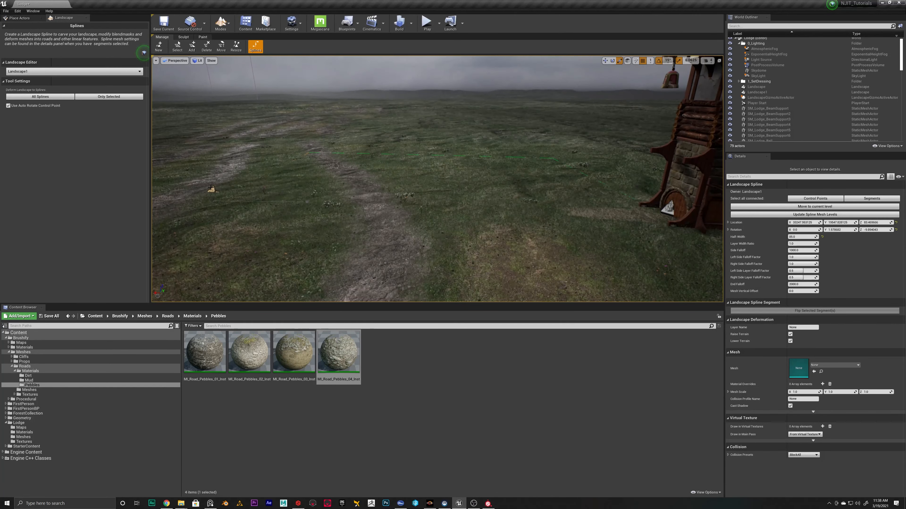
pyautogui.moveTo(209, 185); pyautogui.dragTo(211, 176)
# Set the Side Falloff of both the outer and the lodge-side control points to 90.
pyautogui.moveTo(223, 174); pyautogui.dragTo(681, 194, button='right')
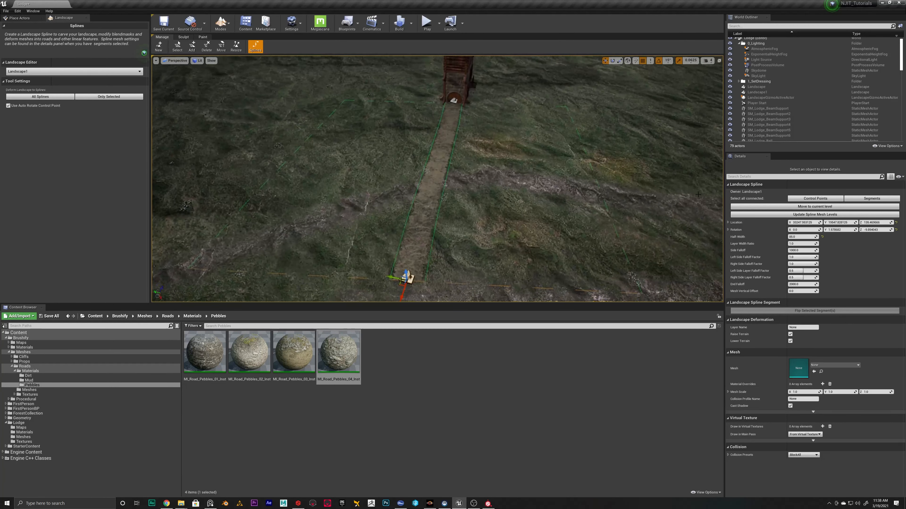
pyautogui.write('90')
pyautogui.press('Return')
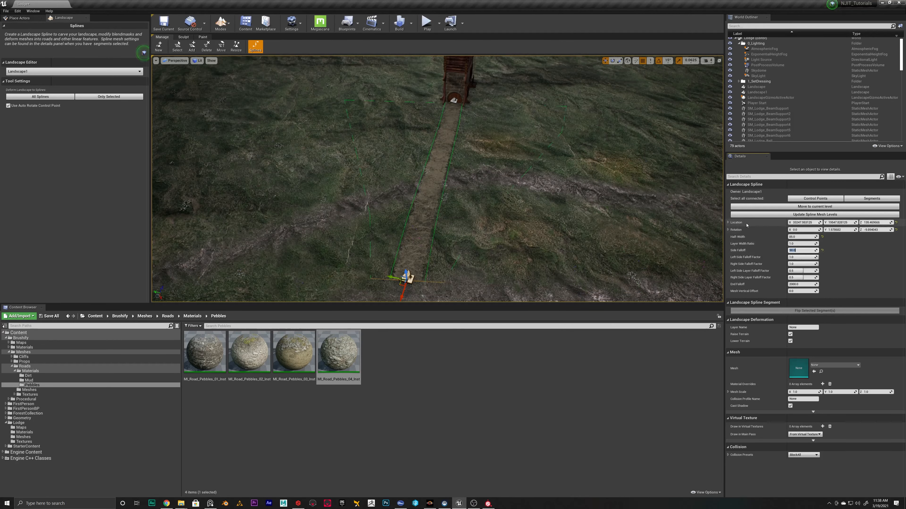
pyautogui.click(453, 100)
pyautogui.click(804, 252)
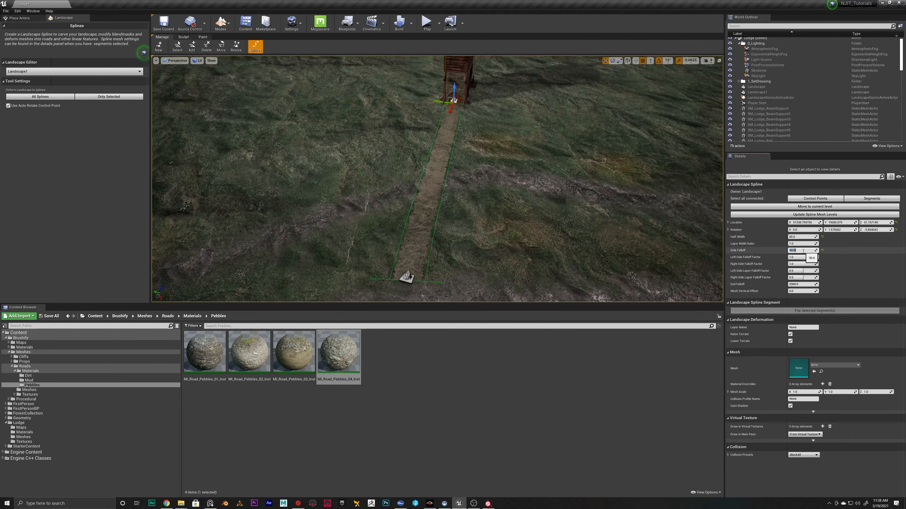
pyautogui.moveTo(588, 214)
pyautogui.mouseDown(button='right')
pyautogui.moveTo(569, 199)
pyautogui.moveTo(585, 200)
pyautogui.mouseUp(button='right')
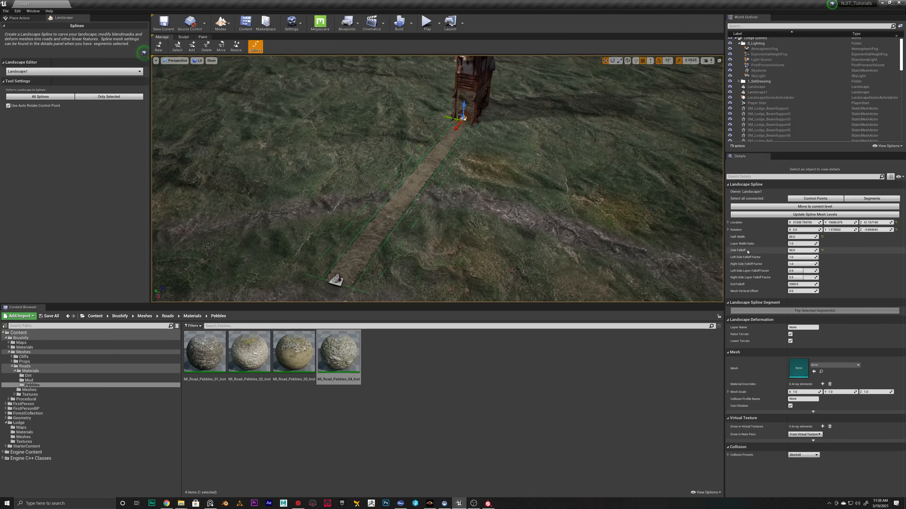
# Extend the road spline beyond its outer control point with additional control points leading away from the lodge.
pyautogui.moveTo(451, 130); pyautogui.dragTo(410, 162, button='right')
pyautogui.click(378, 167)
pyautogui.moveTo(463, 200); pyautogui.dragTo(484, 206, button='right')
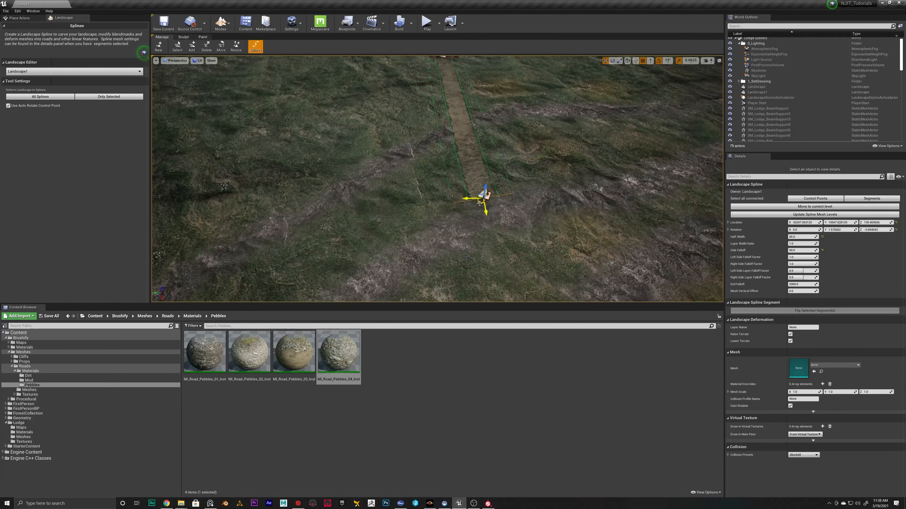
pyautogui.keyDown('alt'); pyautogui.moveTo(480, 203); pyautogui.dragTo(450, 220); pyautogui.keyUp('alt')
pyautogui.moveTo(367, 264); pyautogui.dragTo(366, 299)
pyautogui.moveTo(365, 299); pyautogui.dragTo(420, 298, button='right')
pyautogui.keyDown('alt'); pyautogui.moveTo(480, 229); pyautogui.dragTo(537, 206); pyautogui.keyUp('alt')
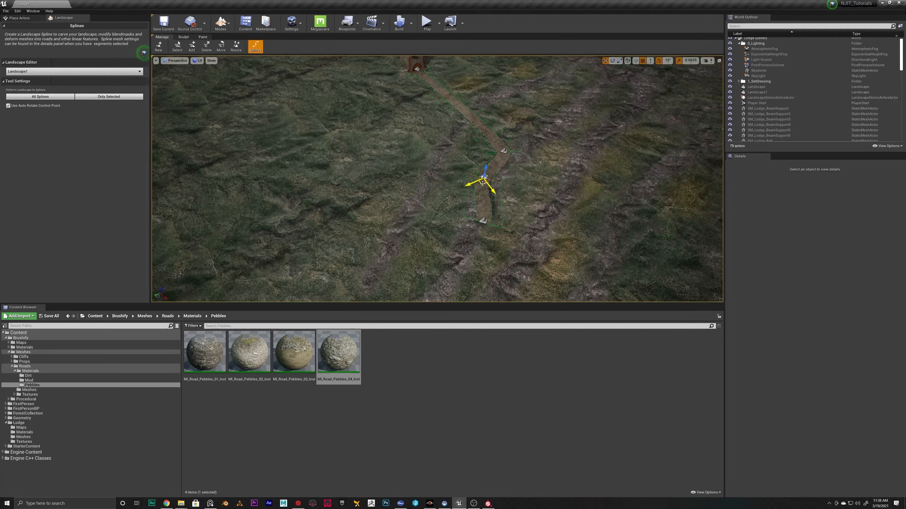
# Delete the intermediate control point of the extension and move the end point outward to lengthen and straighten the road.
pyautogui.press('Delete')
pyautogui.click(457, 265)
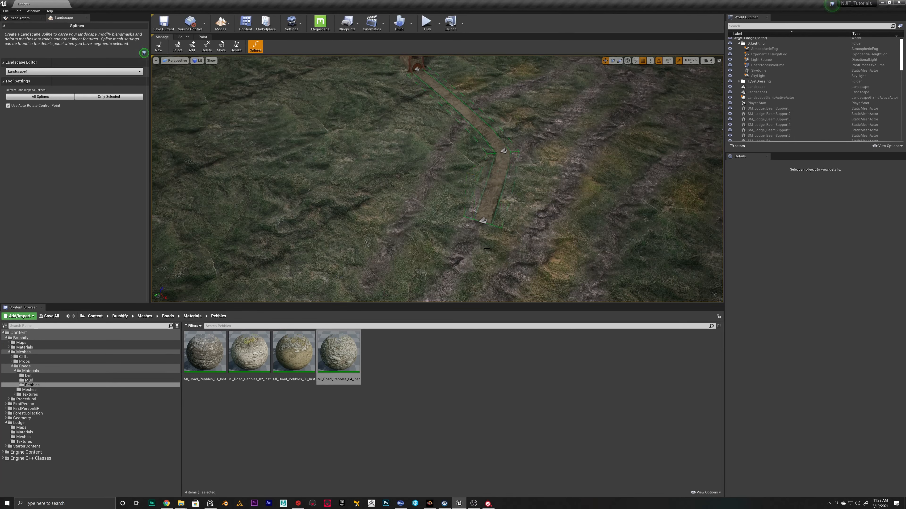
pyautogui.click(482, 221)
pyautogui.moveTo(519, 238); pyautogui.dragTo(465, 222)
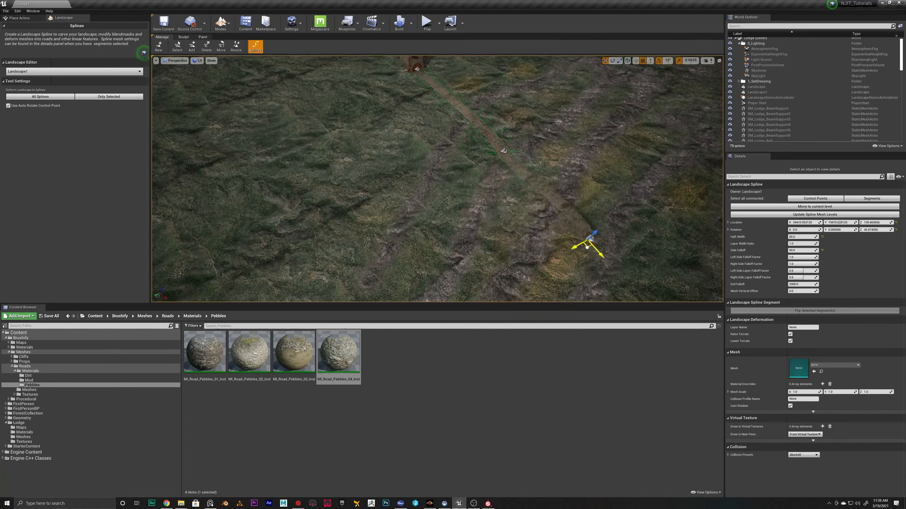
# Branch a side road off the middle control point with a new control point raised above the terrain.
pyautogui.moveTo(514, 183); pyautogui.dragTo(446, 182, button='right')
pyautogui.moveTo(497, 230); pyautogui.dragTo(535, 223, button='right')
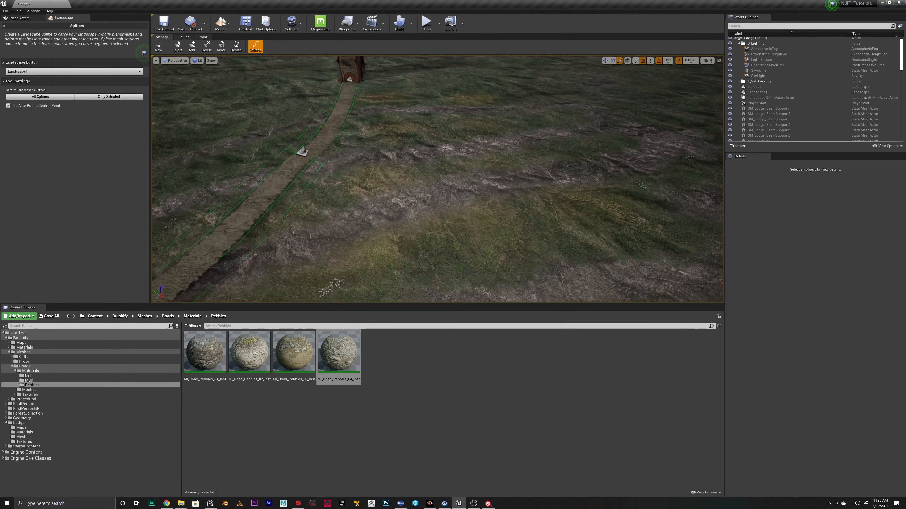
pyautogui.click(308, 152)
pyautogui.moveTo(425, 140); pyautogui.dragTo(445, 148, button='right')
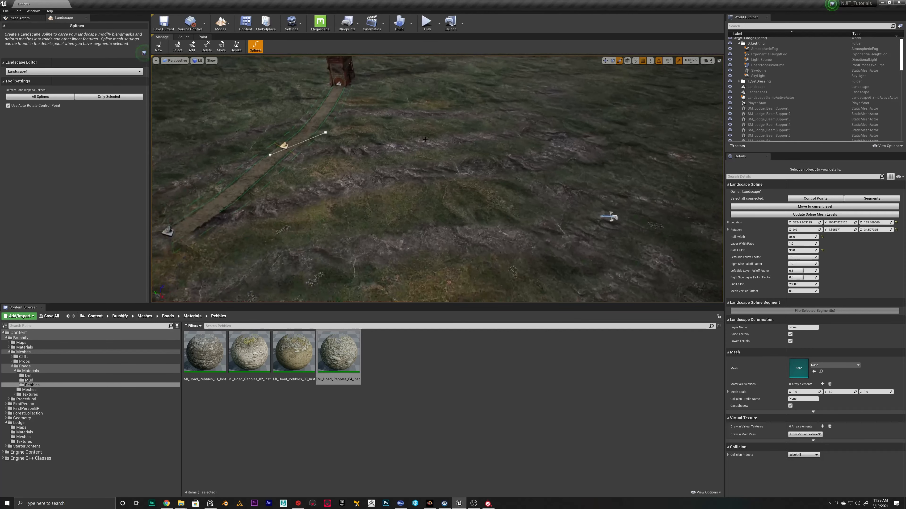
pyautogui.press('w')
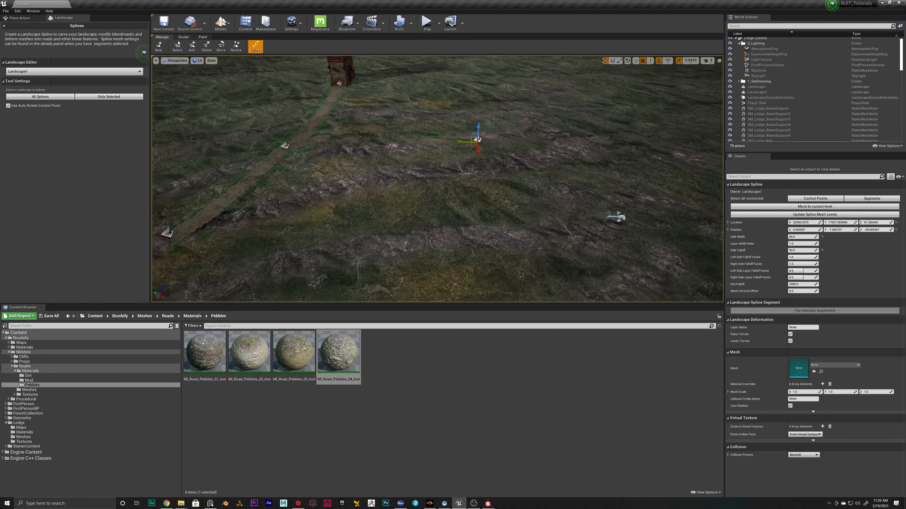
pyautogui.moveTo(496, 178); pyautogui.dragTo(499, 180, button='right')
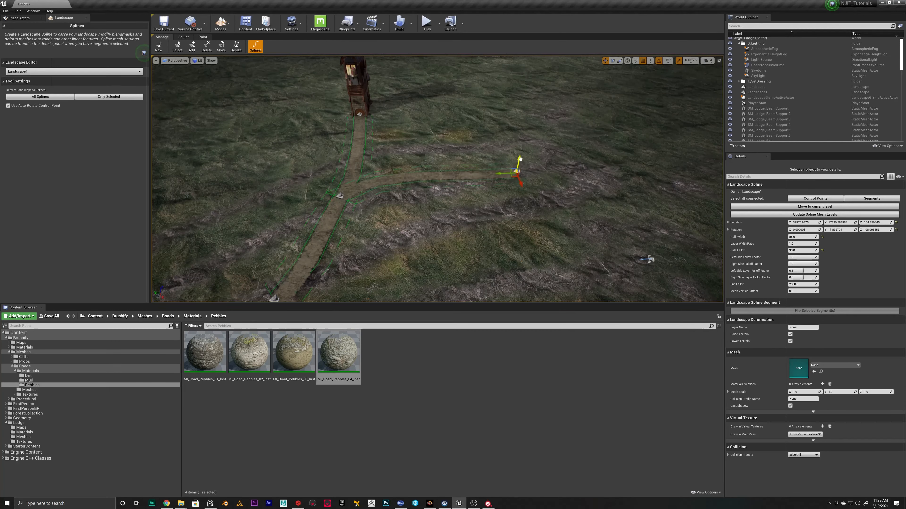
# Raise the control point at the road junction so the connected segments sit higher above the ground.
pyautogui.moveTo(529, 173); pyautogui.dragTo(459, 144, button='right')
pyautogui.click(439, 181)
pyautogui.moveTo(458, 143); pyautogui.dragTo(457, 139)
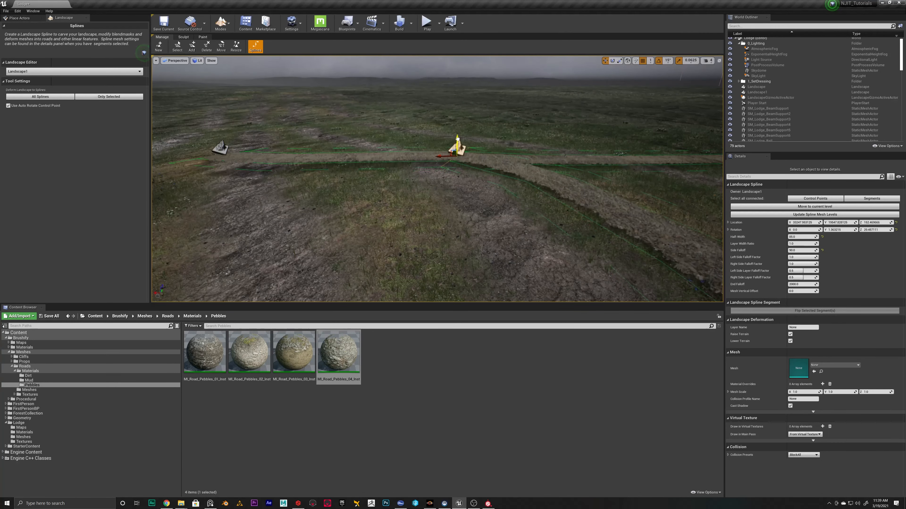
pyautogui.moveTo(513, 150); pyautogui.dragTo(463, 139, button='right')
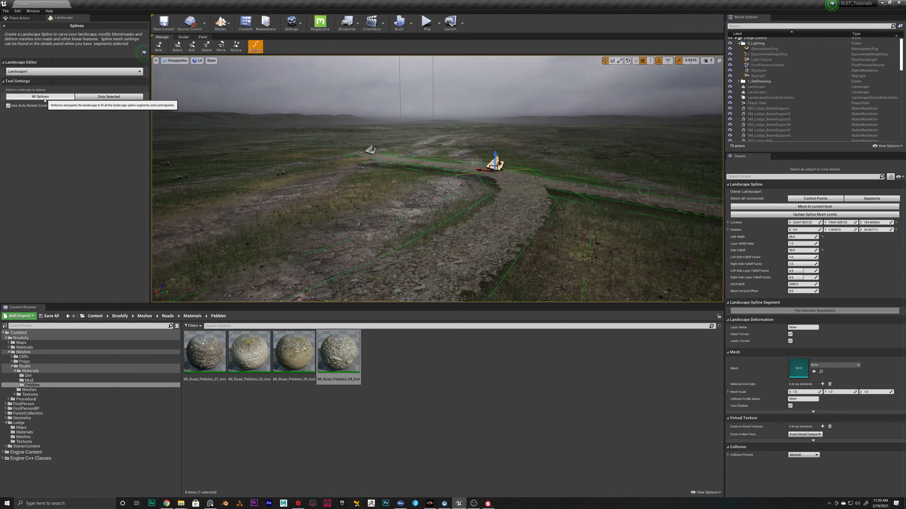
# Examine at ground level how the road meets the terrain between the lodge door and the junction.
pyautogui.moveTo(221, 154); pyautogui.dragTo(264, 154, button='right')
pyautogui.press('d')
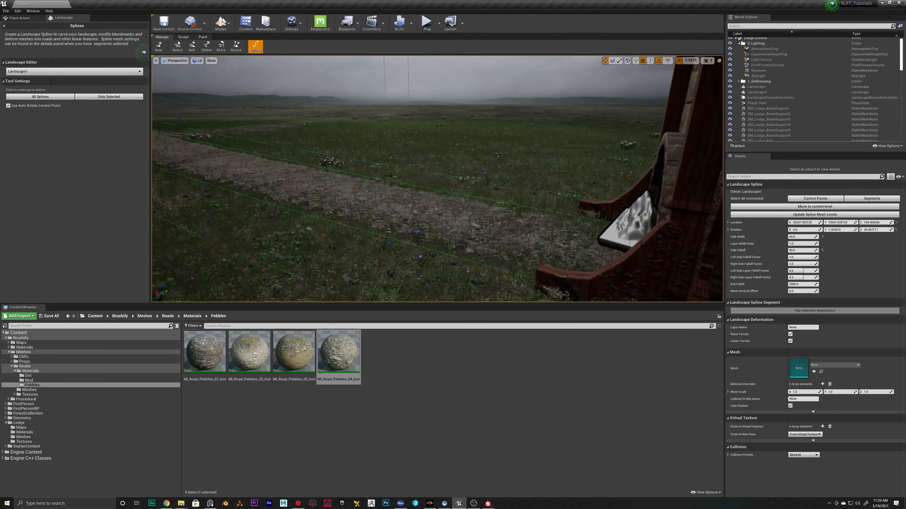
pyautogui.moveTo(391, 176); pyautogui.dragTo(324, 163, button='right')
pyautogui.press('d')
pyautogui.moveTo(391, 176); pyautogui.dragTo(521, 141, button='right')
pyautogui.press('a')
pyautogui.press('a')
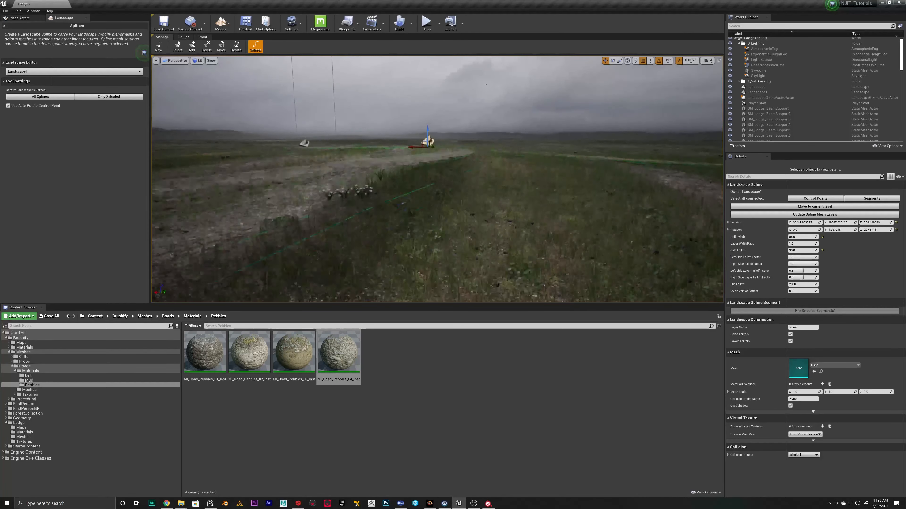
# Lower the end control point of the side road toward the terrain.
pyautogui.press('e')
pyautogui.press('f')
pyautogui.moveTo(437, 178); pyautogui.dragTo(356, 173, button='right')
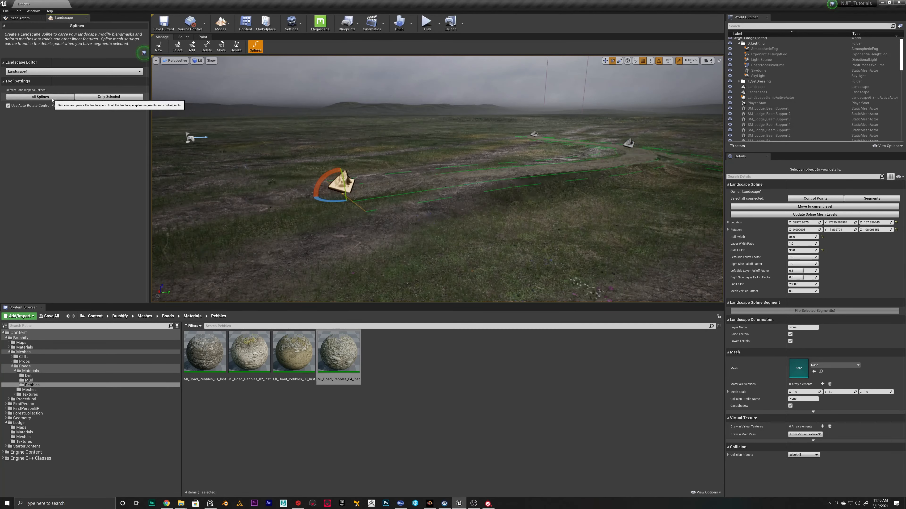
pyautogui.press('f')
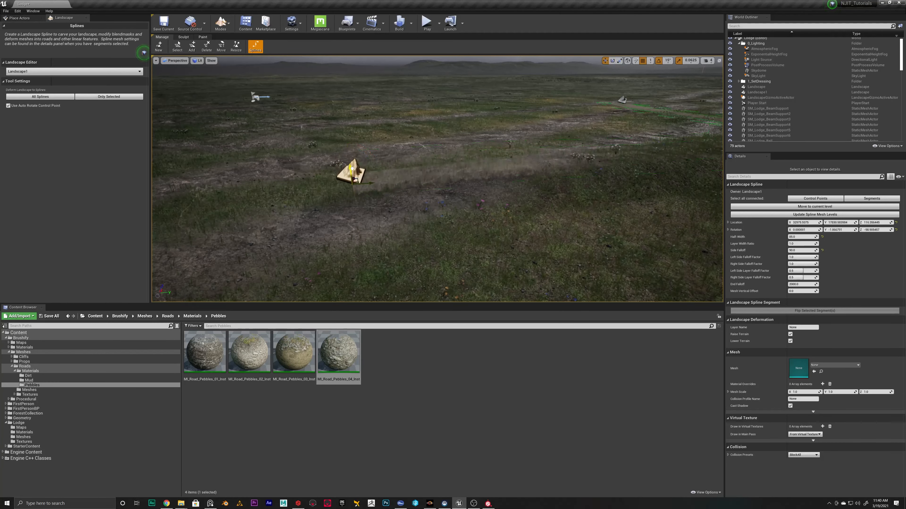
# Deform the landscape to fit all splines and clear the control point selection.
pyautogui.click(39, 97)
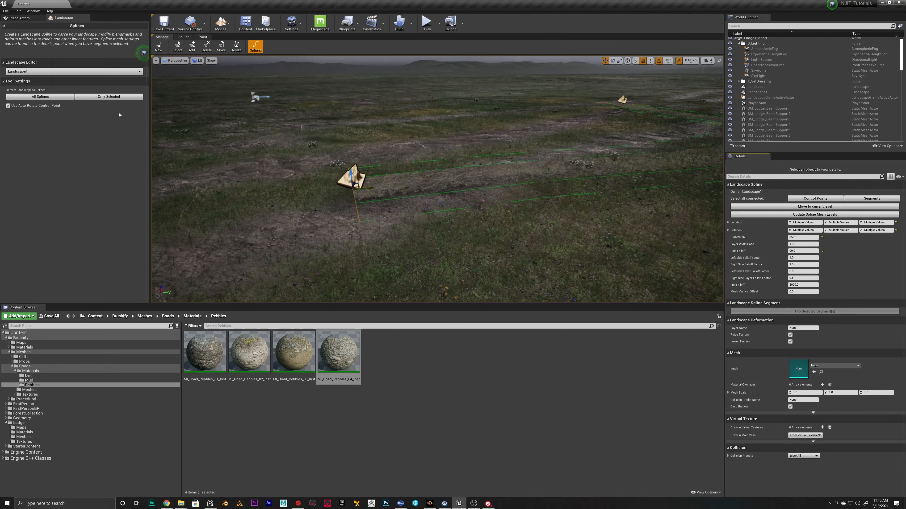
pyautogui.click(376, 185)
pyautogui.moveTo(376, 185); pyautogui.dragTo(332, 202, button='right')
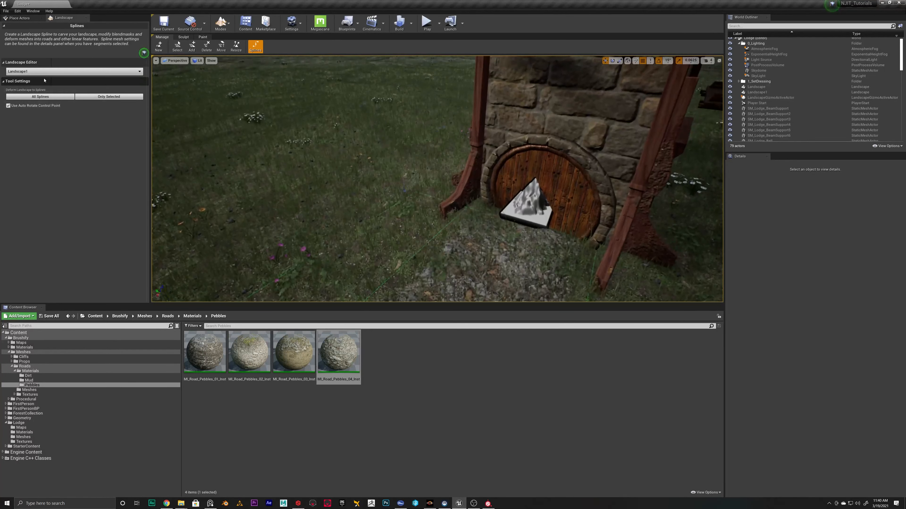
# Switch to landscape painting and assign the existing layer info to the foliage-removal target layer.
pyautogui.click(202, 37)
pyautogui.scroll(-2, 43, 250)
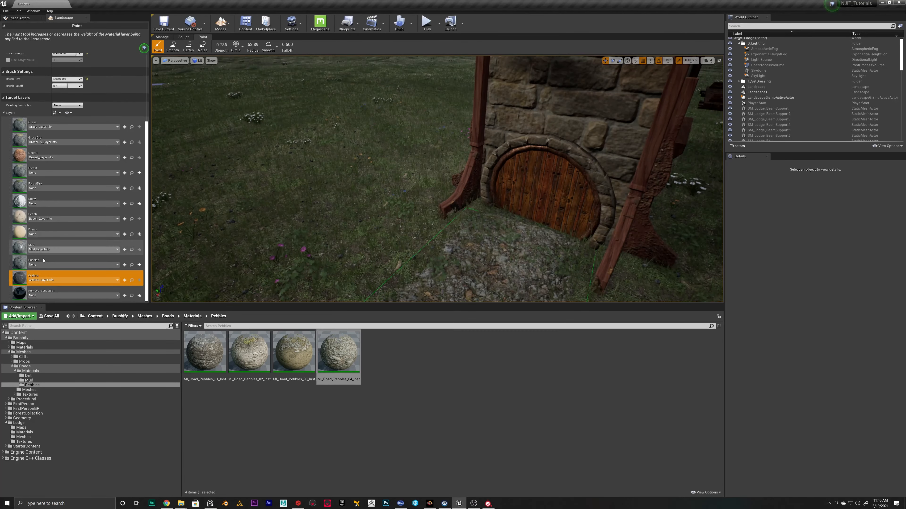
pyautogui.click(118, 296)
pyautogui.click(71, 337)
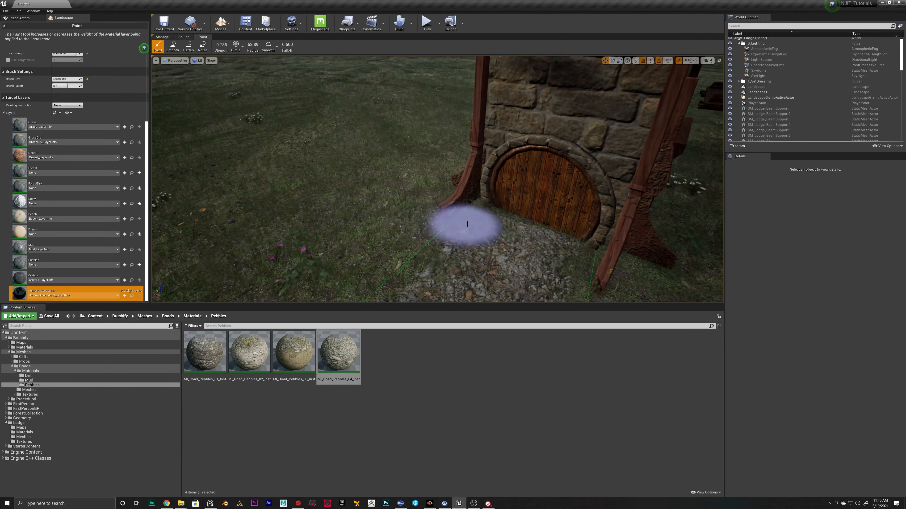
# Paint the foliage-removal layer over the road in front of the lodge door, raising the tool strength to 1.0.
pyautogui.moveTo(467, 224); pyautogui.dragTo(469, 216, button='right')
pyautogui.moveTo(469, 217)
pyautogui.mouseDown()
pyautogui.moveTo(432, 232)
pyautogui.moveTo(424, 181)
pyautogui.mouseUp()
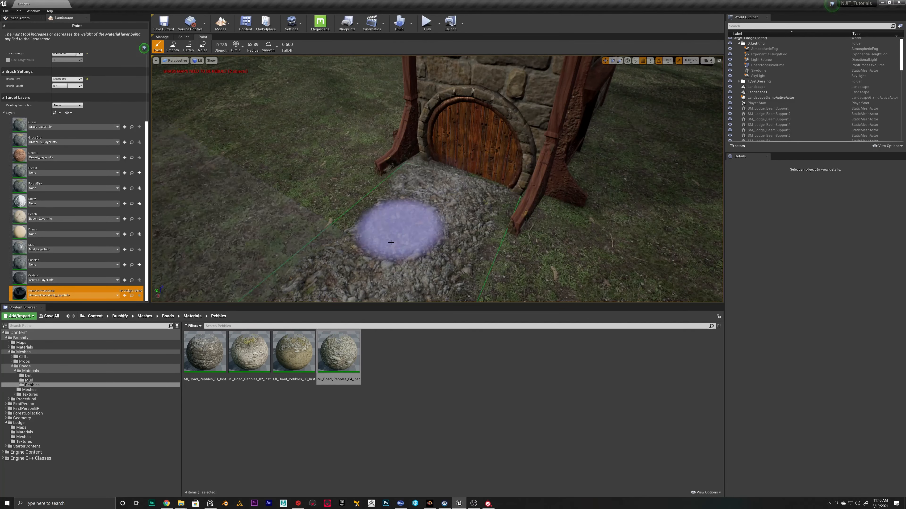
pyautogui.scroll(2, 74, 86)
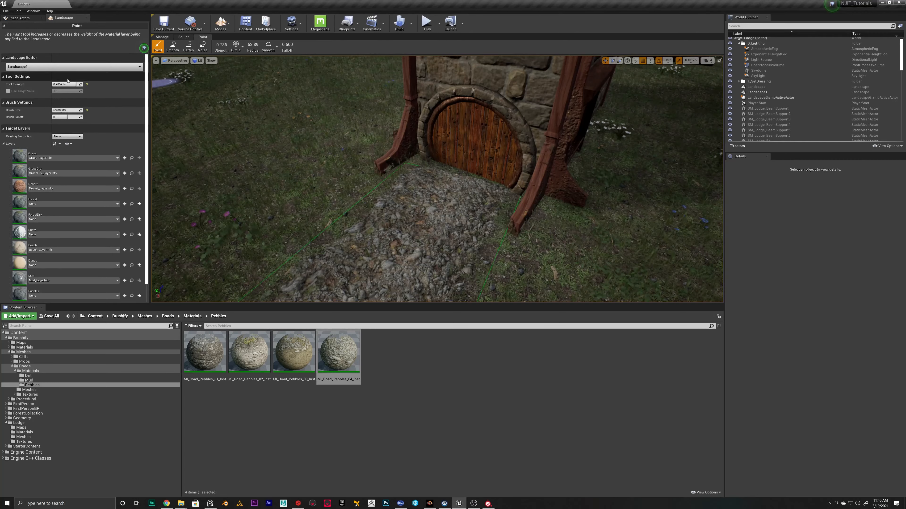
pyautogui.moveTo(445, 213); pyautogui.dragTo(395, 217)
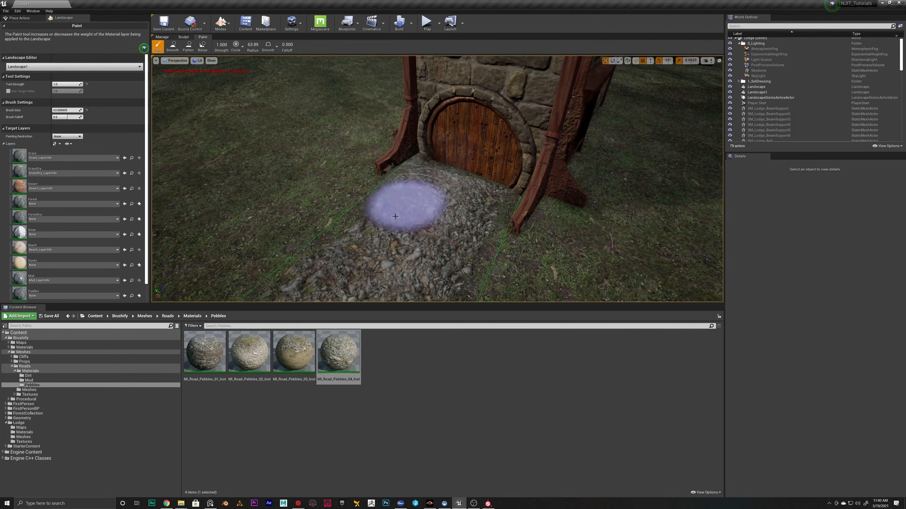
pyautogui.moveTo(418, 177)
pyautogui.mouseDown()
pyautogui.moveTo(449, 264)
pyautogui.moveTo(467, 211)
pyautogui.mouseUp()
# Paint the foliage-removal layer along the pebble road from the lodge door out to the branching junction.
pyautogui.moveTo(469, 208)
pyautogui.mouseDown(button='right')
pyautogui.moveTo(389, 221)
pyautogui.moveTo(342, 199)
pyautogui.moveTo(378, 191)
pyautogui.moveTo(303, 164)
pyautogui.moveTo(317, 166)
pyautogui.mouseUp(button='right')
pyautogui.moveTo(556, 182)
pyautogui.mouseDown()
pyautogui.moveTo(359, 143)
pyautogui.moveTo(361, 180)
pyautogui.moveTo(467, 185)
pyautogui.mouseUp()
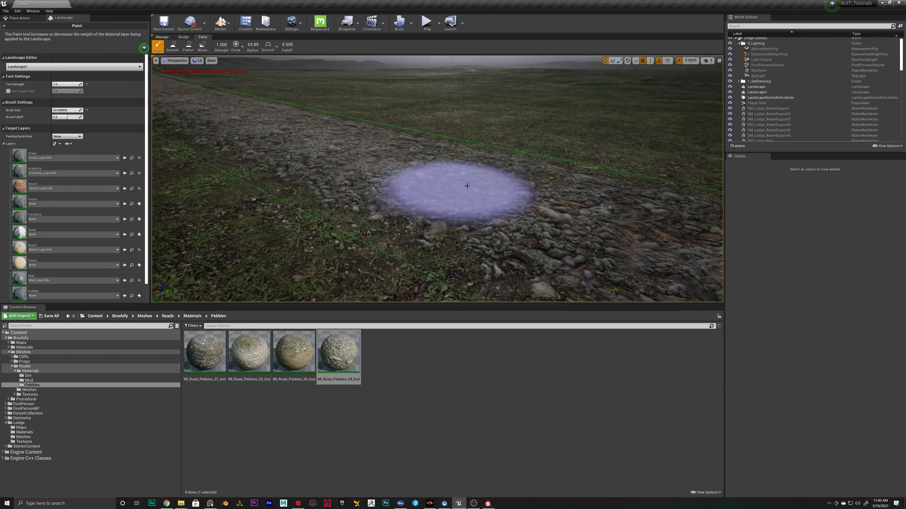
pyautogui.moveTo(434, 151); pyautogui.dragTo(378, 144)
pyautogui.moveTo(427, 117)
pyautogui.mouseDown(button='right')
pyautogui.moveTo(360, 96)
pyautogui.moveTo(332, 147)
pyautogui.mouseUp(button='right')
pyautogui.moveTo(378, 207); pyautogui.dragTo(322, 217, button='right')
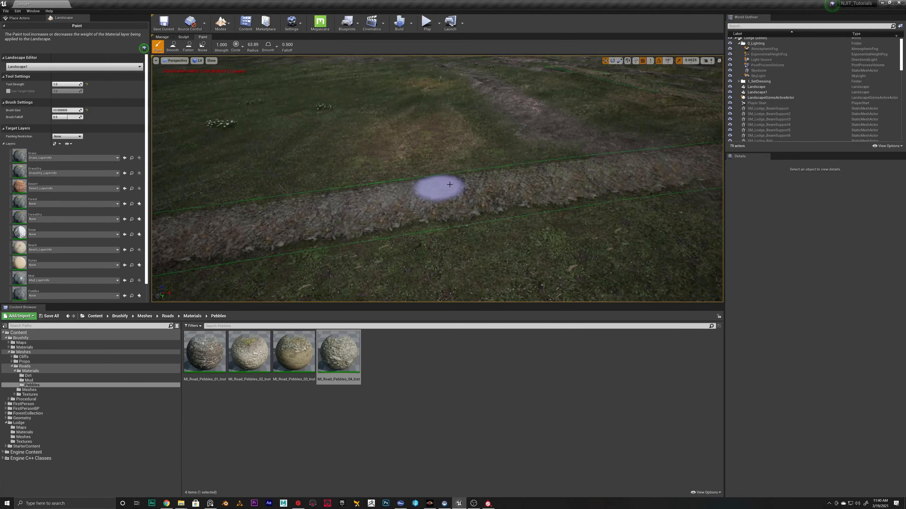
pyautogui.moveTo(581, 188); pyautogui.dragTo(628, 175)
pyautogui.moveTo(629, 172); pyautogui.dragTo(731, 168, button='right')
pyautogui.moveTo(628, 172); pyautogui.dragTo(503, 180)
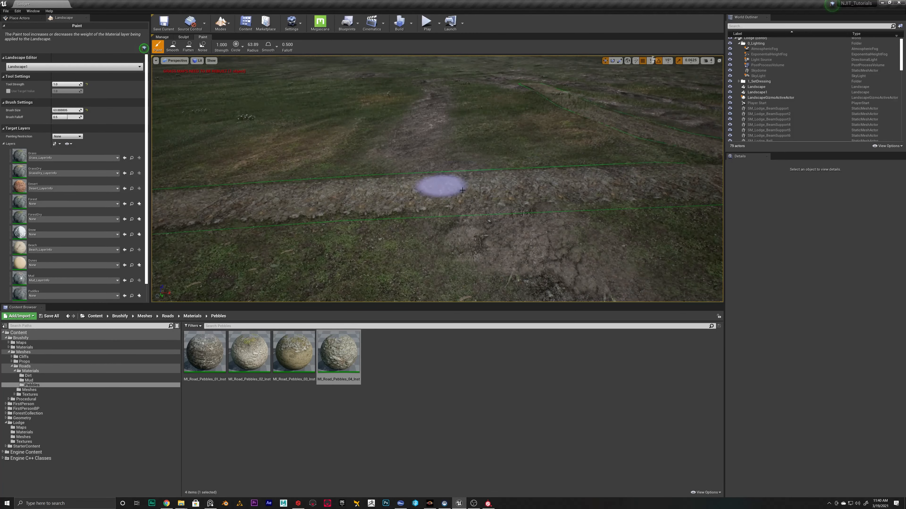
pyautogui.moveTo(588, 185); pyautogui.dragTo(687, 181)
pyautogui.moveTo(667, 179); pyautogui.dragTo(646, 214, button='right')
pyautogui.moveTo(643, 281); pyautogui.dragTo(513, 251, button='right')
pyautogui.moveTo(664, 301)
pyautogui.mouseDown(button='right')
pyautogui.moveTo(485, 246)
pyautogui.moveTo(503, 236)
pyautogui.mouseUp(button='right')
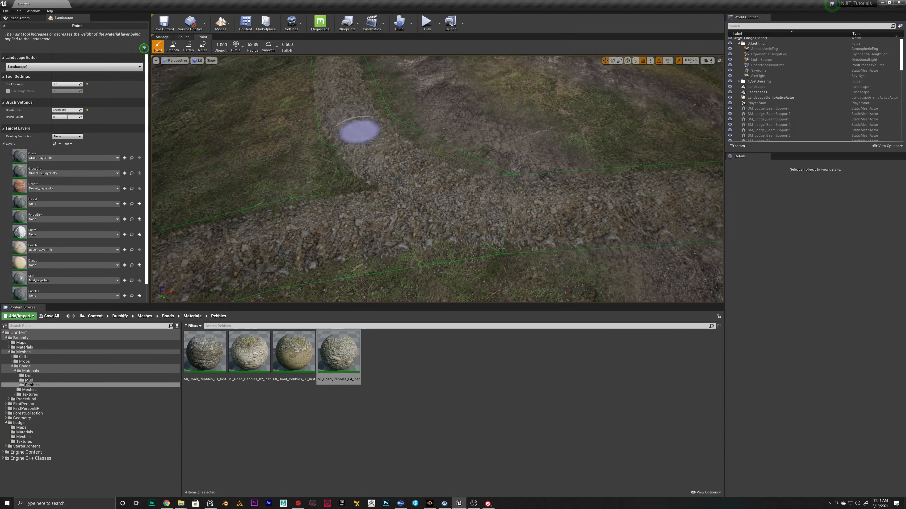
pyautogui.moveTo(358, 139)
pyautogui.mouseDown(button='right')
pyautogui.moveTo(249, 82)
pyautogui.moveTo(266, 101)
pyautogui.moveTo(285, 87)
pyautogui.moveTo(249, 64)
pyautogui.moveTo(290, 75)
pyautogui.moveTo(334, 143)
pyautogui.mouseUp(button='right')
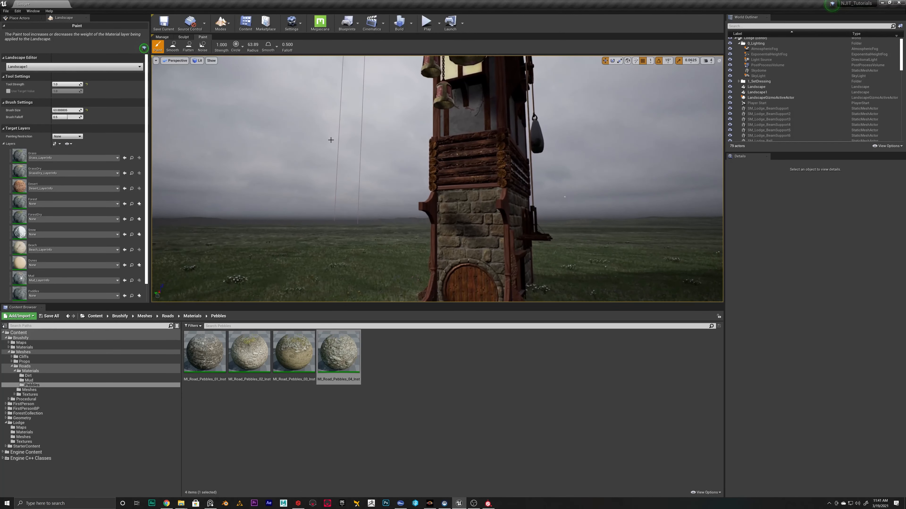
# Switch from landscape editing back to the object selection mode.
pyautogui.click(183, 37)
pyautogui.click(223, 25)
pyautogui.click(227, 41)
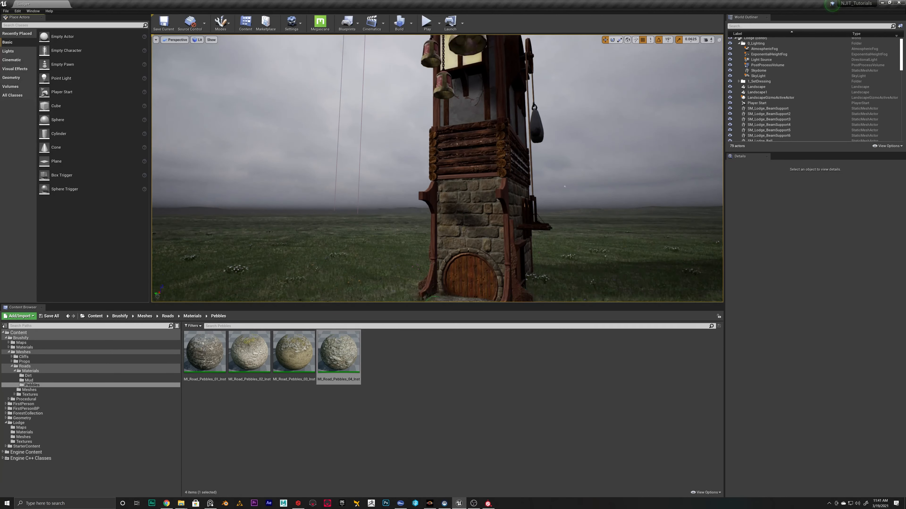
# Examine the properties of the fog, light source, post-process volume, skydome and skylight actors in the lighting folder.
pyautogui.moveTo(306, 117); pyautogui.dragTo(263, 153, button='right')
pyautogui.press('w')
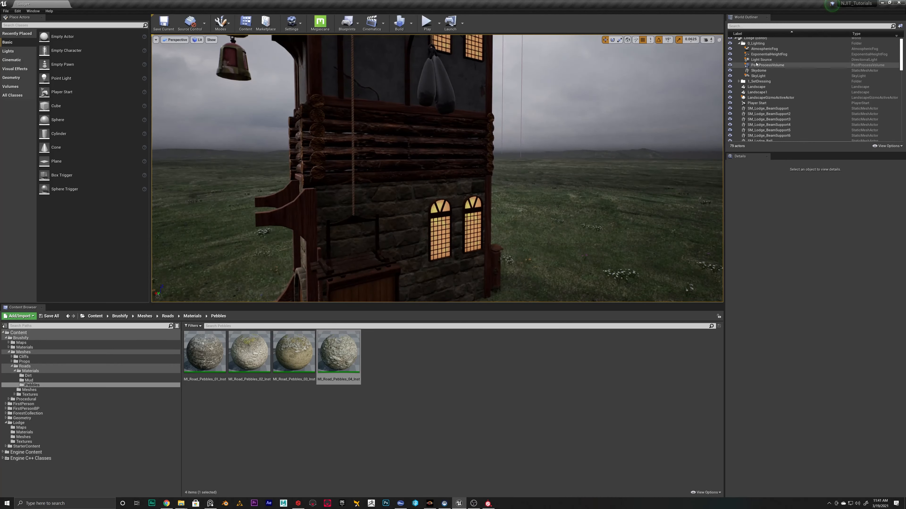
pyautogui.click(762, 49)
pyautogui.click(766, 54)
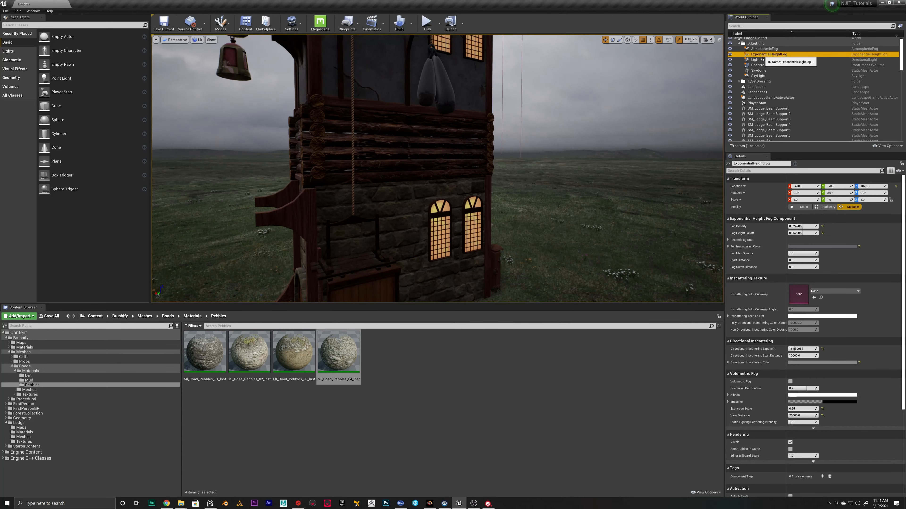
pyautogui.click(762, 59)
pyautogui.click(763, 65)
pyautogui.click(762, 71)
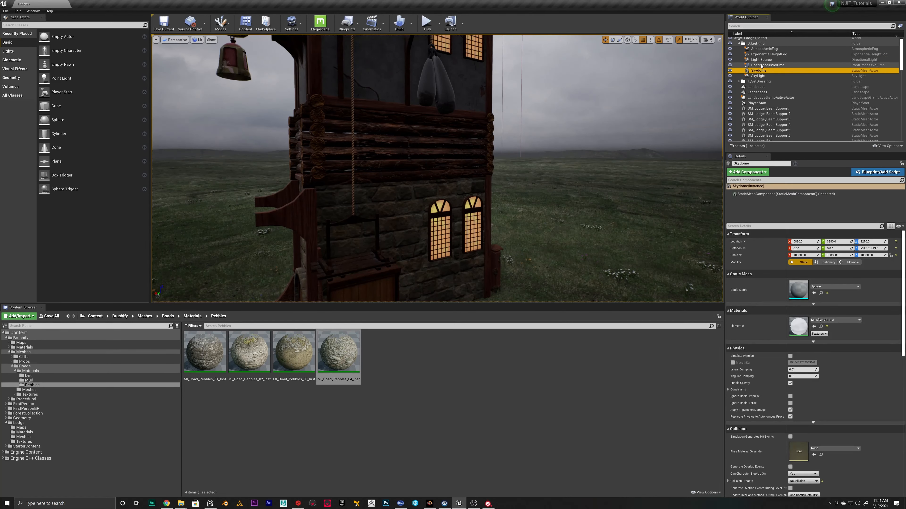
pyautogui.click(760, 76)
pyautogui.click(762, 65)
pyautogui.click(763, 55)
pyautogui.click(763, 50)
pyautogui.moveTo(519, 137); pyautogui.dragTo(565, 126, button='right')
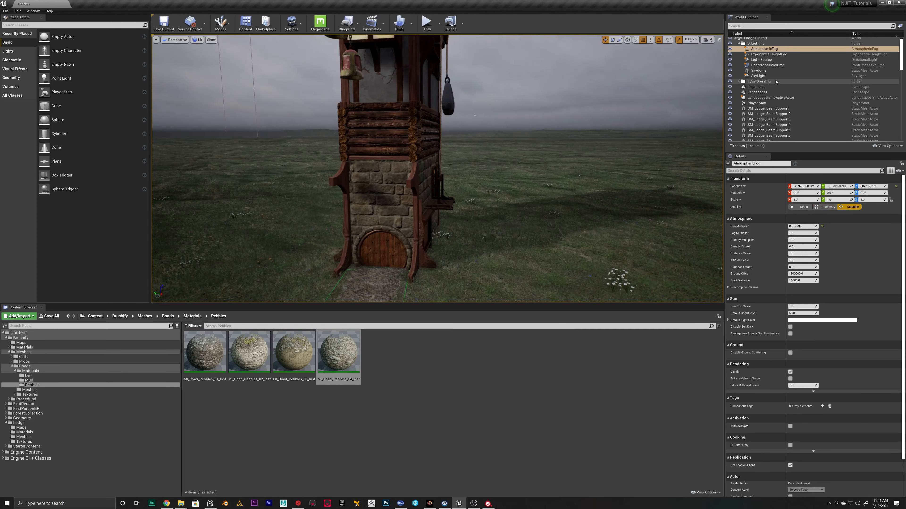
# Set the Light Source's mobility to Static and build the lighting only.
pyautogui.click(759, 60)
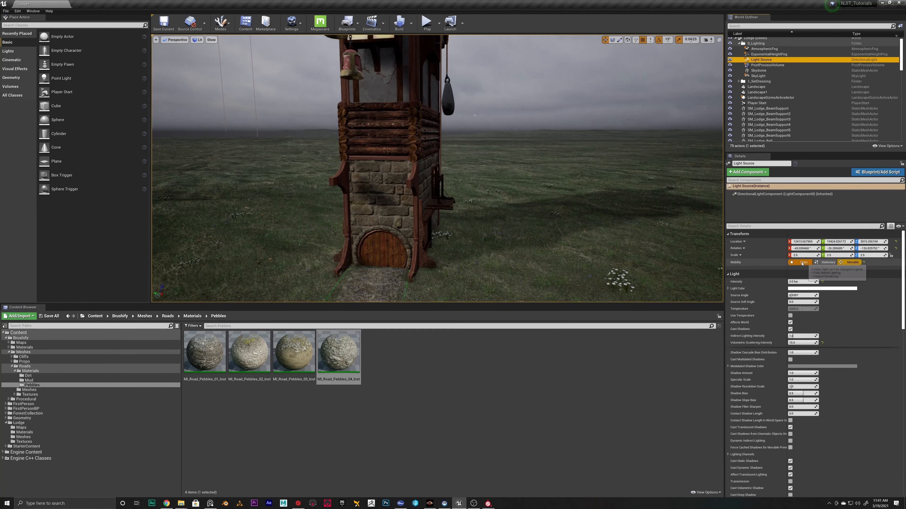
pyautogui.click(802, 265)
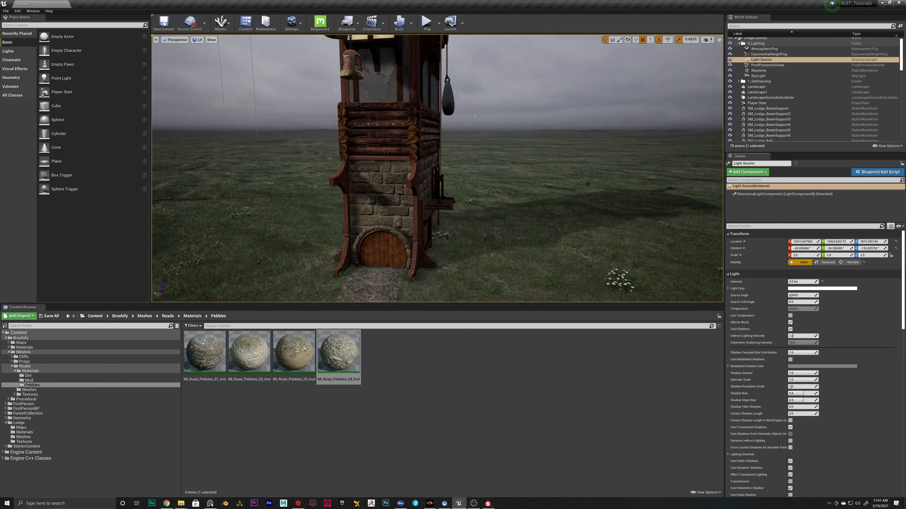
pyautogui.moveTo(588, 185); pyautogui.dragTo(527, 182, button='right')
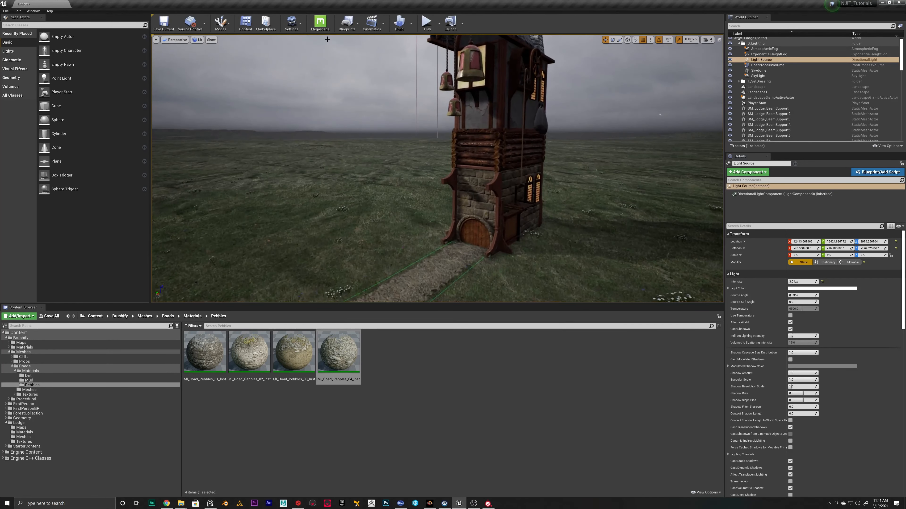
pyautogui.click(410, 24)
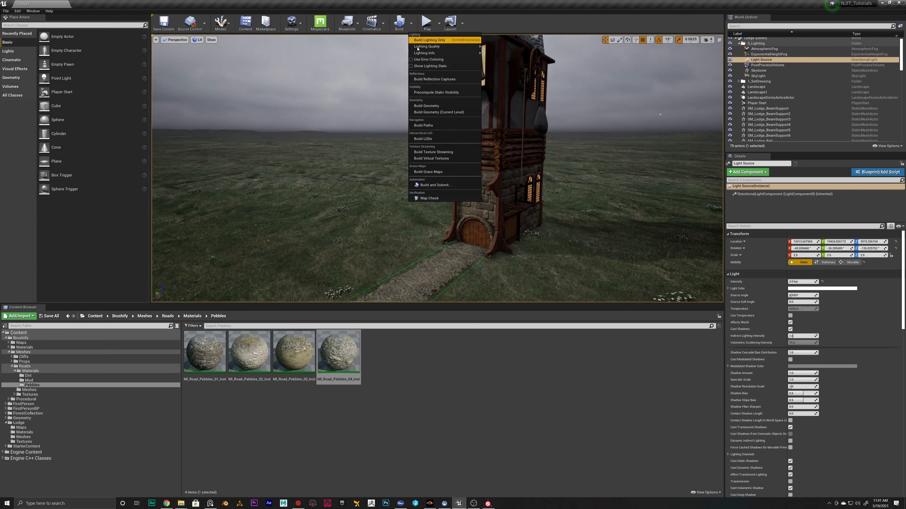
pyautogui.click(420, 42)
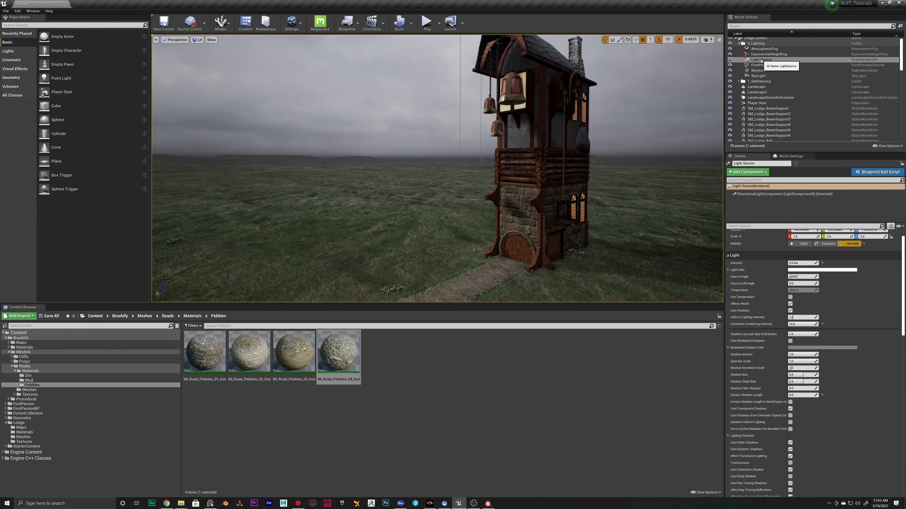
# Set the Light Source's contact shadow length to 0.1.
pyautogui.click(761, 60)
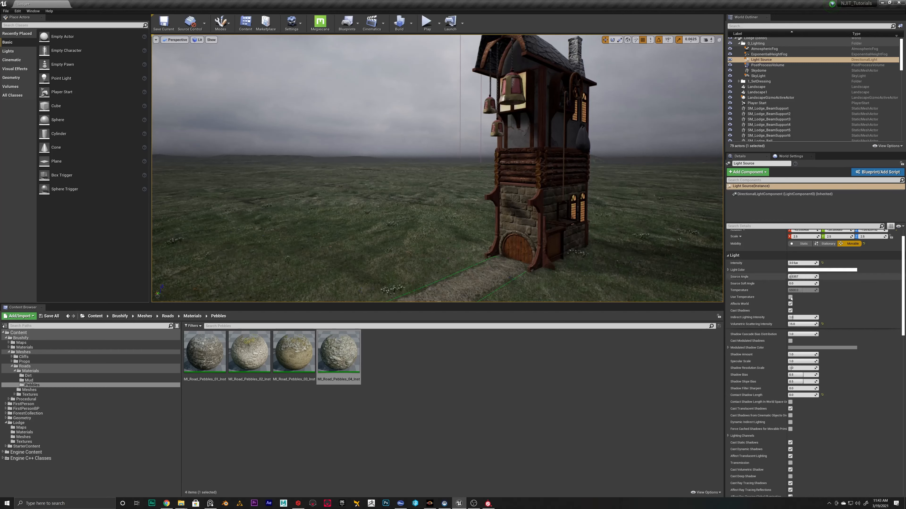
pyautogui.scroll(2, 807, 264)
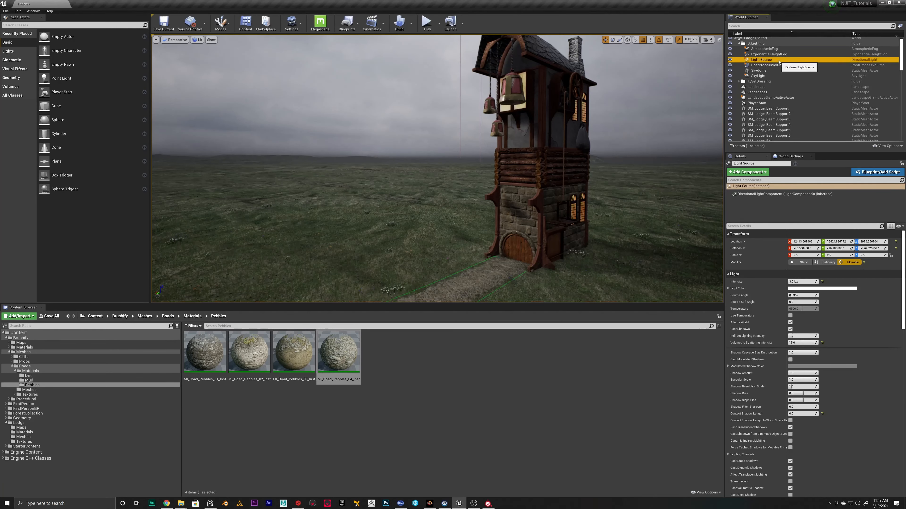
pyautogui.scroll(-3, 789, 389)
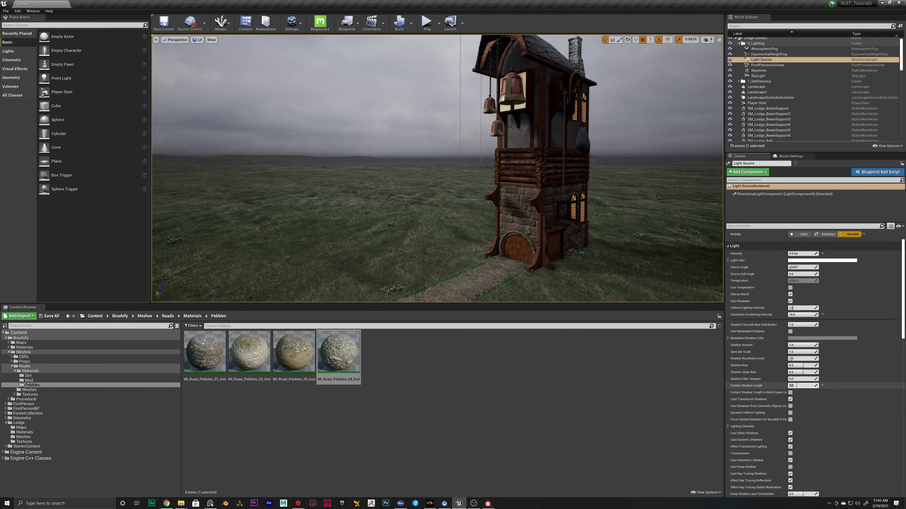
pyautogui.moveTo(535, 168); pyautogui.dragTo(616, 209, button='right')
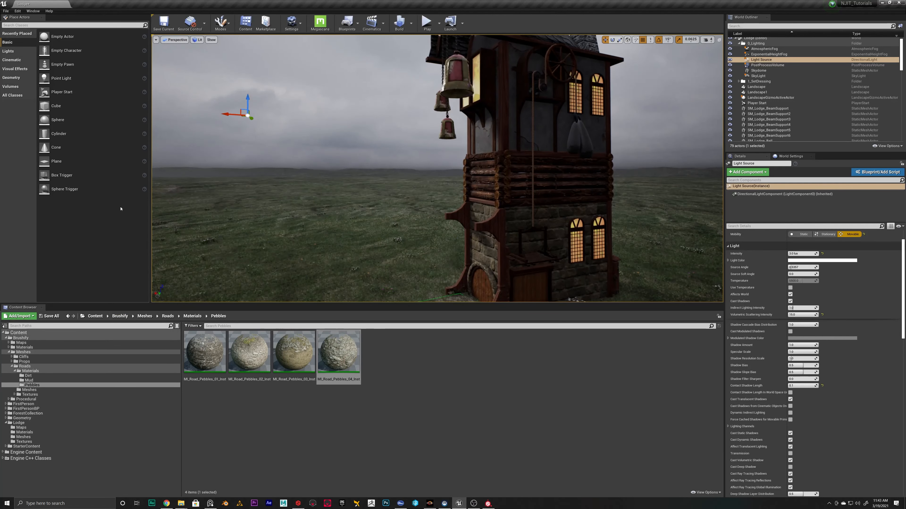
# Move the wood post from the lodge's side wall to the edge of the road before the door and scale it taller.
pyautogui.click(11, 54)
pyautogui.moveTo(458, 192)
pyautogui.mouseDown(button='right')
pyautogui.moveTo(455, 229)
pyautogui.moveTo(459, 192)
pyautogui.moveTo(467, 195)
pyautogui.mouseUp(button='right')
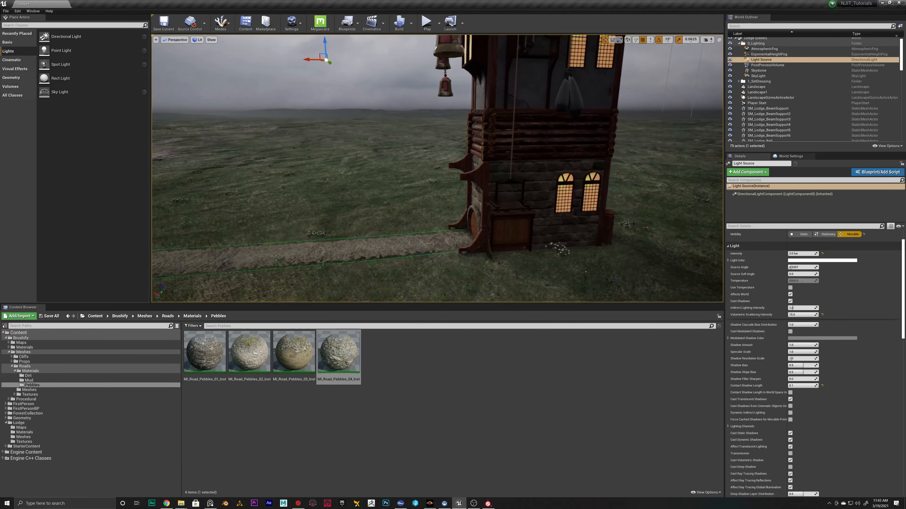
pyautogui.click(608, 225)
pyautogui.moveTo(608, 226)
pyautogui.mouseDown(button='right')
pyautogui.moveTo(578, 237)
pyautogui.moveTo(601, 233)
pyautogui.mouseUp(button='right')
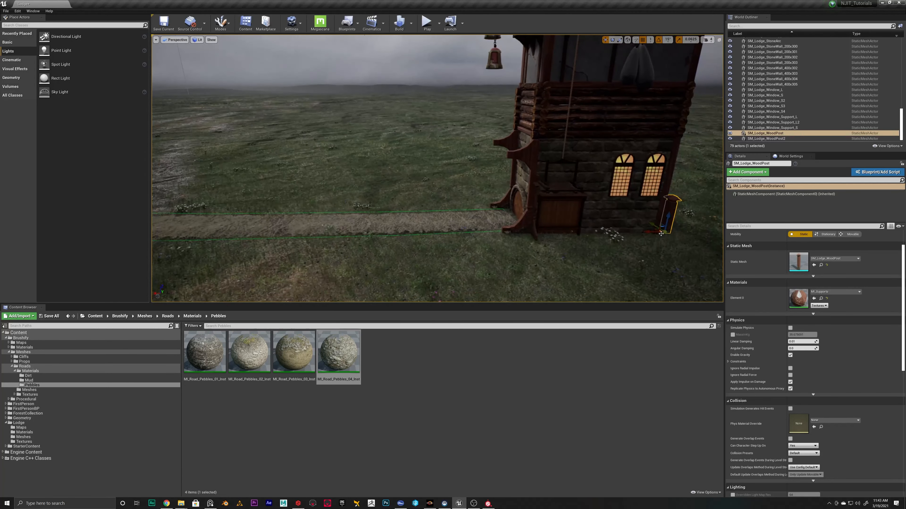
pyautogui.moveTo(389, 213); pyautogui.dragTo(420, 229, button='right')
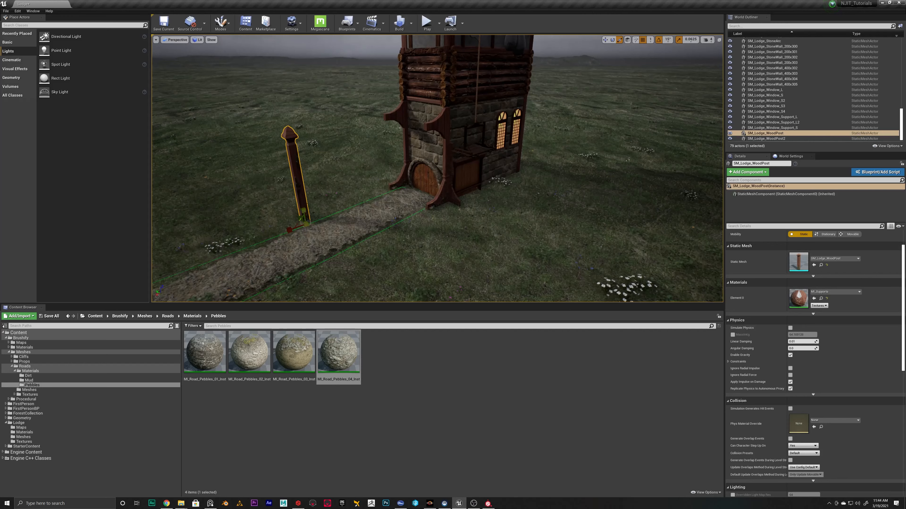
# Place a point light just above the roadside wood post and set its mobility to Movable.
pyautogui.click(258, 190)
pyautogui.click(52, 66)
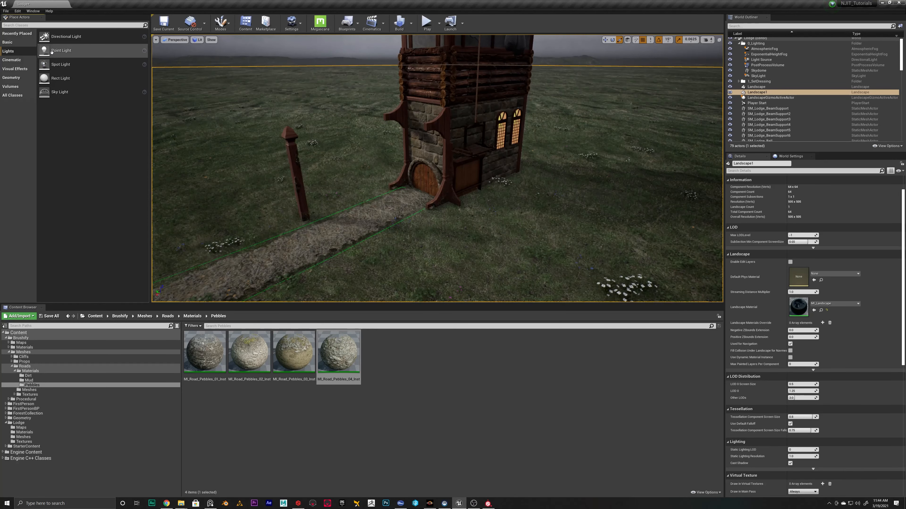
pyautogui.moveTo(52, 51); pyautogui.dragTo(284, 92)
pyautogui.moveTo(285, 94)
pyautogui.mouseDown(button='right')
pyautogui.moveTo(357, 94)
pyautogui.moveTo(303, 97)
pyautogui.mouseUp(button='right')
pyautogui.moveTo(343, 145); pyautogui.dragTo(305, 146)
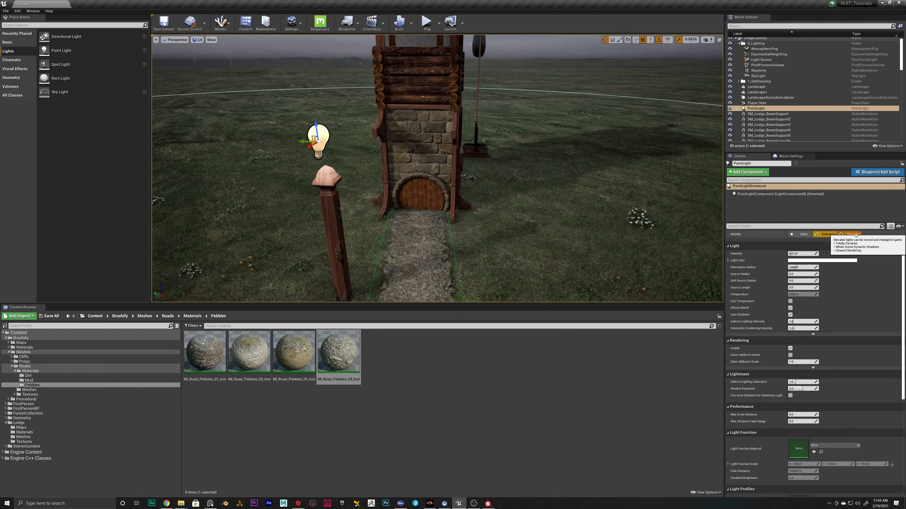
pyautogui.click(852, 234)
pyautogui.moveTo(324, 145); pyautogui.dragTo(396, 152, button='middle')
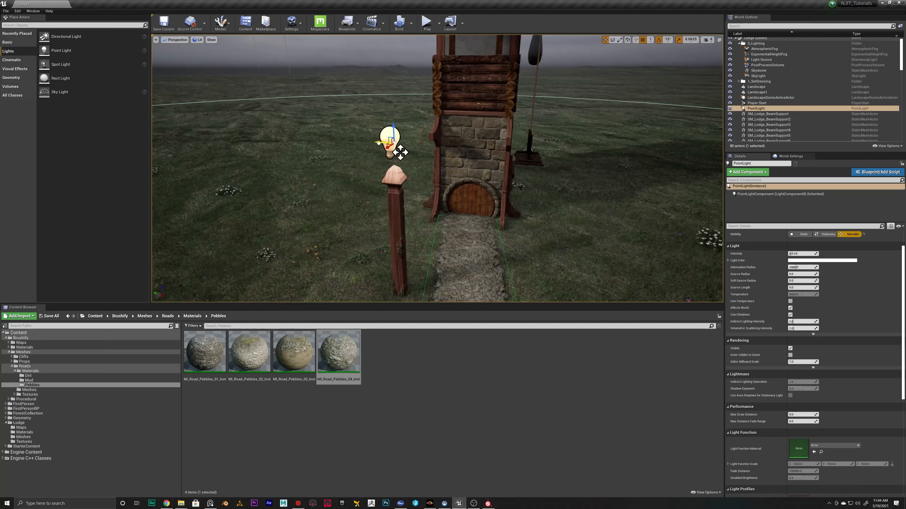
pyautogui.moveTo(379, 144); pyautogui.dragTo(307, 120, button='right')
pyautogui.moveTo(403, 111); pyautogui.dragTo(394, 107, button='right')
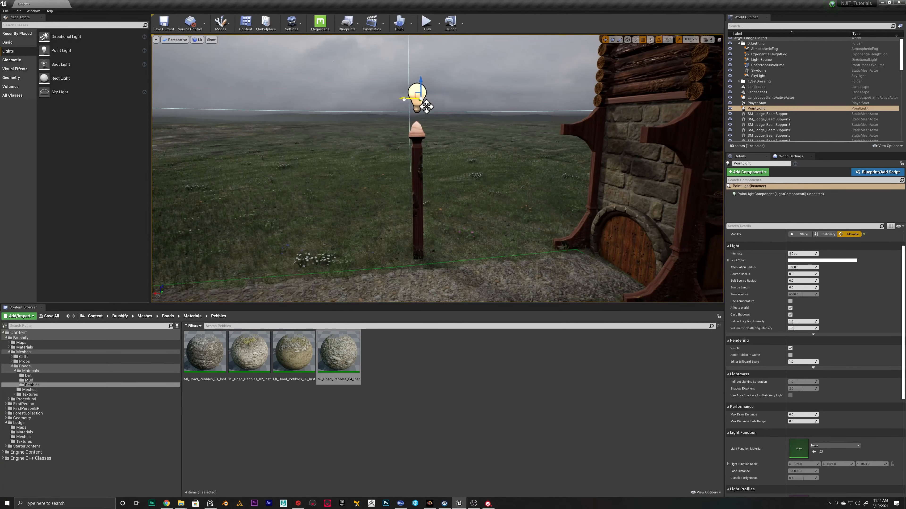
# Set the point light's color to a warm yellow and raise its intensity.
pyautogui.click(822, 261)
pyautogui.moveTo(736, 323); pyautogui.dragTo(739, 325)
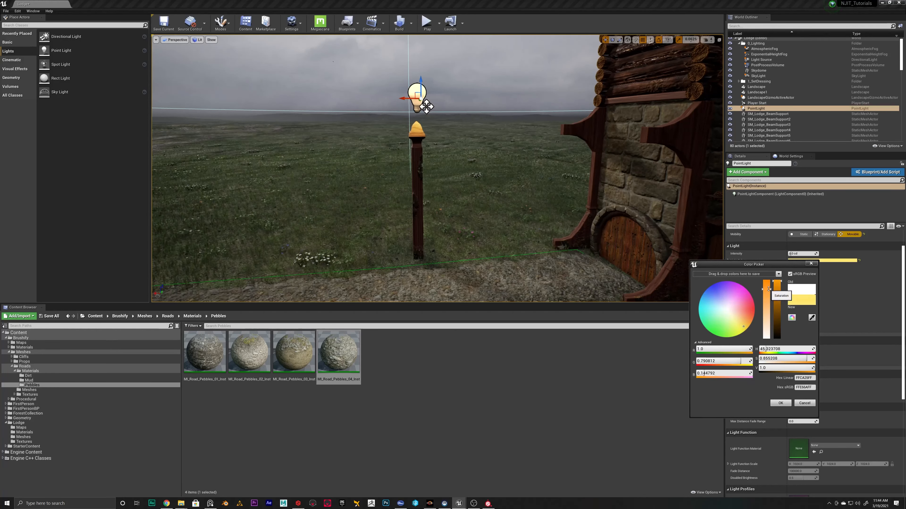
pyautogui.click(780, 403)
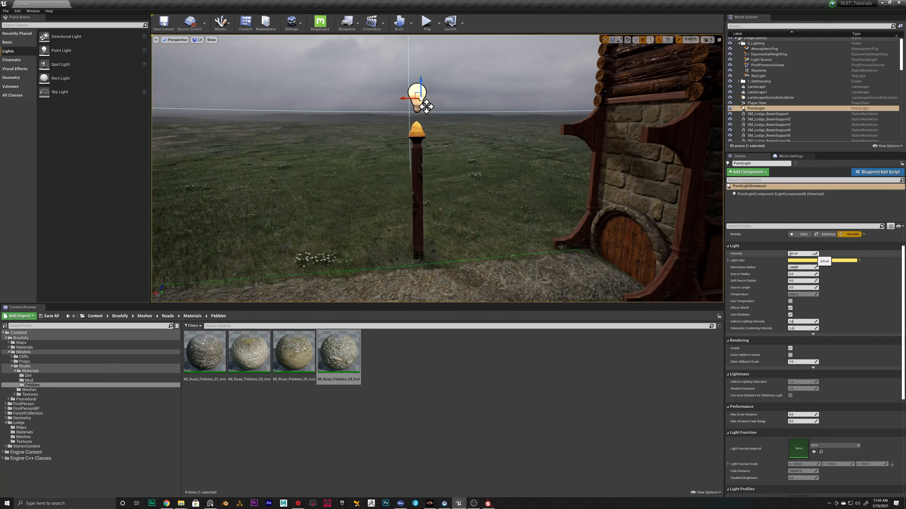
pyautogui.moveTo(791, 254); pyautogui.dragTo(809, 254)
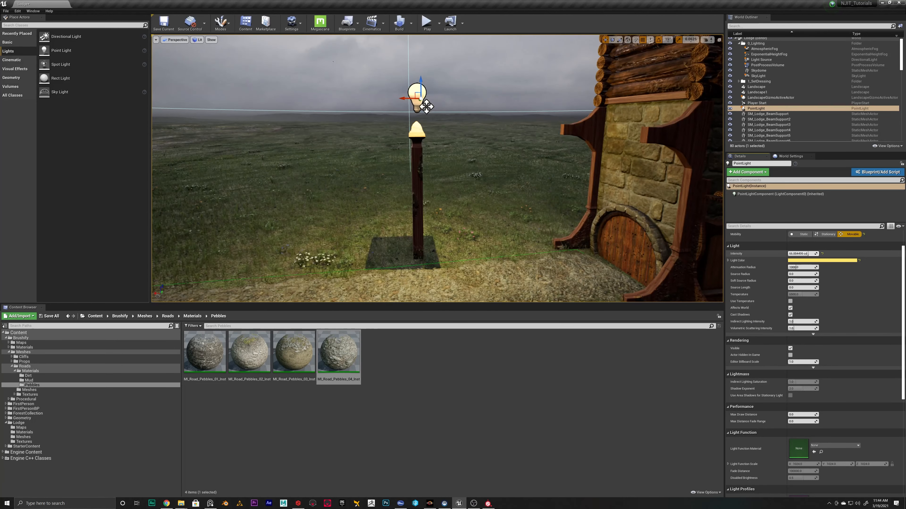
# Open the material instance of the lower lodge window and strongly raise its Emissive Intensity.
pyautogui.moveTo(535, 200); pyautogui.dragTo(603, 182, button='right')
pyautogui.moveTo(291, 160); pyautogui.dragTo(599, 156, button='right')
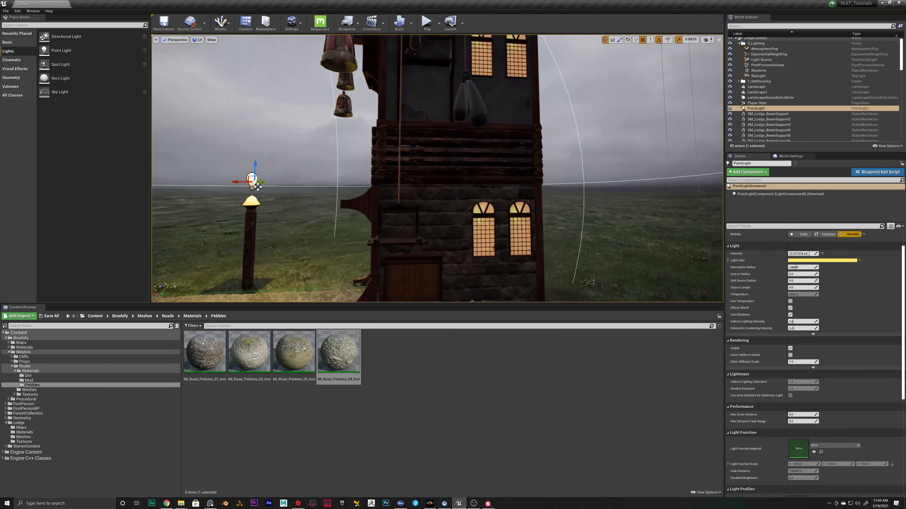
pyautogui.click(488, 213)
pyautogui.moveTo(487, 214)
pyautogui.mouseDown(button='right')
pyautogui.moveTo(524, 210)
pyautogui.moveTo(519, 139)
pyautogui.moveTo(496, 200)
pyautogui.moveTo(500, 225)
pyautogui.mouseUp(button='right')
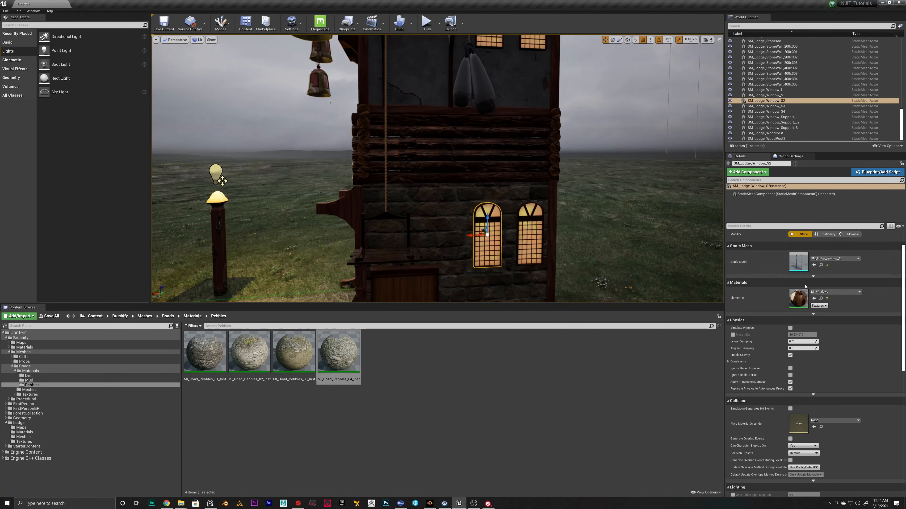
pyautogui.doubleClick(798, 298)
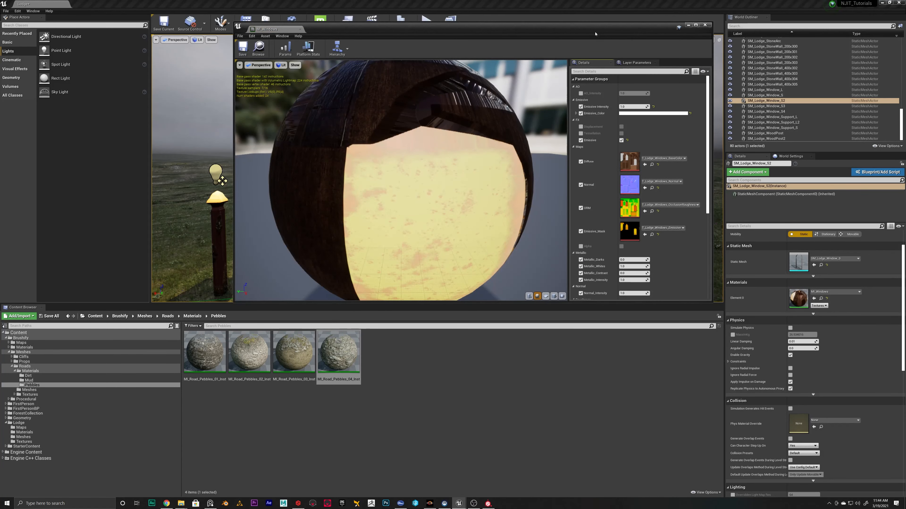
pyautogui.moveTo(595, 34); pyautogui.dragTo(658, 235)
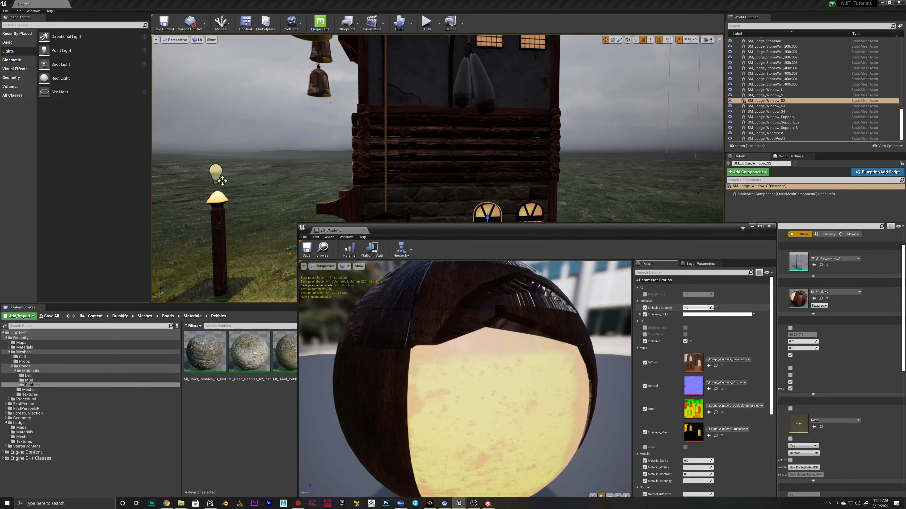
pyautogui.moveTo(696, 308); pyautogui.dragTo(752, 308)
pyautogui.moveTo(344, 231); pyautogui.dragTo(433, 231)
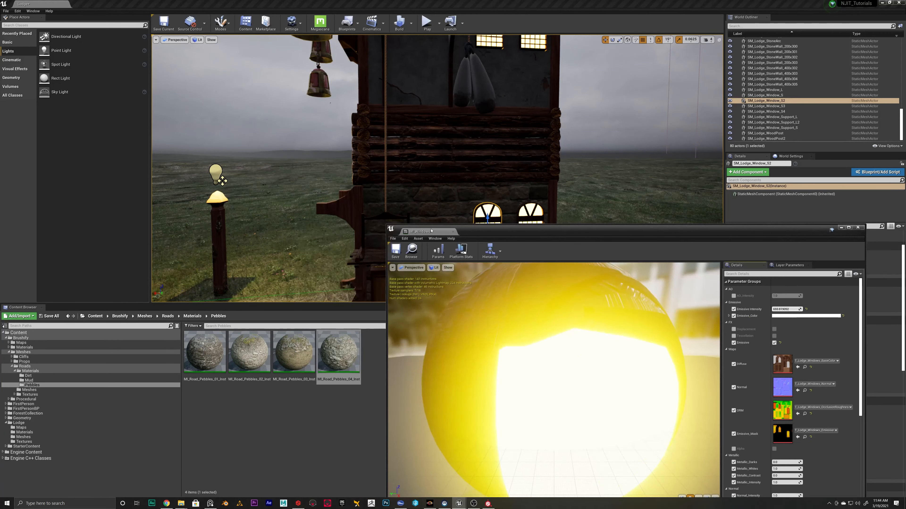
pyautogui.moveTo(688, 235); pyautogui.dragTo(707, 105)
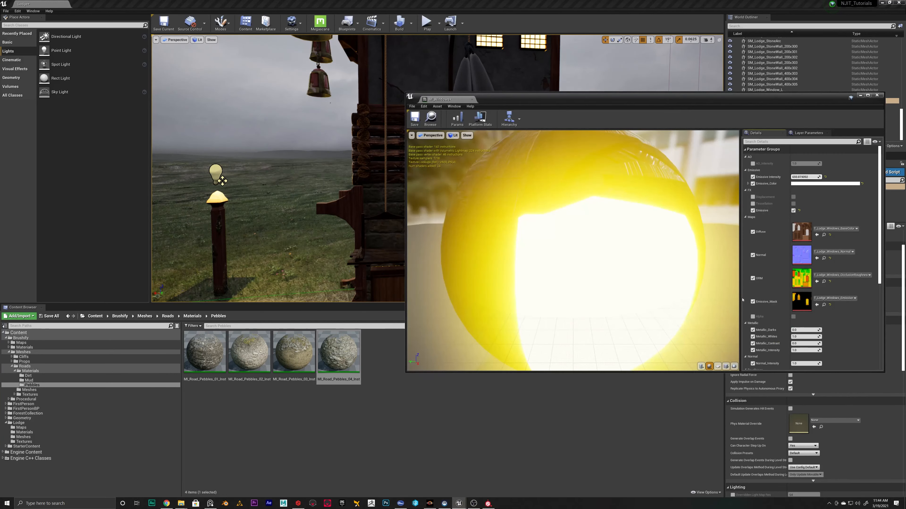
# Close the window's material instance editor and return to the level.
pyautogui.click(877, 95)
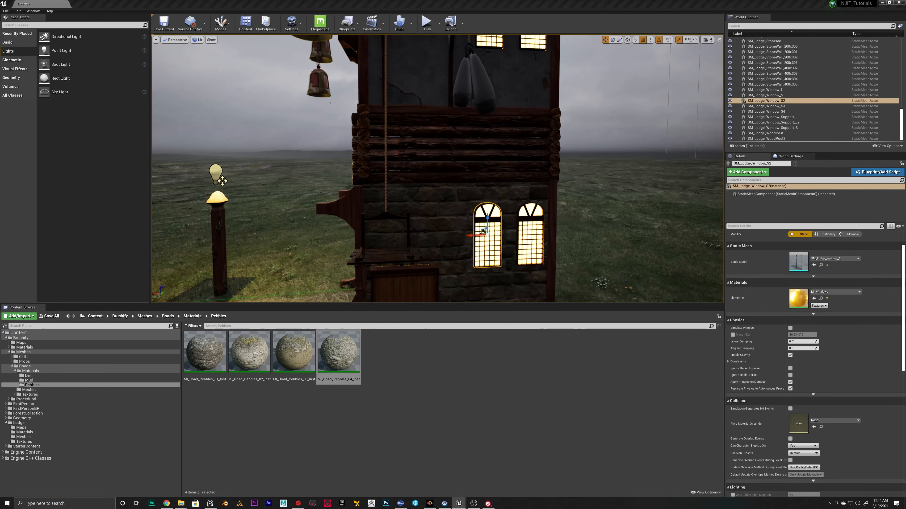
pyautogui.moveTo(489, 200)
pyautogui.mouseDown(button='right')
pyautogui.moveTo(489, 172)
pyautogui.moveTo(477, 217)
pyautogui.moveTo(490, 230)
pyautogui.moveTo(487, 210)
pyautogui.moveTo(467, 192)
pyautogui.moveTo(477, 193)
pyautogui.mouseUp(button='right')
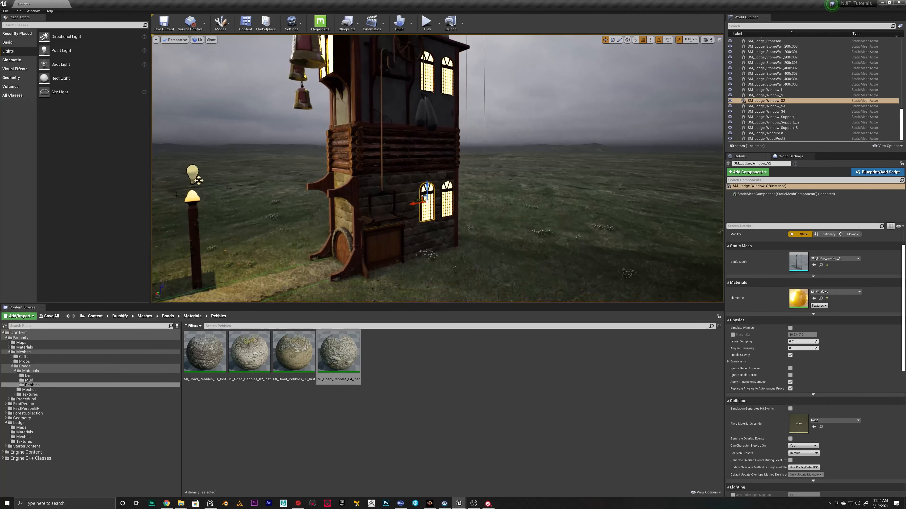
pyautogui.click(199, 180)
pyautogui.moveTo(71, 51); pyautogui.dragTo(471, 182)
pyautogui.press('w')
pyautogui.moveTo(451, 209); pyautogui.dragTo(442, 172, button='right')
pyautogui.moveTo(414, 147); pyautogui.dragTo(390, 145)
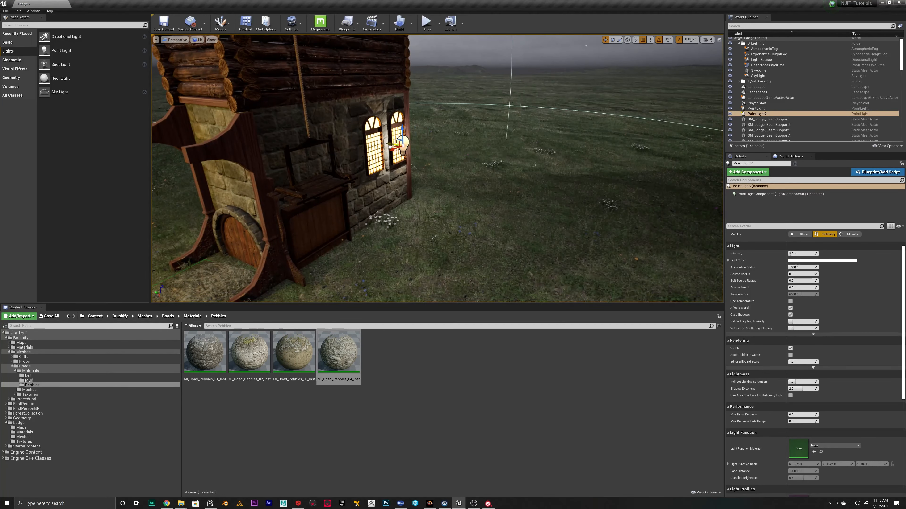
pyautogui.press('Delete')
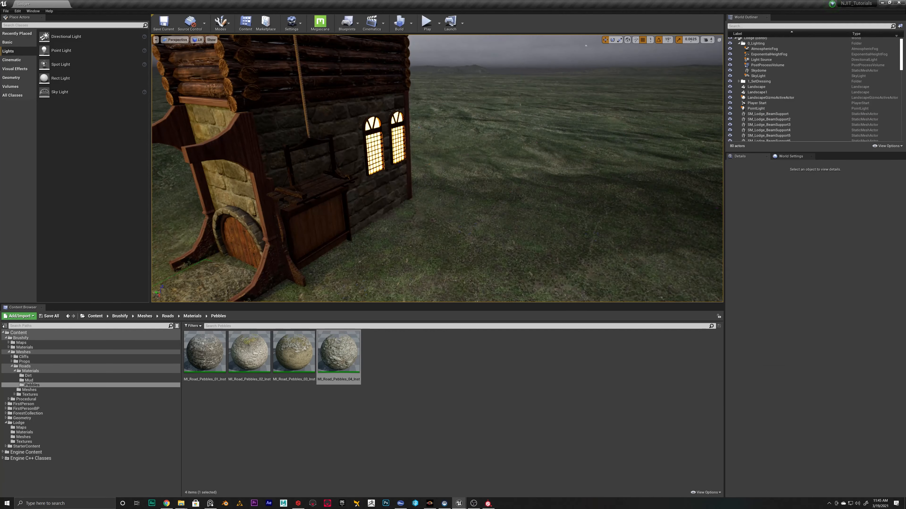
# Place a spot light against a lower lodge window and rotate it to shine outward and down onto the grass.
pyautogui.moveTo(61, 64); pyautogui.dragTo(417, 217)
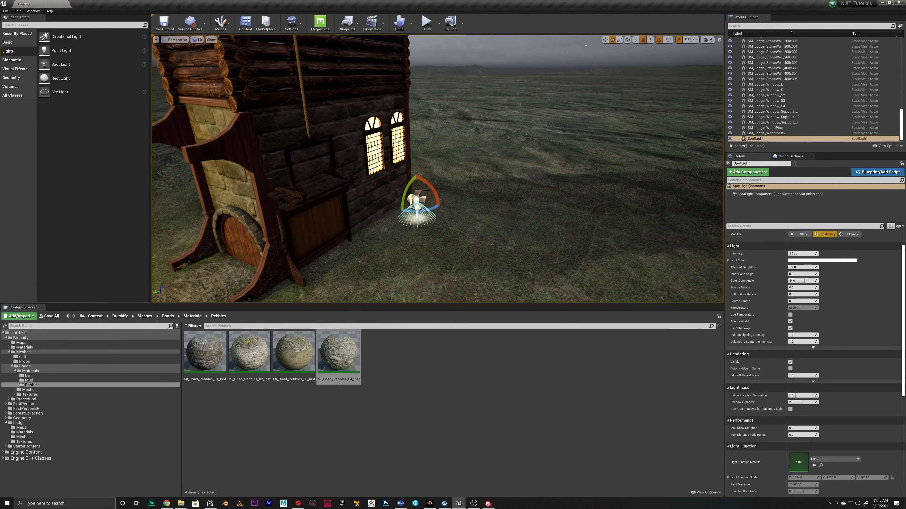
pyautogui.moveTo(414, 175); pyautogui.dragTo(394, 146)
pyautogui.moveTo(413, 198); pyautogui.dragTo(393, 230, button='right')
pyautogui.moveTo(413, 190); pyautogui.dragTo(386, 193)
pyautogui.moveTo(386, 193); pyautogui.dragTo(421, 196, button='right')
# Set the spot light's color by sampling the glowing window and raise its intensity.
pyautogui.click(811, 260)
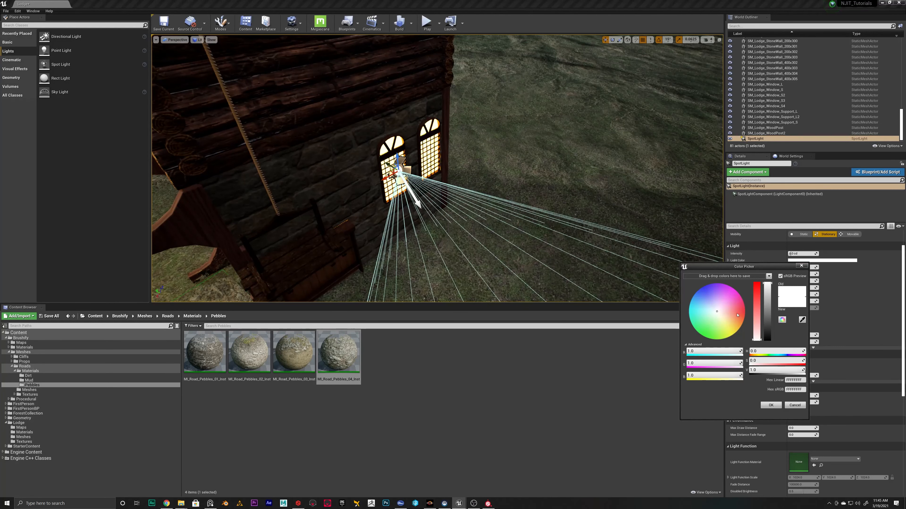
pyautogui.click(801, 319)
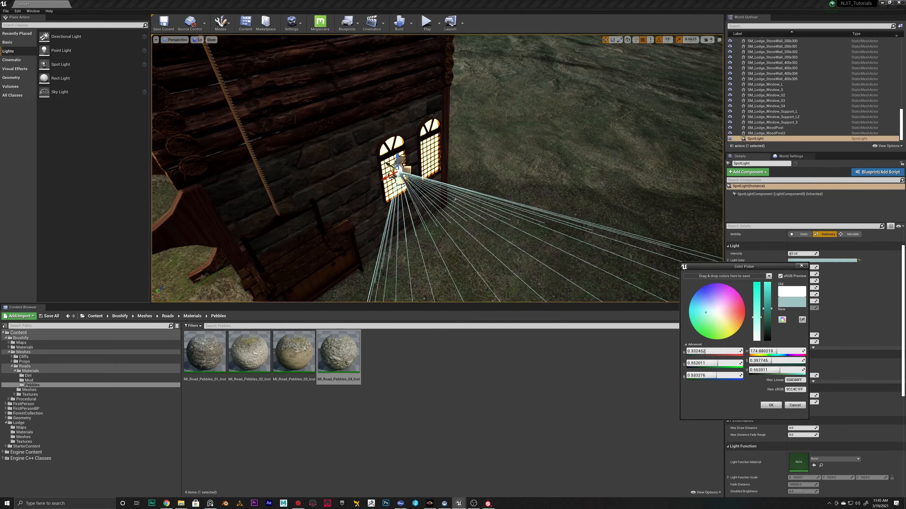
pyautogui.click(399, 140)
pyautogui.click(774, 406)
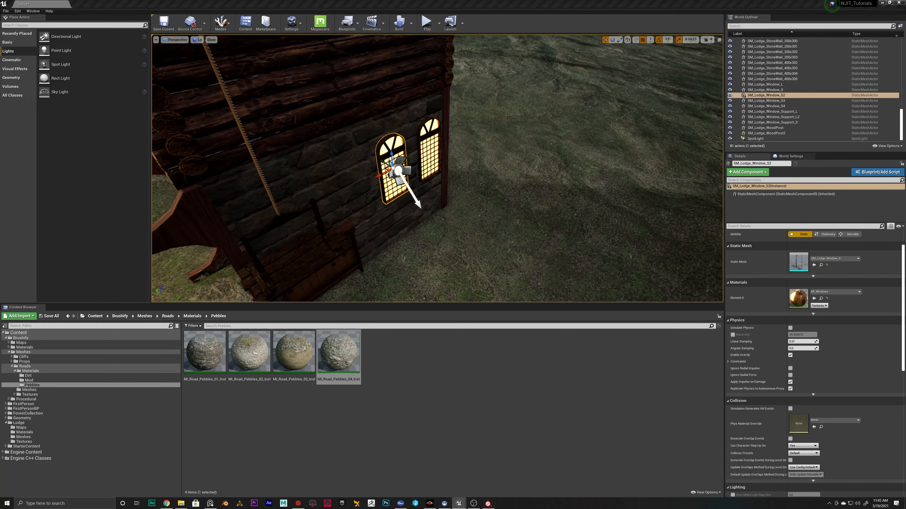
pyautogui.moveTo(463, 171); pyautogui.dragTo(427, 169, button='right')
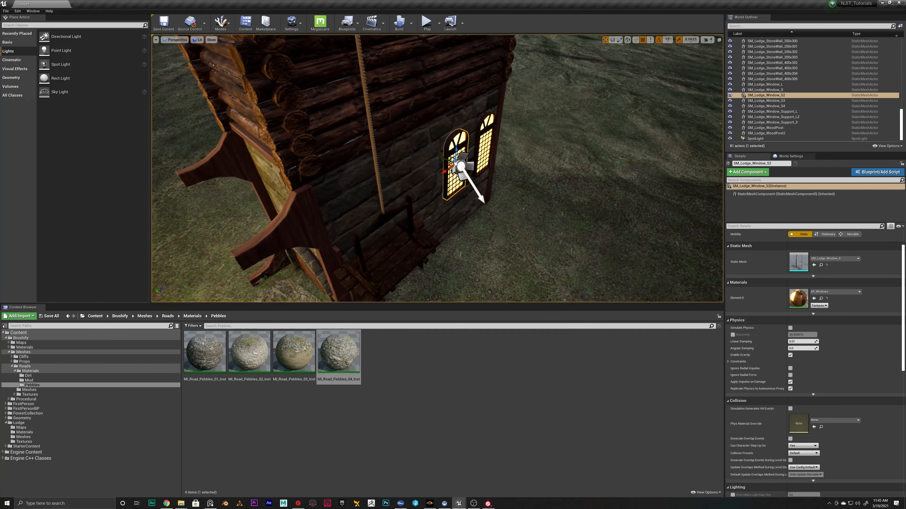
pyautogui.click(465, 167)
pyautogui.moveTo(790, 254); pyautogui.dragTo(801, 253)
# Duplicate the spot light to the neighboring lower window and tilt the copy by 15 degrees.
pyautogui.moveTo(527, 193); pyautogui.dragTo(437, 187, button='right')
pyautogui.keyDown('alt'); pyautogui.moveTo(401, 174); pyautogui.dragTo(452, 174); pyautogui.keyUp('alt')
pyautogui.moveTo(452, 174); pyautogui.dragTo(528, 175, button='right')
pyautogui.moveTo(413, 170)
pyautogui.mouseDown(button='right')
pyautogui.moveTo(422, 143)
pyautogui.moveTo(429, 161)
pyautogui.moveTo(414, 170)
pyautogui.moveTo(400, 159)
pyautogui.mouseUp(button='right')
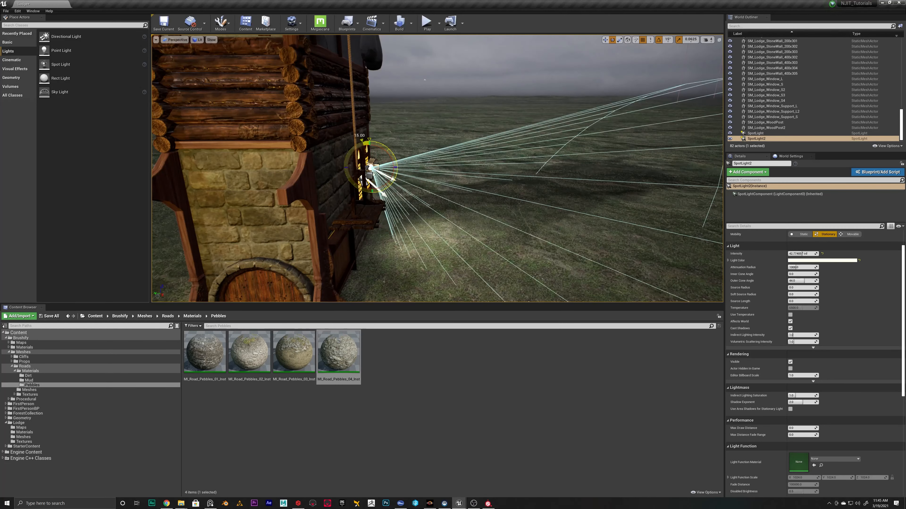
pyautogui.click(367, 177)
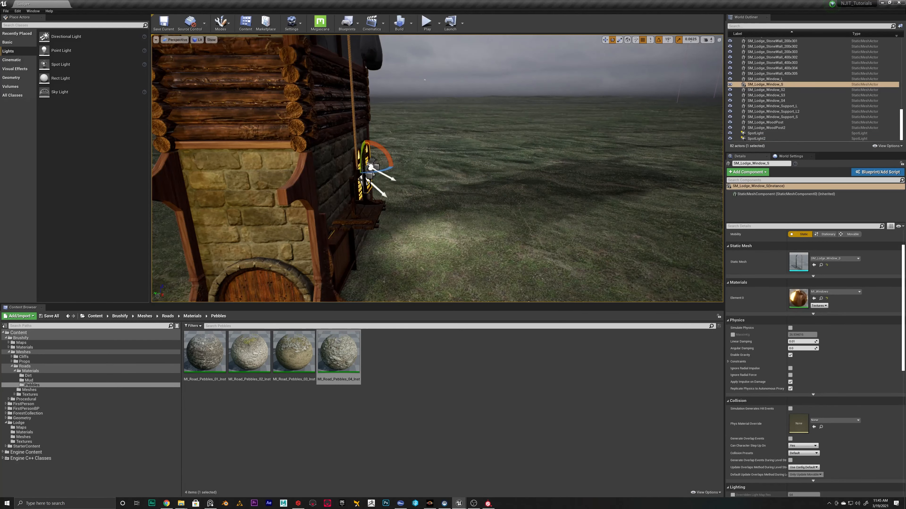
pyautogui.click(369, 173)
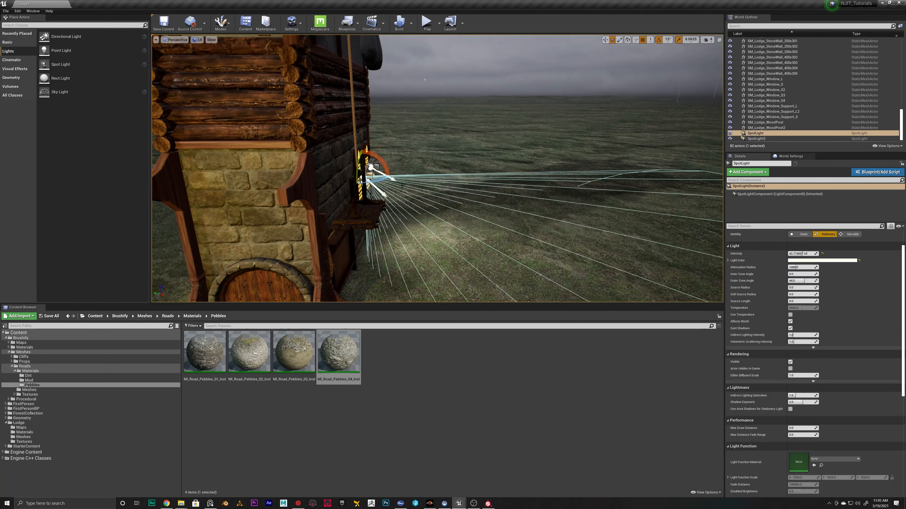
pyautogui.click(458, 140)
# Move all lodge mesh actors, from SM_Lodge_BeamSupport through SM_Lodge_WoodPost2, into a new World Outliner folder named Lodge.
pyautogui.moveTo(457, 140); pyautogui.dragTo(462, 228, button='right')
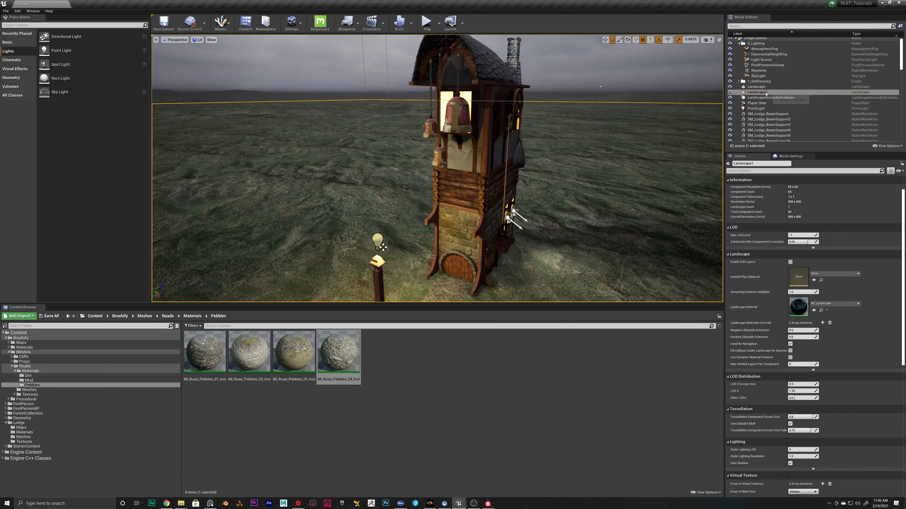
pyautogui.scroll(-3, 767, 94)
pyautogui.click(769, 76)
pyautogui.scroll(-3, 772, 93)
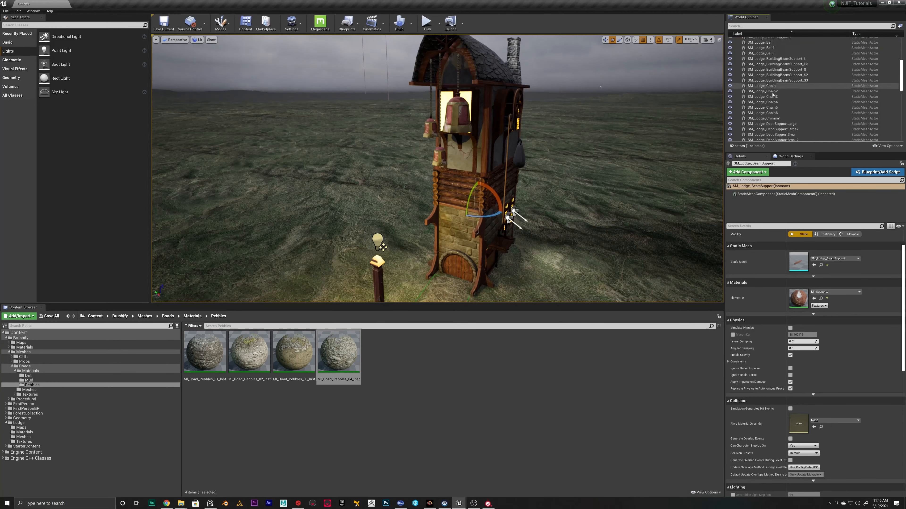
pyautogui.scroll(-10, 772, 95)
pyautogui.keyDown('shift'); pyautogui.click(761, 128); pyautogui.keyUp('shift')
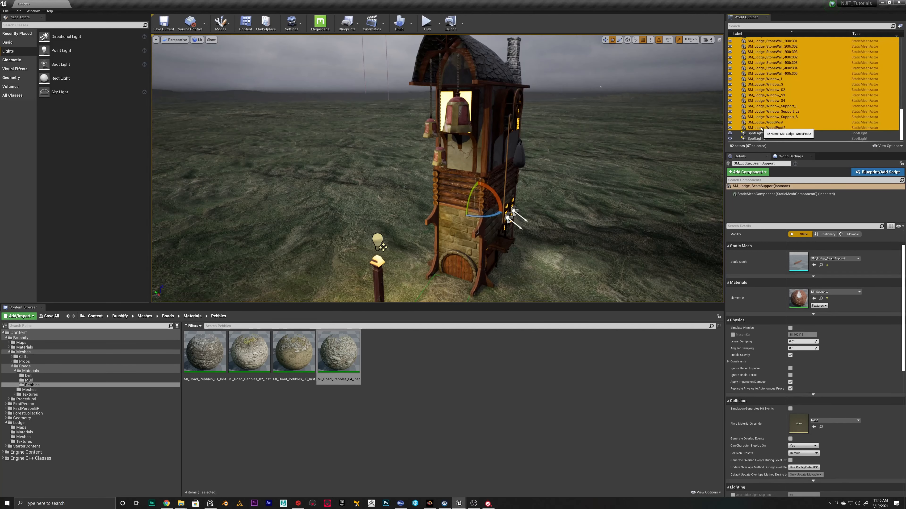
pyautogui.moveTo(570, 164)
pyautogui.mouseDown(button='right')
pyautogui.moveTo(540, 163)
pyautogui.moveTo(577, 162)
pyautogui.mouseUp(button='right')
pyautogui.rightClick(765, 108)
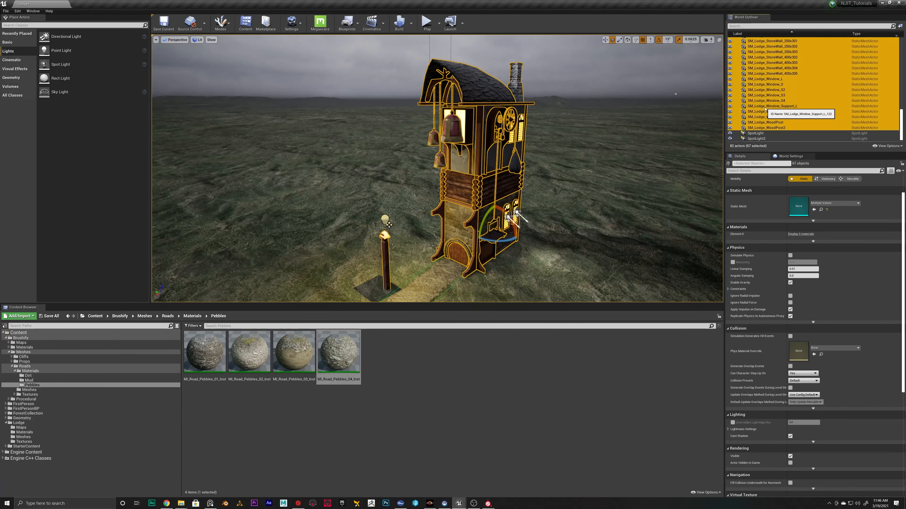
pyautogui.rightClick(765, 108)
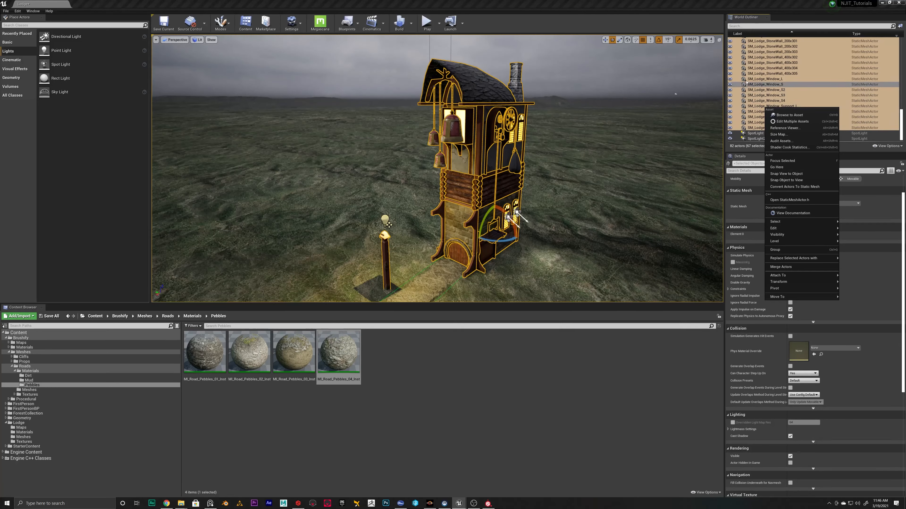
pyautogui.scroll(10, 746, 107)
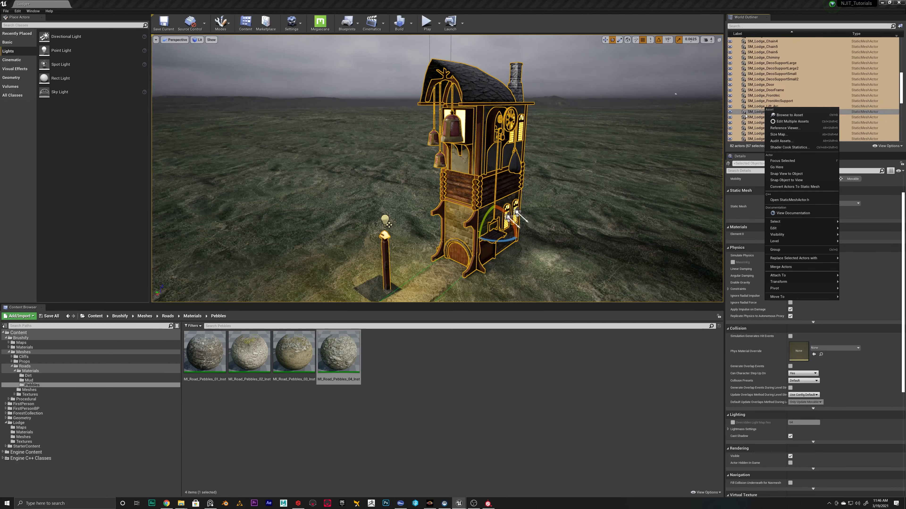
pyautogui.scroll(6, 746, 114)
pyautogui.scroll(-16, 751, 109)
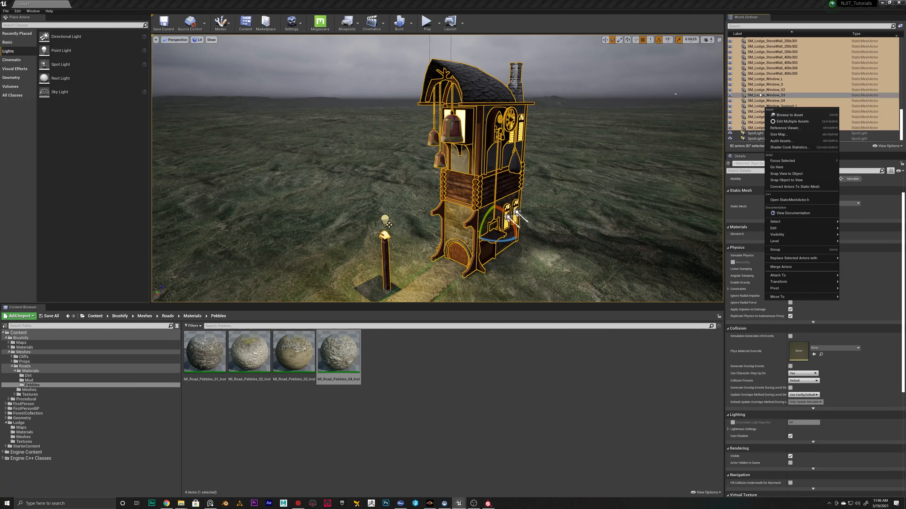
pyautogui.moveTo(792, 301)
pyautogui.click(863, 298)
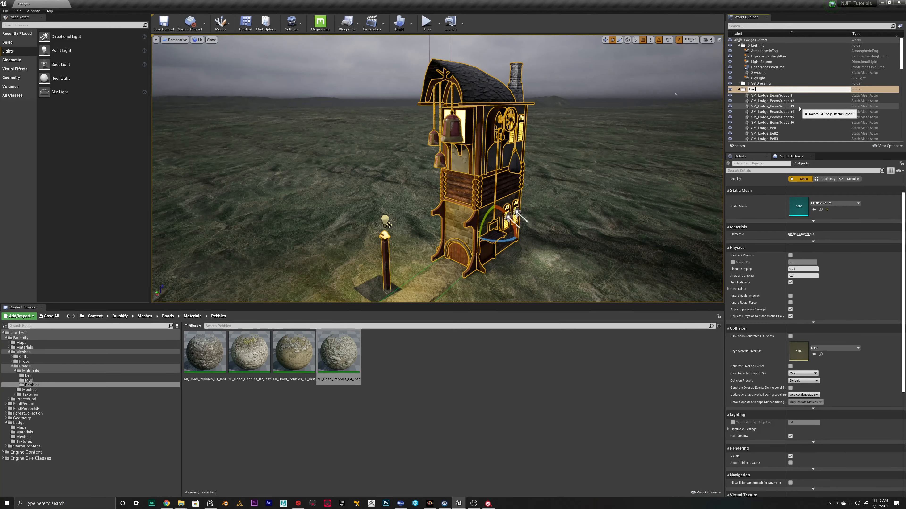
pyautogui.press('Return')
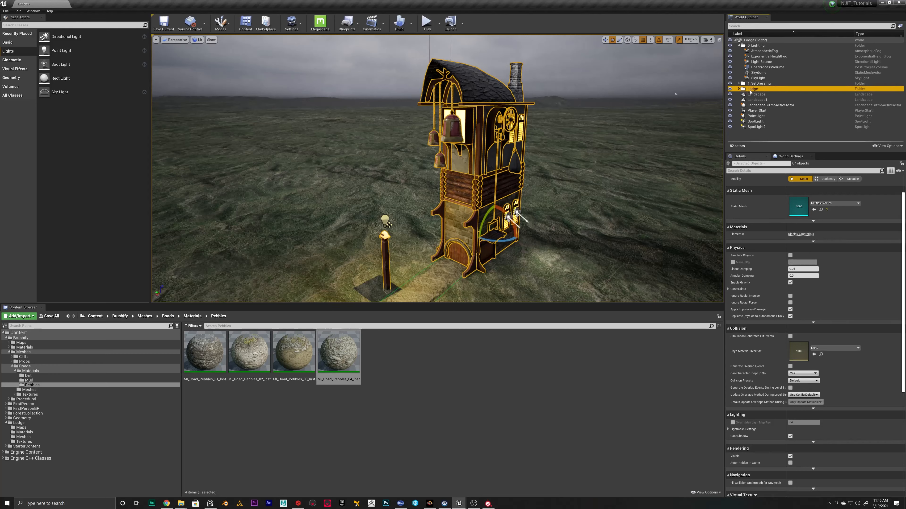
# Duplicate the Lodge folder together with its whole hierarchy.
pyautogui.click(738, 89)
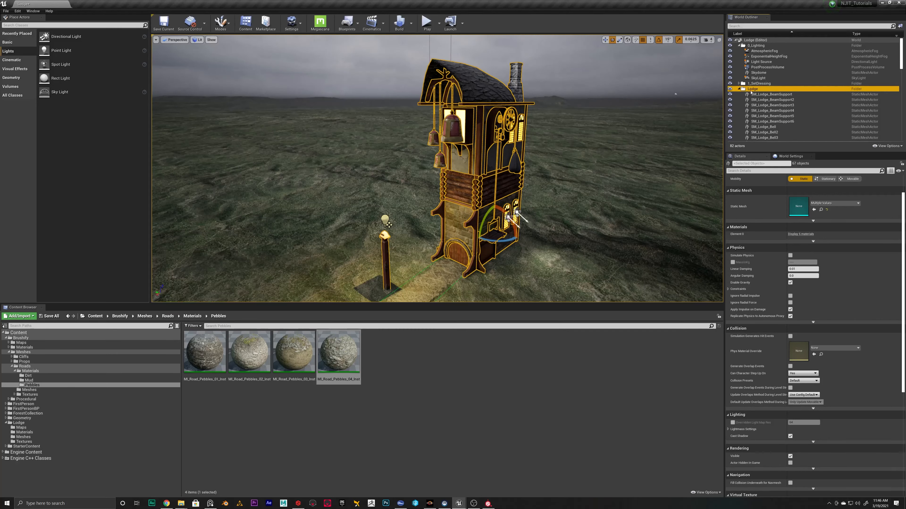
pyautogui.rightClick(750, 92)
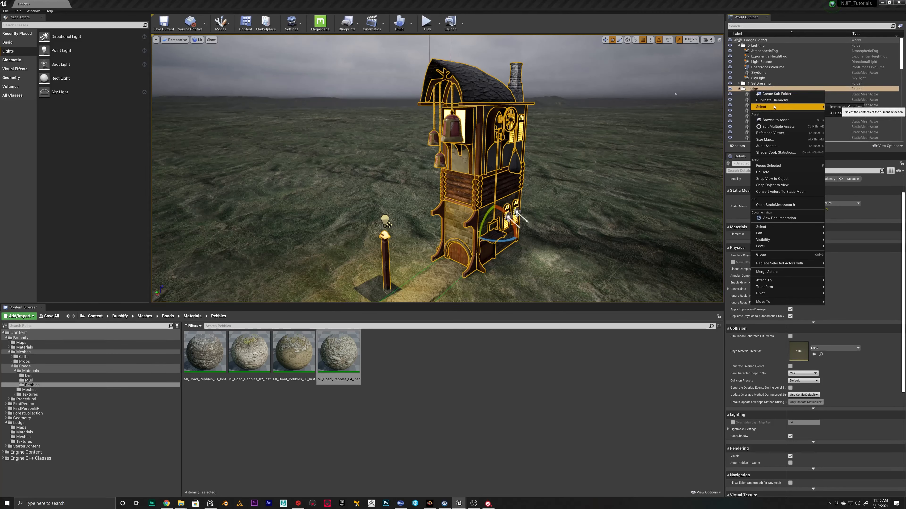
pyautogui.click(747, 91)
pyautogui.rightClick(746, 91)
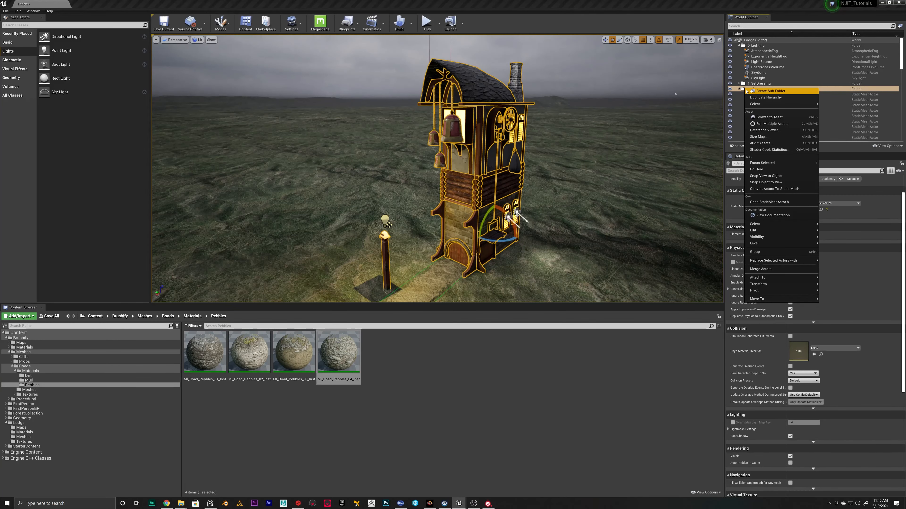
pyautogui.click(770, 98)
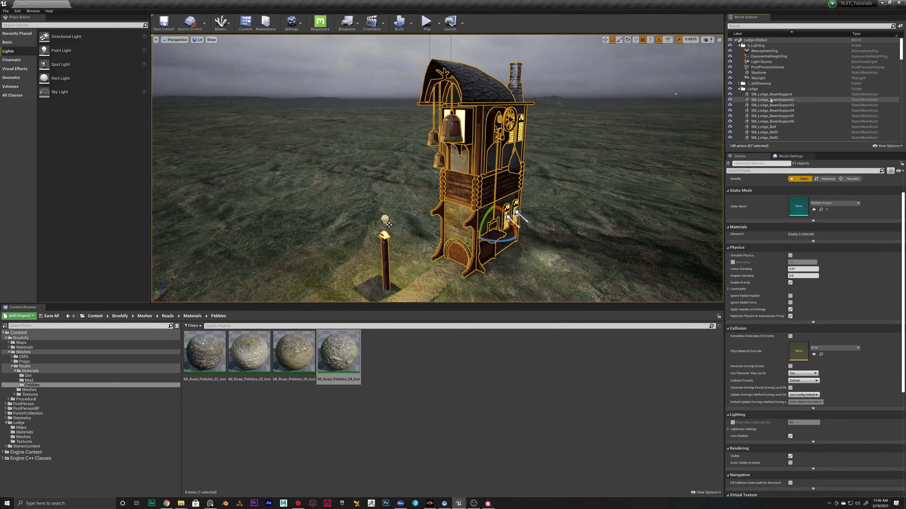
# Select all immediate children of the duplicated lodge folder and move that tower beside the original.
pyautogui.click(738, 90)
pyautogui.click(758, 95)
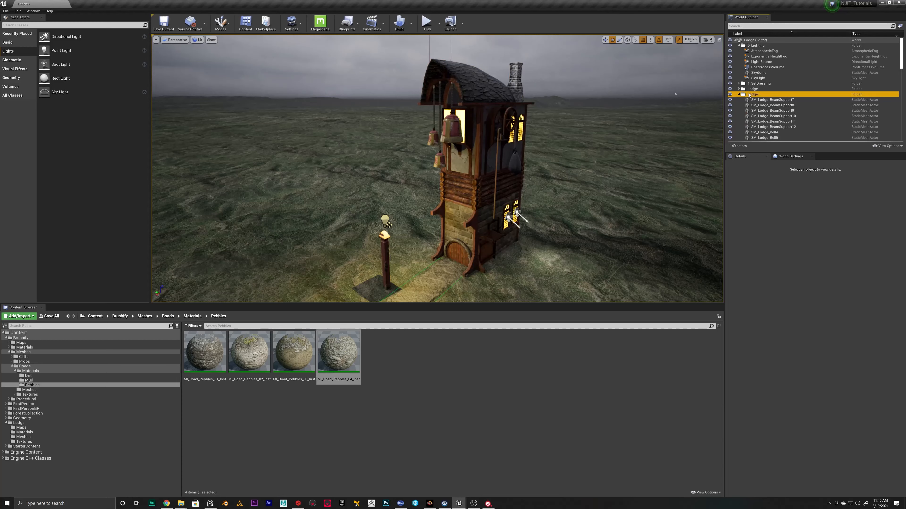
pyautogui.click(757, 100)
pyautogui.click(754, 95)
pyautogui.rightClick(754, 95)
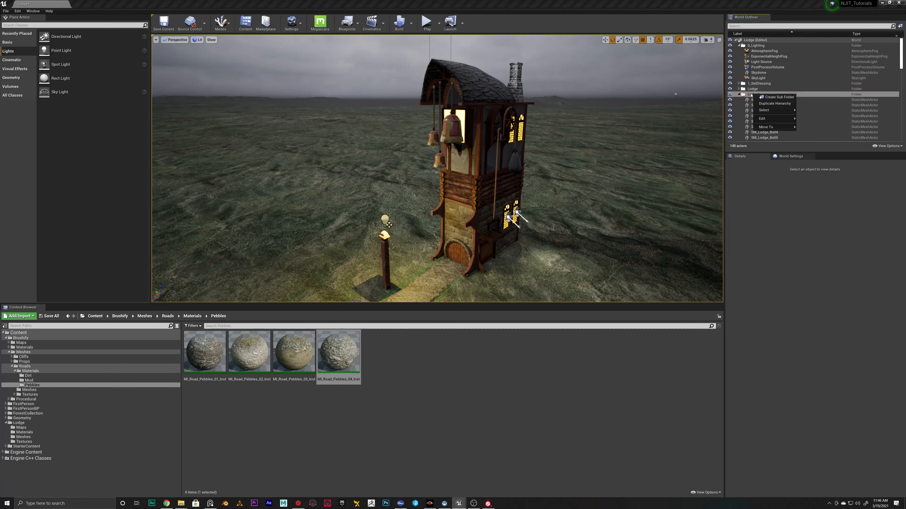
pyautogui.click(750, 96)
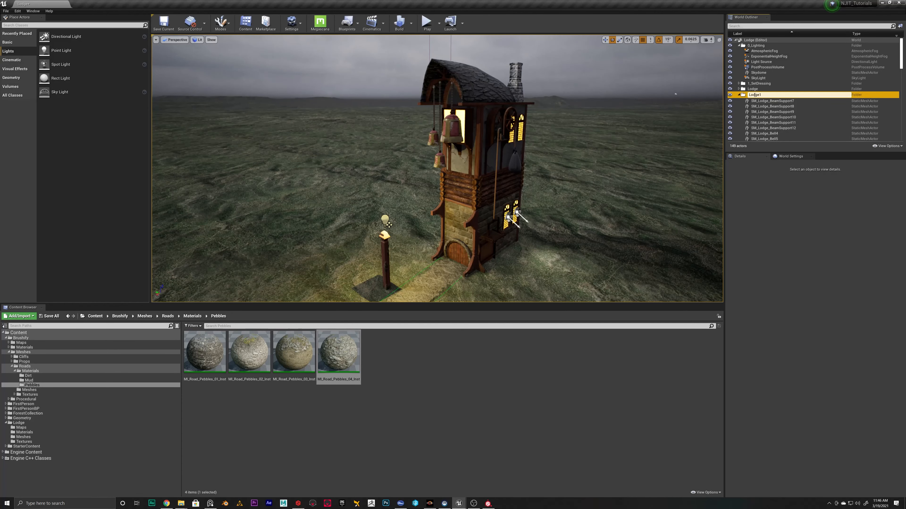
pyautogui.rightClick(753, 96)
pyautogui.click(749, 95)
pyautogui.rightClick(745, 95)
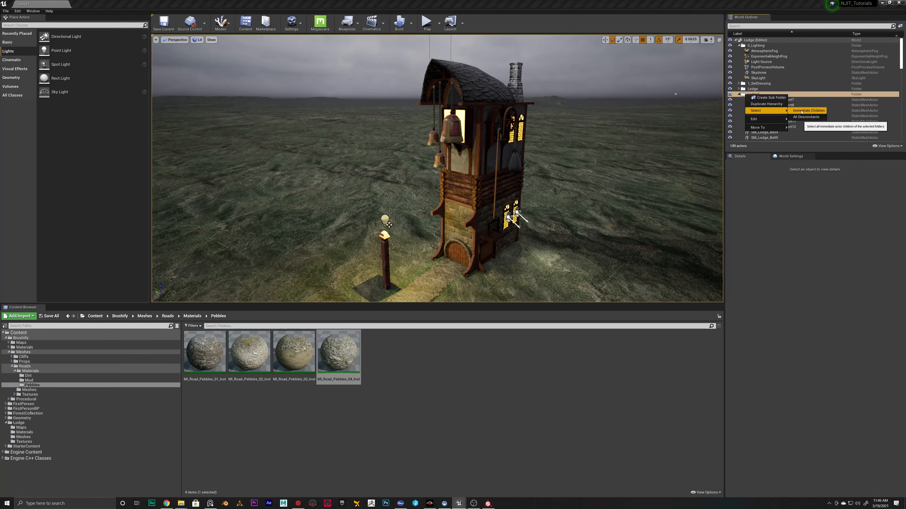
pyautogui.click(801, 112)
pyautogui.moveTo(535, 186); pyautogui.dragTo(507, 217, button='right')
pyautogui.press('s')
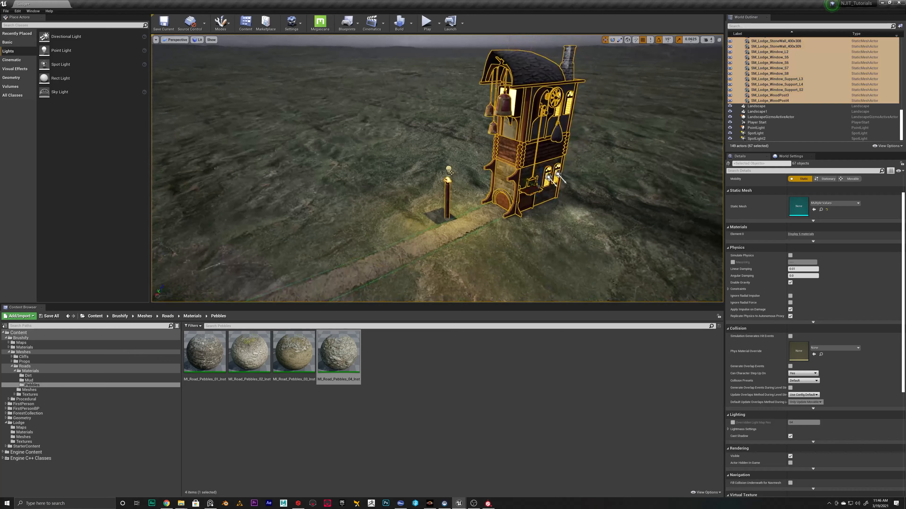
pyautogui.press('w')
pyautogui.press('w')
pyautogui.moveTo(535, 189); pyautogui.dragTo(551, 208, button='right')
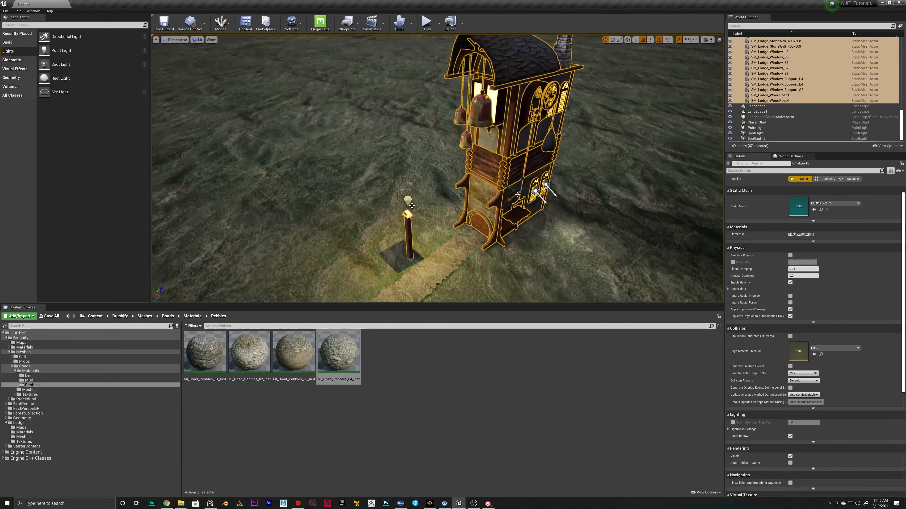
pyautogui.moveTo(514, 193); pyautogui.dragTo(591, 218)
# Rotate the duplicate tower to face the pebble road and reposition it along the roadside.
pyautogui.moveTo(565, 214)
pyautogui.mouseDown(button='right')
pyautogui.moveTo(584, 222)
pyautogui.moveTo(569, 216)
pyautogui.mouseUp(button='right')
pyautogui.press('a')
pyautogui.press('e')
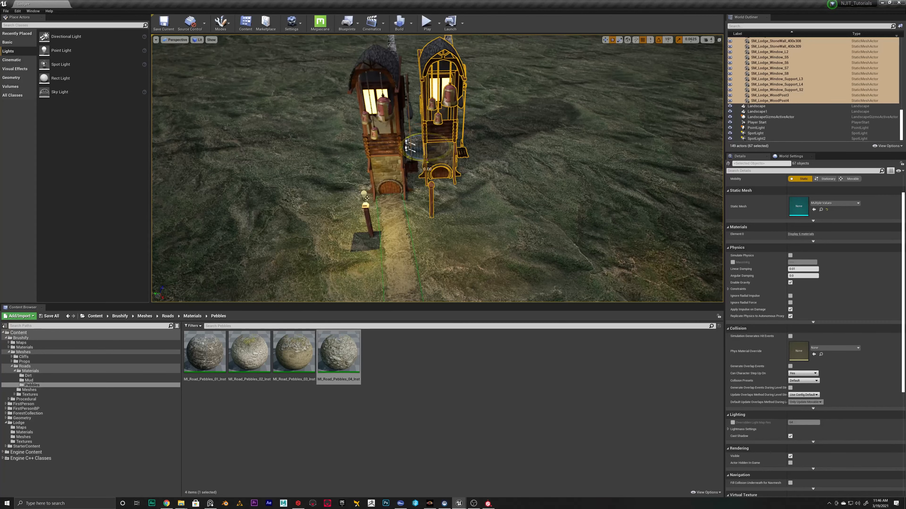
pyautogui.moveTo(408, 146); pyautogui.dragTo(409, 148)
pyautogui.moveTo(409, 148); pyautogui.dragTo(456, 146, button='right')
pyautogui.press('a')
pyautogui.moveTo(375, 153); pyautogui.dragTo(565, 190)
# Delete the extra wood post that belongs to the duplicate tower.
pyautogui.click(521, 221)
pyautogui.press('Delete')
# Select all actors in the duplicate tower's folder and copy the tower twice farther along the road.
pyautogui.click(590, 161)
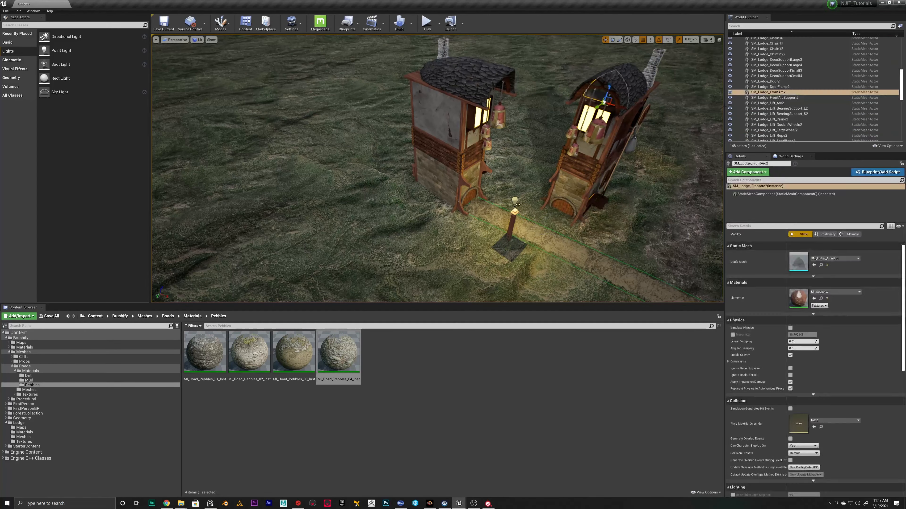
pyautogui.scroll(5, 785, 91)
pyautogui.rightClick(754, 95)
pyautogui.moveTo(764, 113)
pyautogui.click(816, 119)
pyautogui.moveTo(540, 183); pyautogui.dragTo(567, 178, button='right')
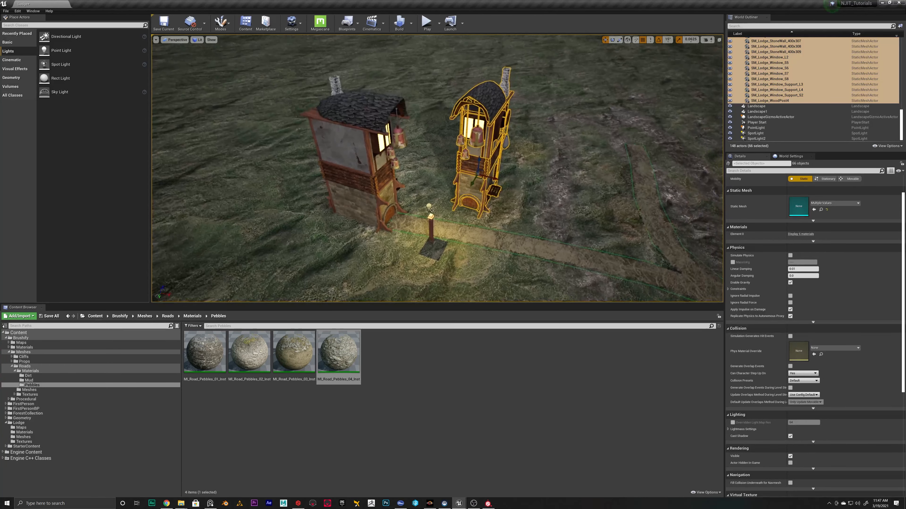
pyautogui.keyDown('alt'); pyautogui.moveTo(494, 180); pyautogui.dragTo(646, 204); pyautogui.keyUp('alt')
pyautogui.moveTo(646, 203); pyautogui.dragTo(658, 159, button='right')
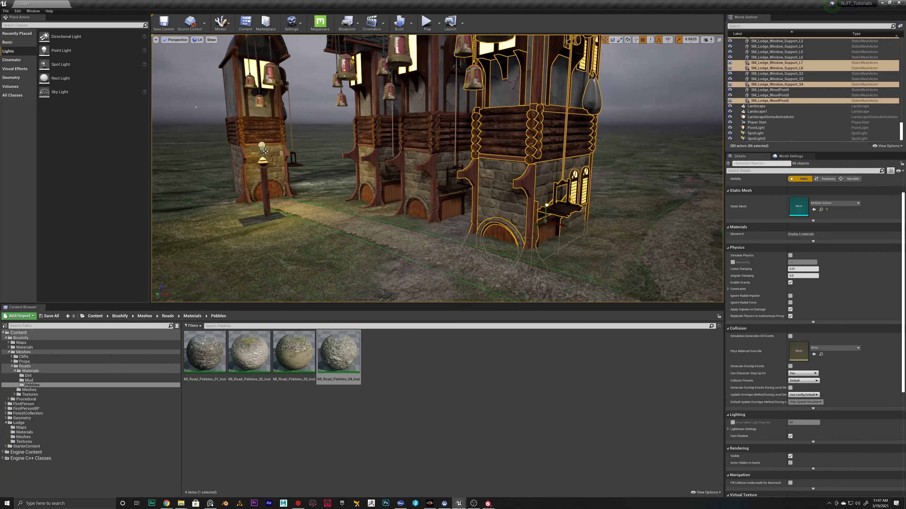
# Raise the last tower copy slightly at its place beside the road.
pyautogui.moveTo(547, 205); pyautogui.dragTo(549, 193)
pyautogui.click(639, 177)
pyautogui.moveTo(639, 177); pyautogui.dragTo(603, 187, button='right')
# Delete all parts of the three duplicate towers, from SM_Lodge_BeamSupport7 through SM_Lodge_WoodPost6, keeping the original lodge.
pyautogui.click(643, 200)
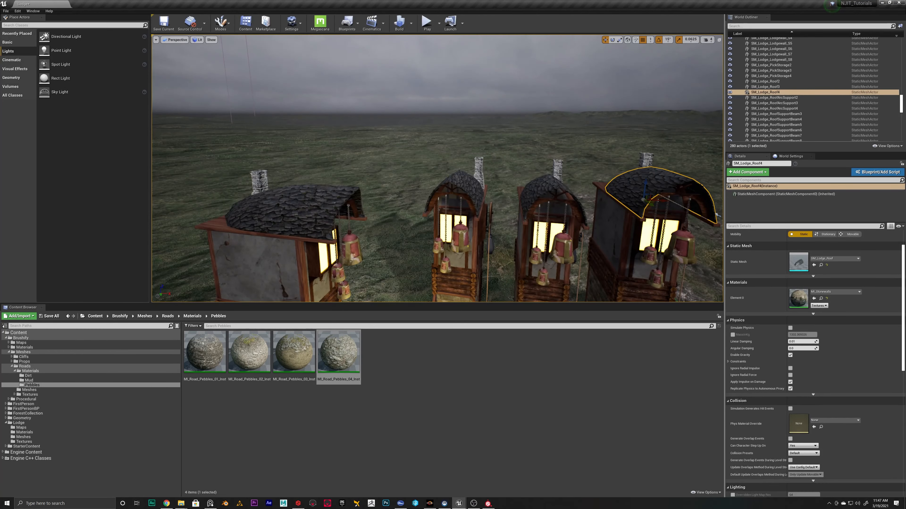
pyautogui.scroll(2, 689, 171)
pyautogui.scroll(10, 768, 89)
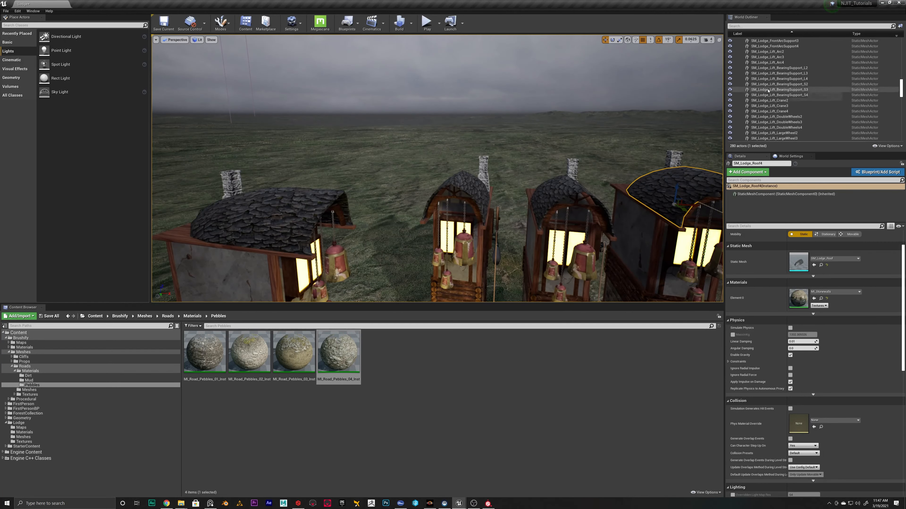
pyautogui.scroll(5, 768, 90)
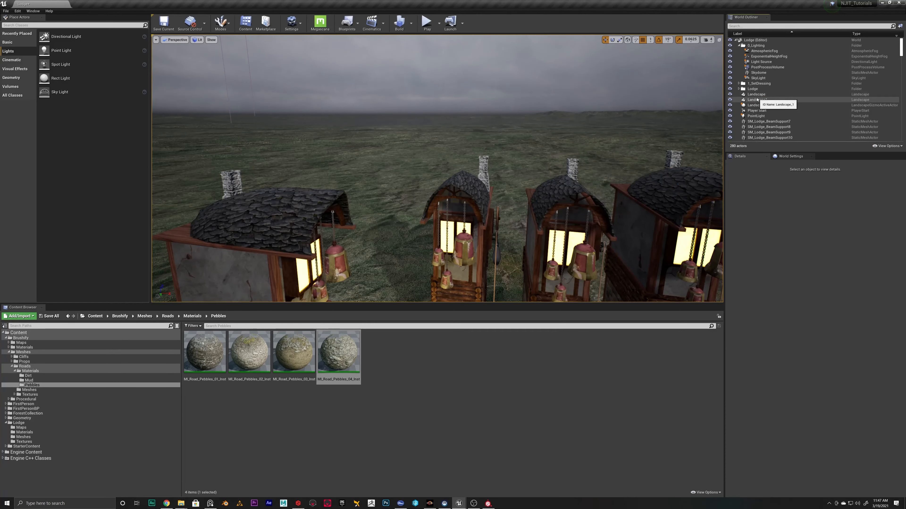
pyautogui.click(752, 89)
pyautogui.scroll(-3, 763, 105)
pyautogui.click(763, 70)
pyautogui.click(690, 178)
pyautogui.scroll(20, 778, 89)
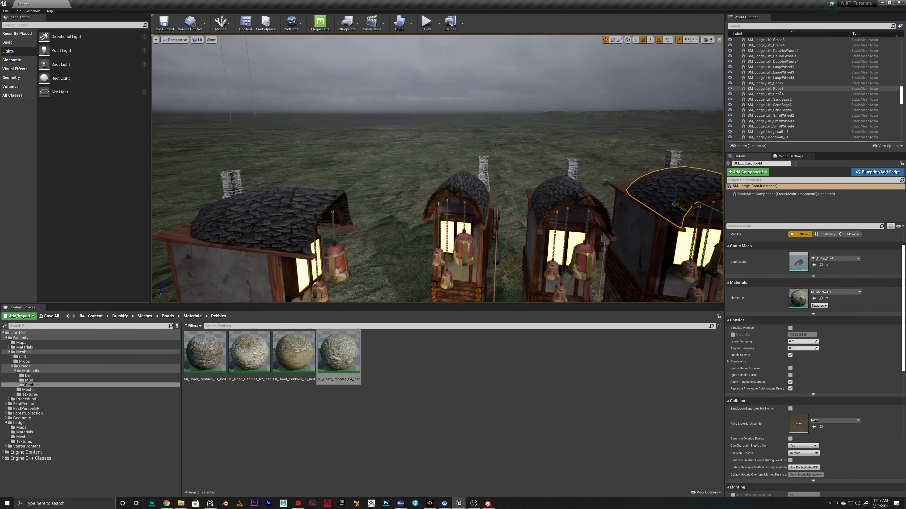
pyautogui.scroll(15, 779, 90)
pyautogui.scroll(-10, 781, 93)
pyautogui.click(779, 64)
pyautogui.scroll(-20, 782, 100)
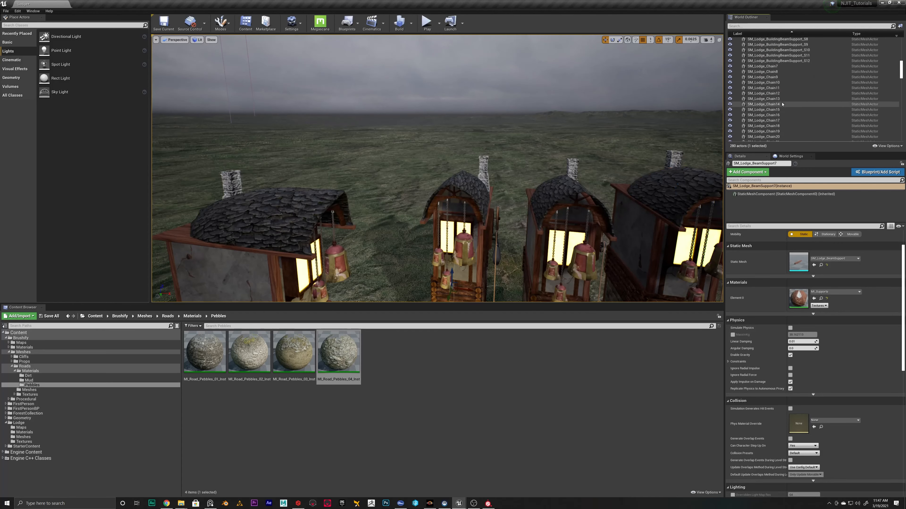
pyautogui.scroll(-15, 783, 102)
pyautogui.keyDown('shift'); pyautogui.click(763, 127); pyautogui.keyUp('shift')
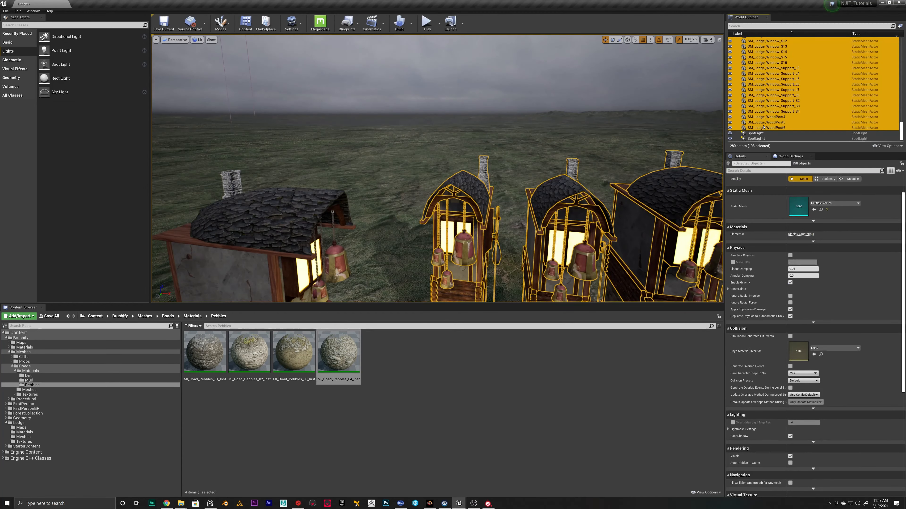
pyautogui.press('Delete')
# Delete the leftover point light near the road and save the level.
pyautogui.click(753, 89)
pyautogui.press('w')
pyautogui.moveTo(356, 176)
pyautogui.mouseDown(button='right')
pyautogui.moveTo(307, 207)
pyautogui.moveTo(357, 176)
pyautogui.mouseUp(button='right')
pyautogui.click(352, 170)
pyautogui.press('Delete')
pyautogui.click(623, 166)
pyautogui.moveTo(623, 166); pyautogui.dragTo(642, 195, button='right')
pyautogui.hotkey('ctrl', 's')
# Inspect the original tower and the pebble road from several sides, ending close to the roof.
pyautogui.moveTo(446, 181); pyautogui.dragTo(446, 227, button='right')
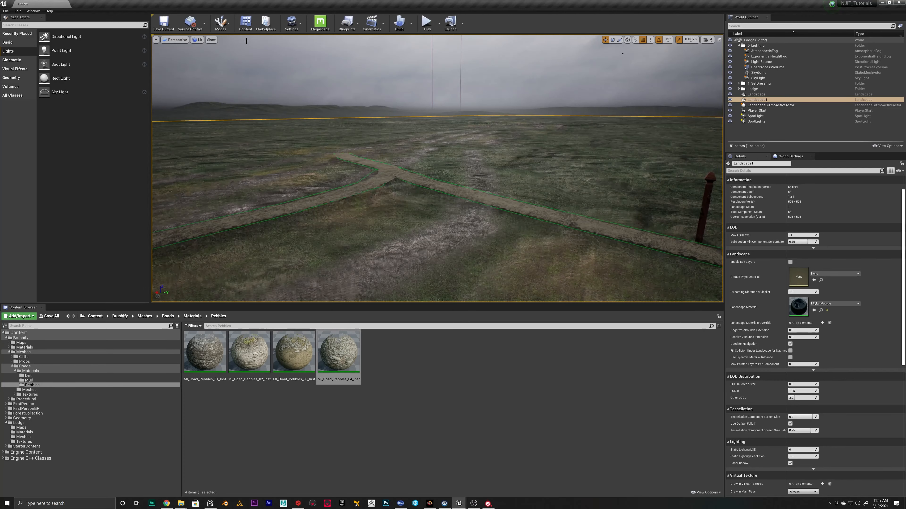
pyautogui.moveTo(307, 124); pyautogui.dragTo(378, 123, button='right')
pyautogui.moveTo(297, 182)
pyautogui.mouseDown(button='right')
pyautogui.moveTo(330, 173)
pyautogui.moveTo(285, 174)
pyautogui.moveTo(298, 175)
pyautogui.mouseUp(button='right')
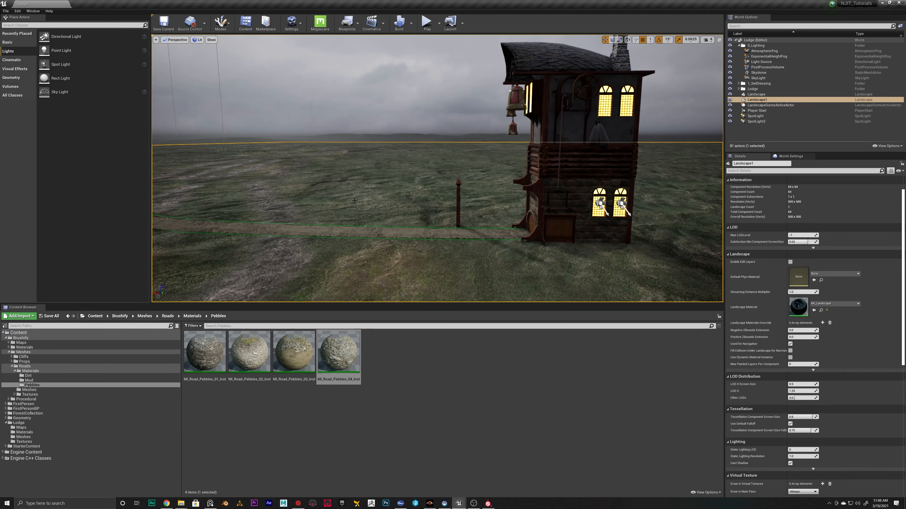
pyautogui.moveTo(495, 99); pyautogui.dragTo(565, 98, button='right')
pyautogui.press('a')
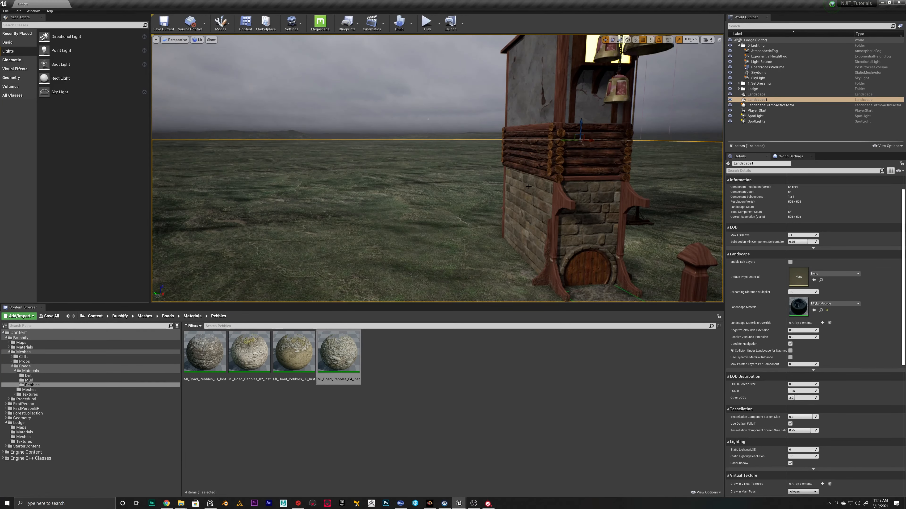
pyautogui.press('s')
pyautogui.moveTo(497, 184); pyautogui.dragTo(442, 199, button='right')
pyautogui.press('d')
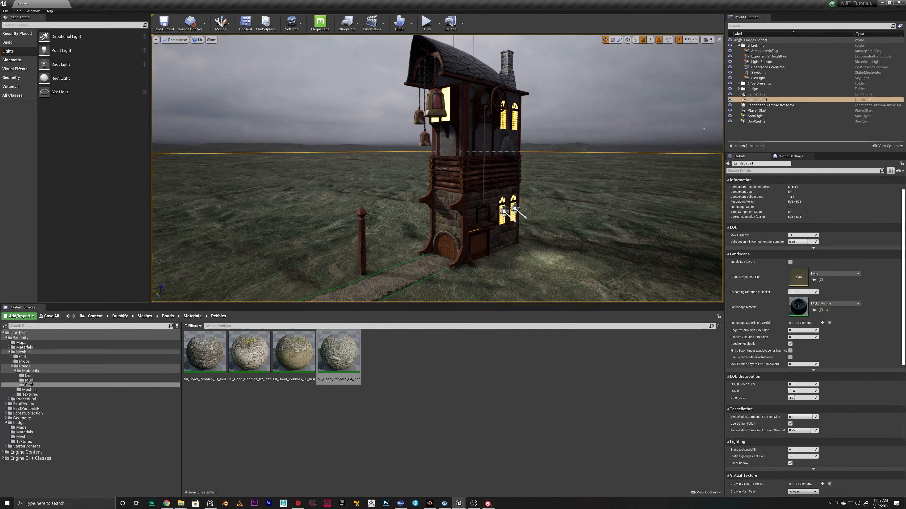
pyautogui.press('d')
pyautogui.moveTo(532, 176); pyautogui.dragTo(342, 178, button='right')
pyautogui.press('e')
pyautogui.press('w')
pyautogui.press('d')
pyautogui.press('w')
# Open the roof's material instance and set roughness intensity to 1.5, darks to about -0.13, whites to about 1.4 and contrast to about 0.87.
pyautogui.click(487, 139)
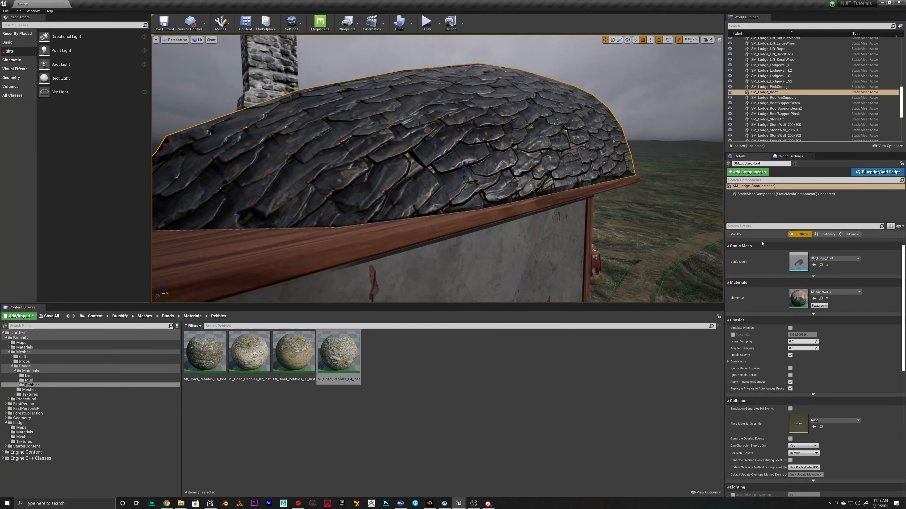
pyautogui.doubleClick(797, 302)
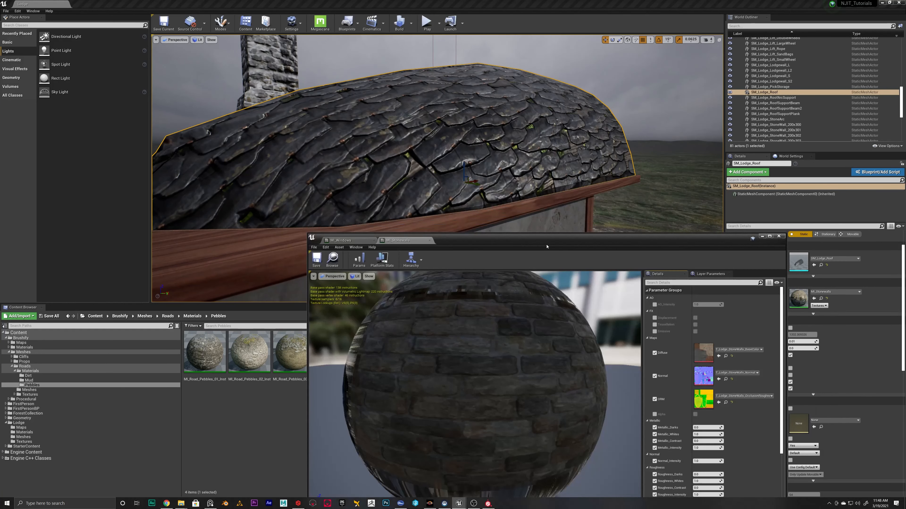
pyautogui.scroll(-5, 689, 335)
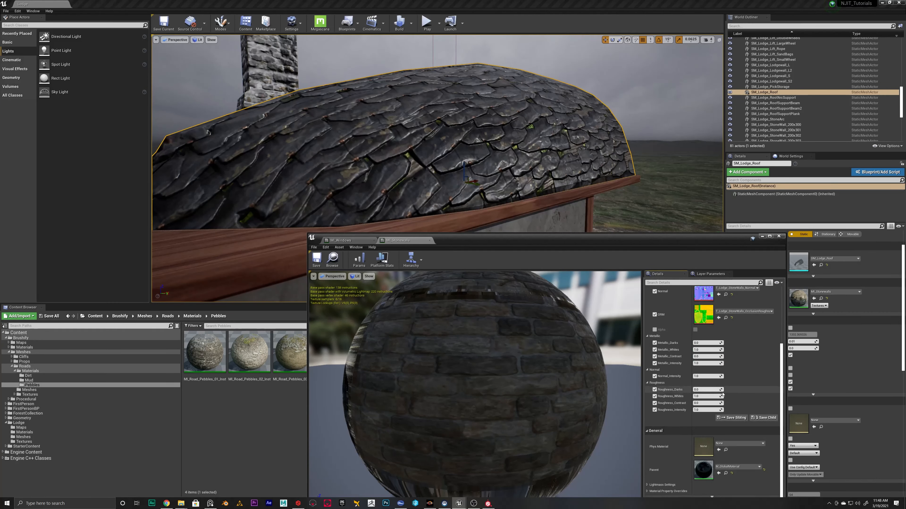
pyautogui.moveTo(706, 390)
pyautogui.mouseDown()
pyautogui.moveTo(721, 396)
pyautogui.moveTo(716, 410)
pyautogui.mouseUp()
pyautogui.moveTo(670, 189)
pyautogui.mouseDown(button='right')
pyautogui.moveTo(570, 189)
pyautogui.moveTo(671, 193)
pyautogui.mouseUp(button='right')
pyautogui.click(707, 410)
pyautogui.write('1.5')
pyautogui.press('Return')
pyautogui.moveTo(721, 390)
pyautogui.mouseDown()
pyautogui.moveTo(708, 390)
pyautogui.moveTo(729, 397)
pyautogui.moveTo(709, 397)
pyautogui.moveTo(733, 397)
pyautogui.moveTo(707, 403)
pyautogui.mouseUp()
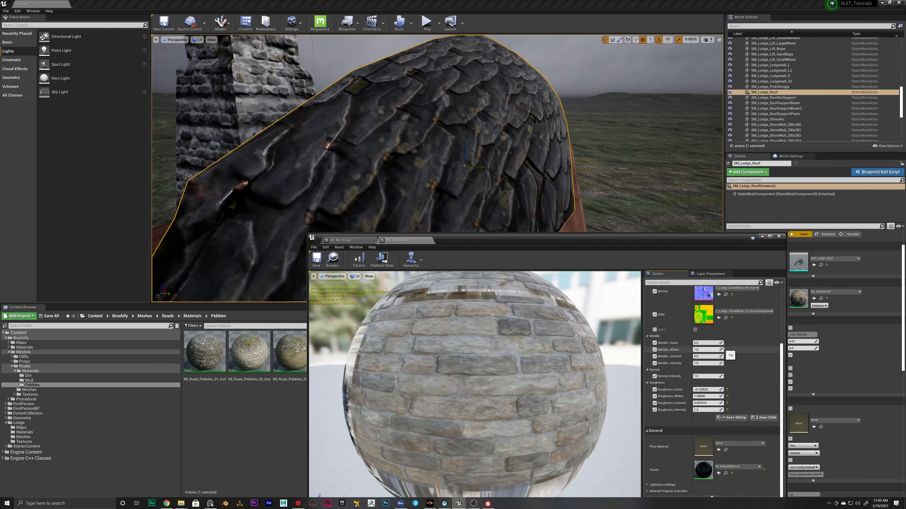
# Try metallic whites values of 4, 1 and 0 on the roof's material instance.
pyautogui.moveTo(721, 350); pyautogui.dragTo(720, 350)
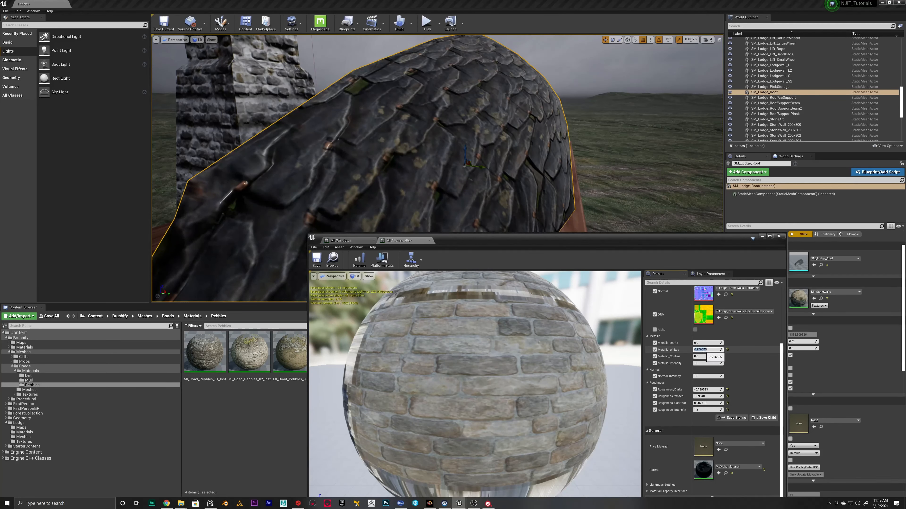
pyautogui.write('4')
pyautogui.press('Return')
pyautogui.write('1')
pyautogui.press('Return')
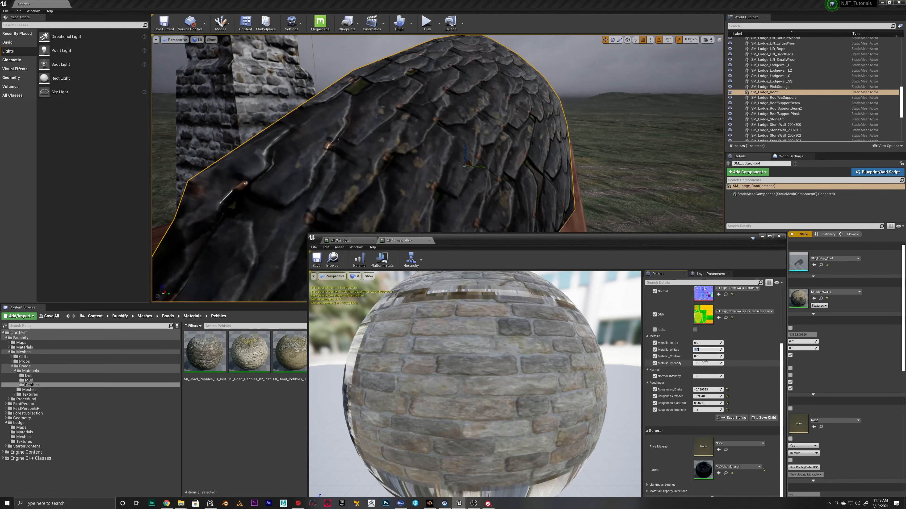
pyautogui.write('0')
pyautogui.press('Return')
# Fine-tune the roof material's roughness darks and contrast, save the material instance and close its editor.
pyautogui.moveTo(517, 157); pyautogui.dragTo(460, 169, button='right')
pyautogui.moveTo(711, 390); pyautogui.dragTo(709, 403)
pyautogui.moveTo(463, 142); pyautogui.dragTo(492, 139, button='right')
pyautogui.click(492, 100)
pyautogui.moveTo(492, 100); pyautogui.dragTo(570, 143, button='right')
pyautogui.click(425, 239)
pyautogui.hotkey('ctrl', 's')
pyautogui.click(779, 236)
# Select both spotlights at the lower side windows and duplicate them up to the upper side windows.
pyautogui.moveTo(606, 171)
pyautogui.mouseDown(button='right')
pyautogui.moveTo(606, 200)
pyautogui.moveTo(599, 161)
pyautogui.moveTo(612, 162)
pyautogui.mouseUp(button='right')
pyautogui.click(526, 244)
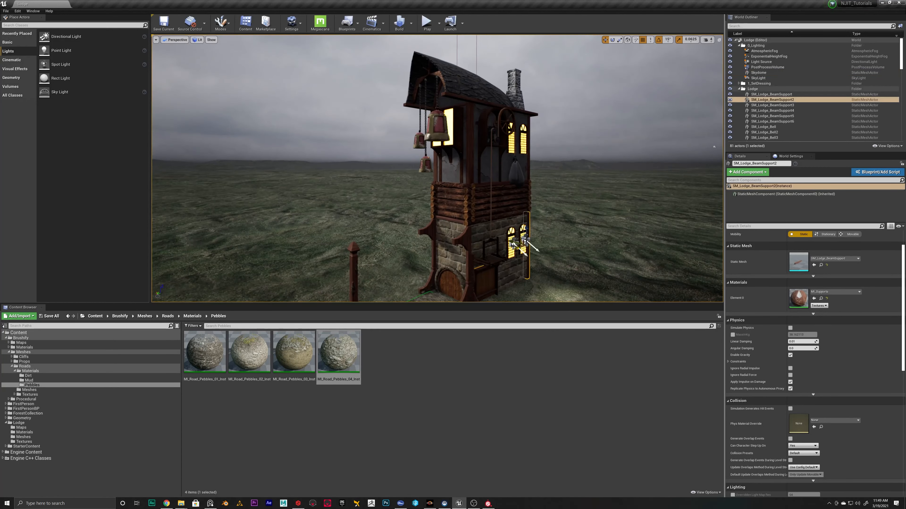
pyautogui.scroll(5, 559, 252)
pyautogui.click(524, 236)
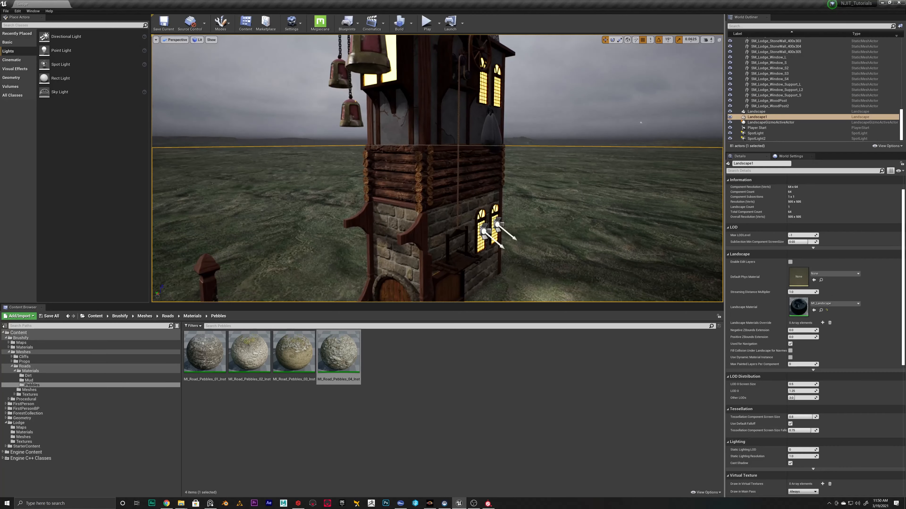
pyautogui.click(497, 225)
pyautogui.keyDown('ctrl'); pyautogui.click(484, 232); pyautogui.keyUp('ctrl')
pyautogui.keyDown('alt'); pyautogui.moveTo(485, 211); pyautogui.dragTo(496, 67); pyautogui.keyUp('alt')
pyautogui.press('f')
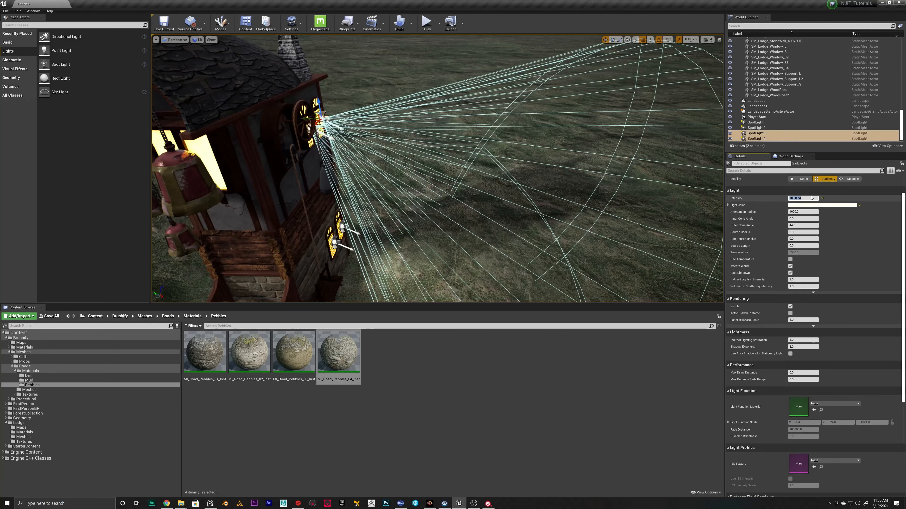
# Make the two upper spotlights movable with an attenuation radius of 2000 and save the level.
pyautogui.press('s')
pyautogui.moveTo(440, 156); pyautogui.dragTo(453, 158, button='right')
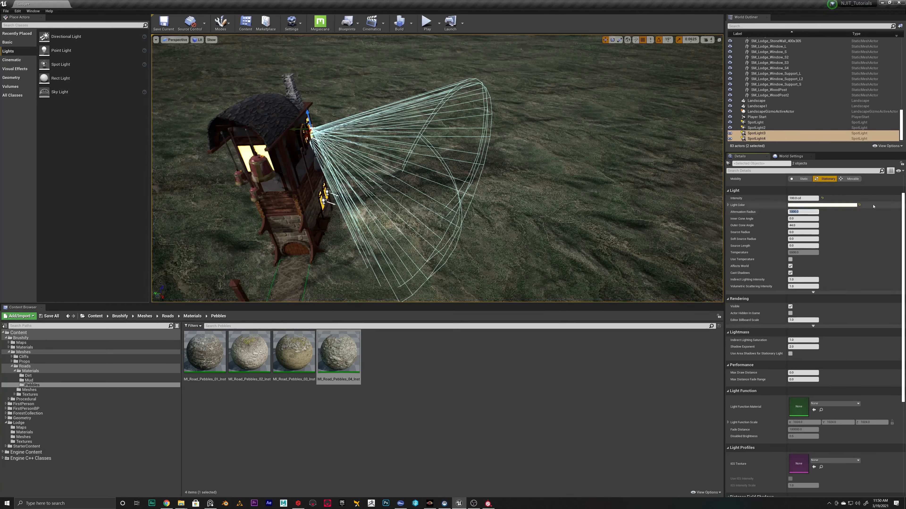
pyautogui.click(852, 179)
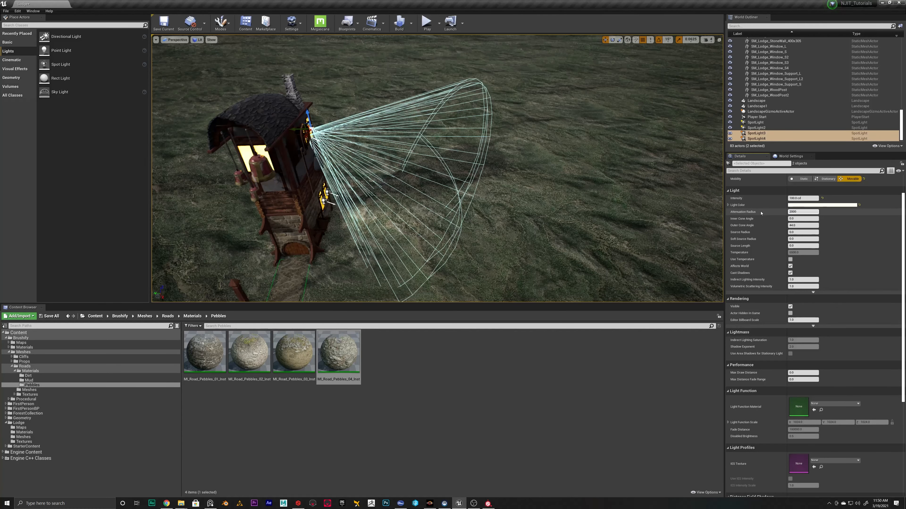
pyautogui.press('Return')
pyautogui.click(654, 211)
pyautogui.moveTo(655, 211); pyautogui.dragTo(558, 151, button='right')
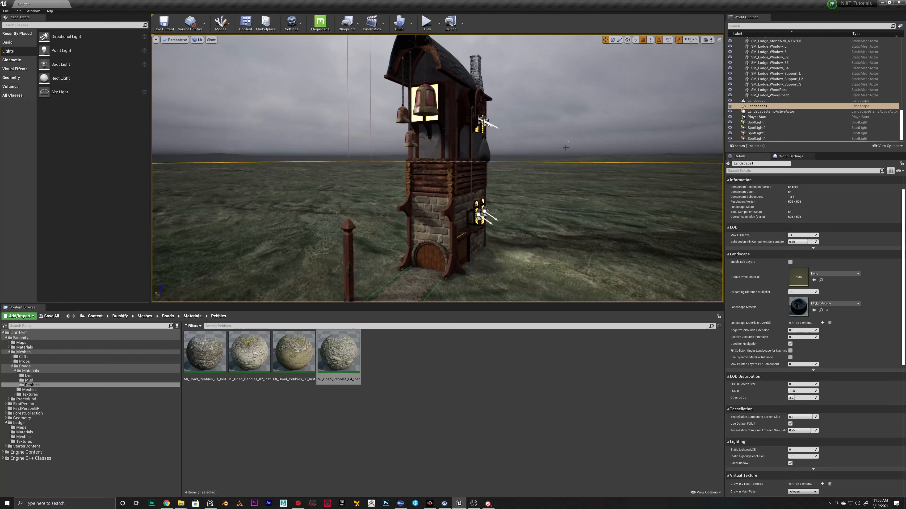
pyautogui.hotkey('ctrl', 's')
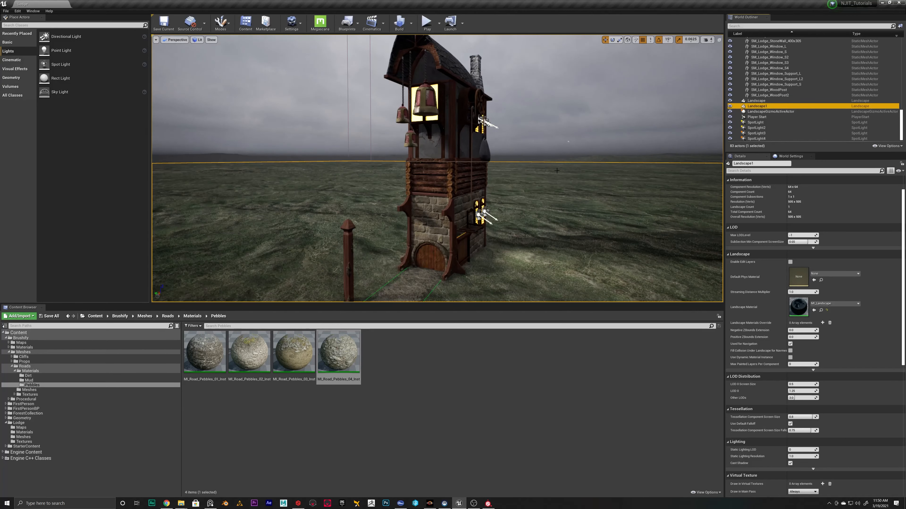